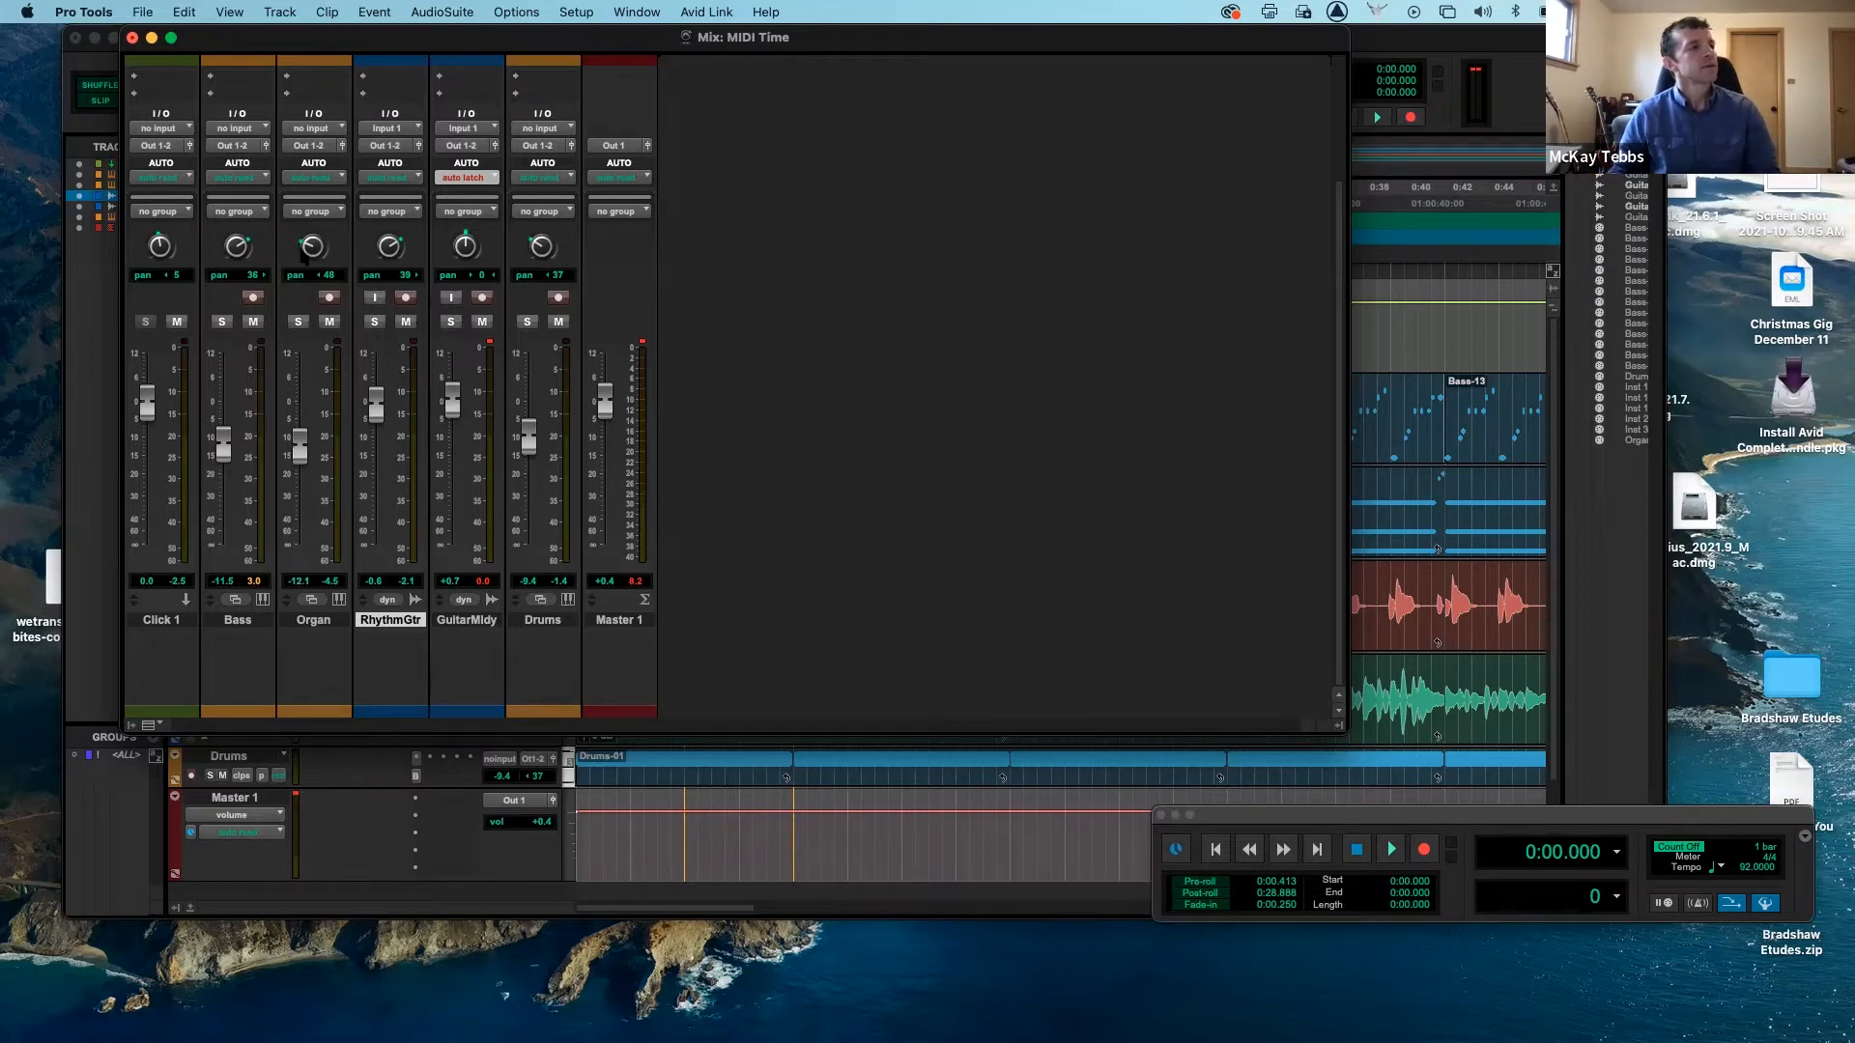
# - Set the Organ track's pan to 37 in the Mix window
pyautogui.moveTo(312, 252)
pyautogui.mouseDown()
pyautogui.moveTo(314, 190)
pyautogui.moveTo(315, 235)
pyautogui.mouseUp()
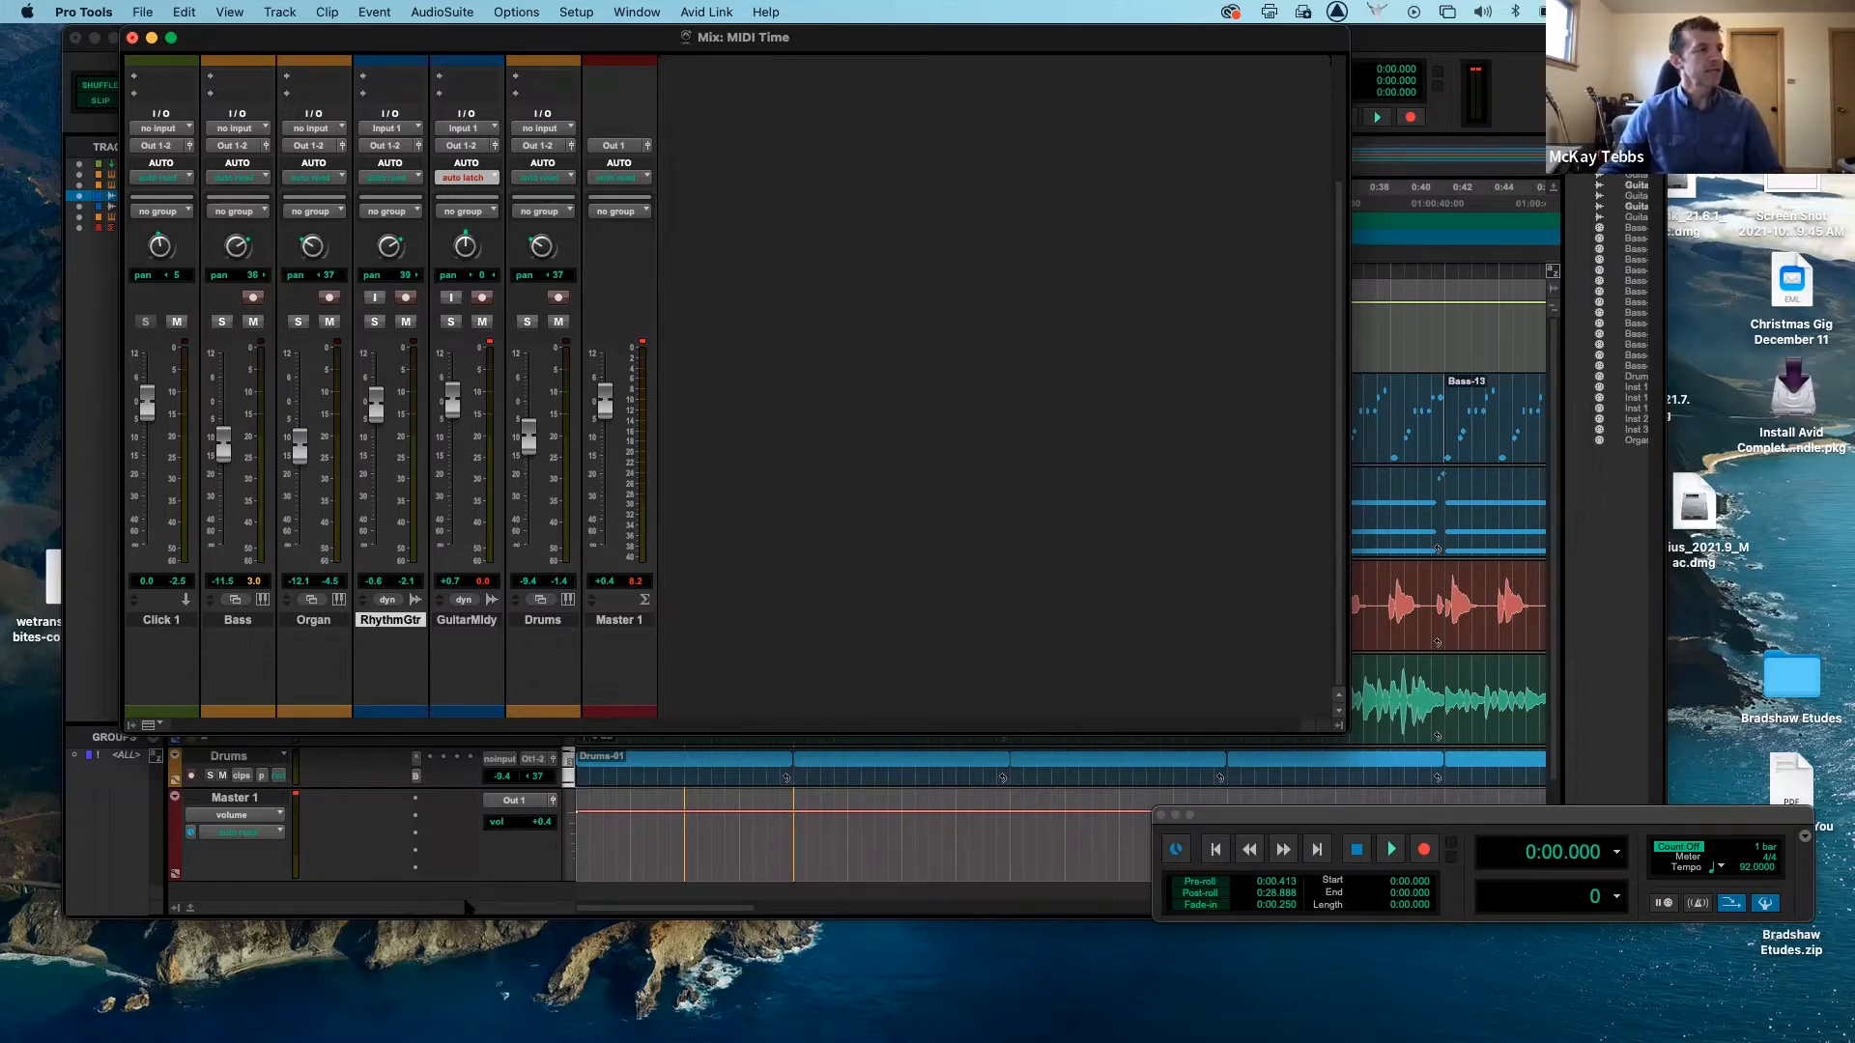
# - Display the Rhythm Guitar track's volume automation in the Edit window and compare it with the track's fader in the Mix window
pyautogui.press('super+equal')
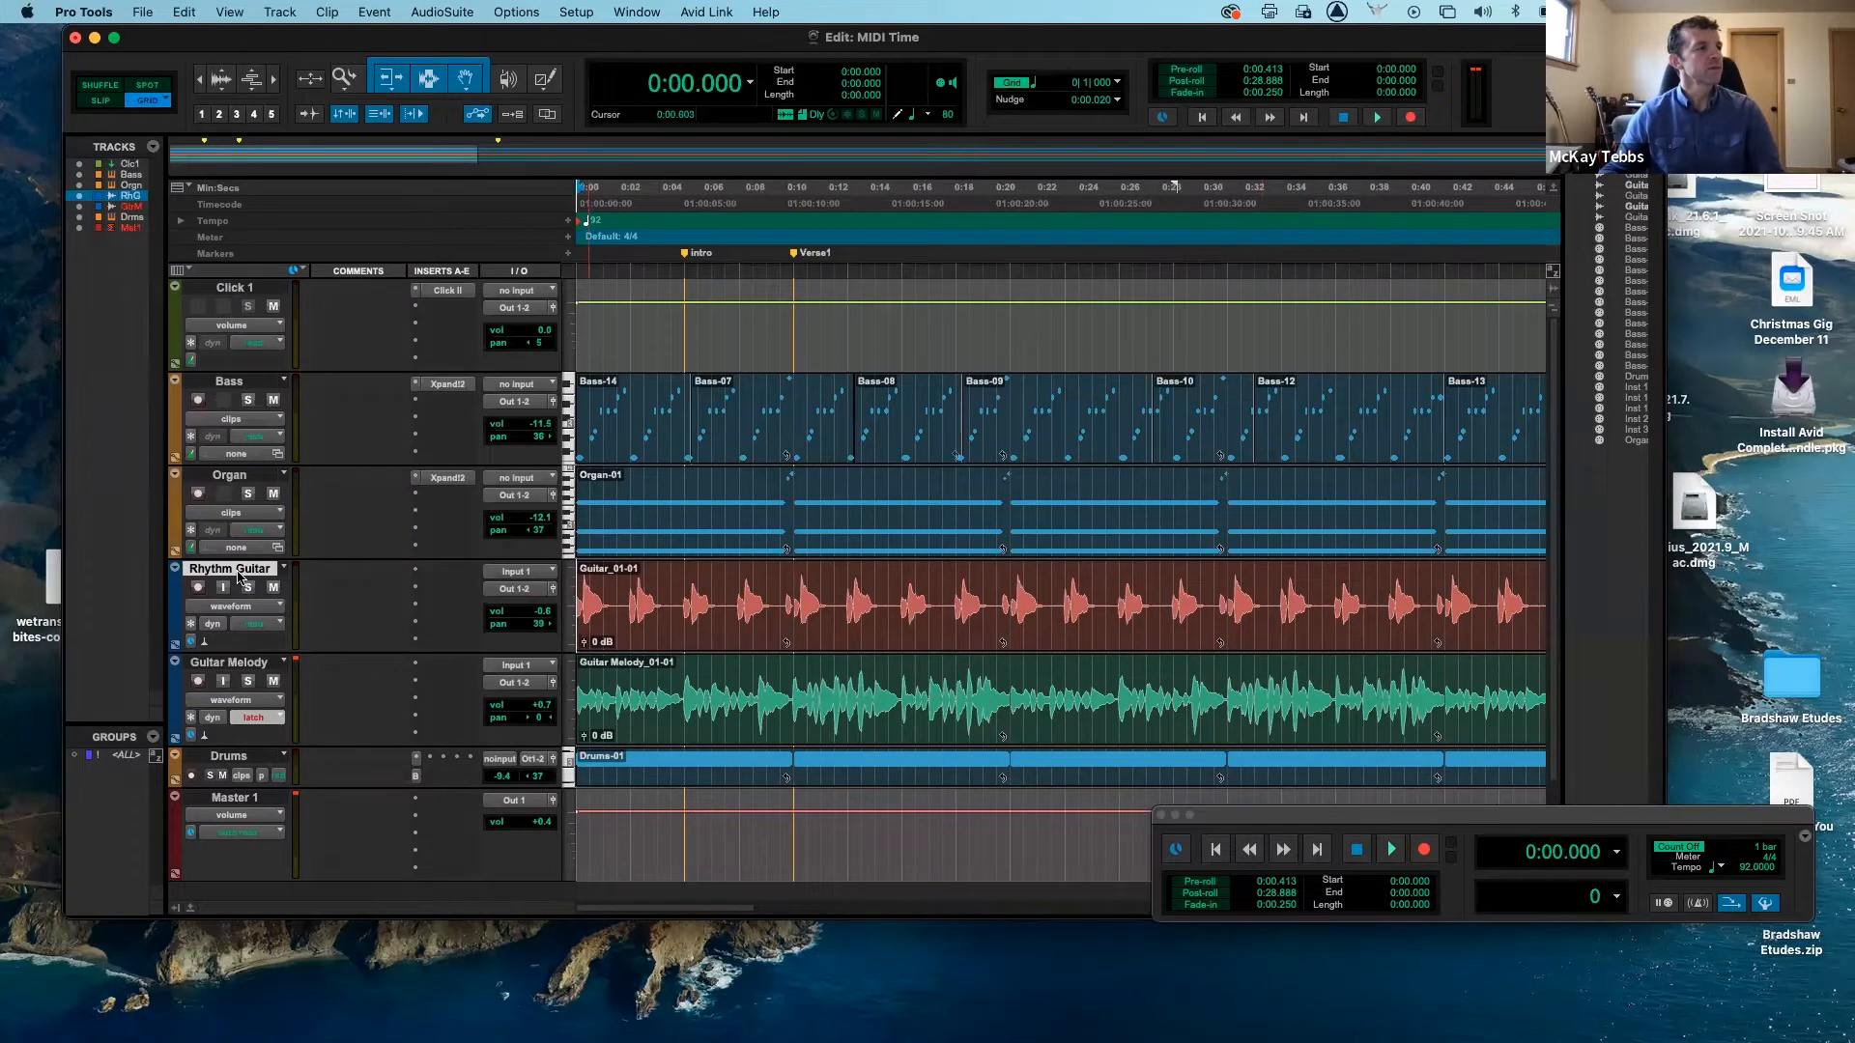
pyautogui.click(279, 606)
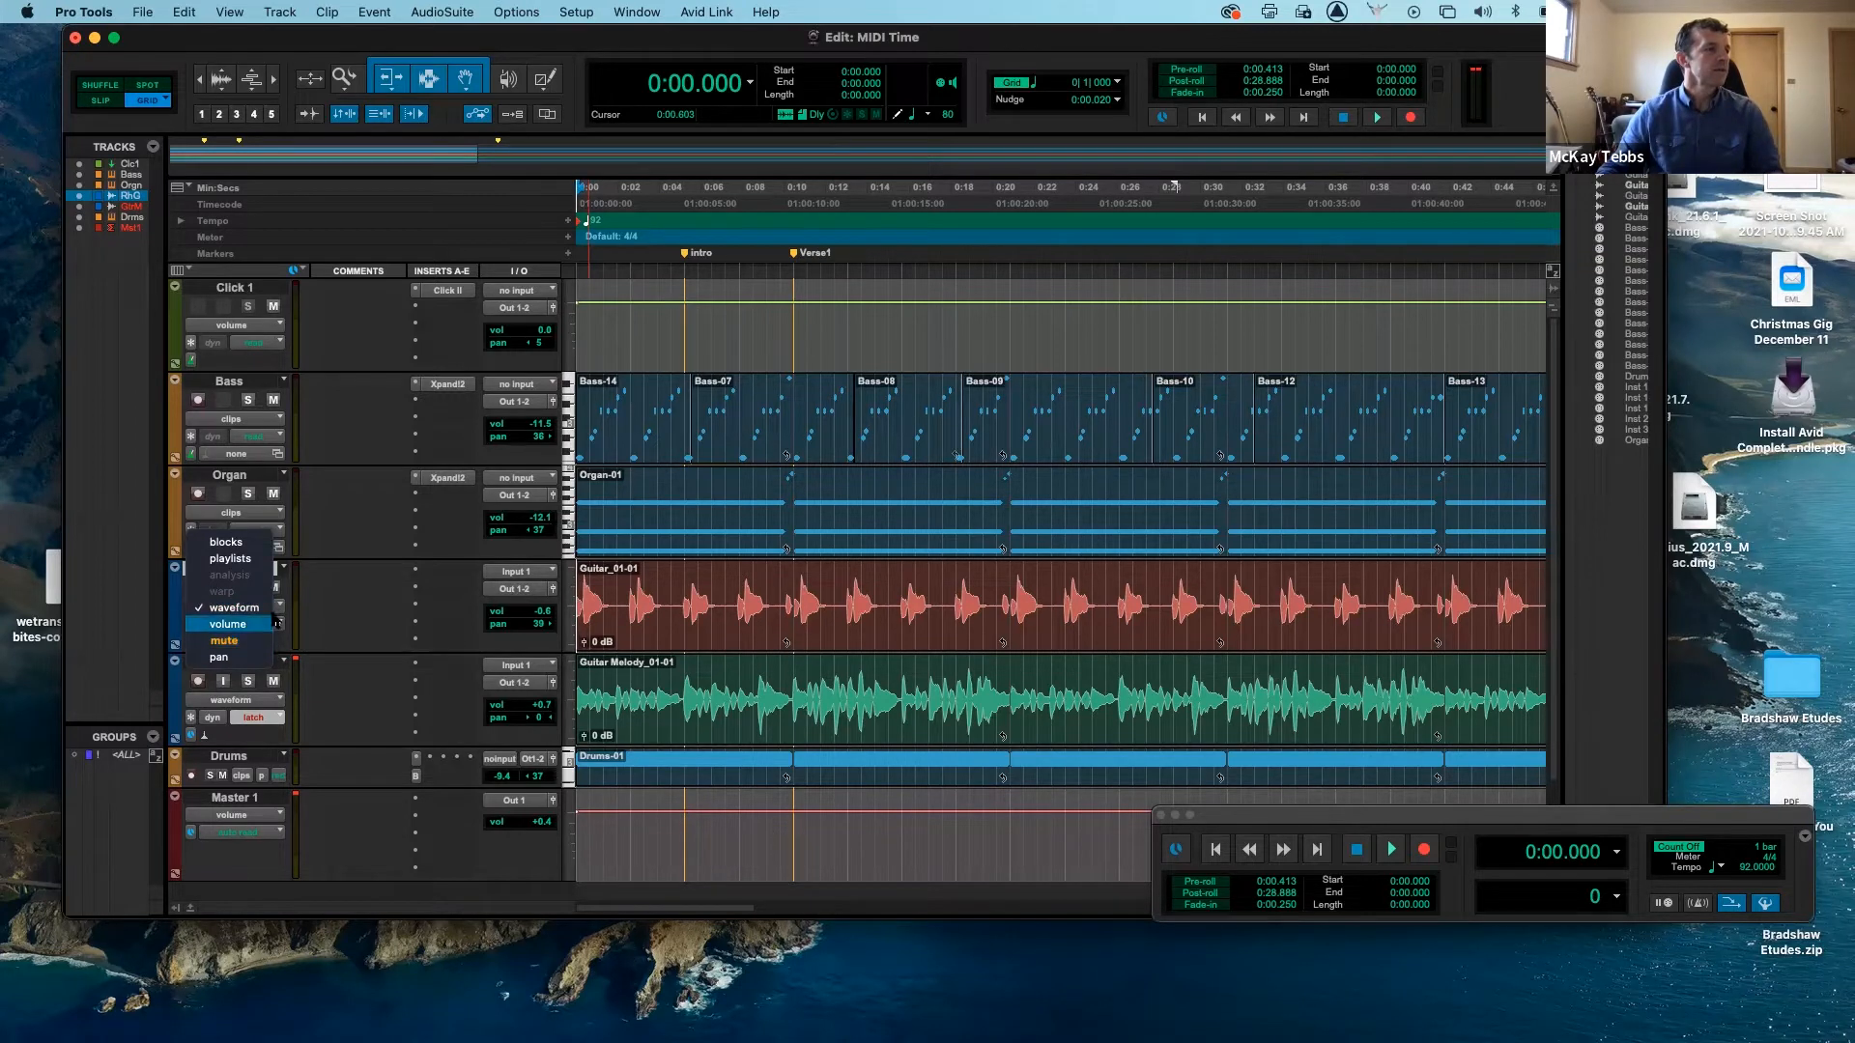
pyautogui.click(248, 608)
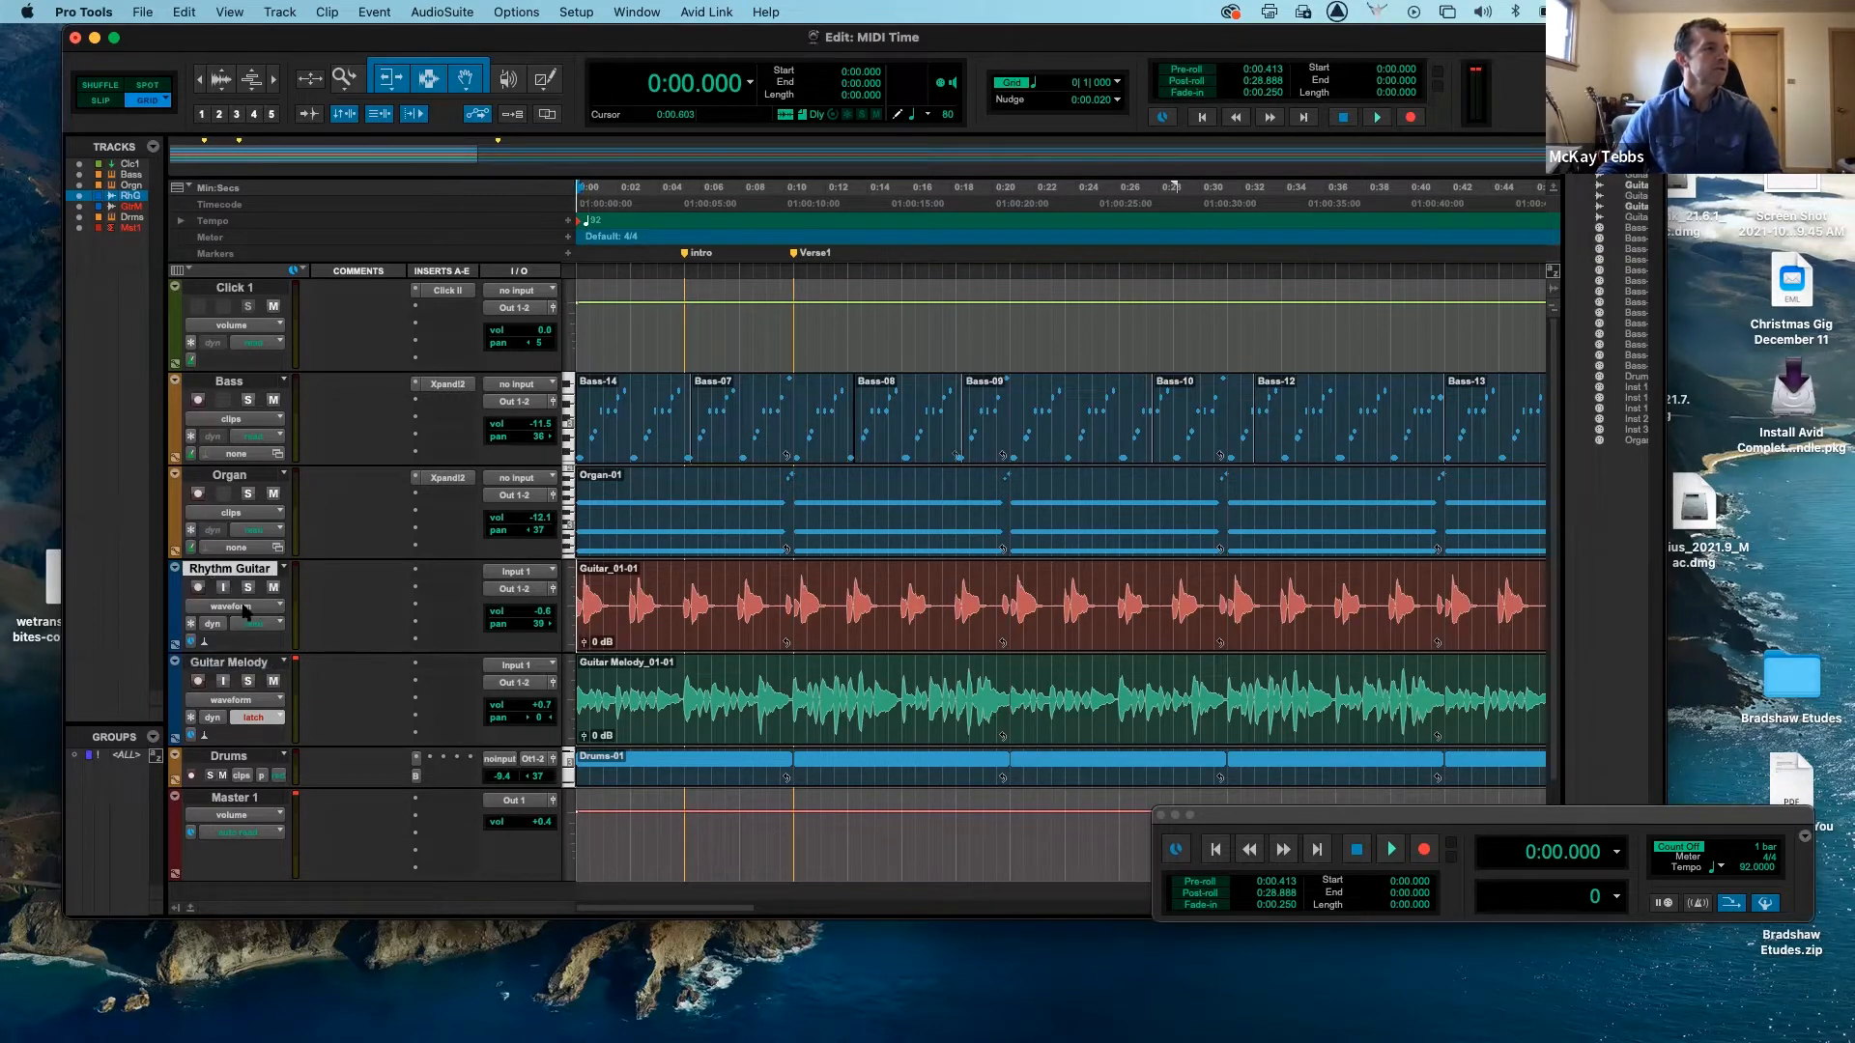
pyautogui.click(281, 609)
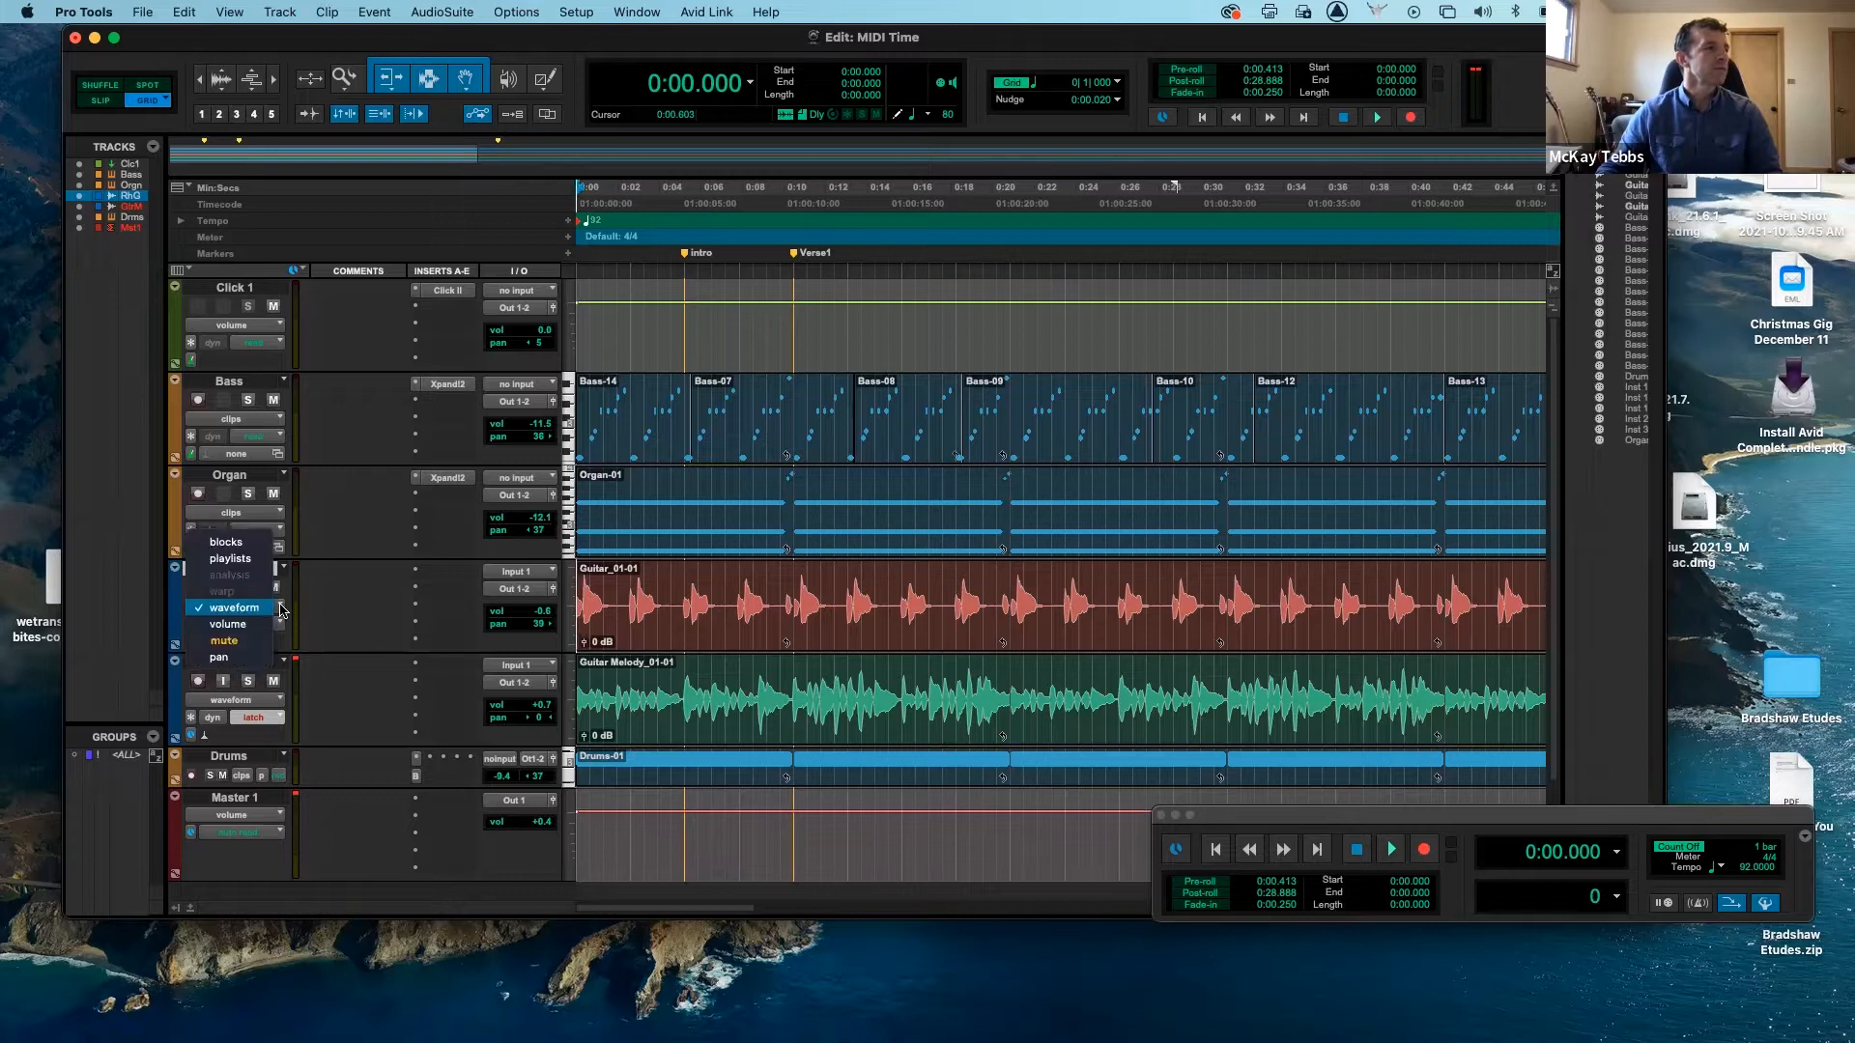
pyautogui.click(228, 624)
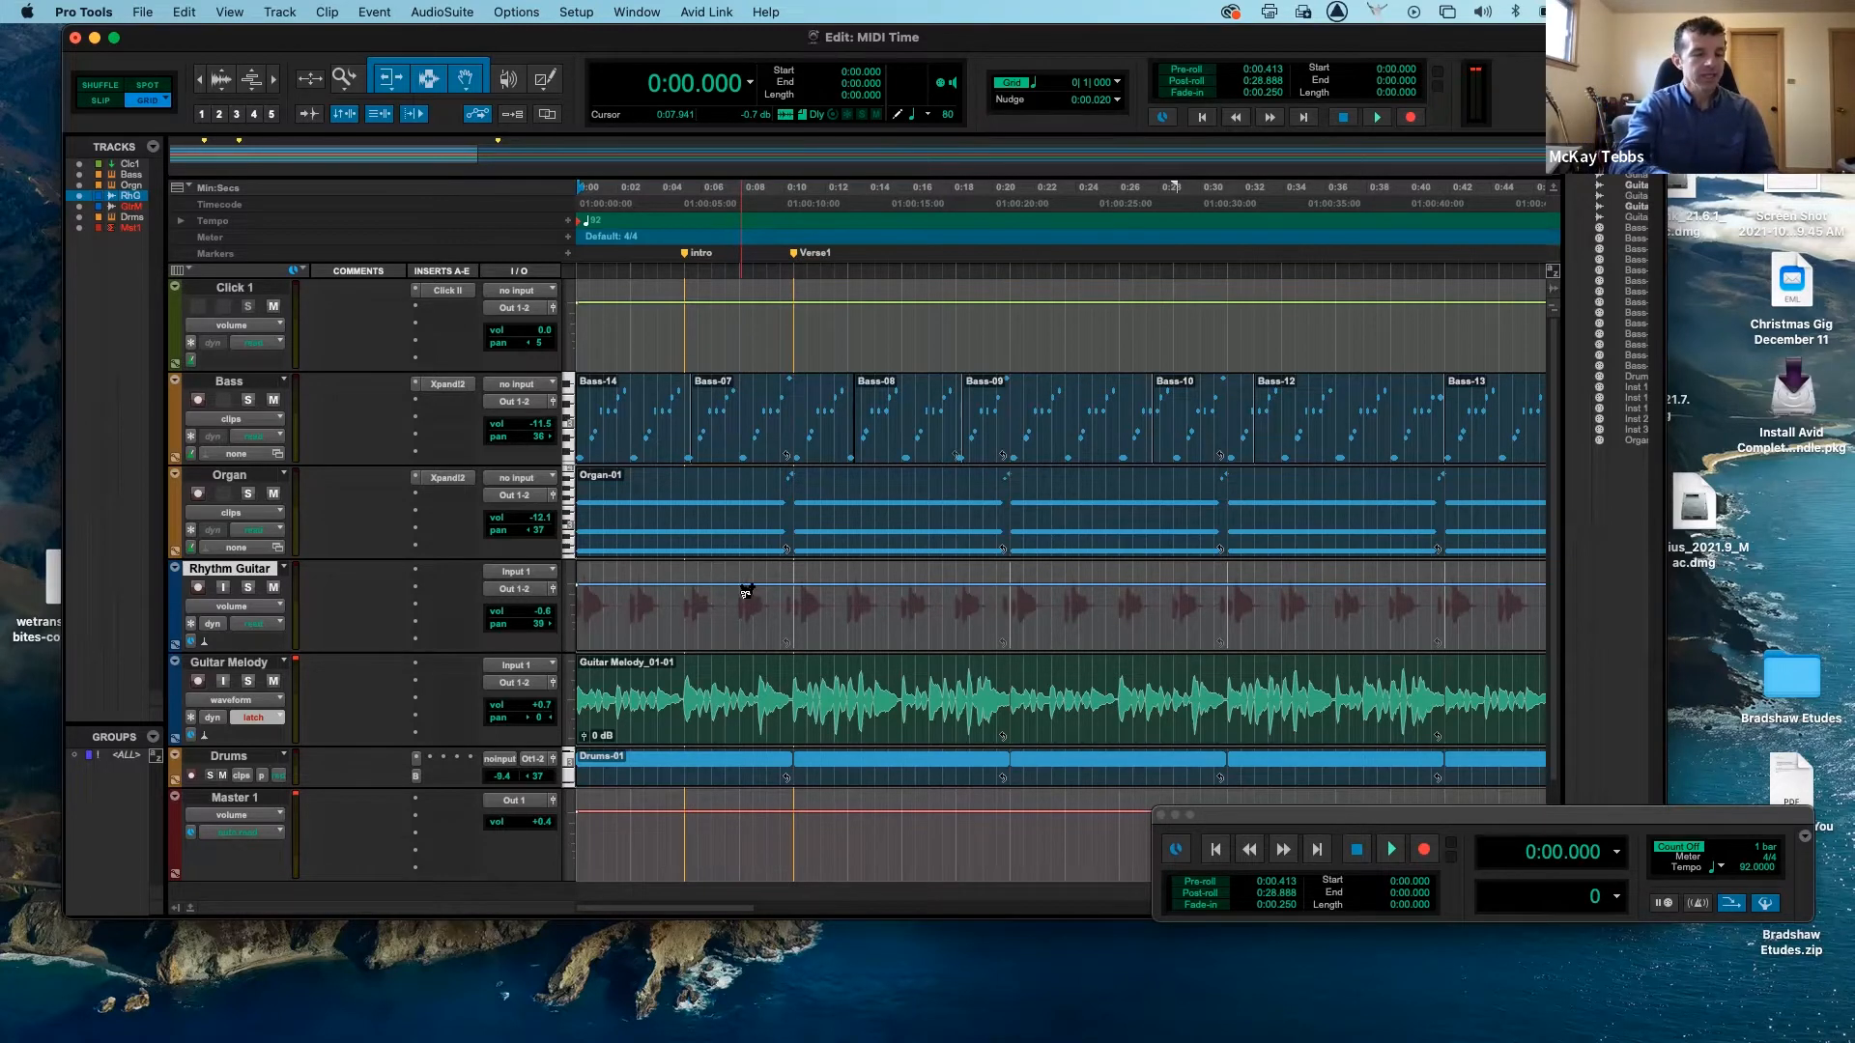
pyautogui.press('super+equal')
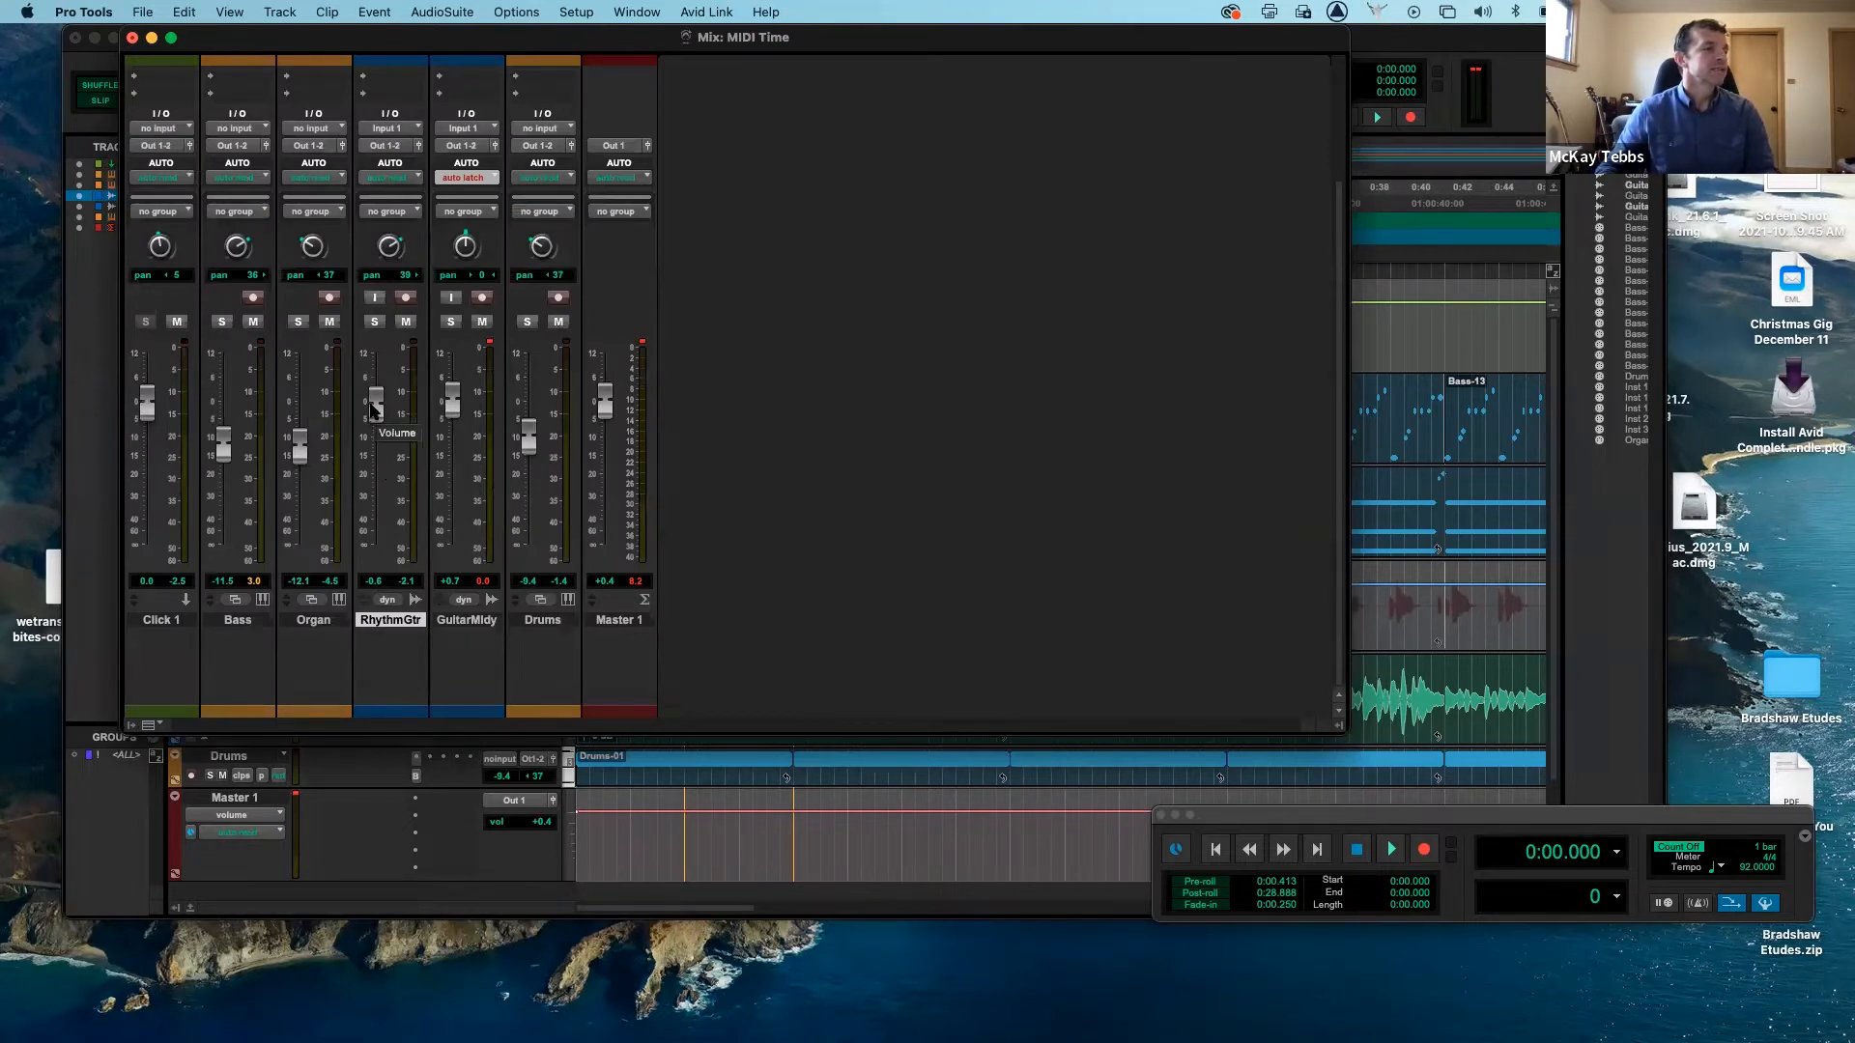
pyautogui.press('super+equal')
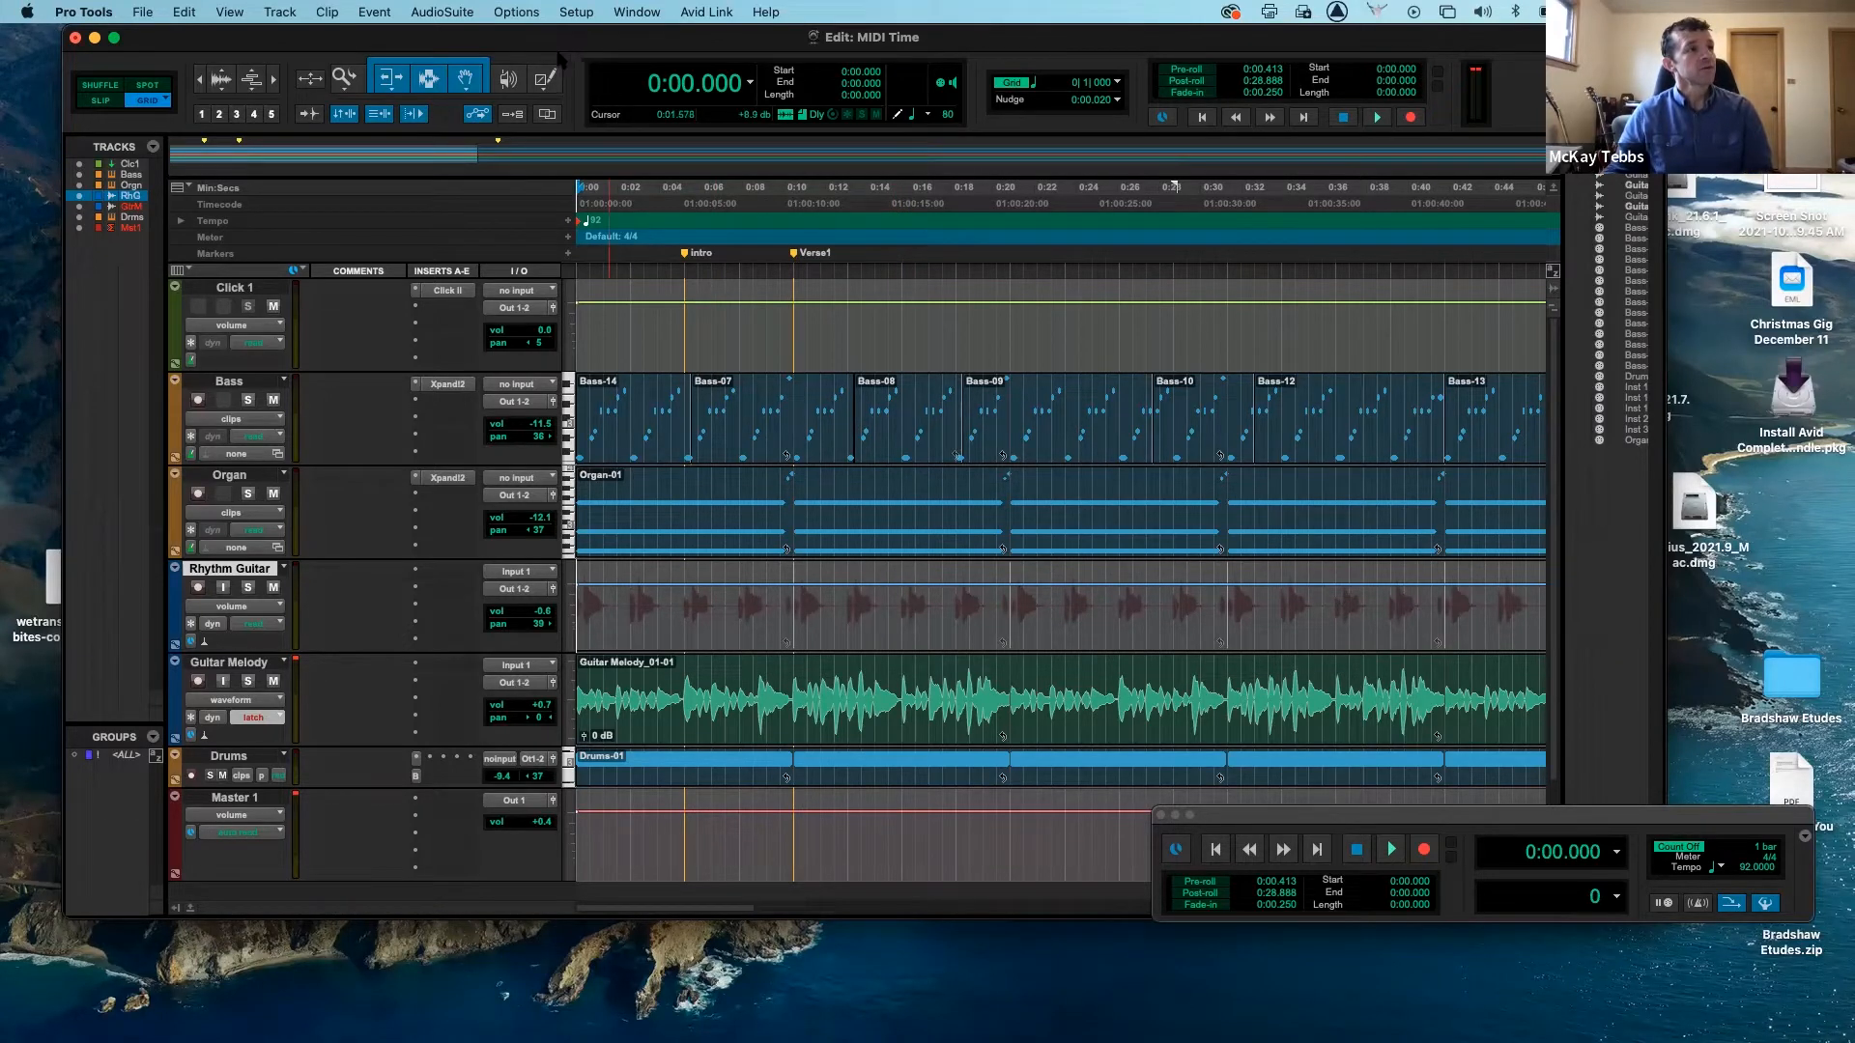
# - Draw a straight volume fade down to silence on the Rhythm Guitar track from about 0:08 to 0:12 with the Pencil tool
pyautogui.click(545, 79)
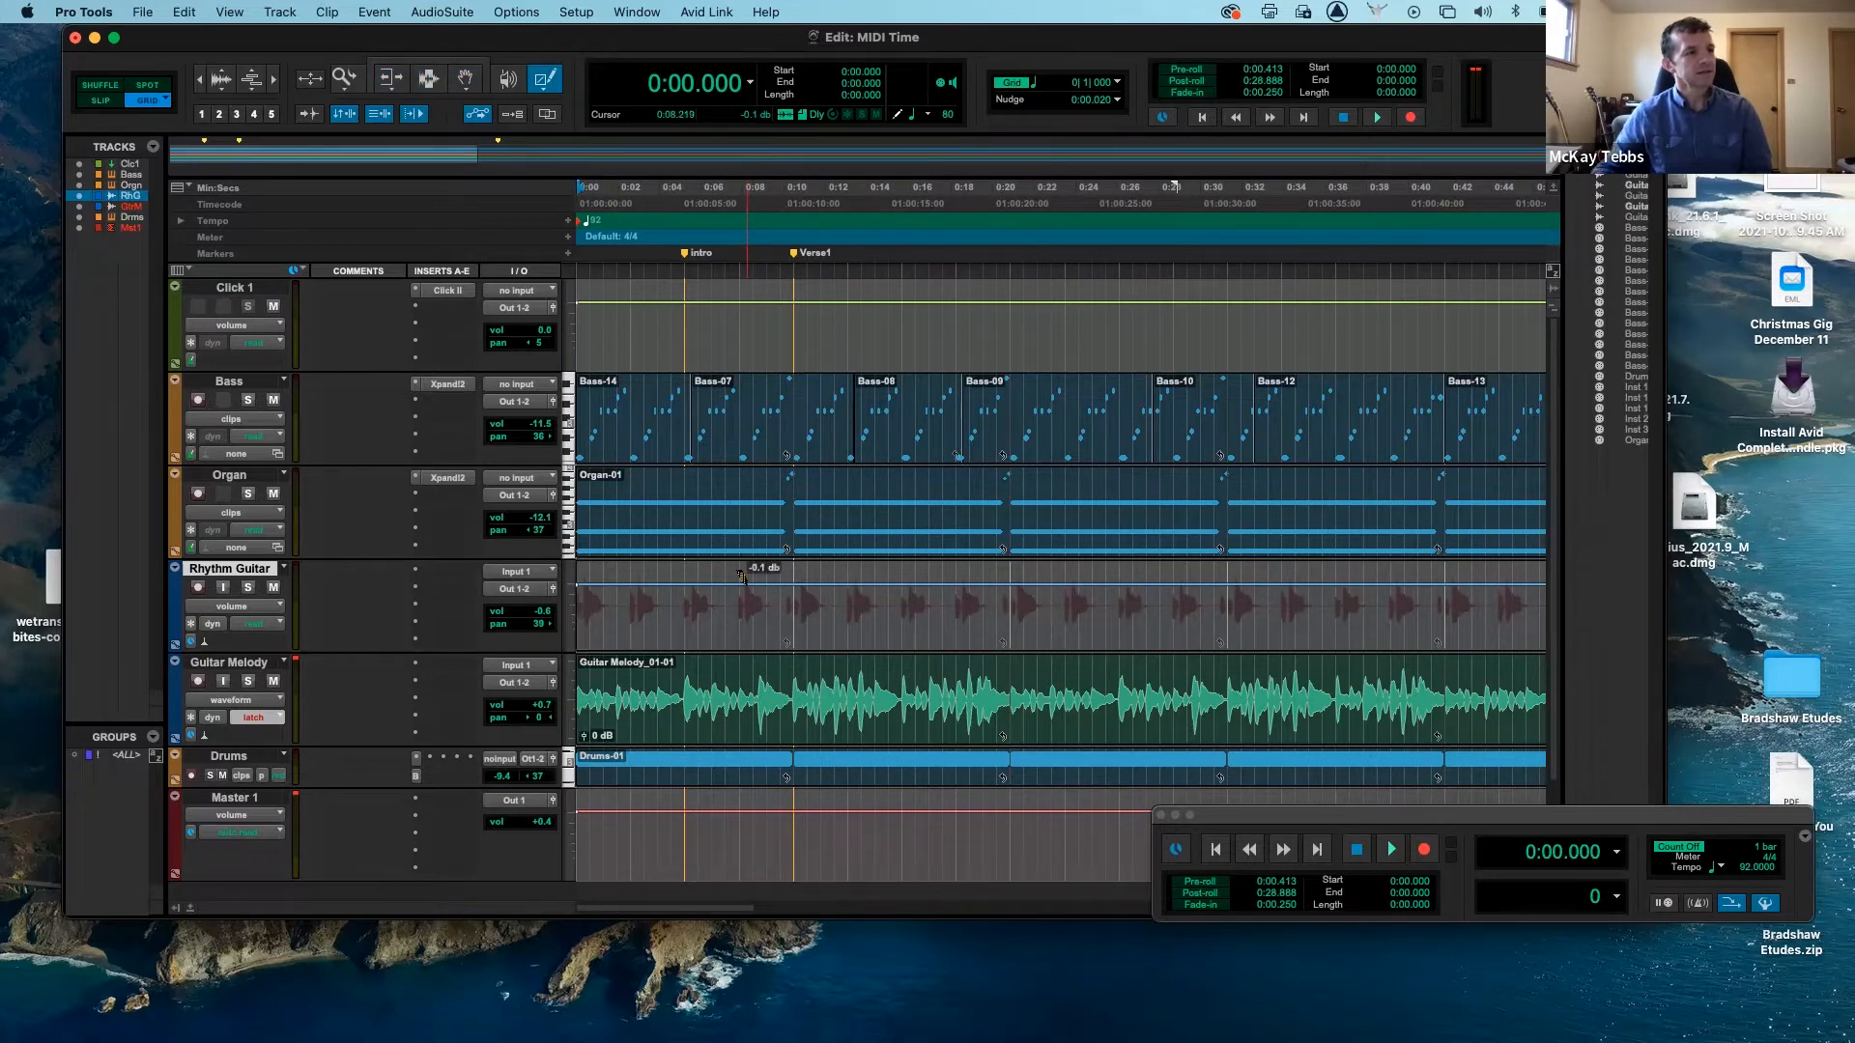
pyautogui.moveTo(744, 580)
pyautogui.mouseDown()
pyautogui.moveTo(824, 611)
pyautogui.moveTo(841, 647)
pyautogui.mouseUp()
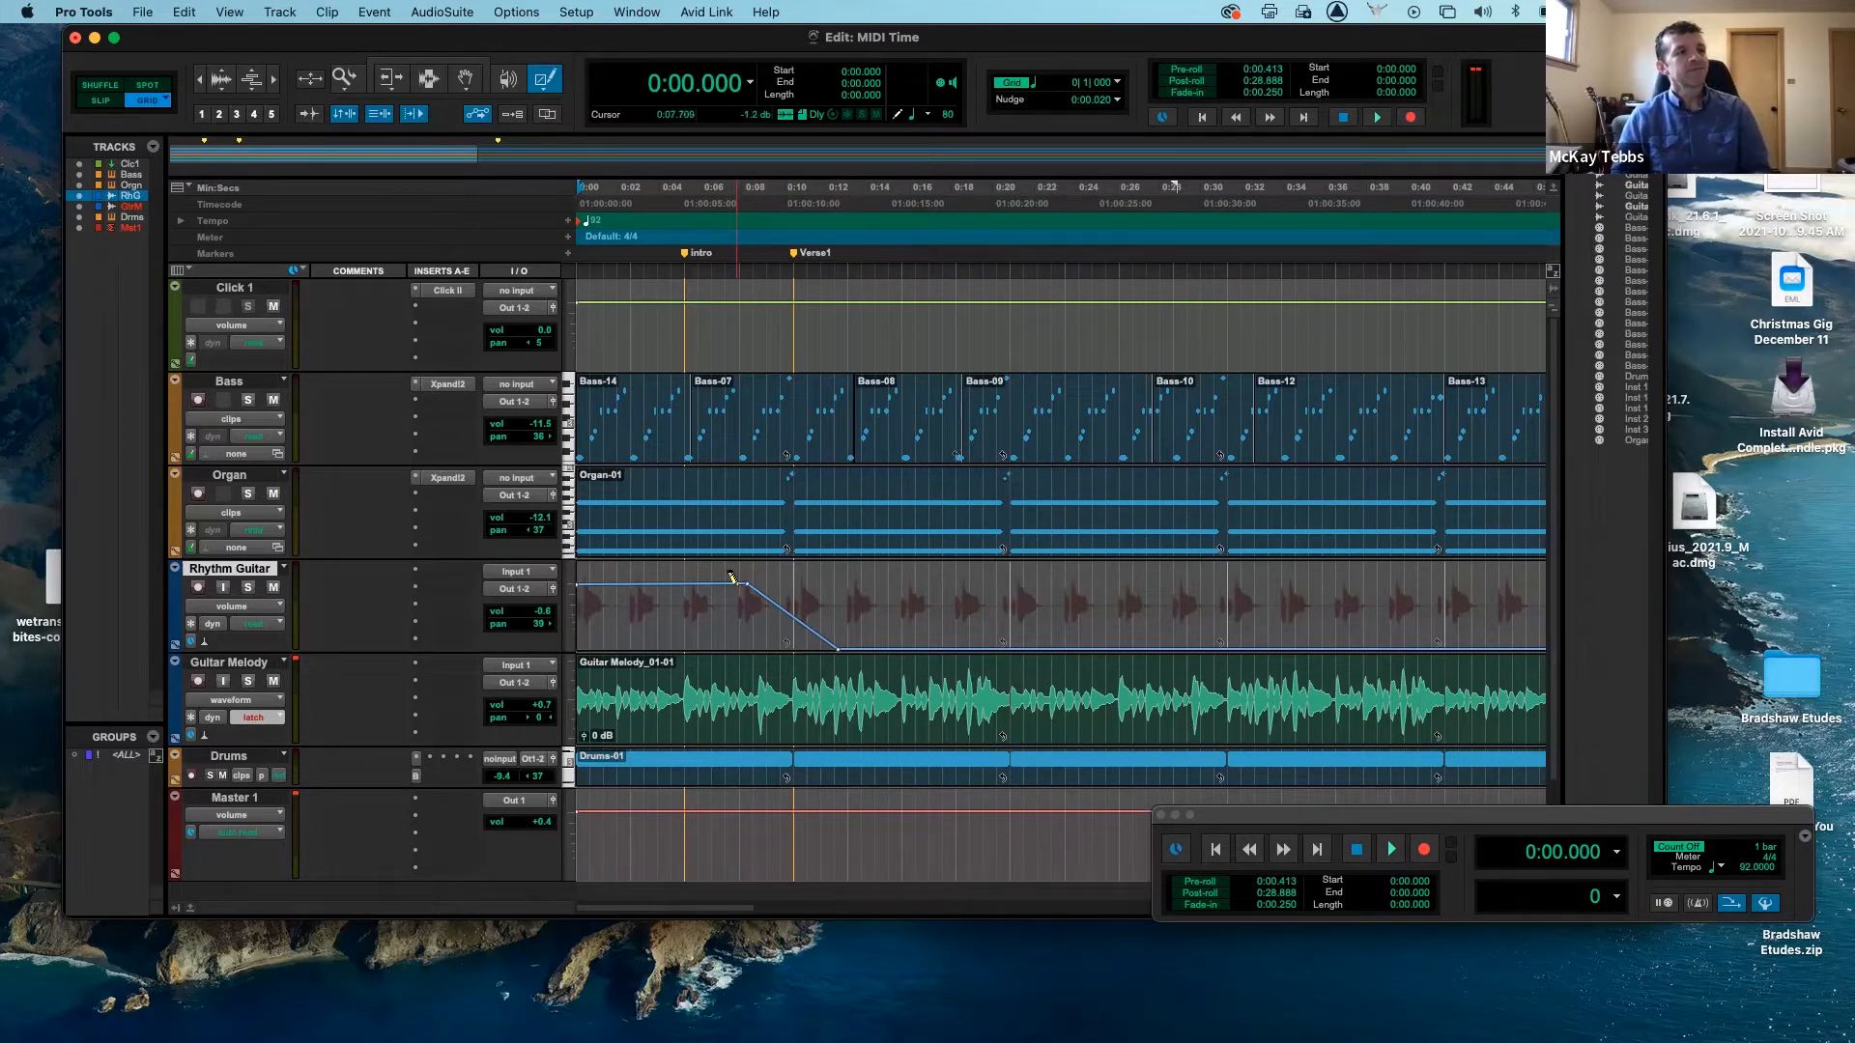
# - Solo the Rhythm Guitar track to audition the drawn fade from the start, and undo the fade
pyautogui.click(249, 588)
pyautogui.press('space')
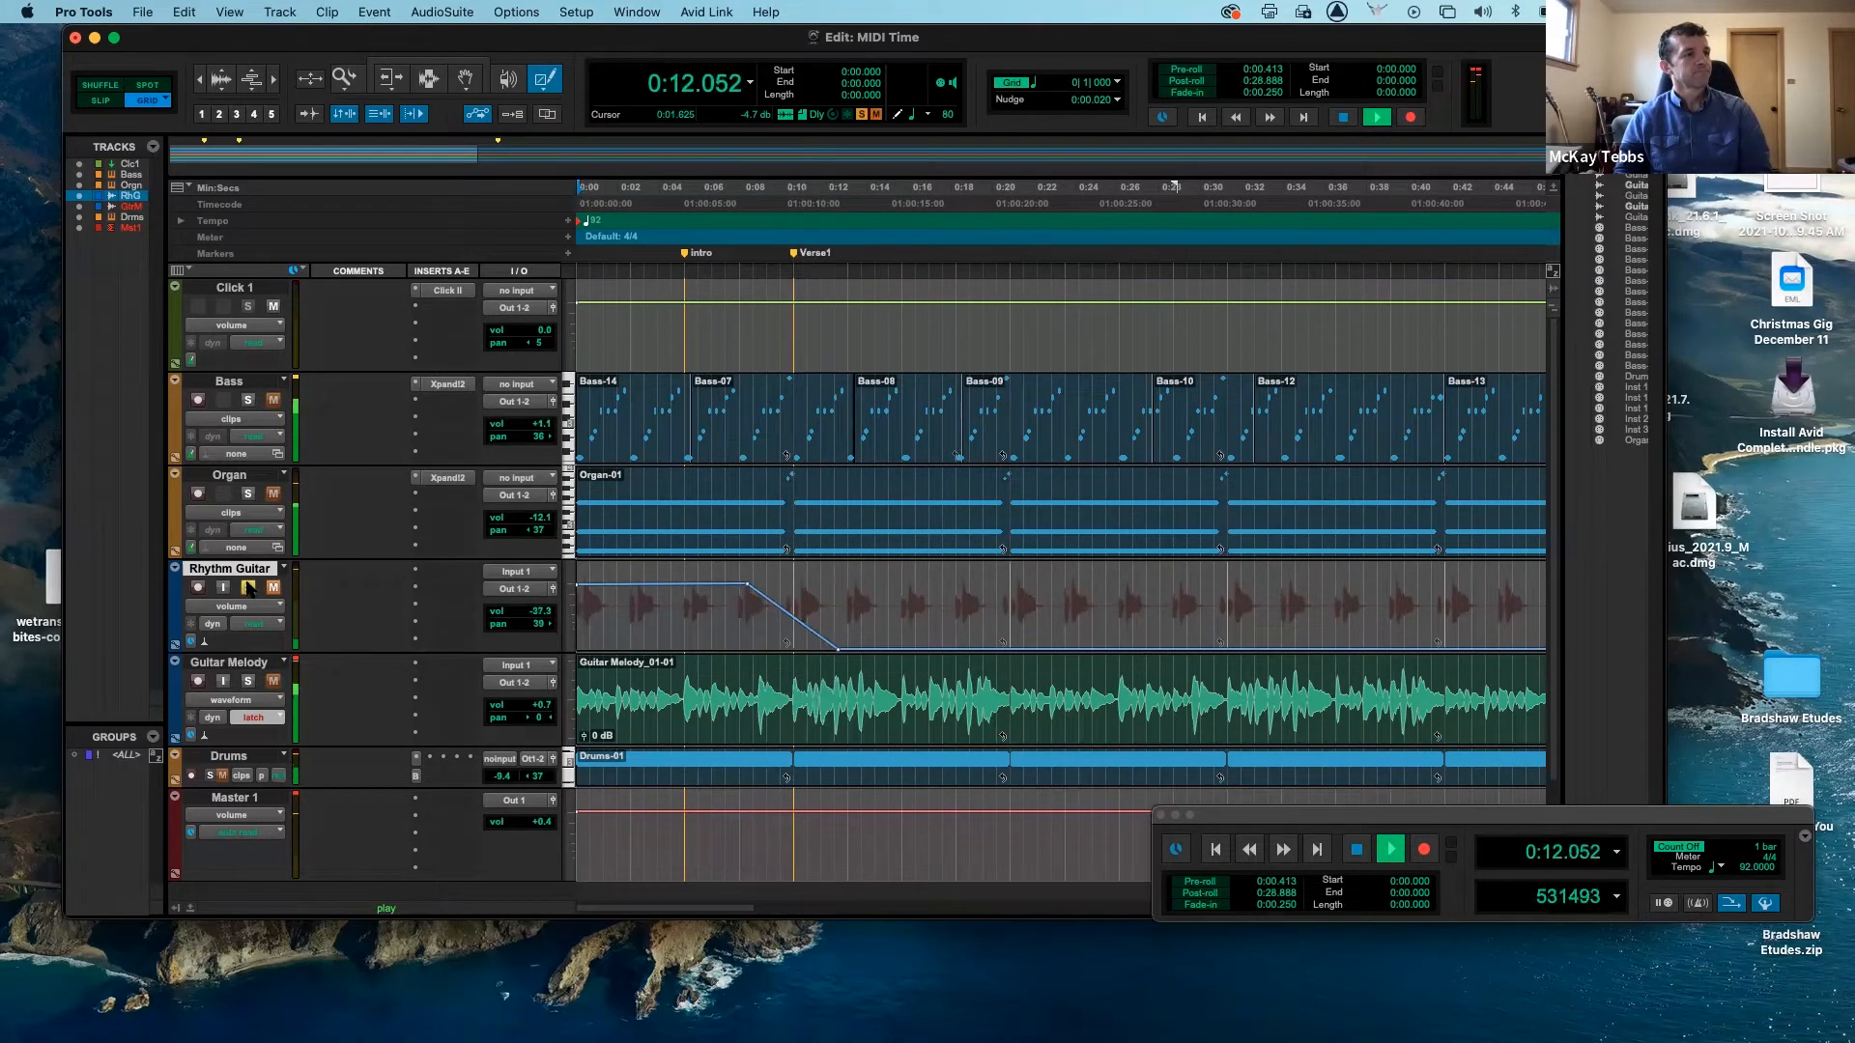
pyautogui.press('space')
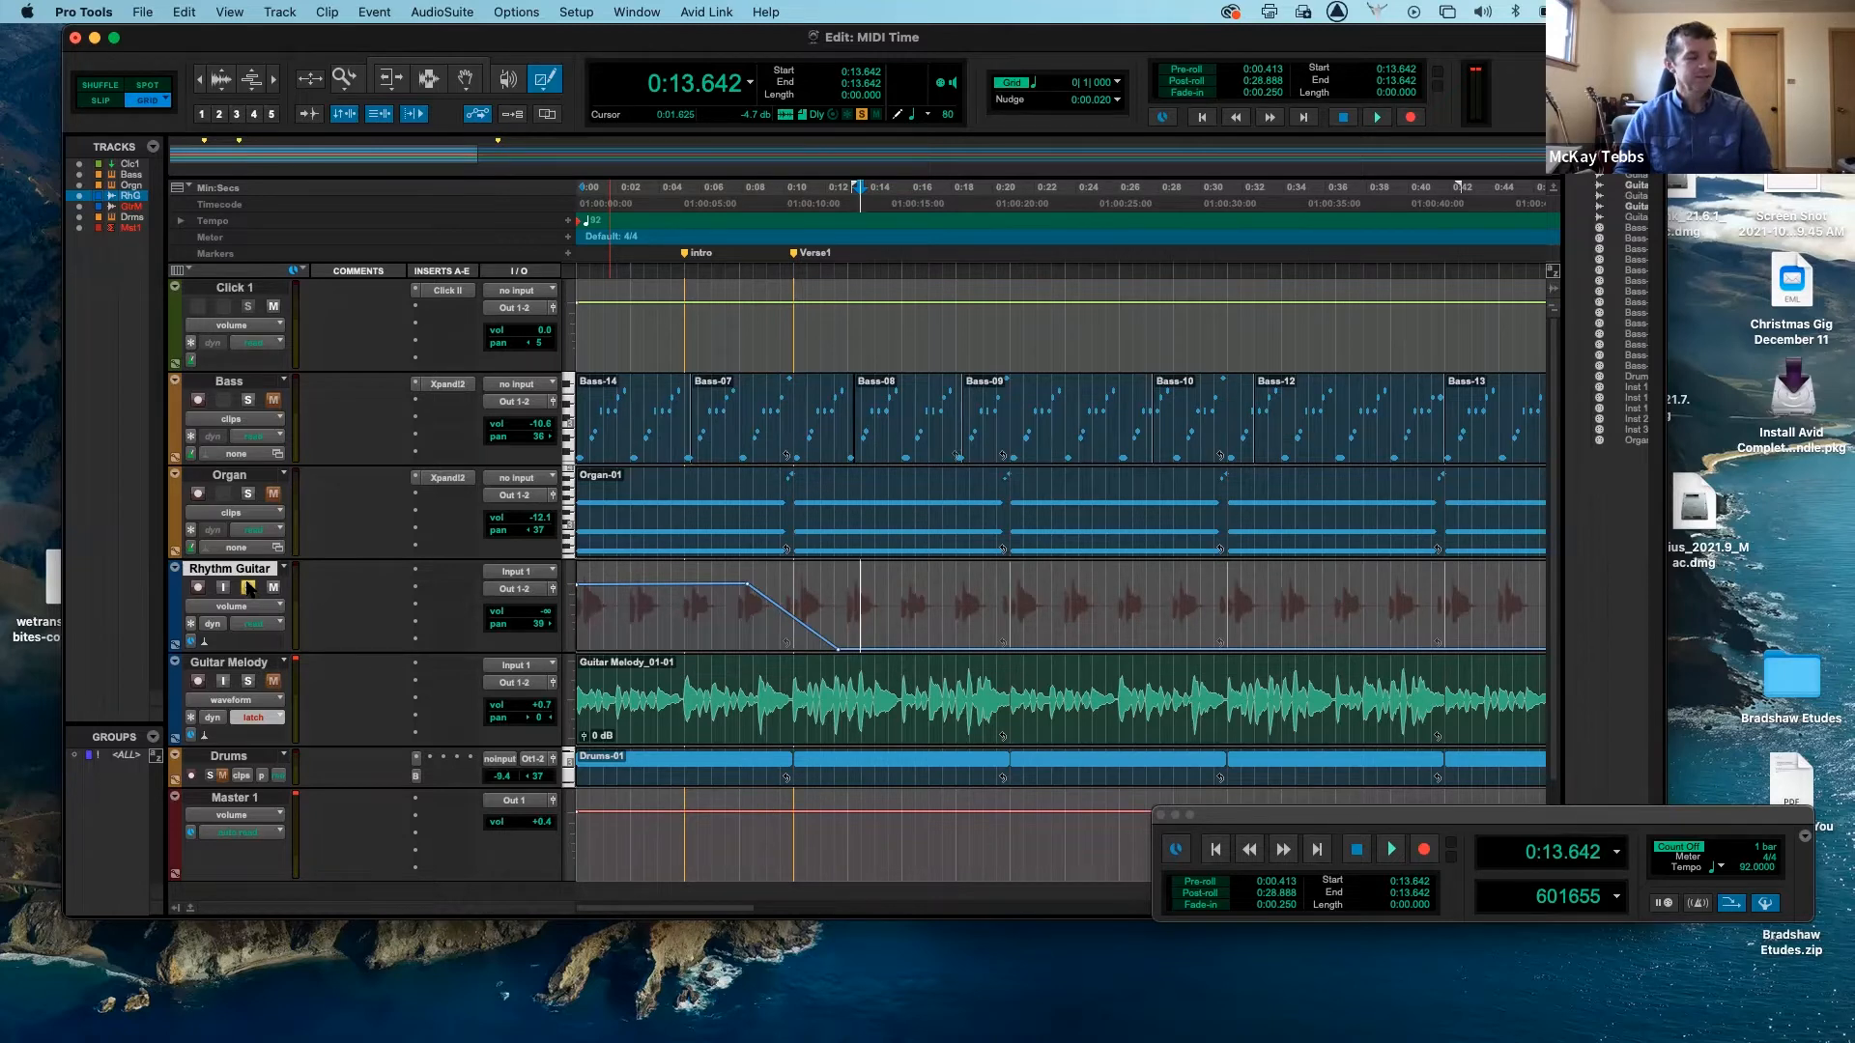
pyautogui.press('super+z')
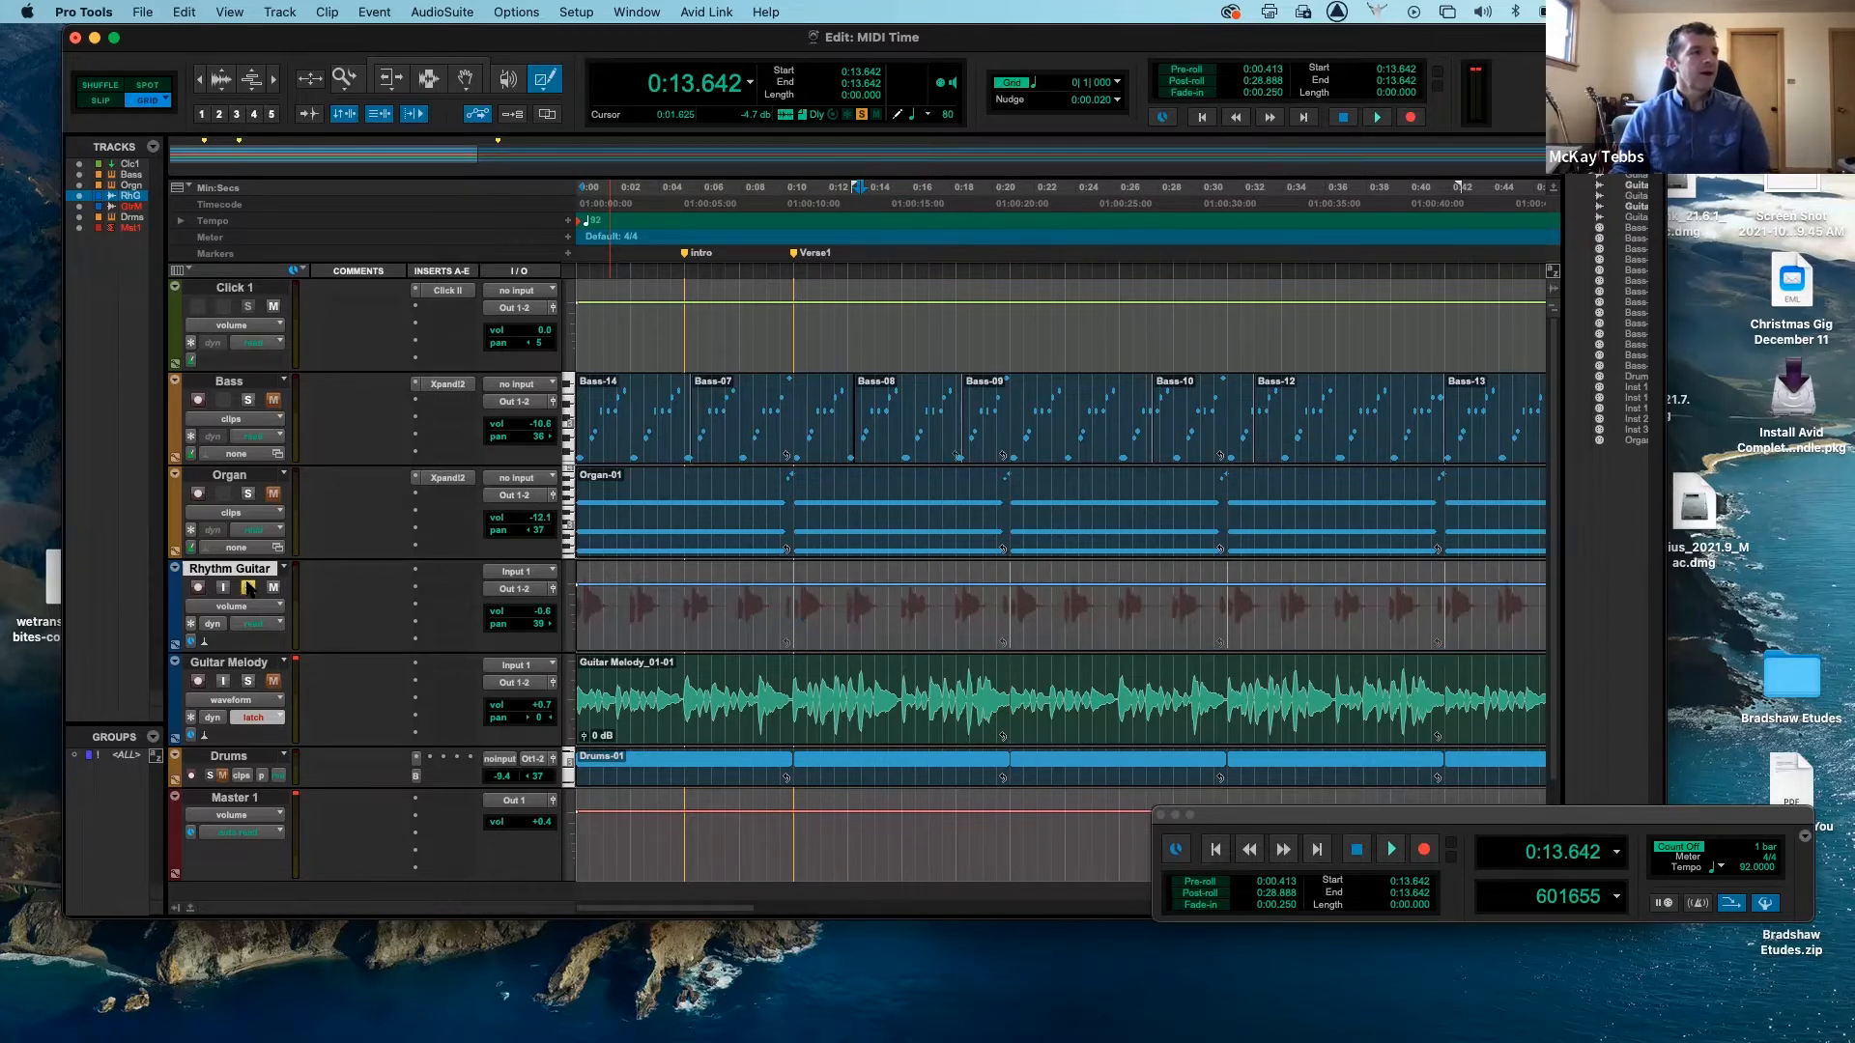
# - Try a line-drawn volume dip to silence on Rhythm Guitar between about 0:07 and 0:11, playing it back before undoing it
pyautogui.moveTo(731, 584)
pyautogui.mouseDown()
pyautogui.moveTo(760, 649)
pyautogui.moveTo(805, 582)
pyautogui.mouseUp()
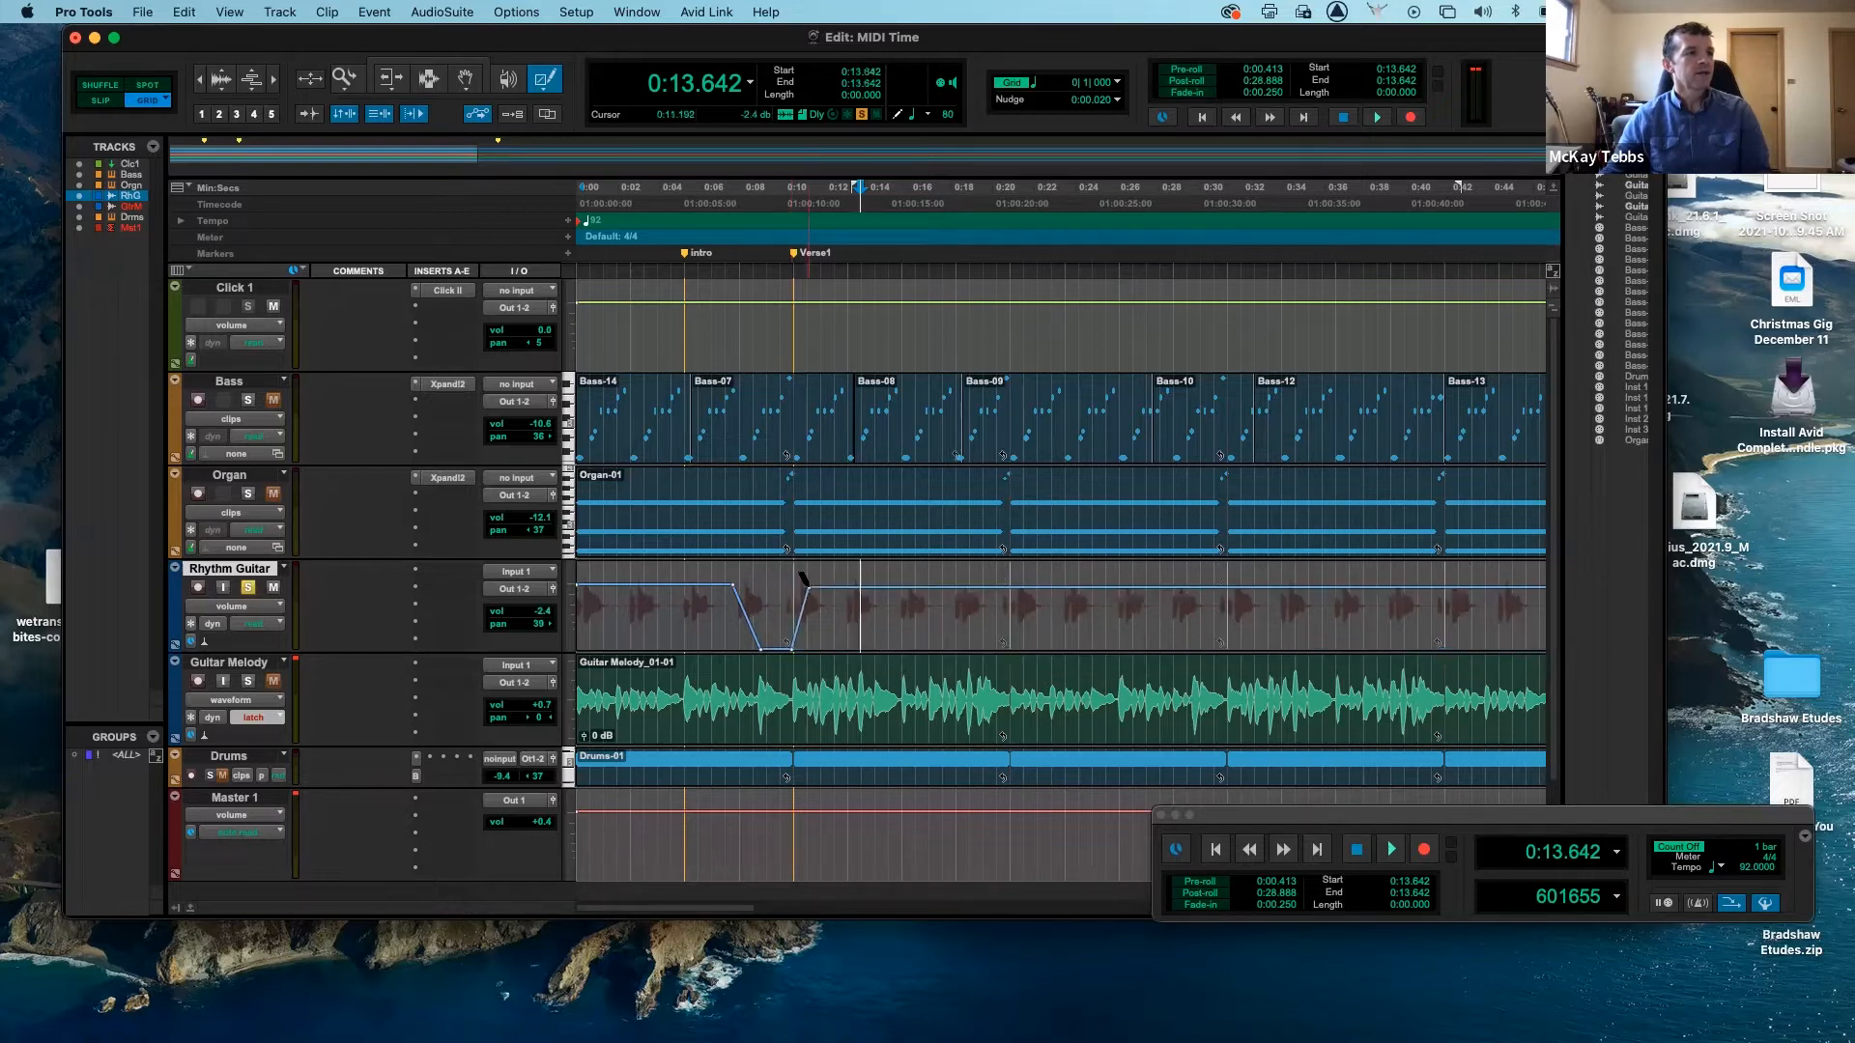
pyautogui.click(698, 236)
pyautogui.press('space')
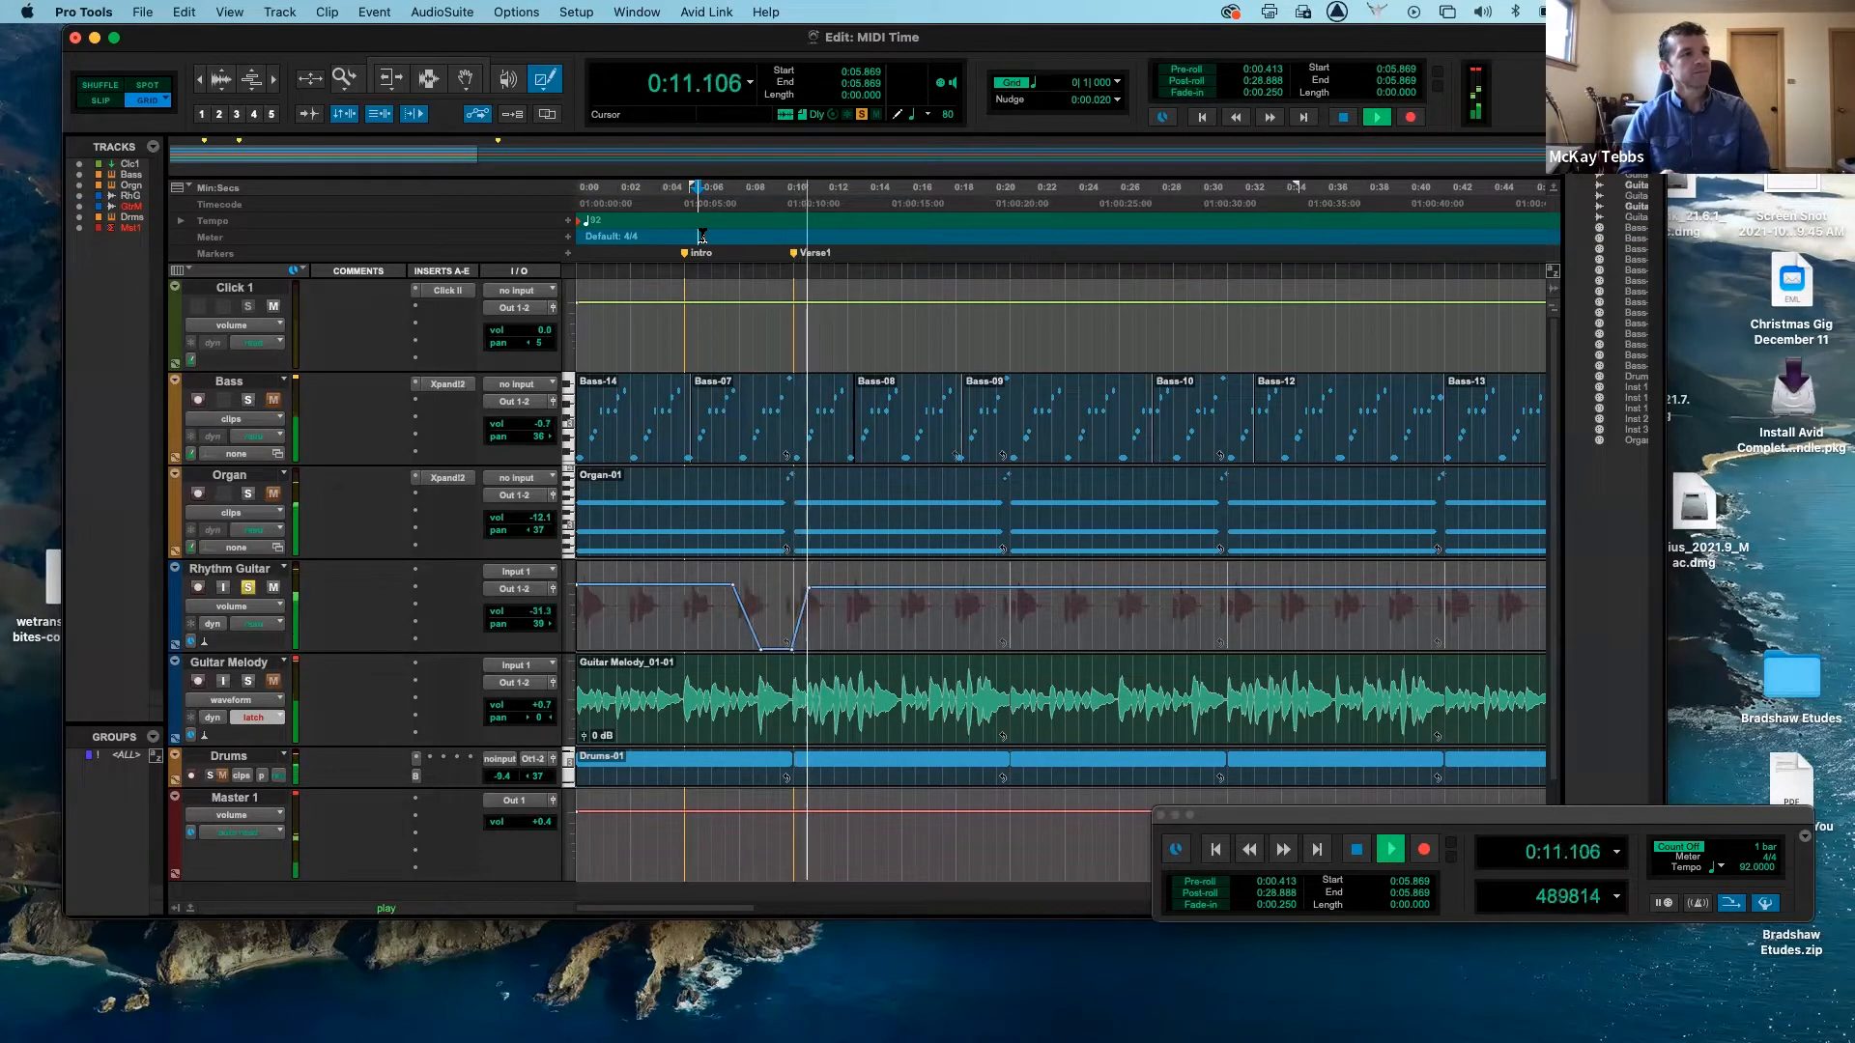
pyautogui.press('space')
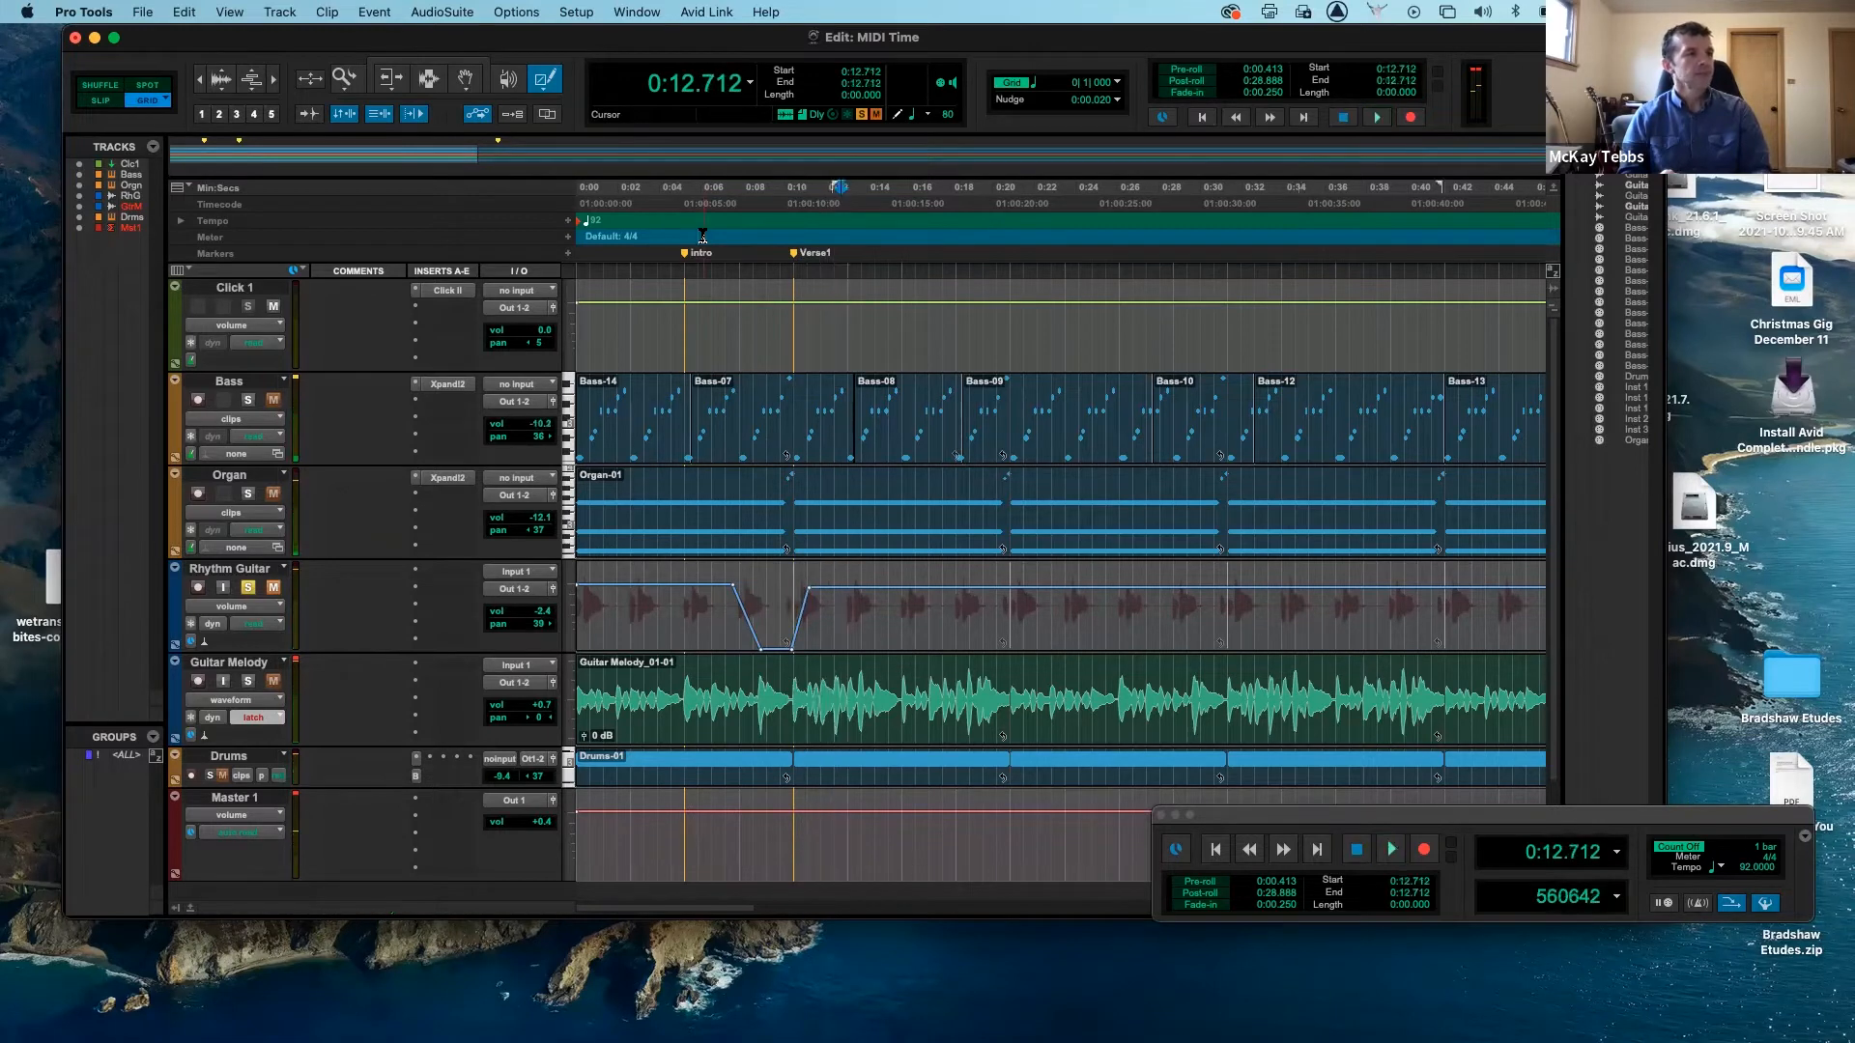
pyautogui.press('super+z')
pyautogui.press('super+z')
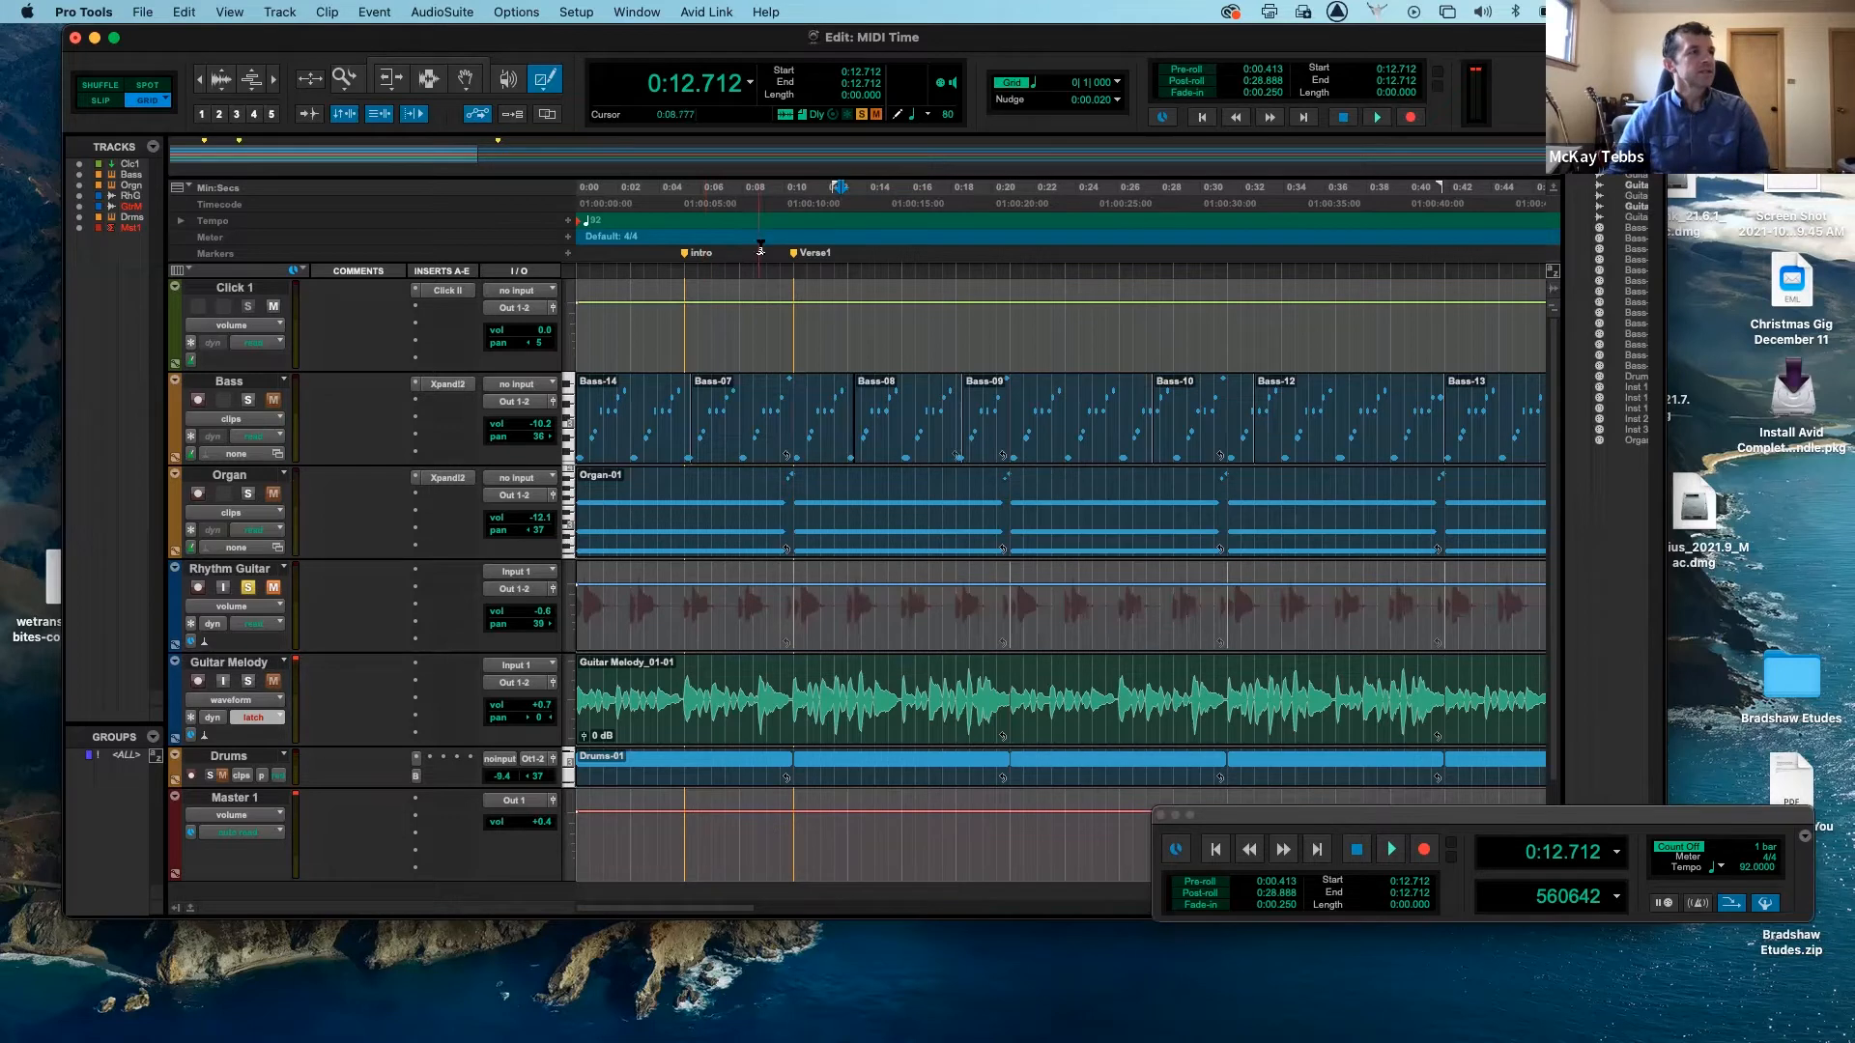
# - Try a Free Hand volume curve on Rhythm Guitar from about 0:08 to 0:17, playing it back before undoing it
pyautogui.click(549, 84)
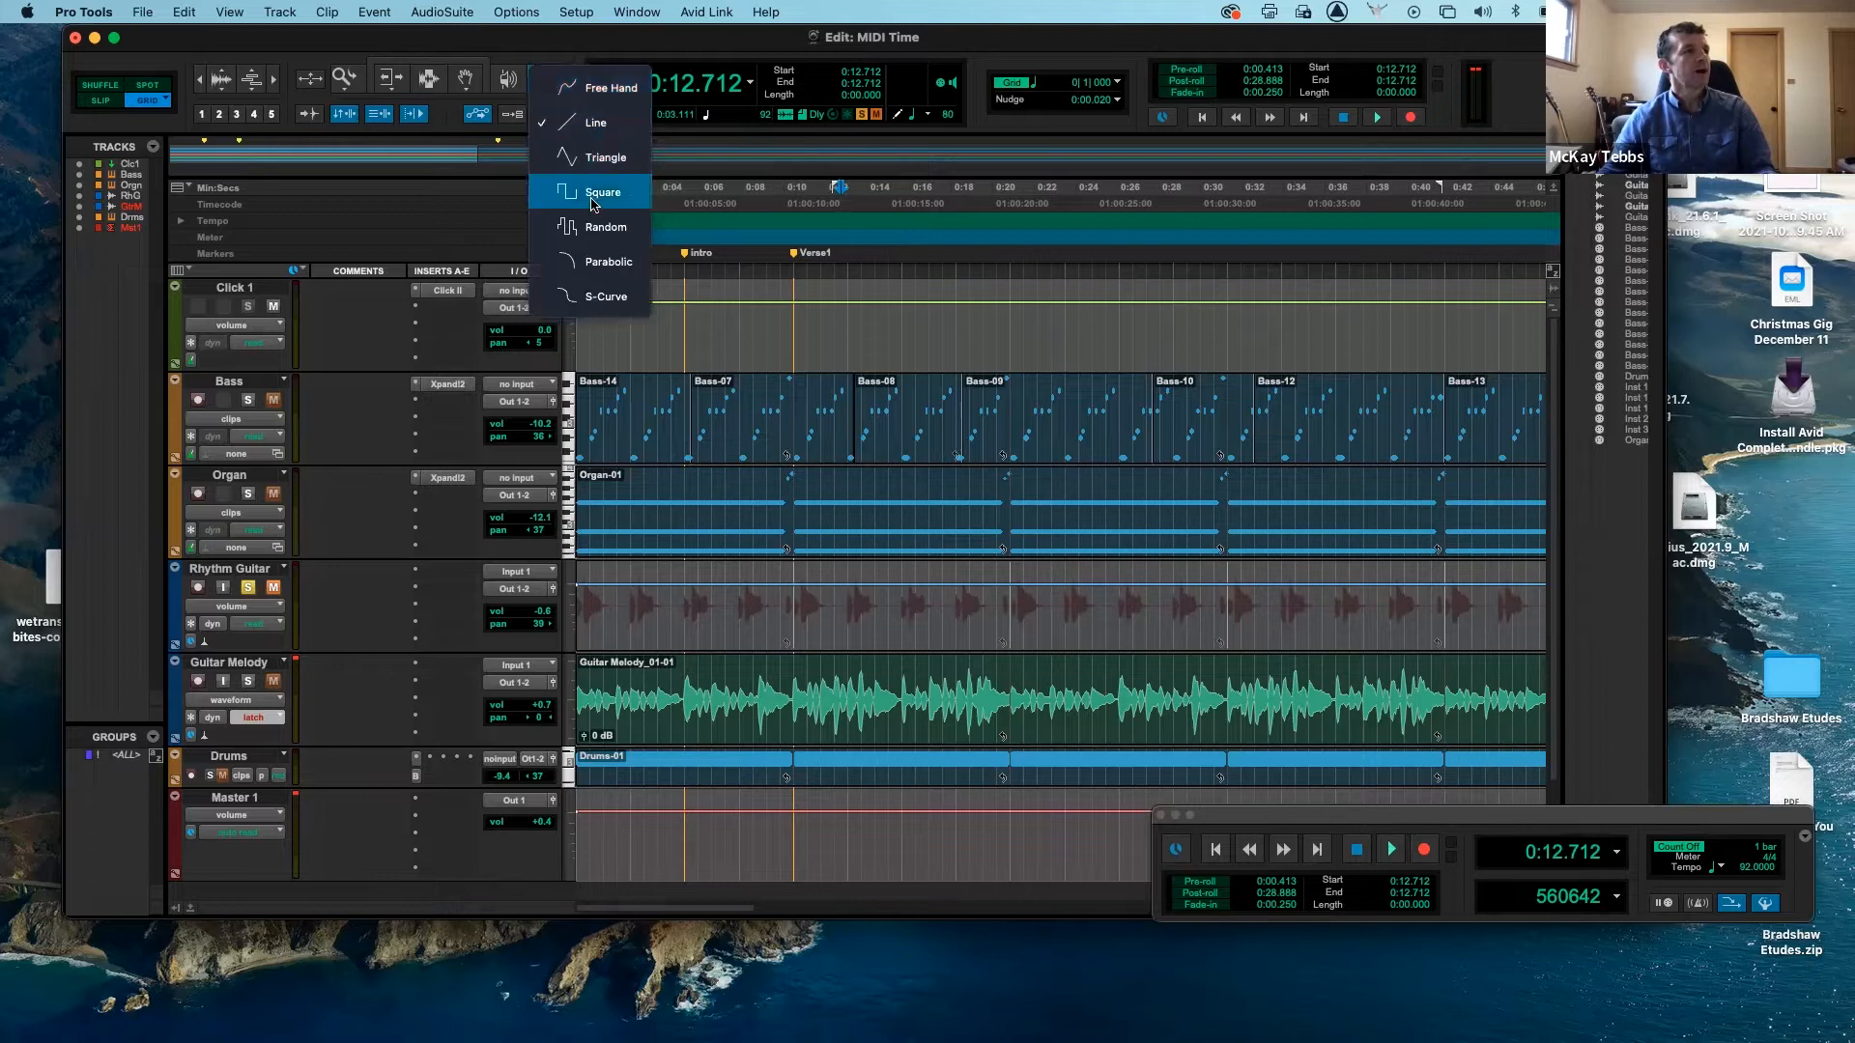
pyautogui.click(596, 94)
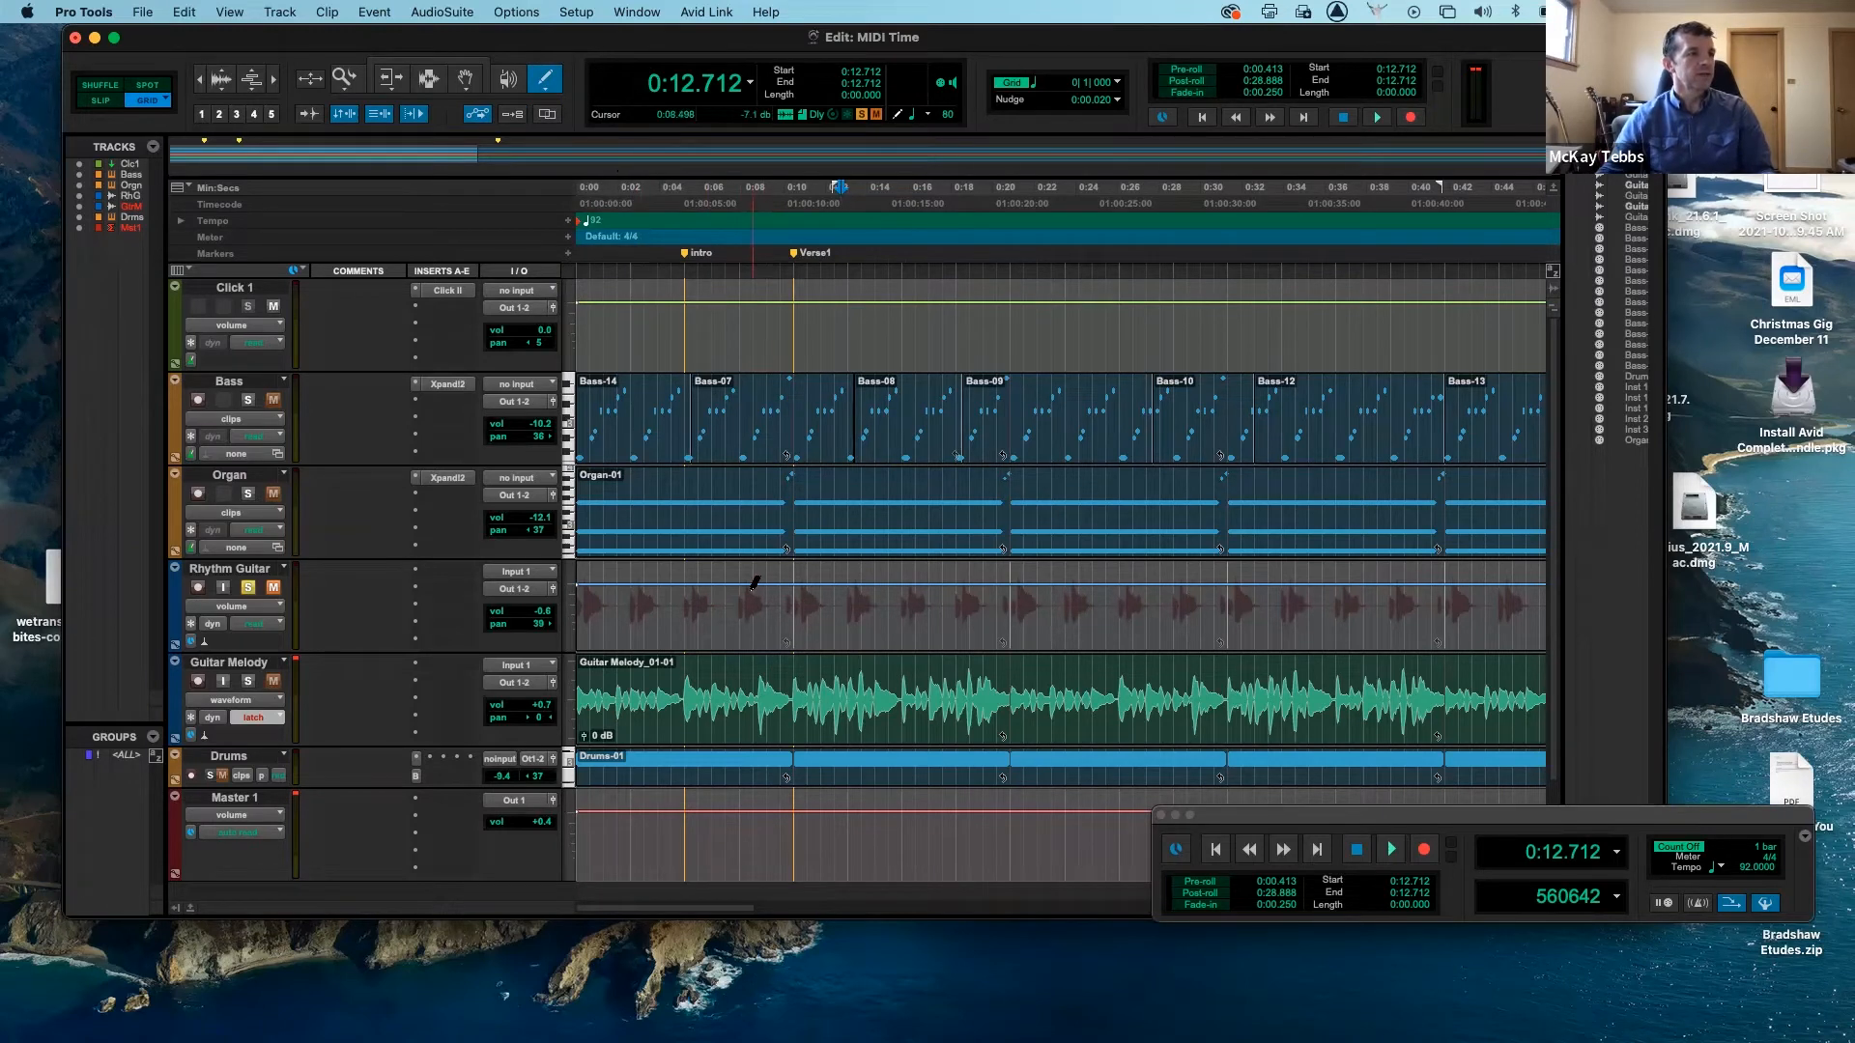
pyautogui.moveTo(754, 579)
pyautogui.mouseDown()
pyautogui.moveTo(881, 630)
pyautogui.moveTo(932, 583)
pyautogui.mouseUp()
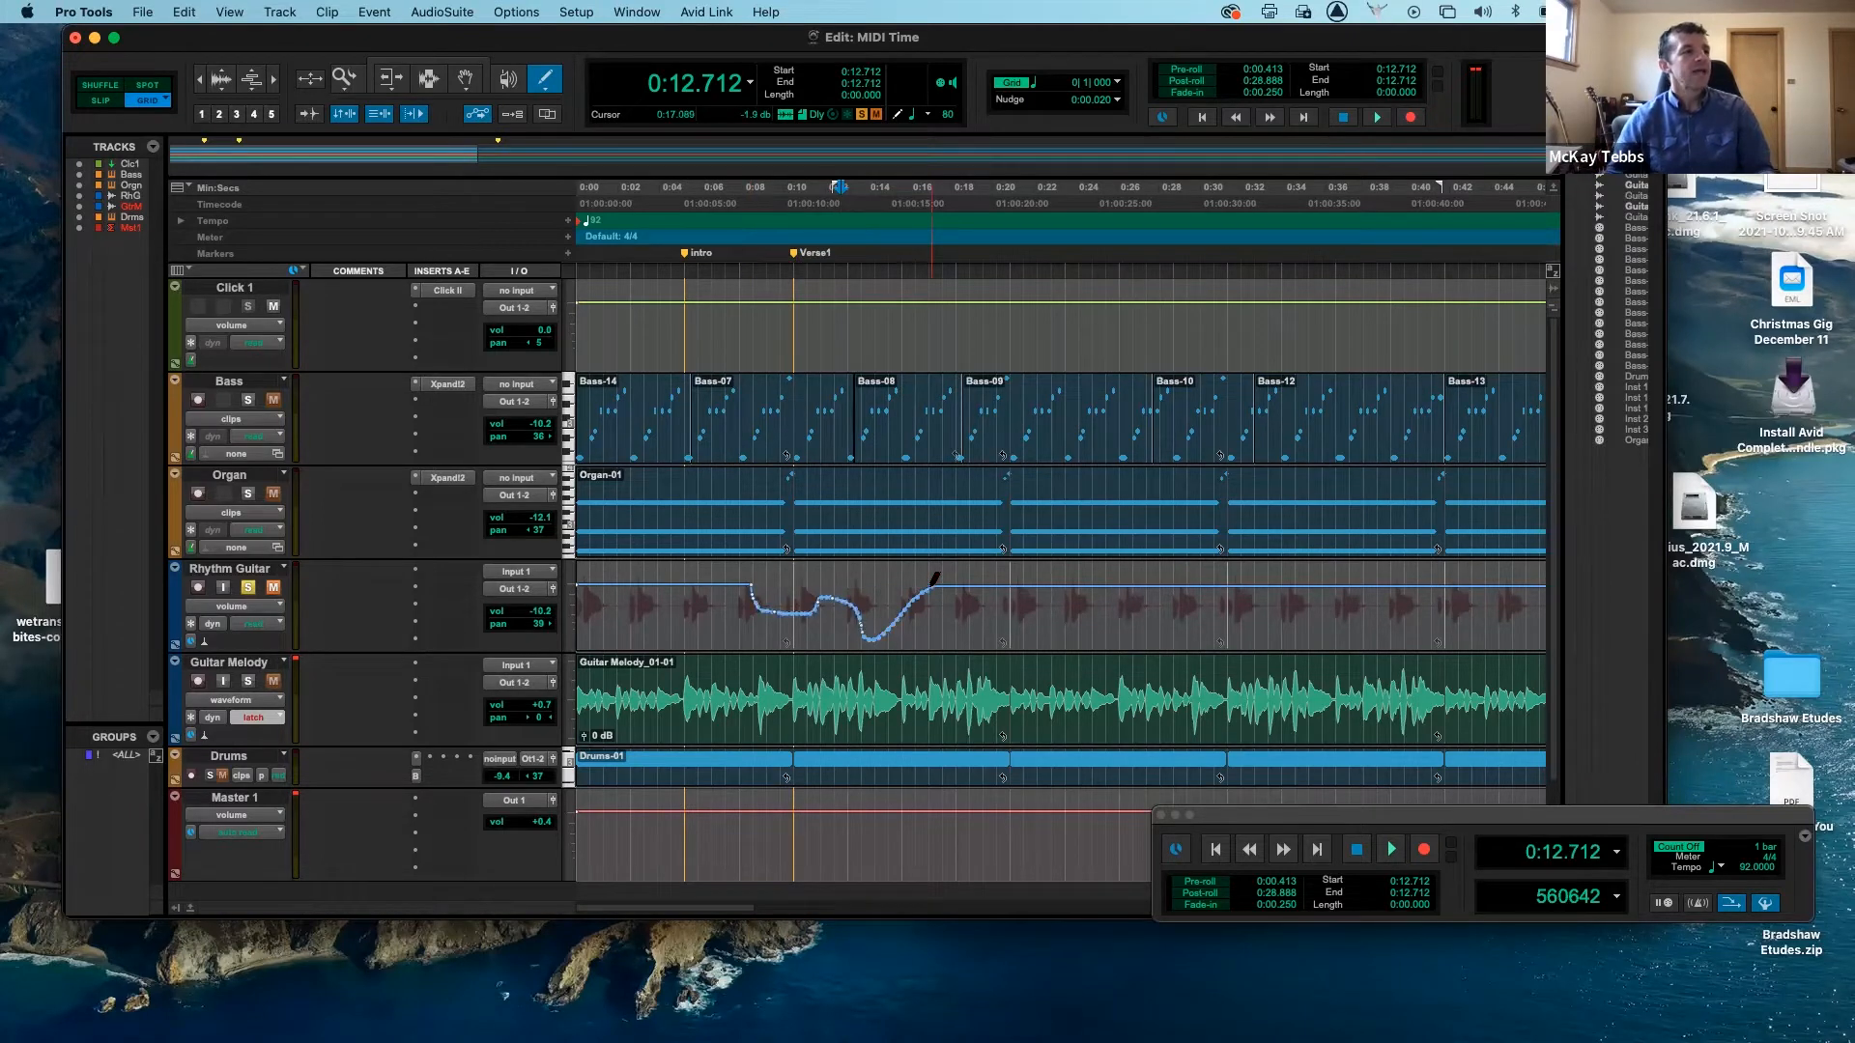
pyautogui.click(725, 259)
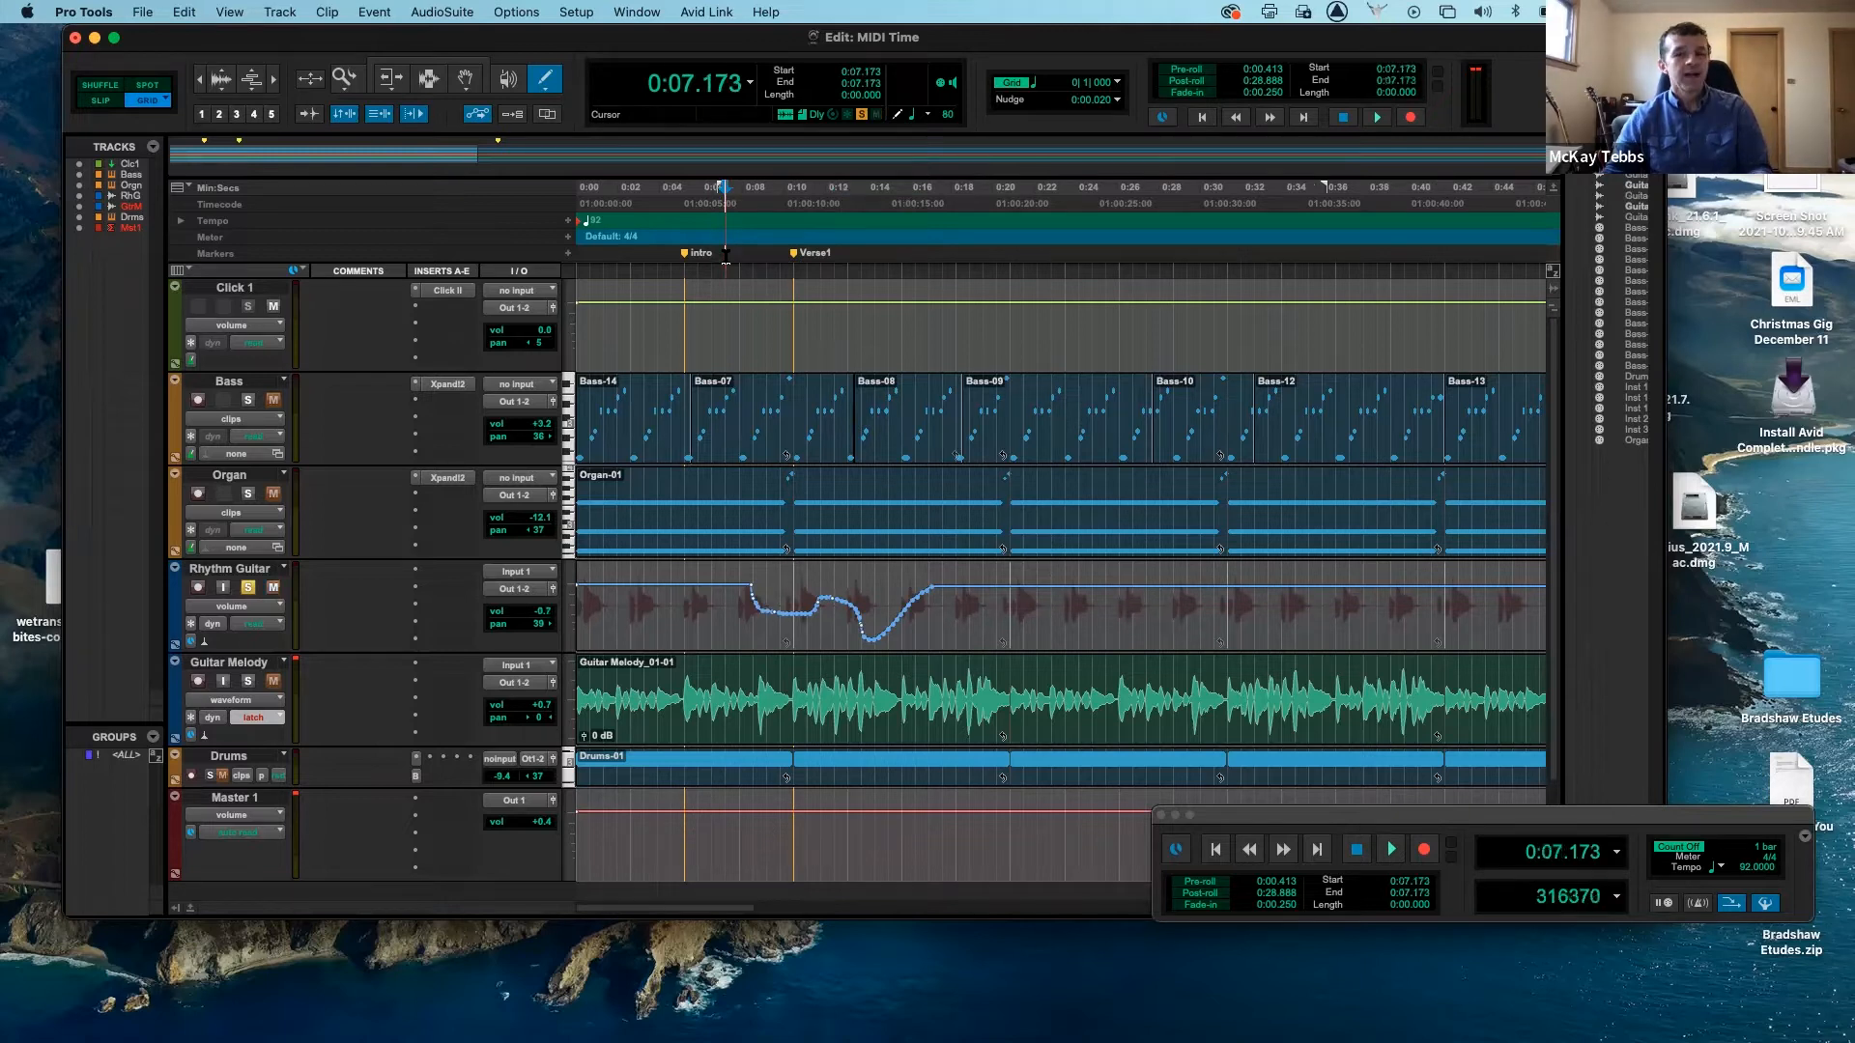
pyautogui.press('space')
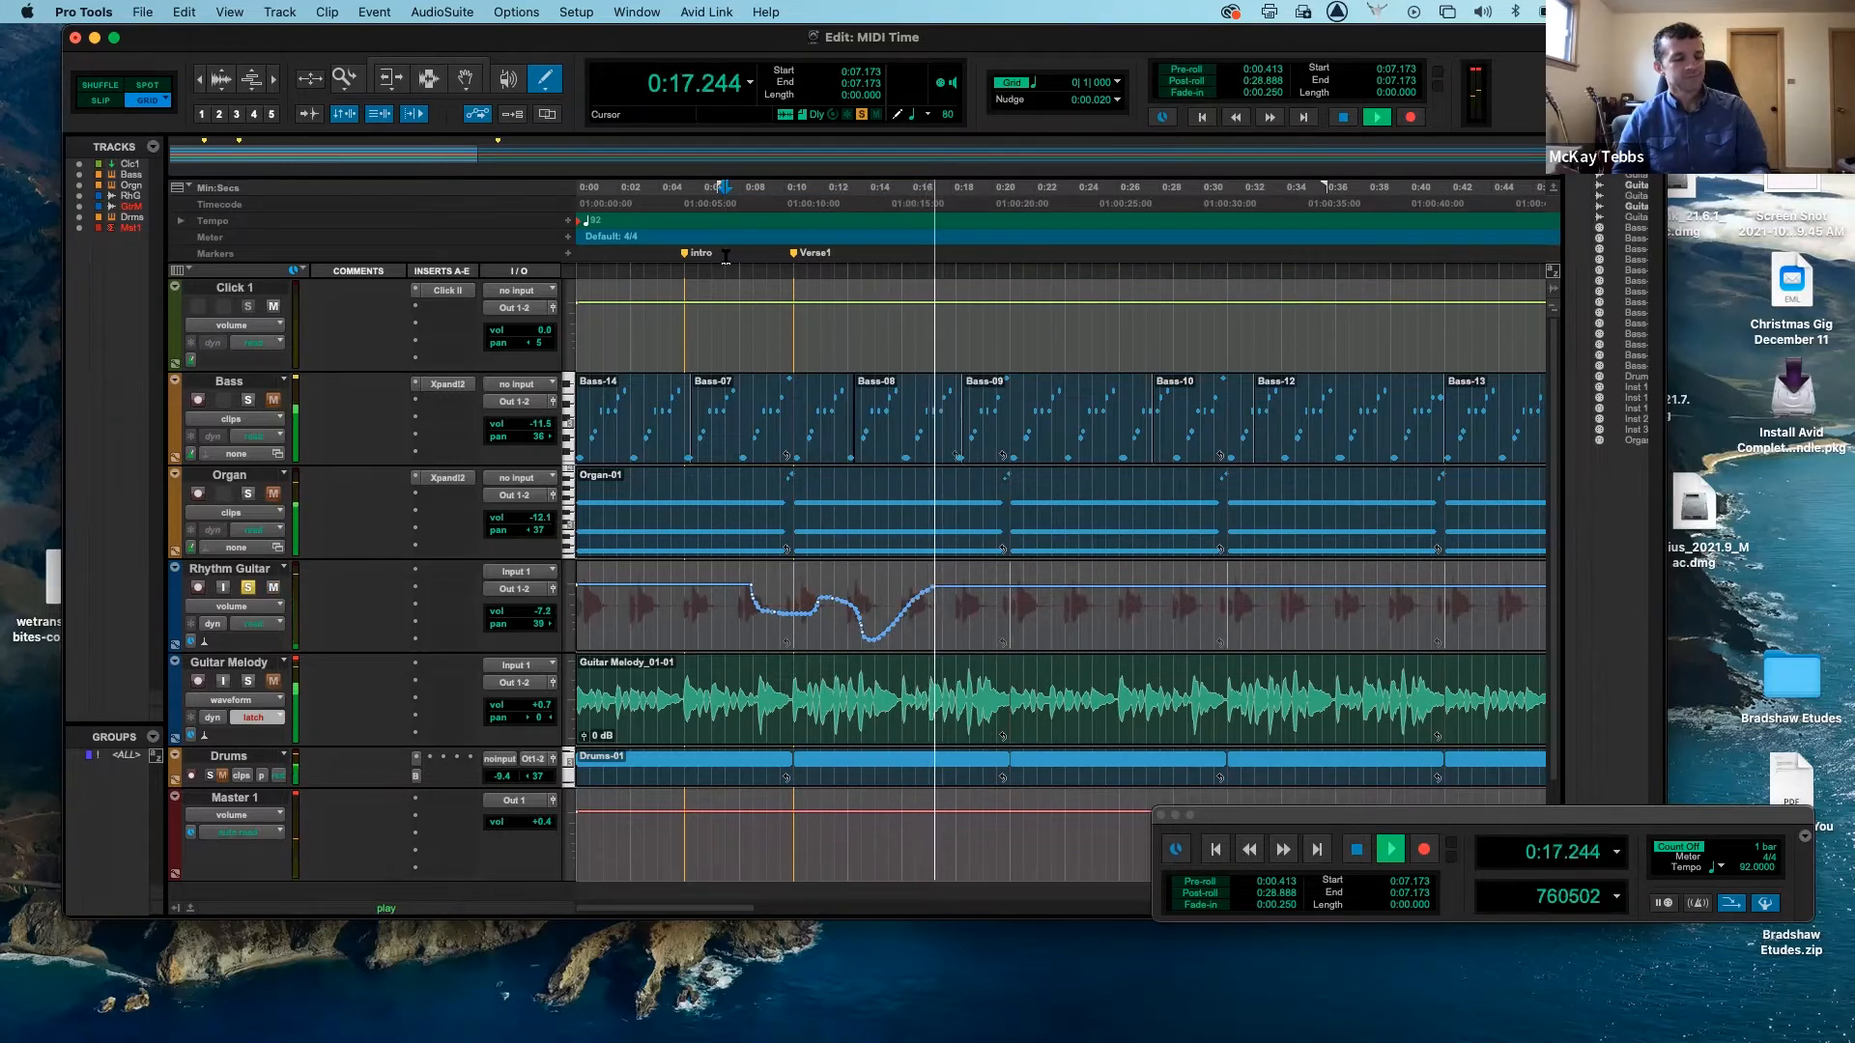
pyautogui.press('space')
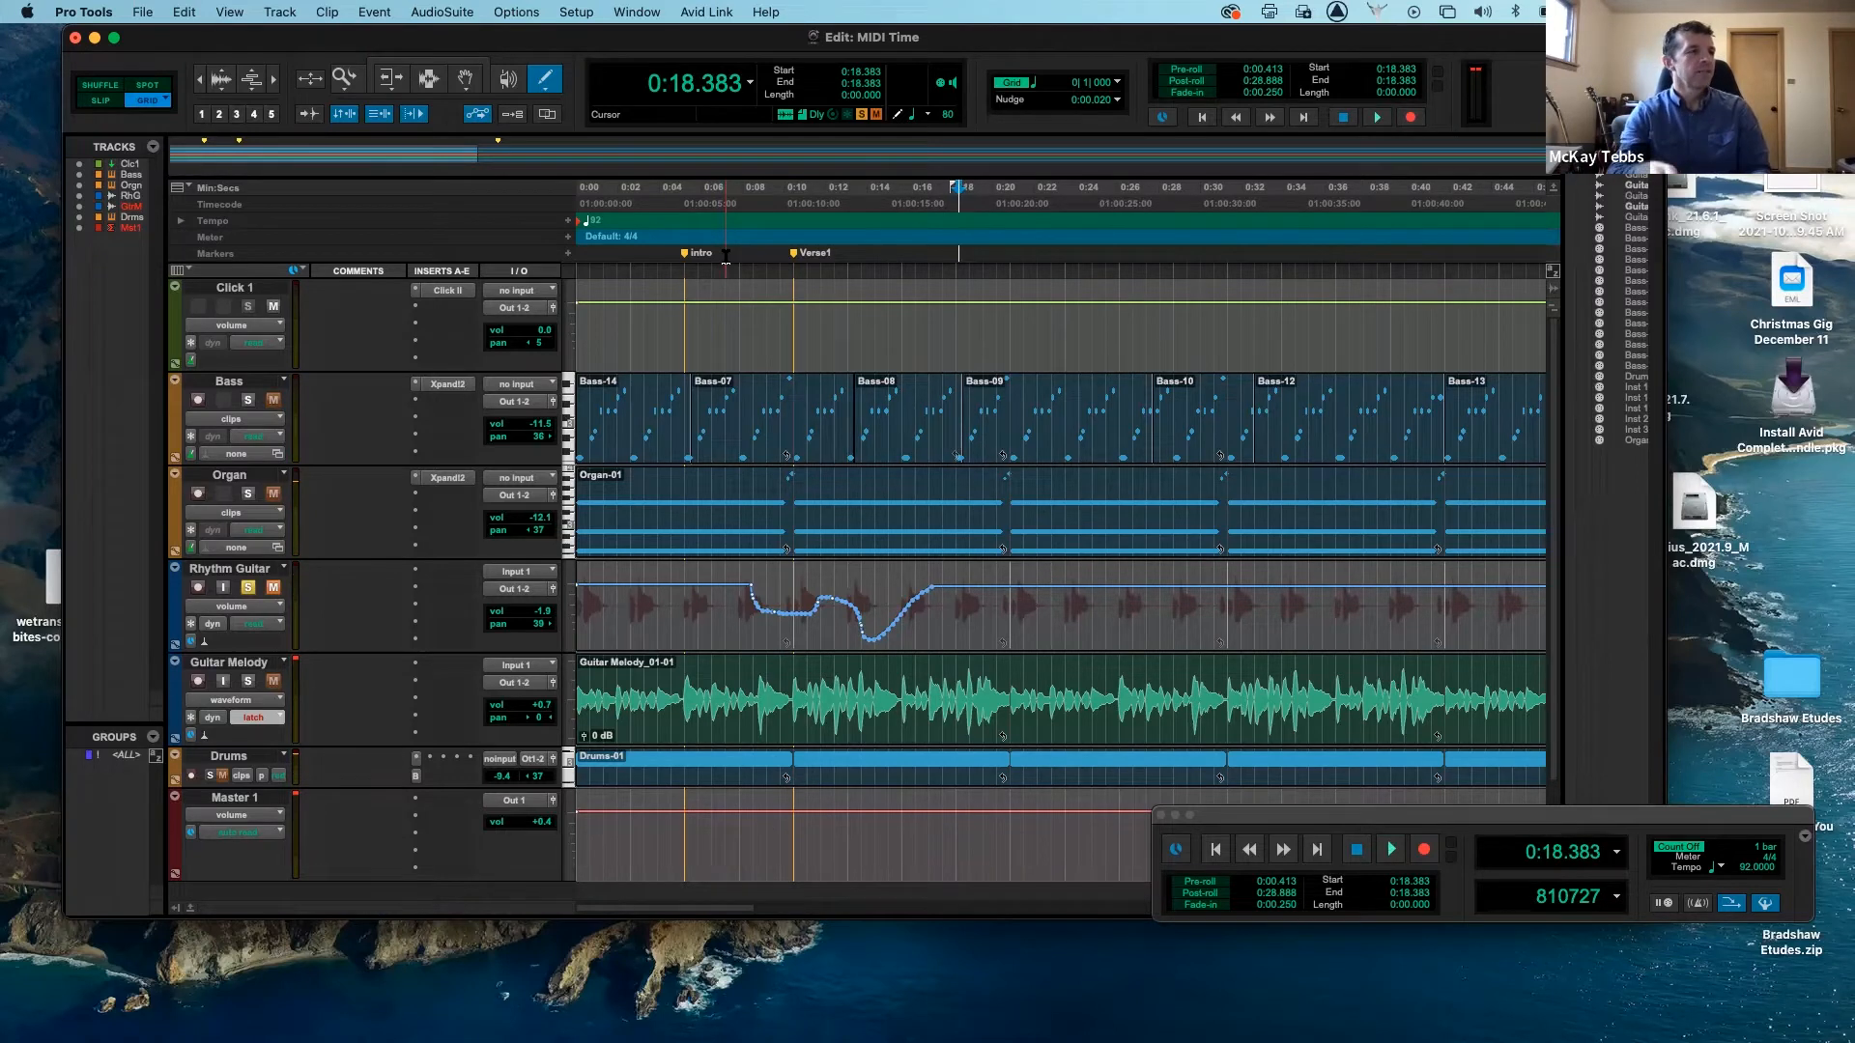
pyautogui.press('super+z')
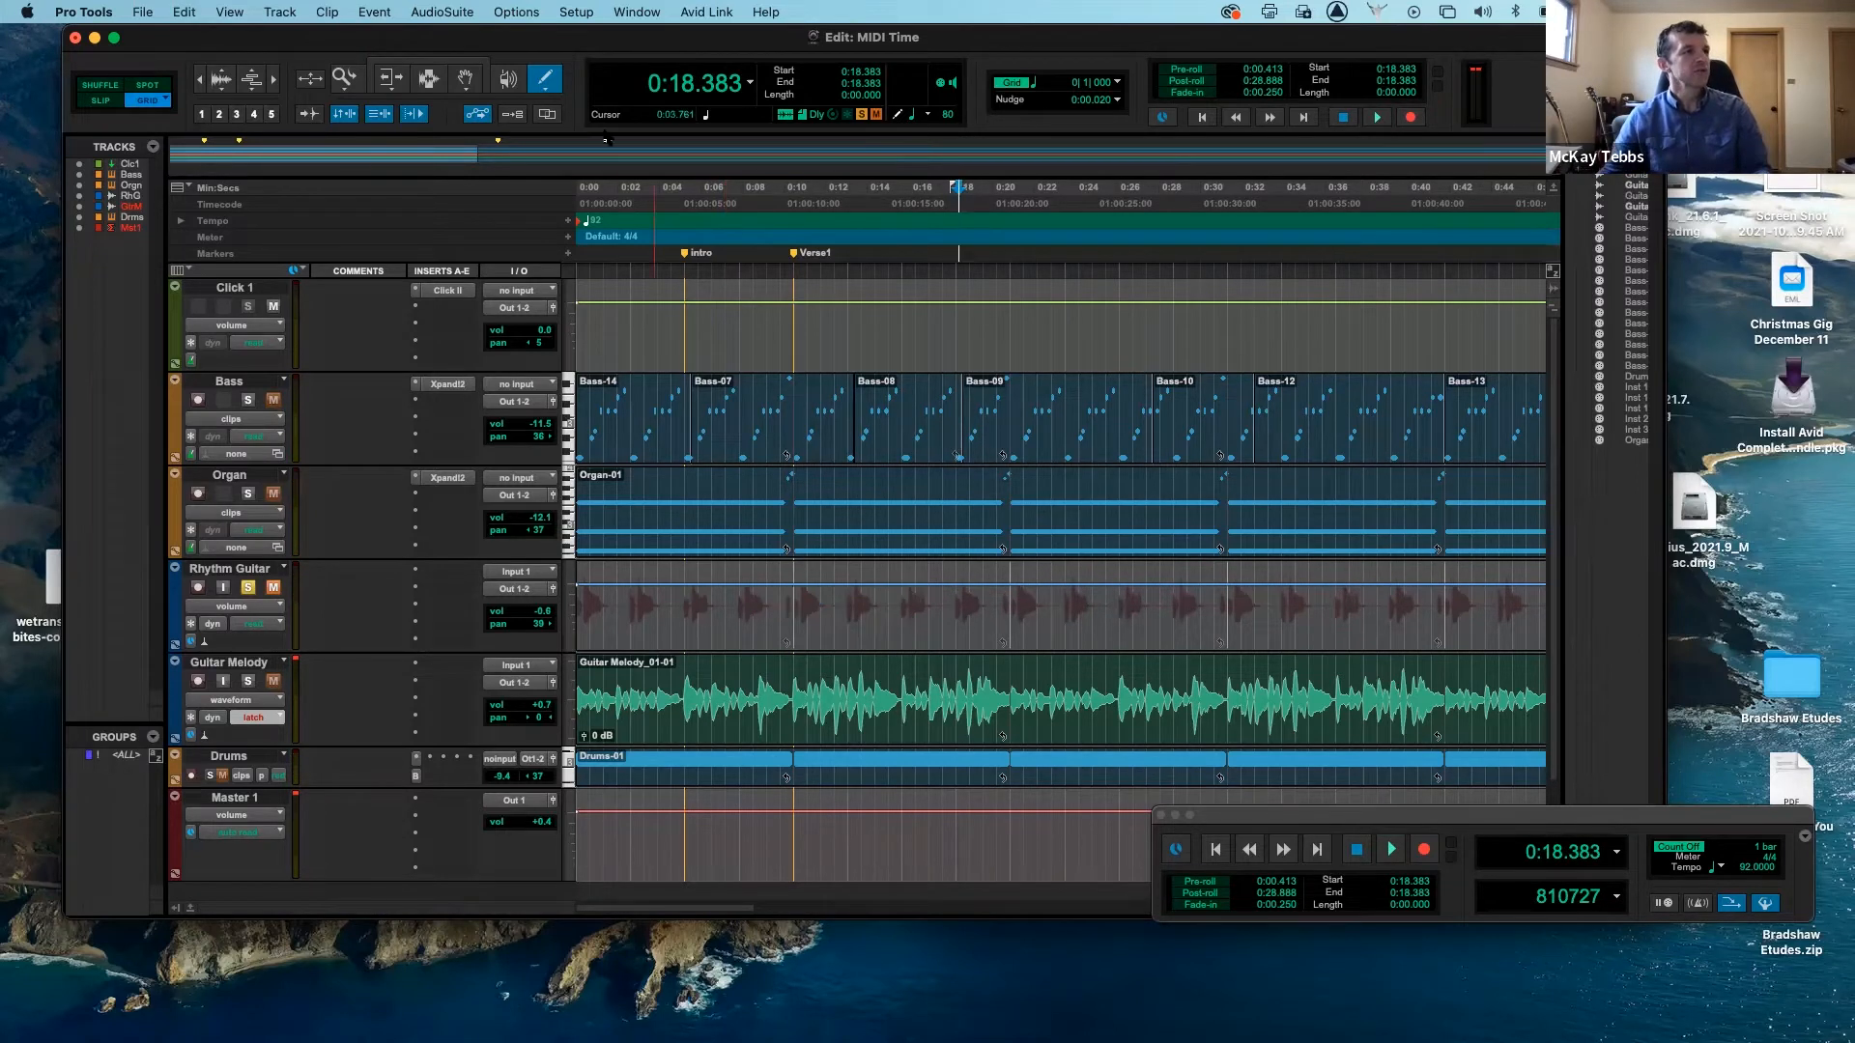
# - Try Square pencil volume automation on Rhythm Guitar from about 0:16 to 0:28, playing it back before undoing it
pyautogui.click(546, 84)
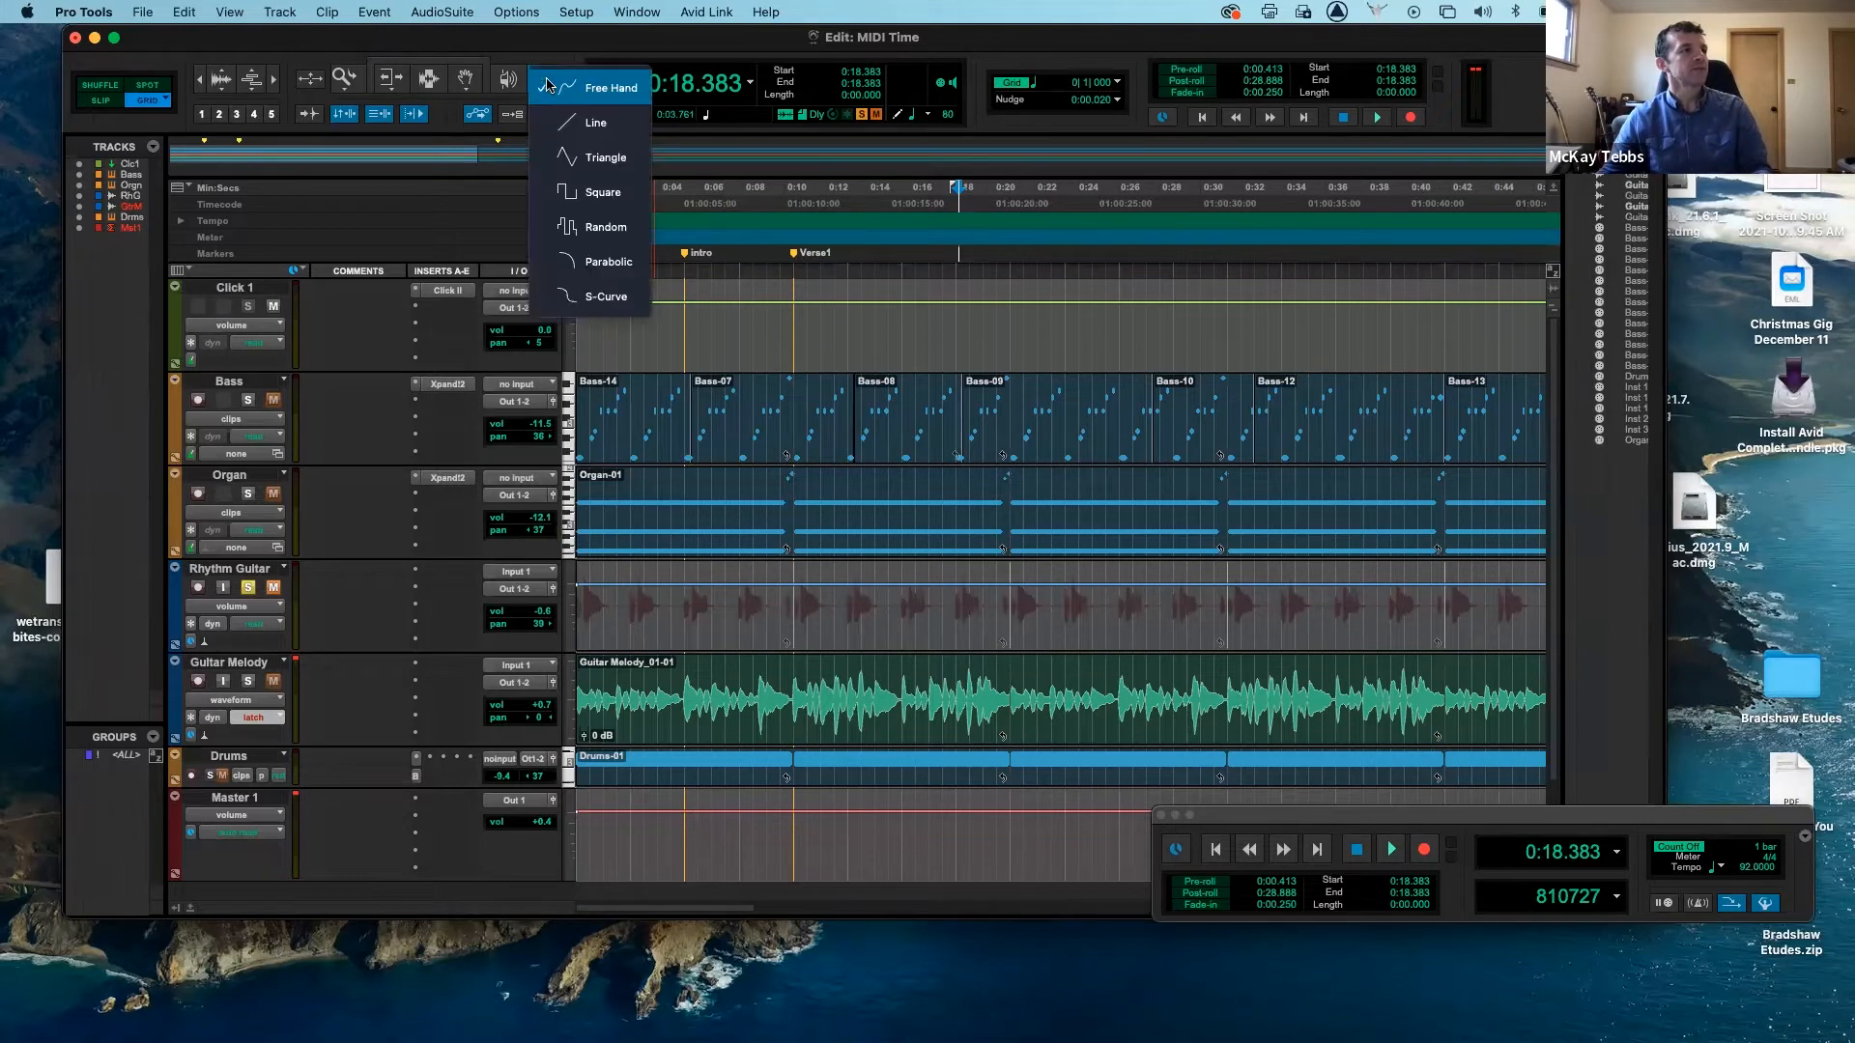
pyautogui.click(601, 193)
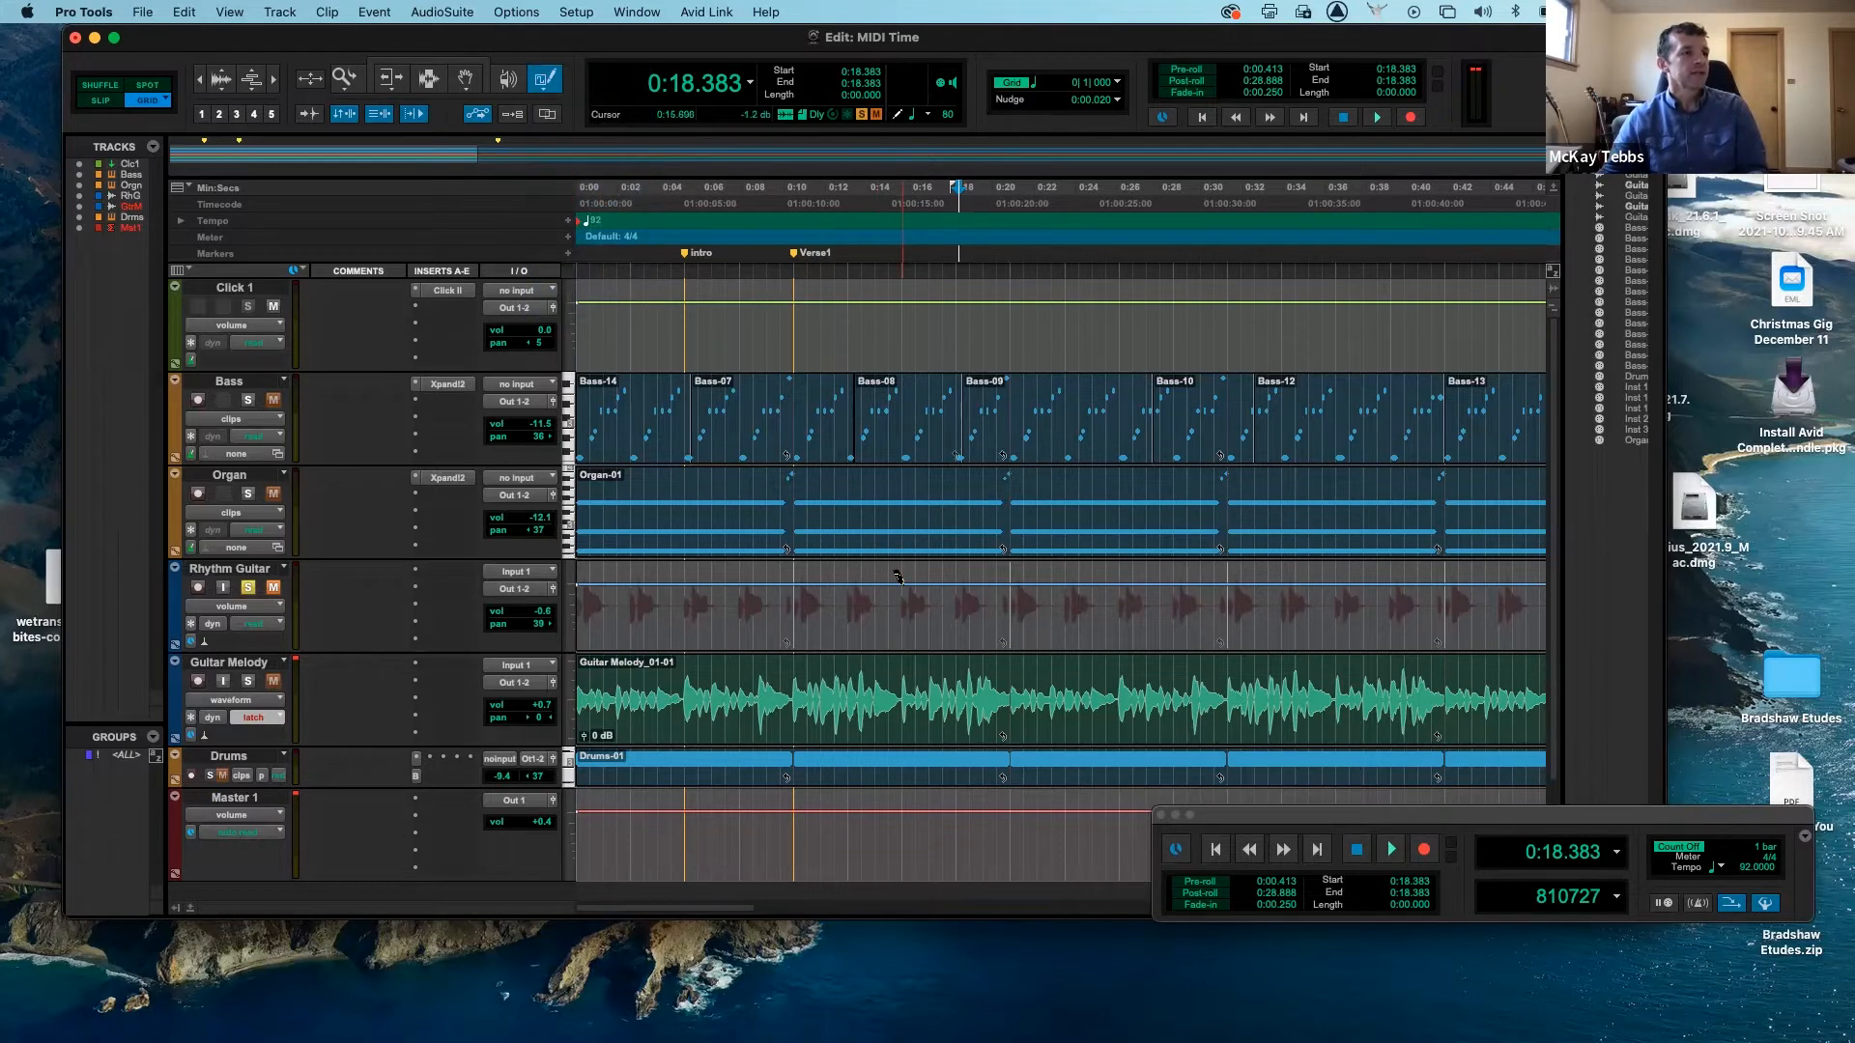
pyautogui.moveTo(901, 584)
pyautogui.mouseDown()
pyautogui.moveTo(1013, 579)
pyautogui.moveTo(1153, 626)
pyautogui.mouseUp()
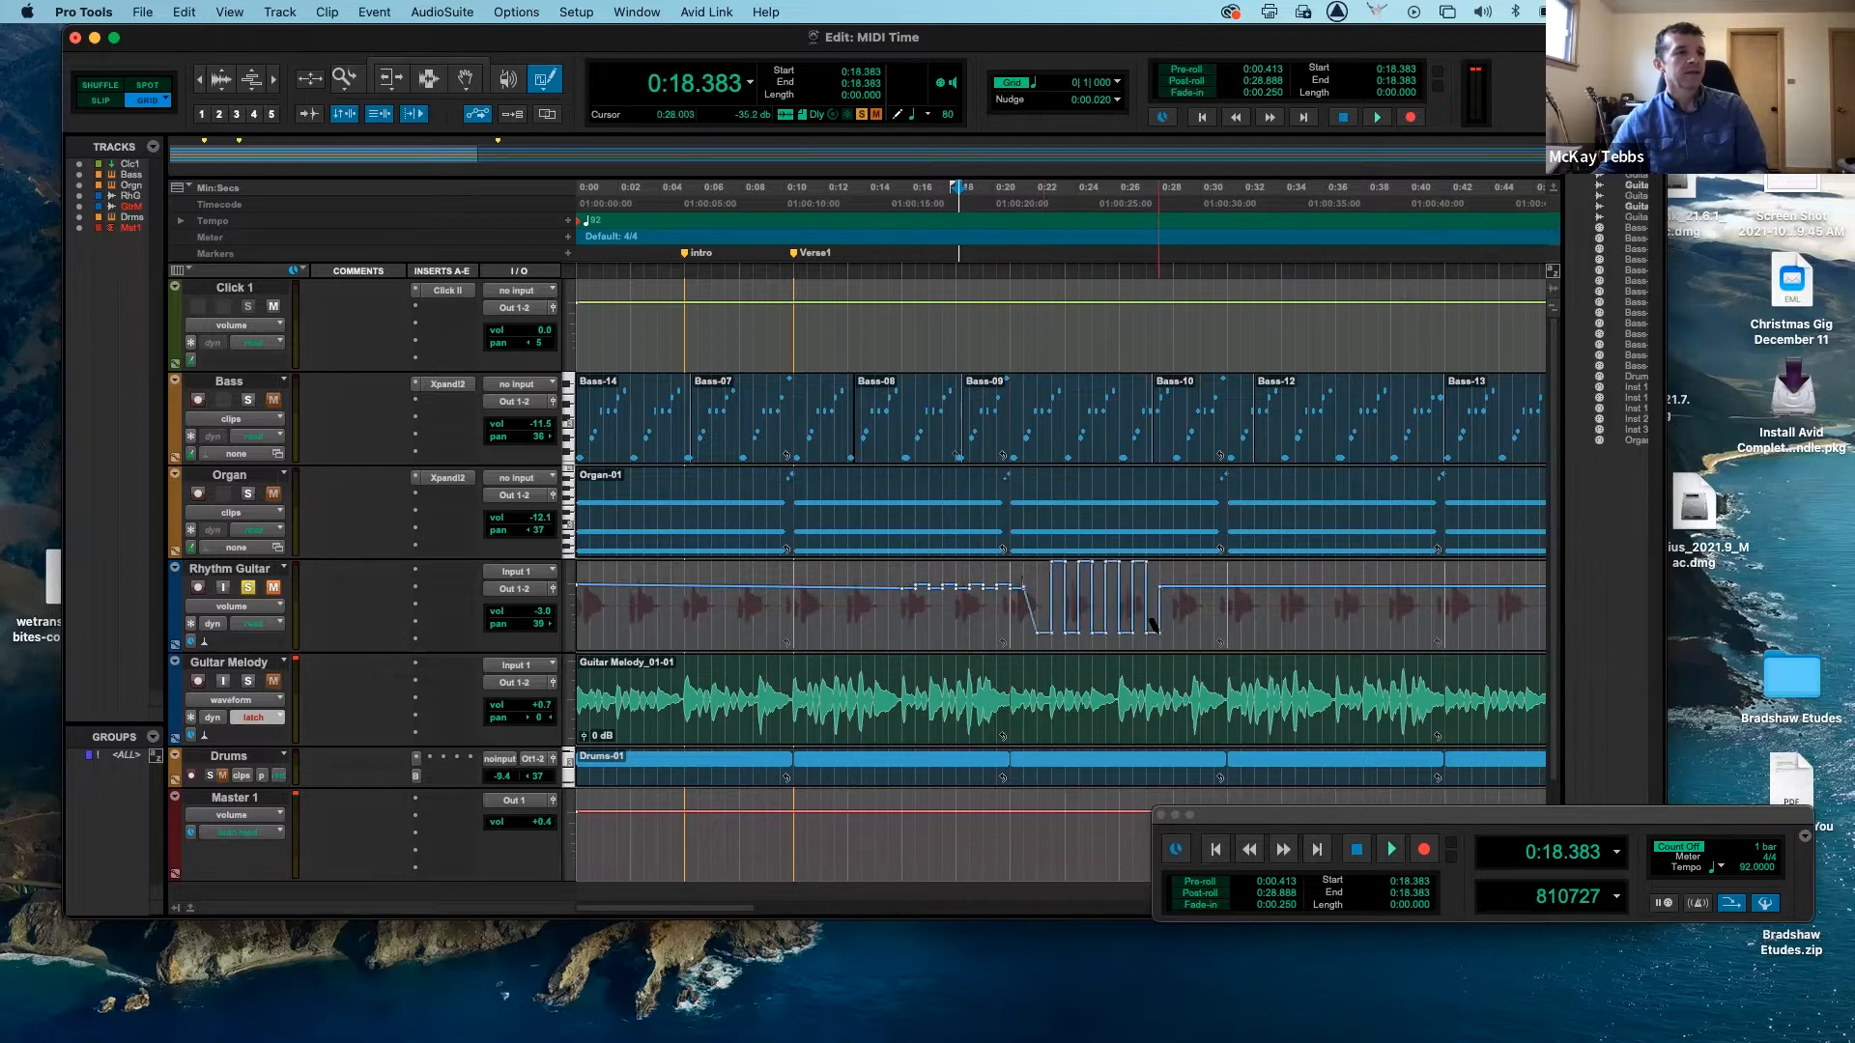
pyautogui.click(900, 254)
pyautogui.press('space')
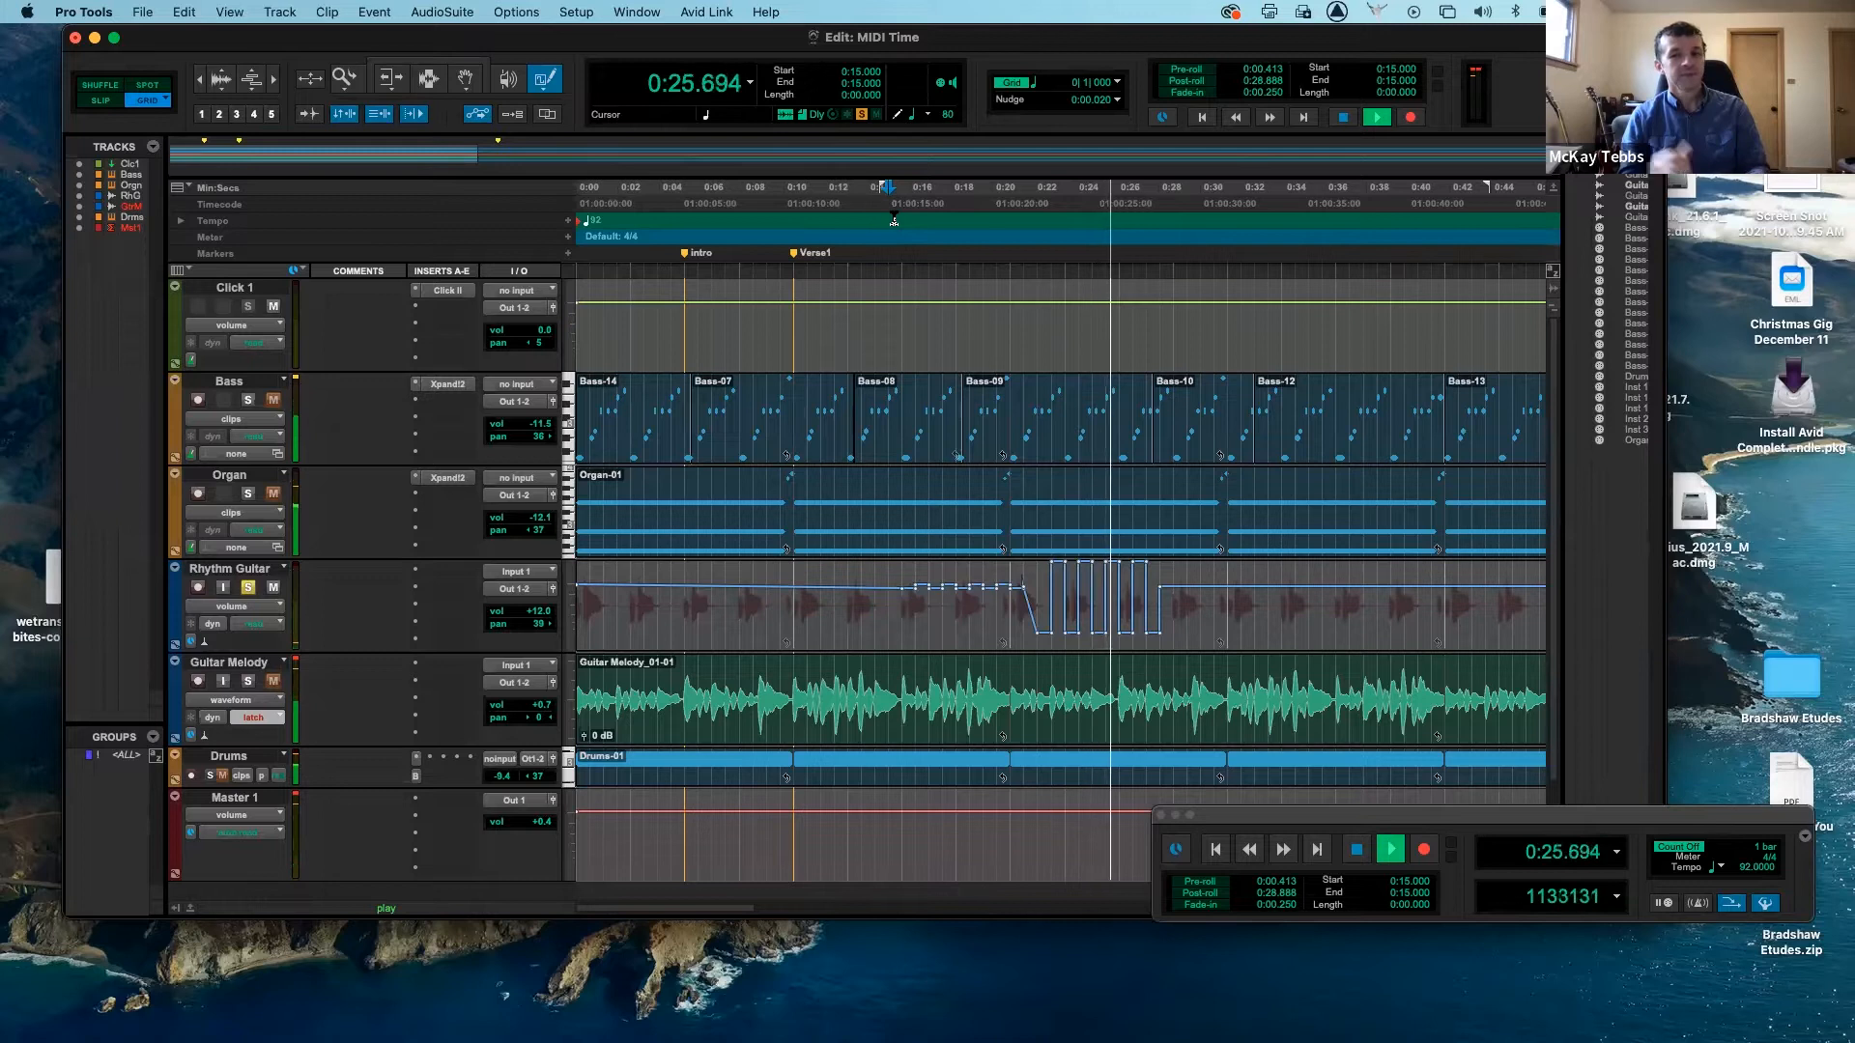
pyautogui.press('space')
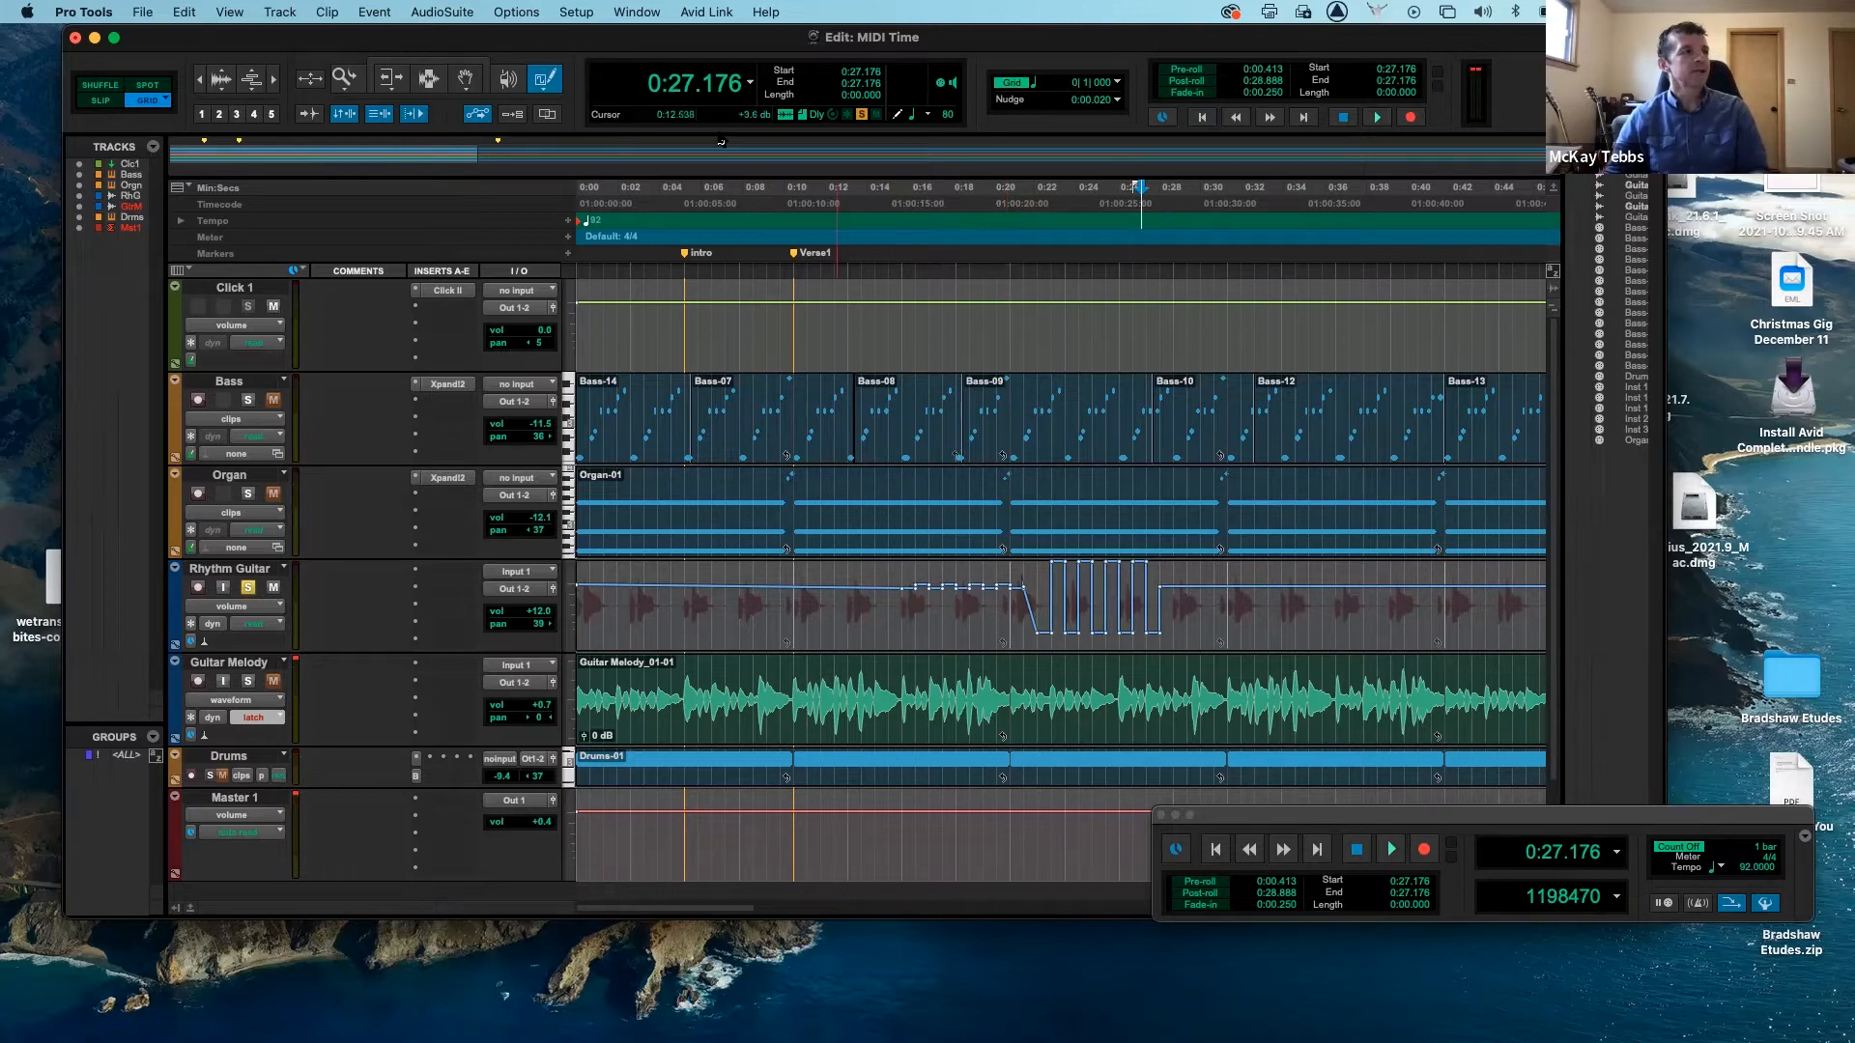
pyautogui.press('super+z')
pyautogui.press('super+z')
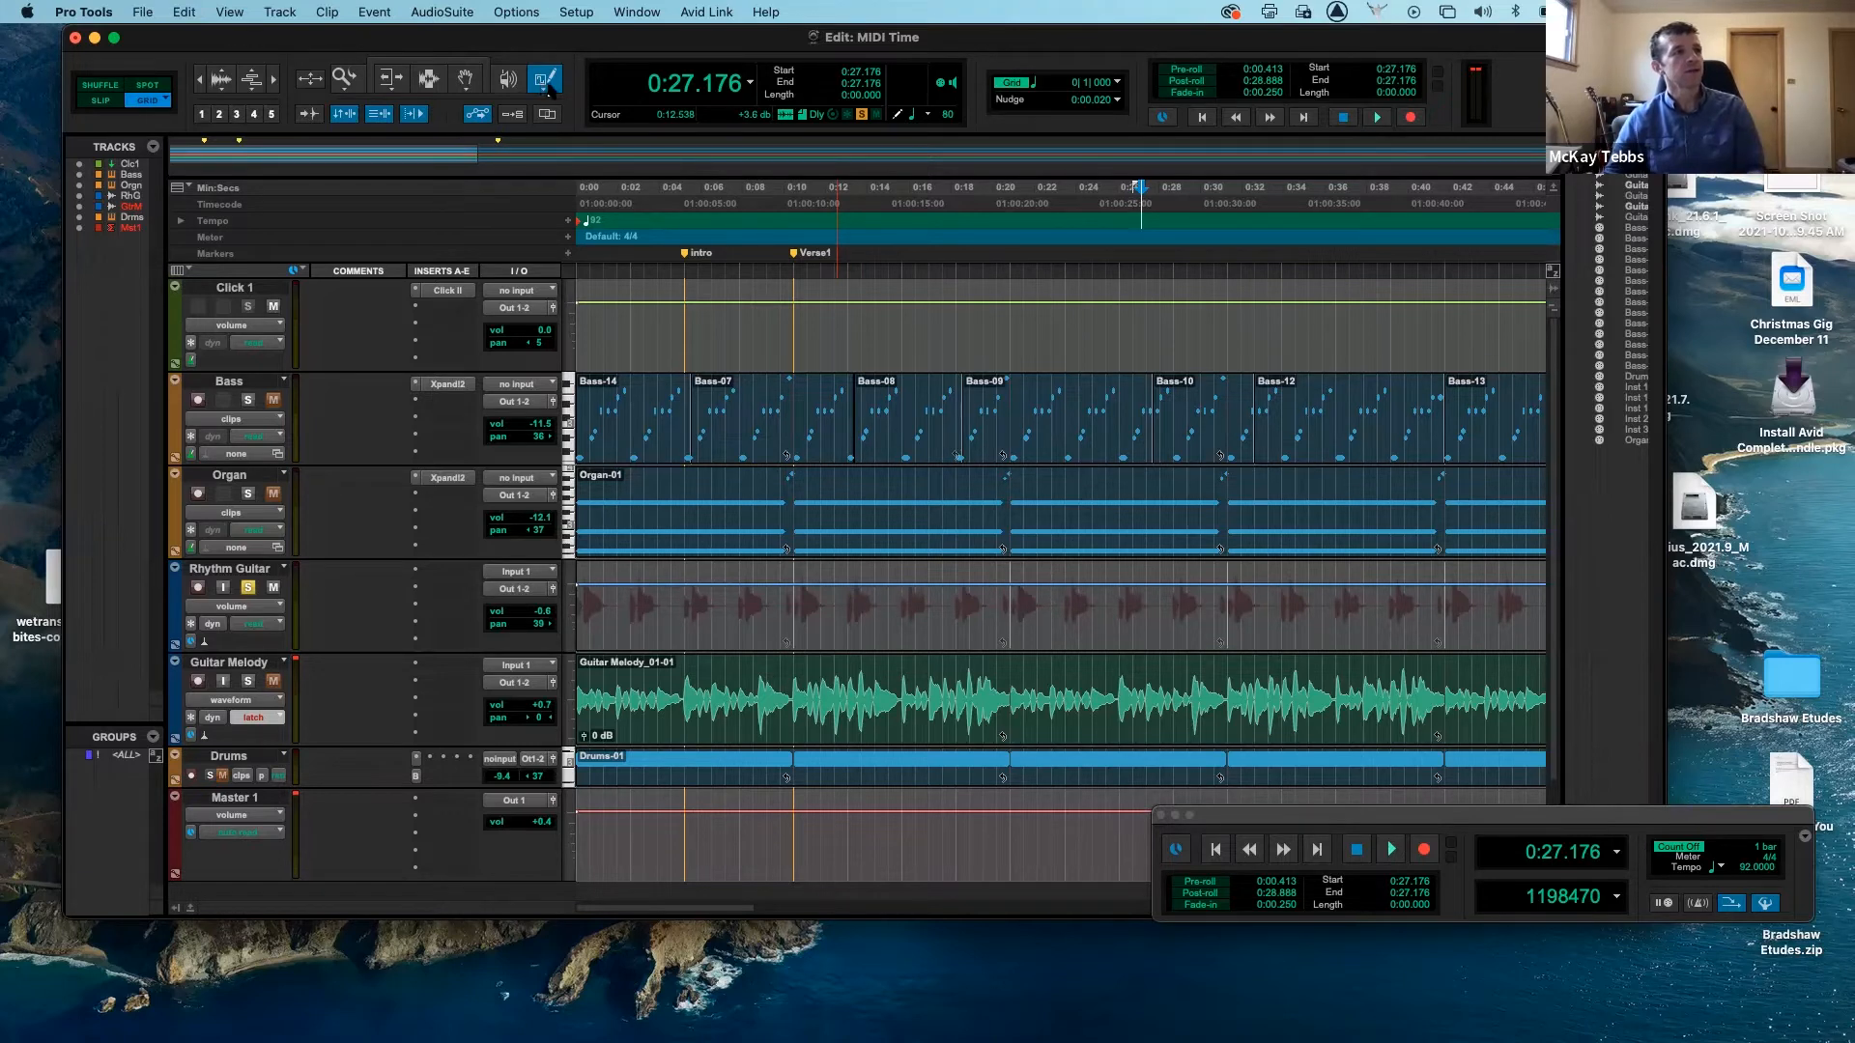
# - Draw several muted sections between about 0:11 and 0:31 in the Rhythm Guitar track's mute automation with the Square pencil shape
pyautogui.click(547, 82)
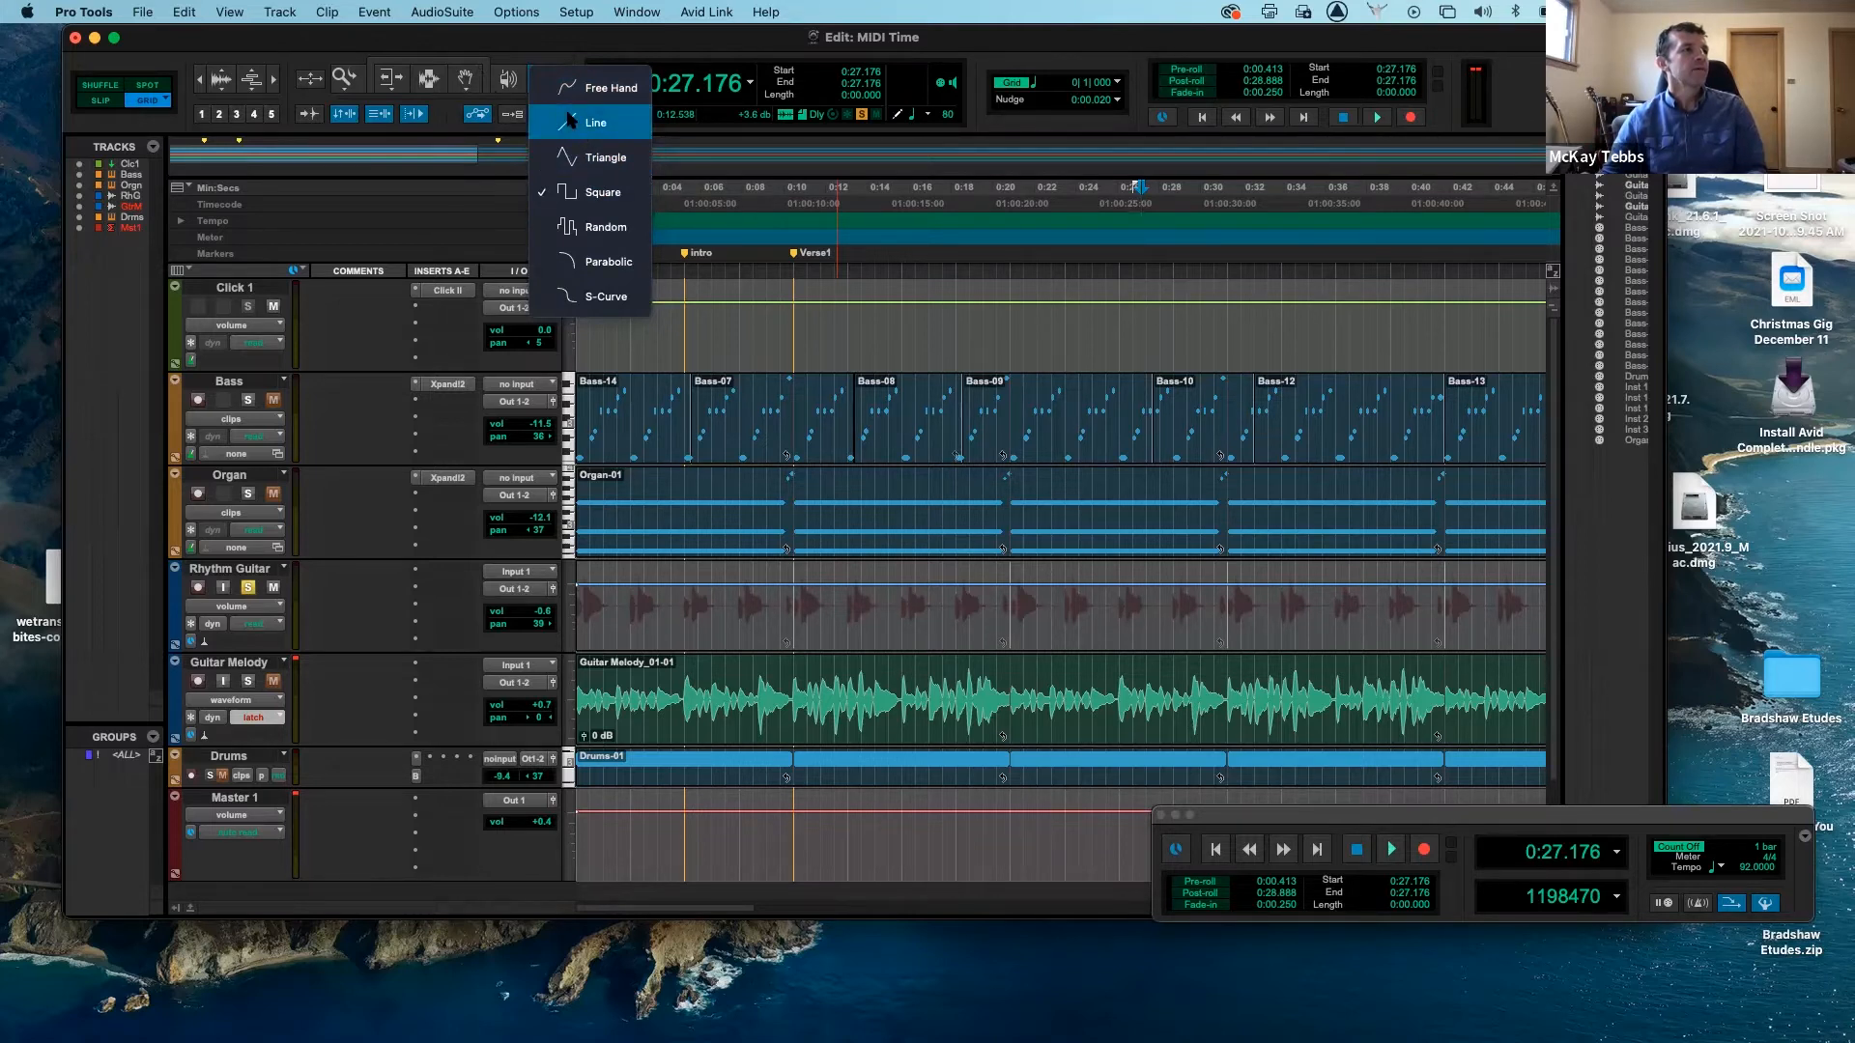
pyautogui.click(591, 189)
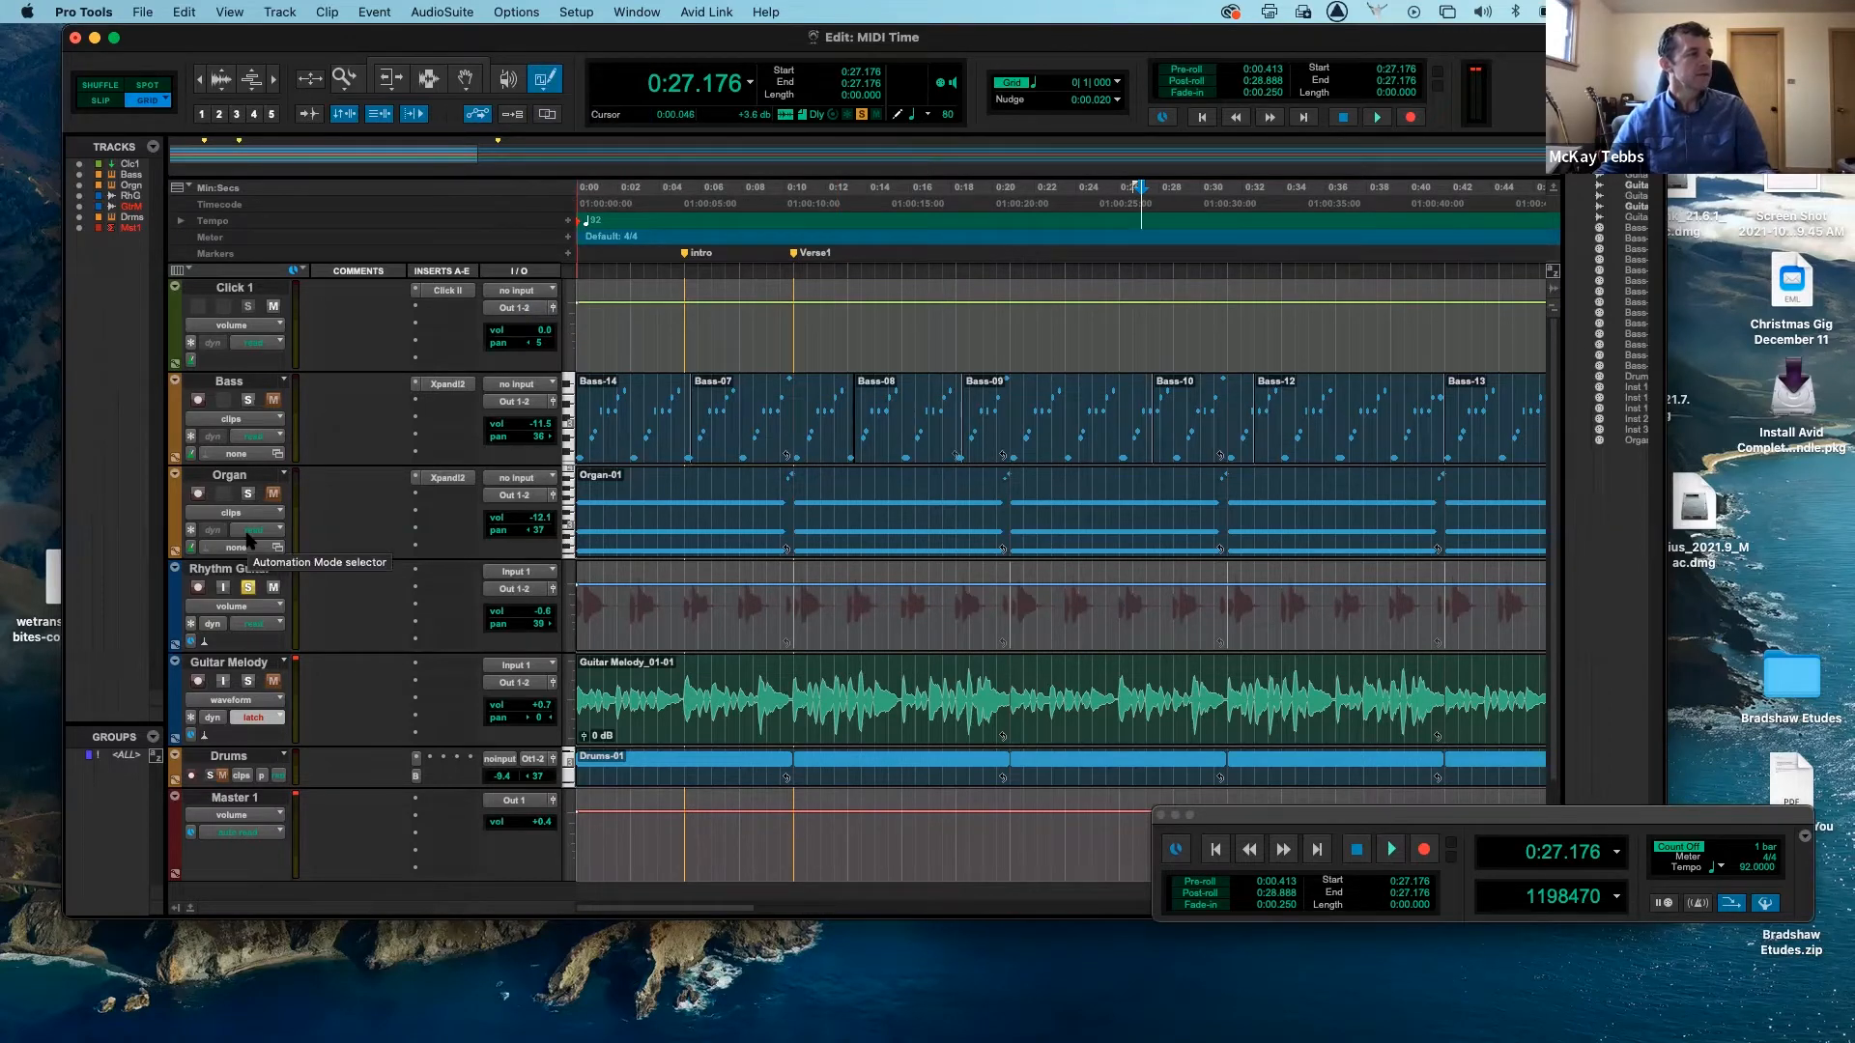
pyautogui.click(257, 606)
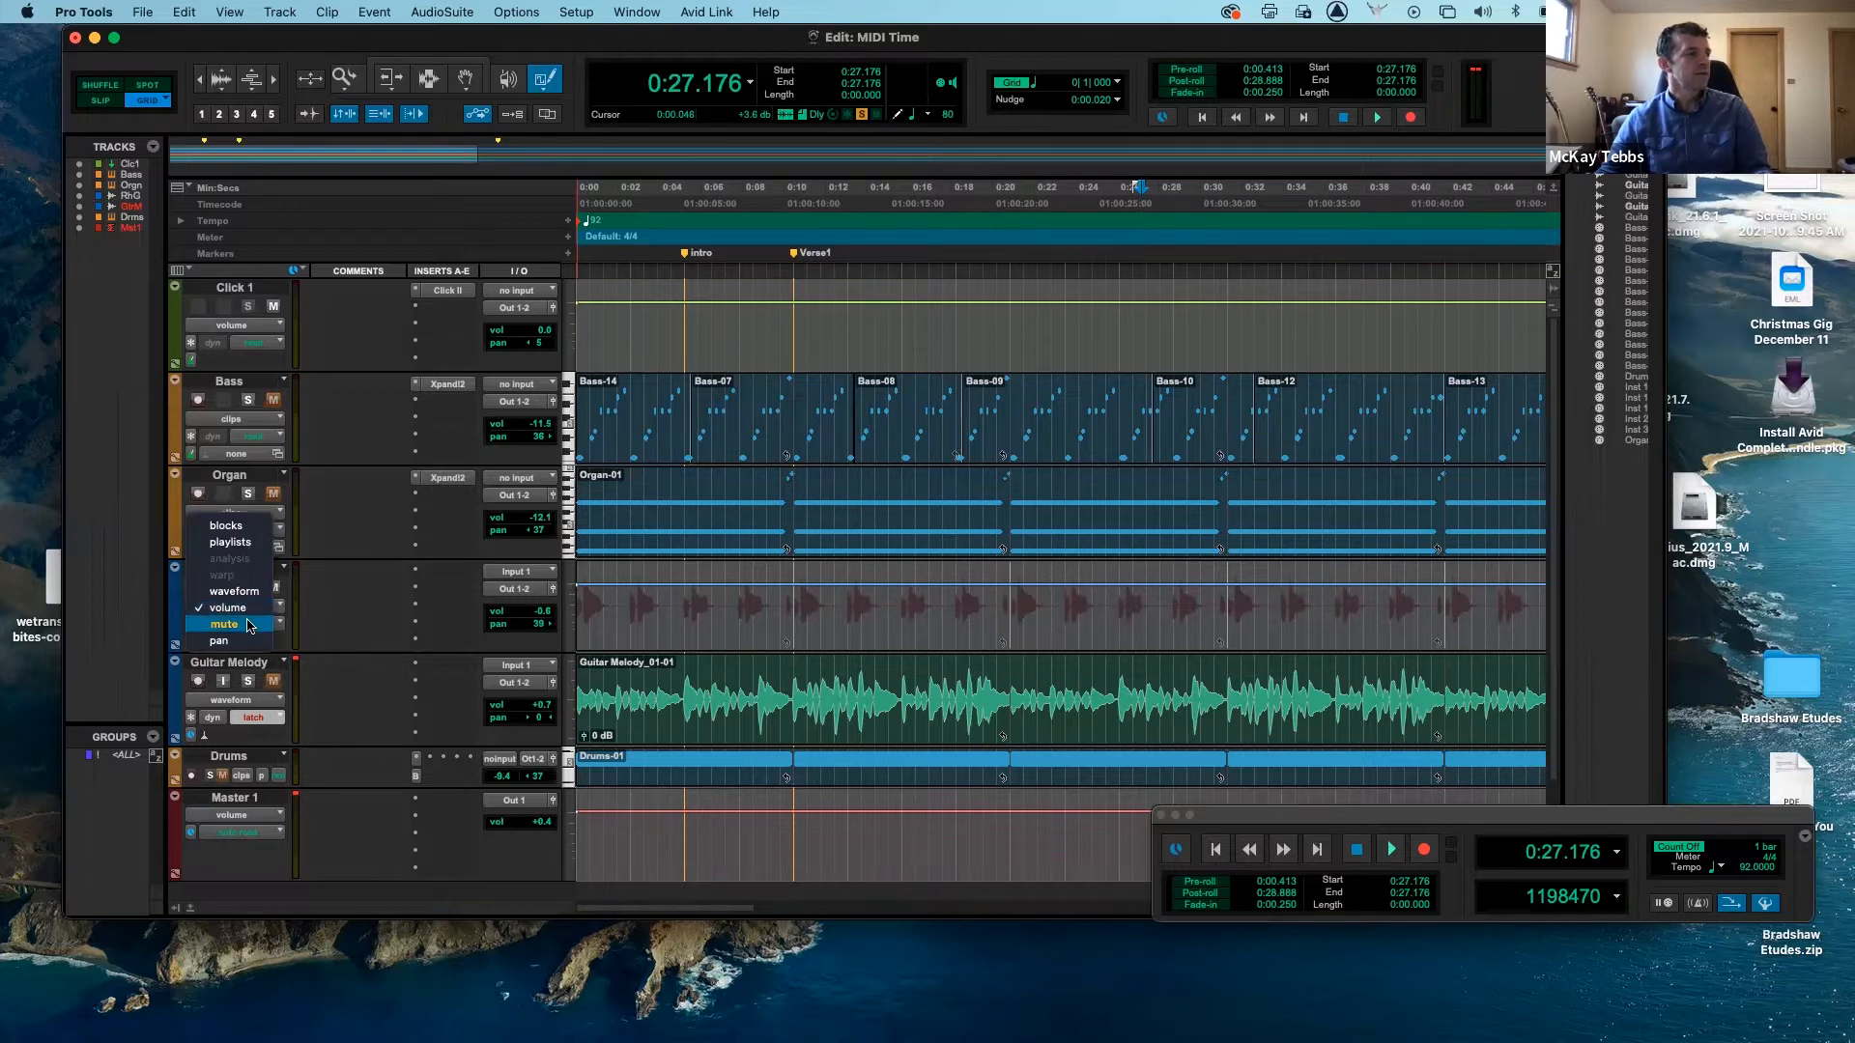
pyautogui.click(250, 625)
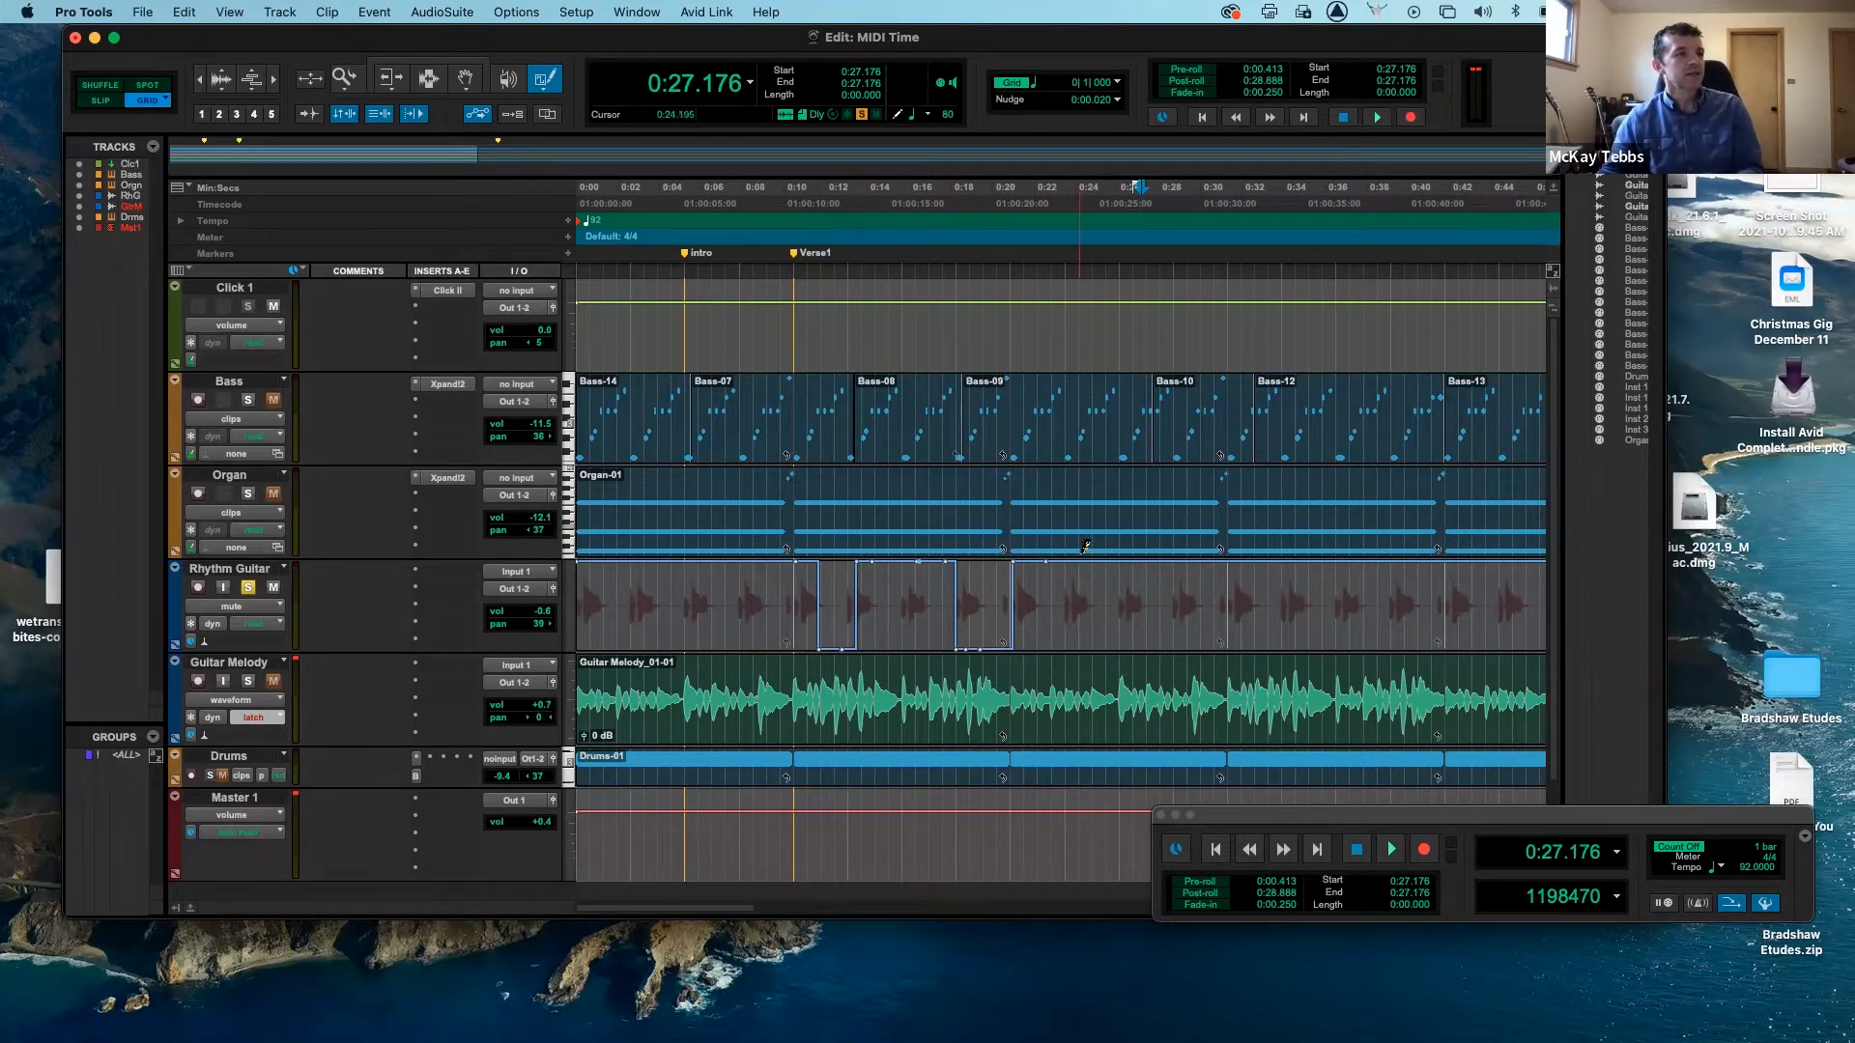
pyautogui.moveTo(1091, 562); pyautogui.dragTo(1140, 637)
pyautogui.moveTo(1199, 560)
pyautogui.mouseDown()
pyautogui.moveTo(1228, 642)
pyautogui.moveTo(1221, 628)
pyautogui.mouseUp()
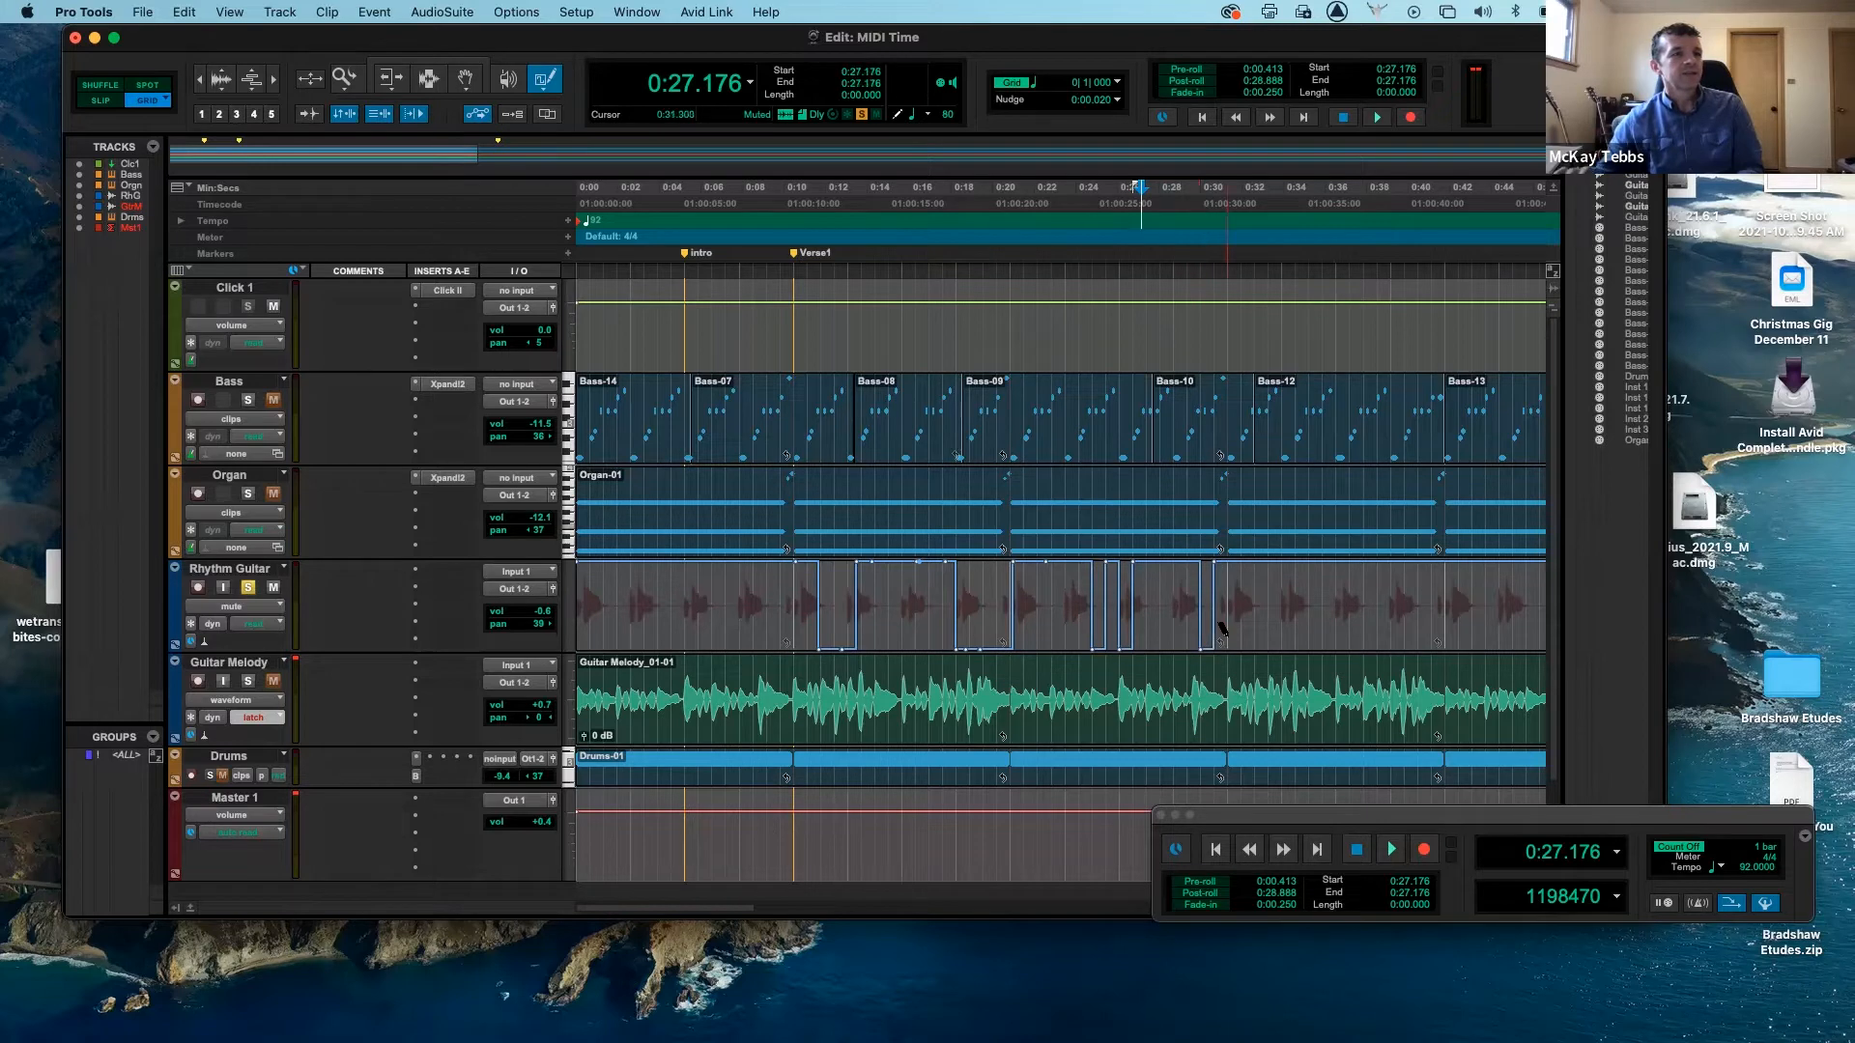
# - Try further pencil-drawn mute sections on Rhythm Guitar, at about 0:06 to 0:10 and 0:36 to 0:42
pyautogui.click(545, 81)
pyautogui.click(572, 122)
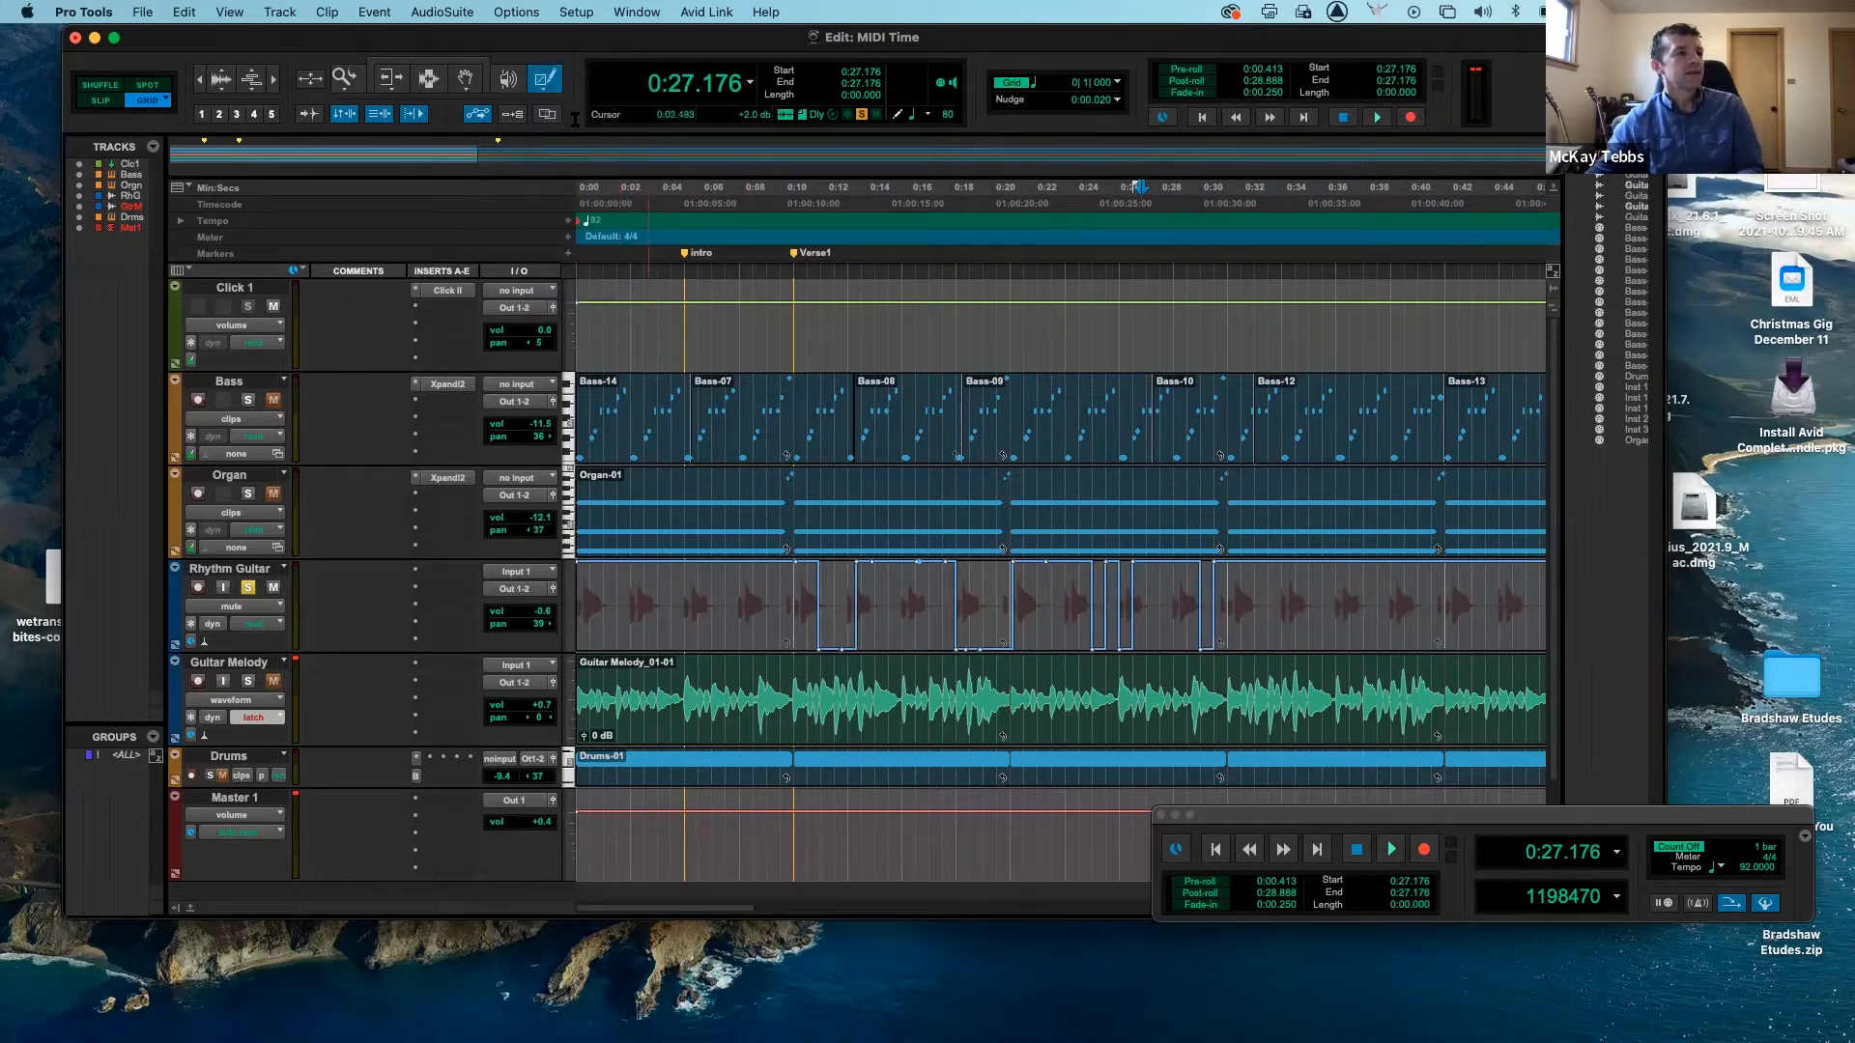
pyautogui.moveTo(697, 565); pyautogui.dragTo(713, 650)
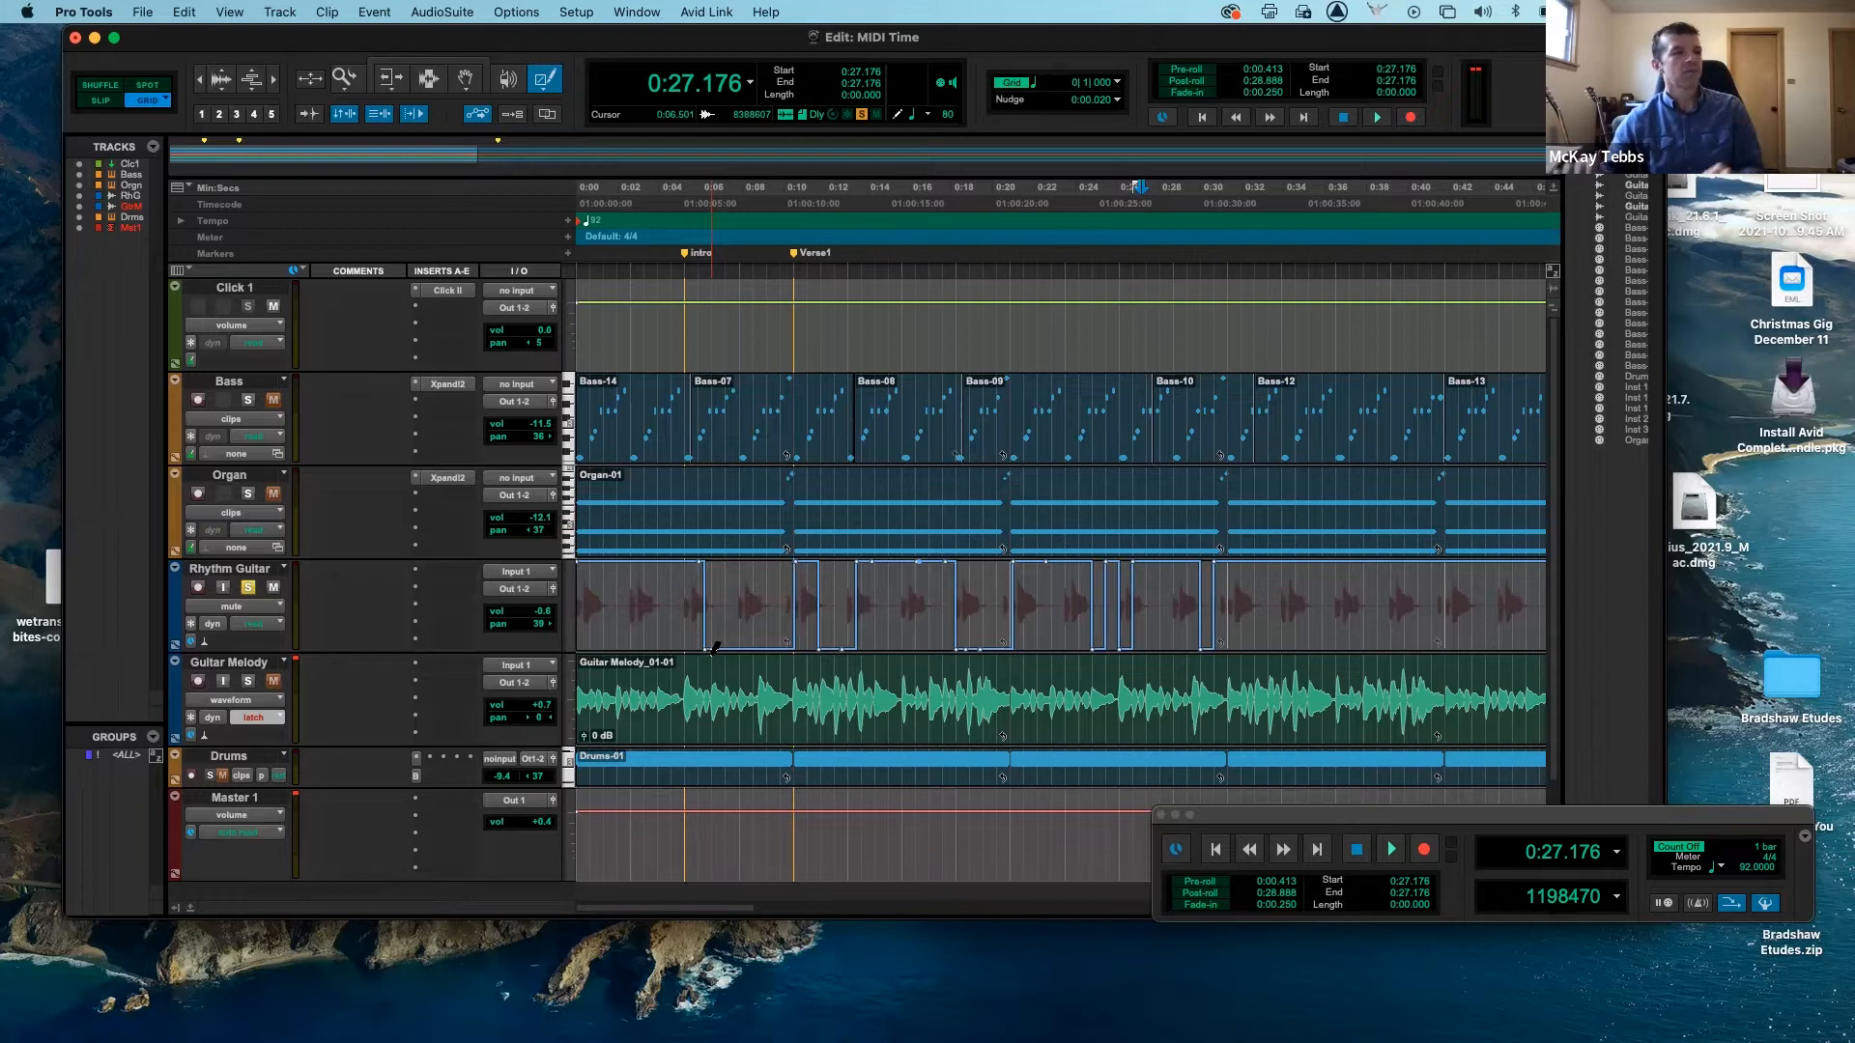
pyautogui.moveTo(1290, 557)
pyautogui.mouseDown()
pyautogui.moveTo(1346, 660)
pyautogui.moveTo(1392, 547)
pyautogui.mouseUp()
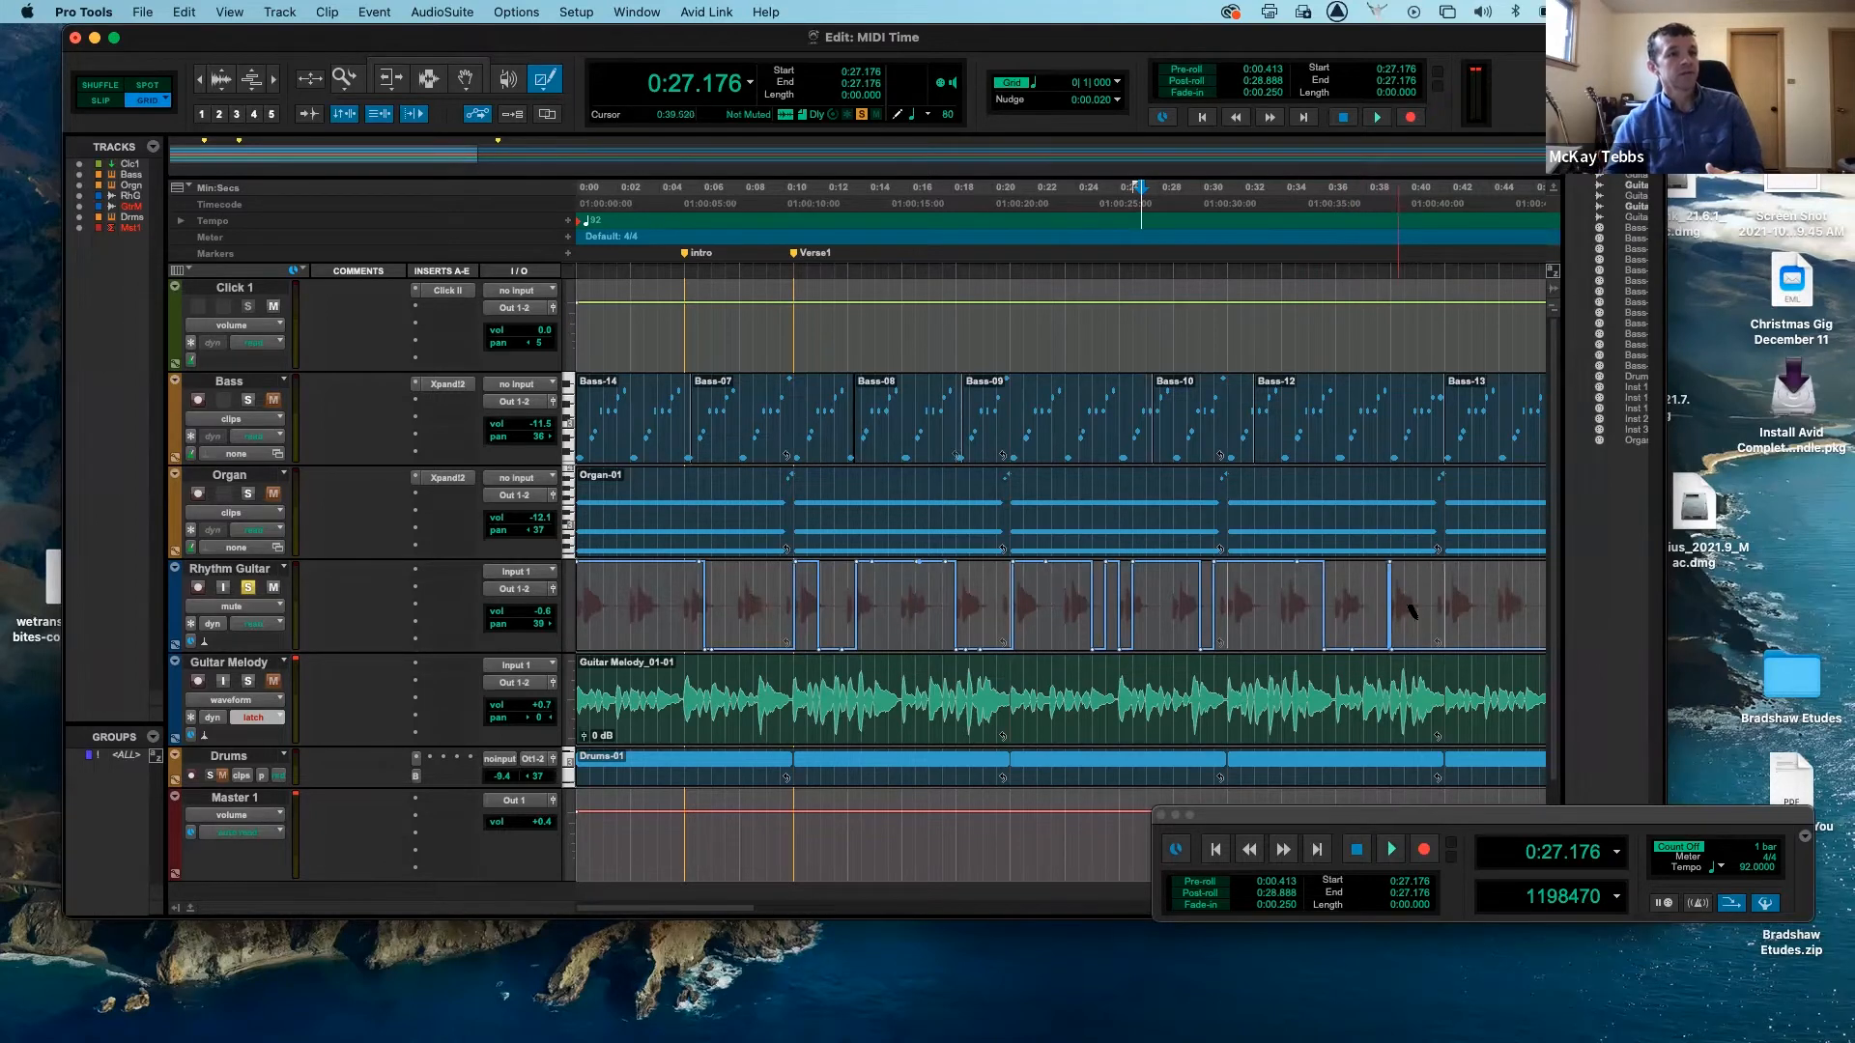
pyautogui.moveTo(1427, 641); pyautogui.dragTo(1453, 558)
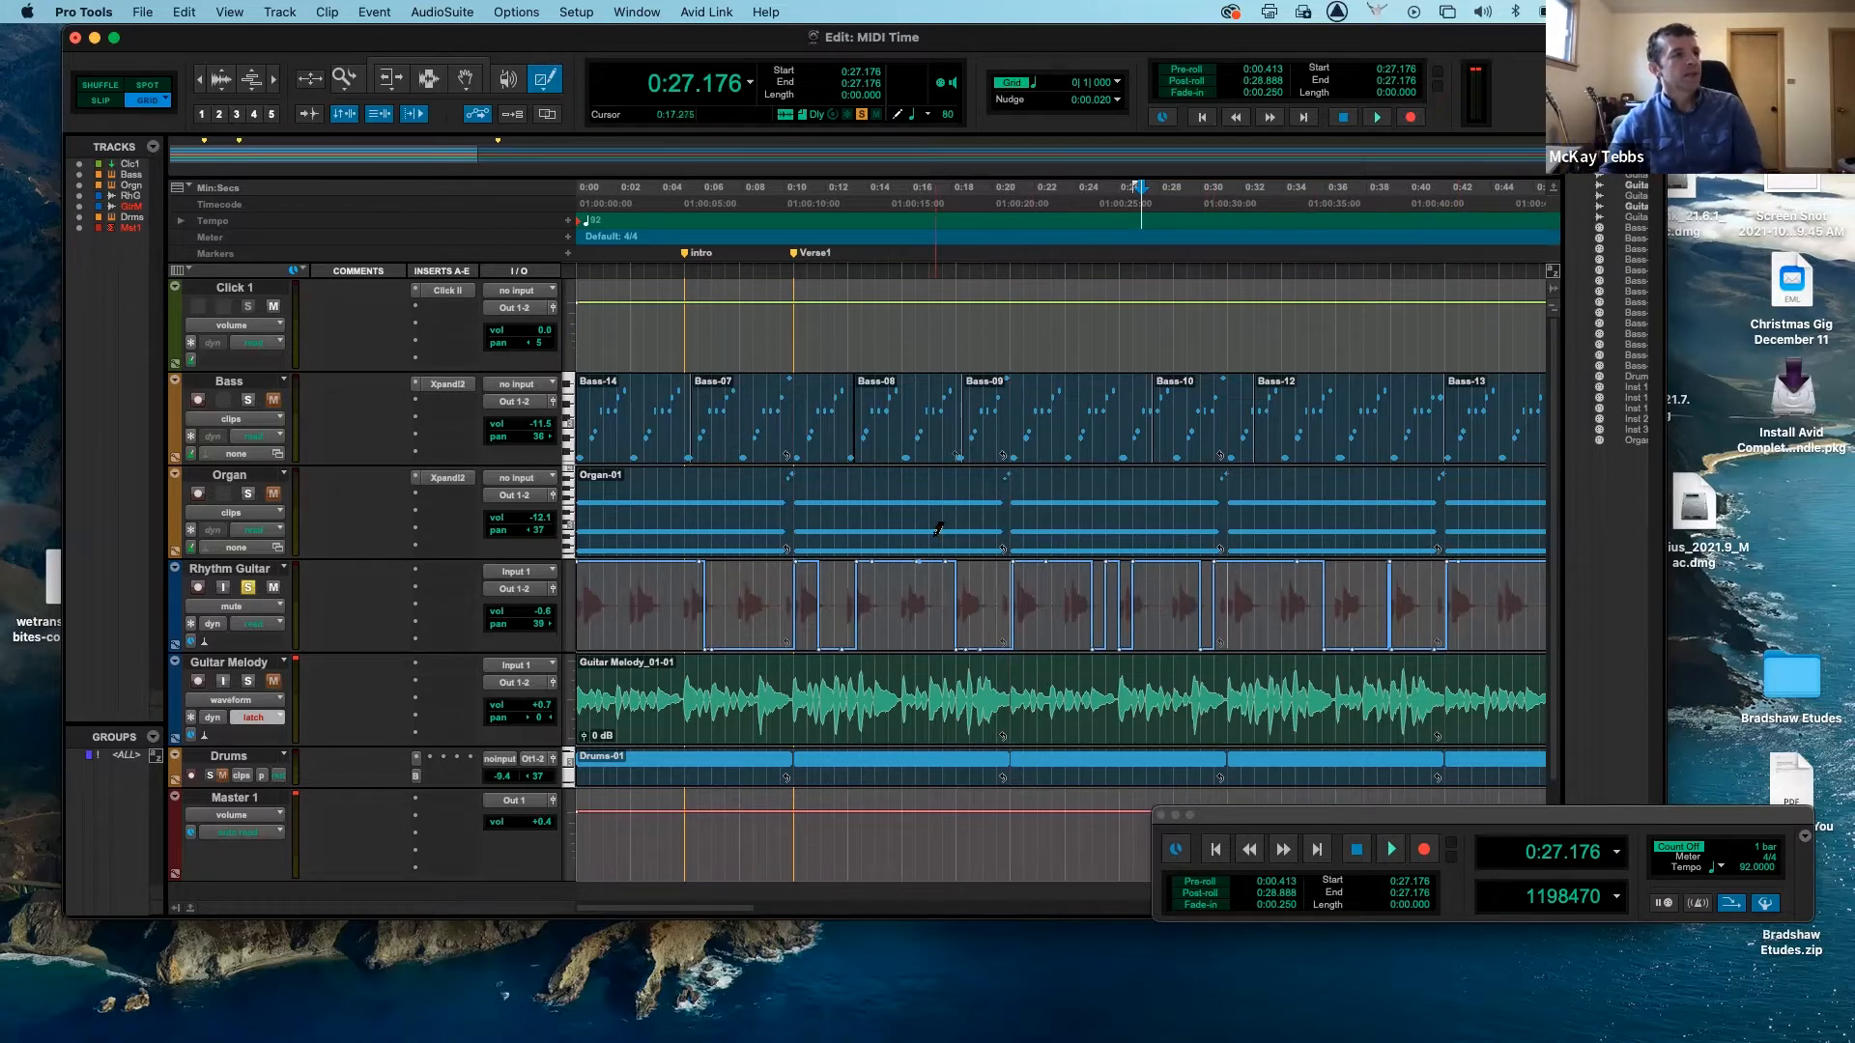
# - Delete the mute automation on Rhythm Guitar between about 0:04 and 0:44
pyautogui.click(429, 80)
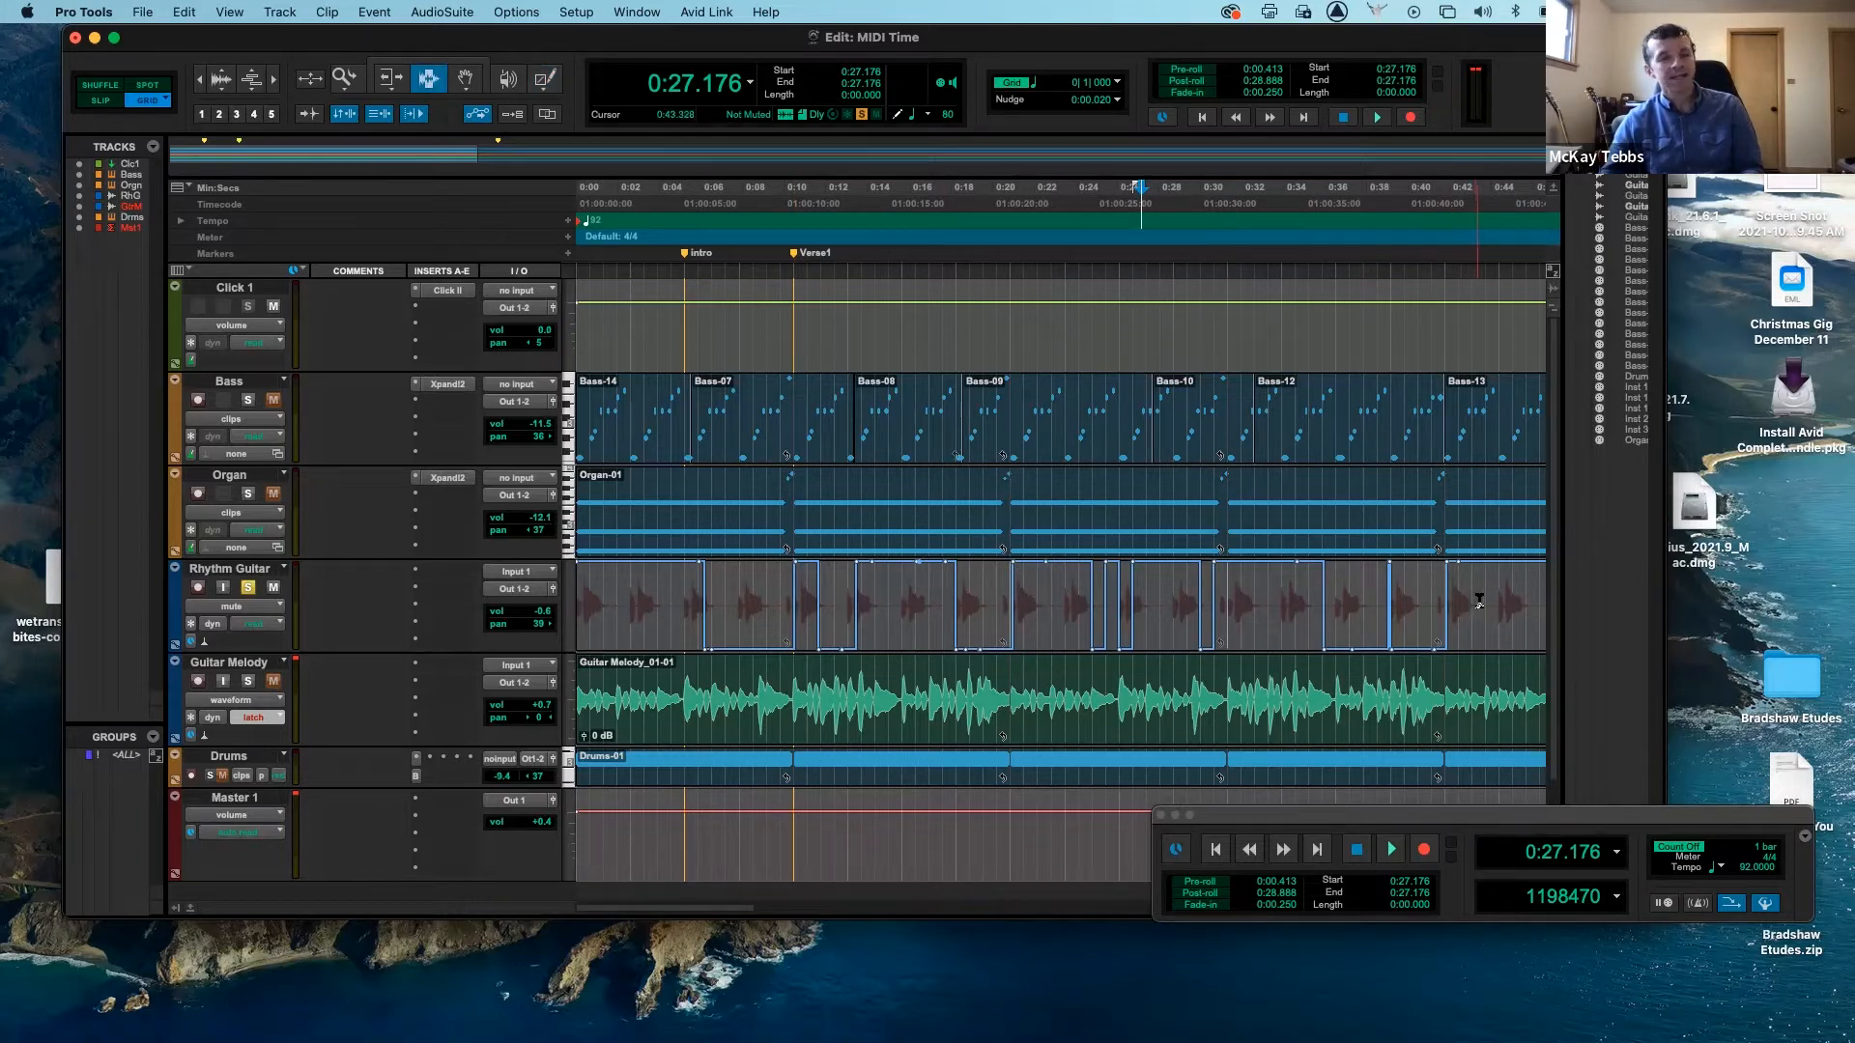
pyautogui.moveTo(1485, 599); pyautogui.dragTo(653, 597)
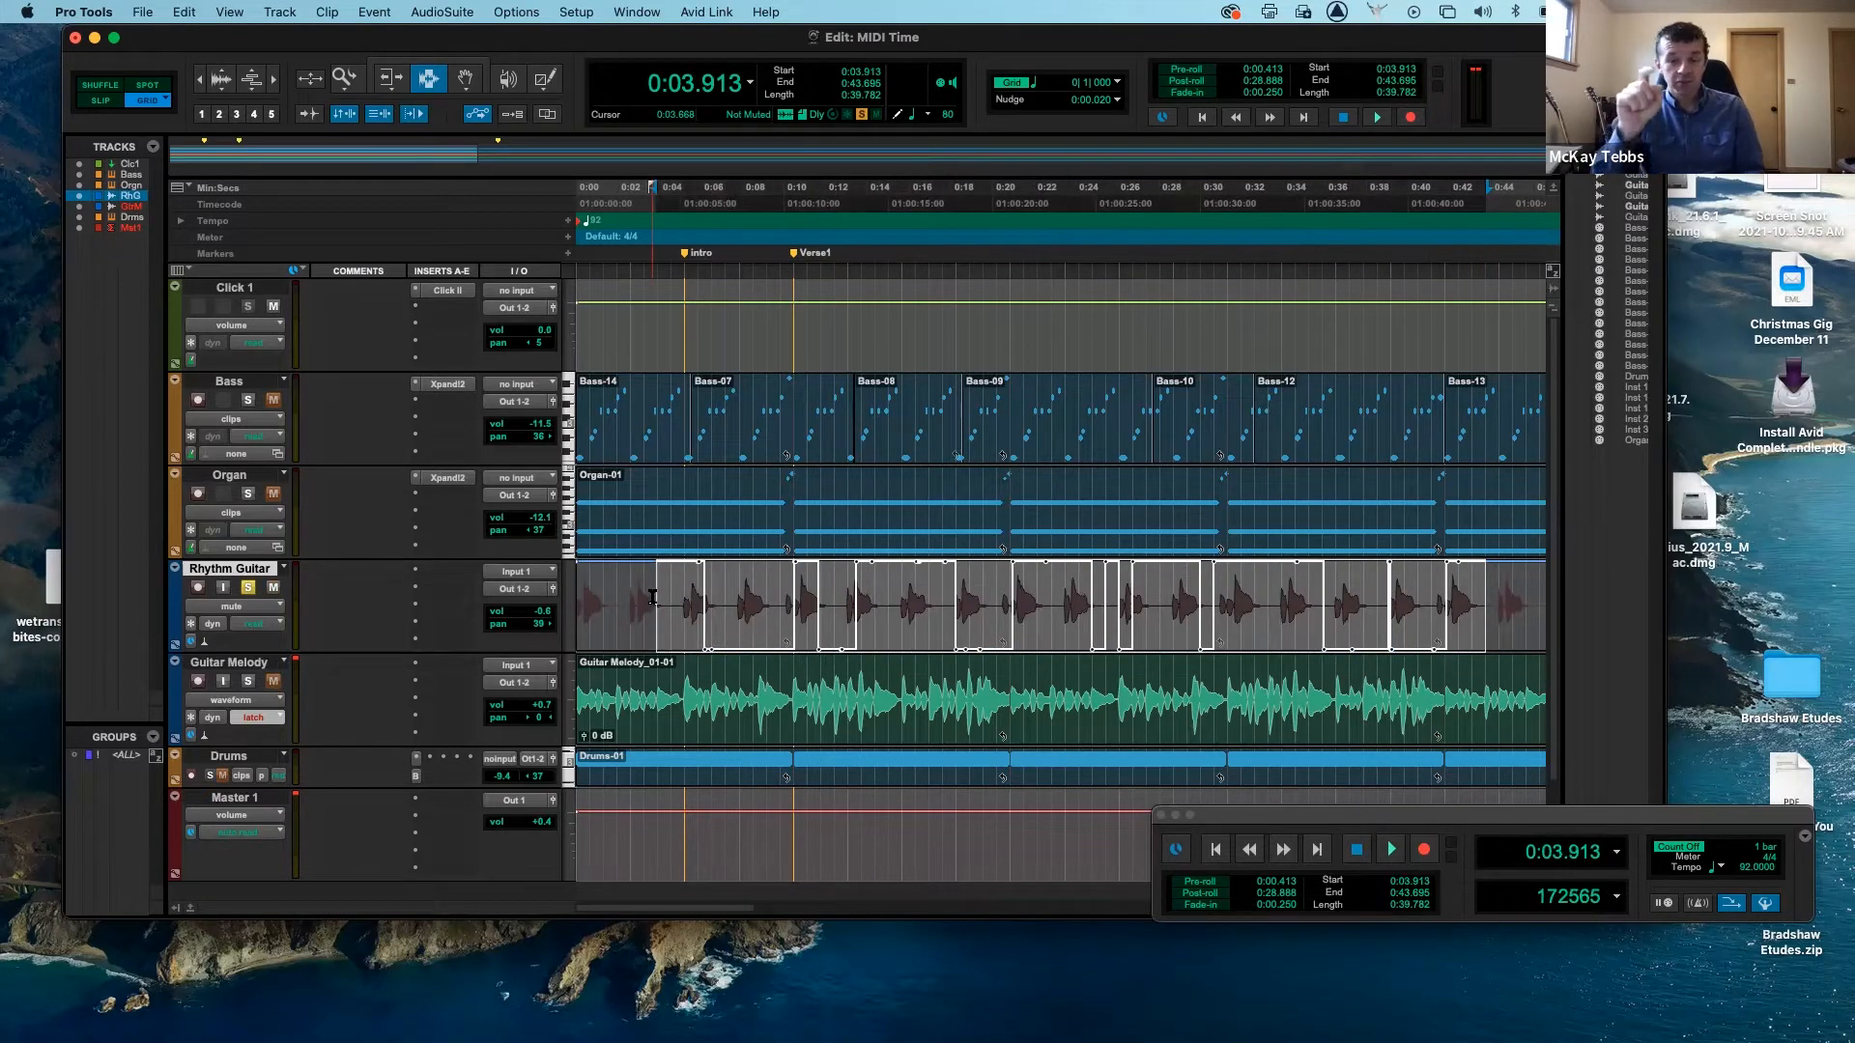
pyautogui.click(653, 600)
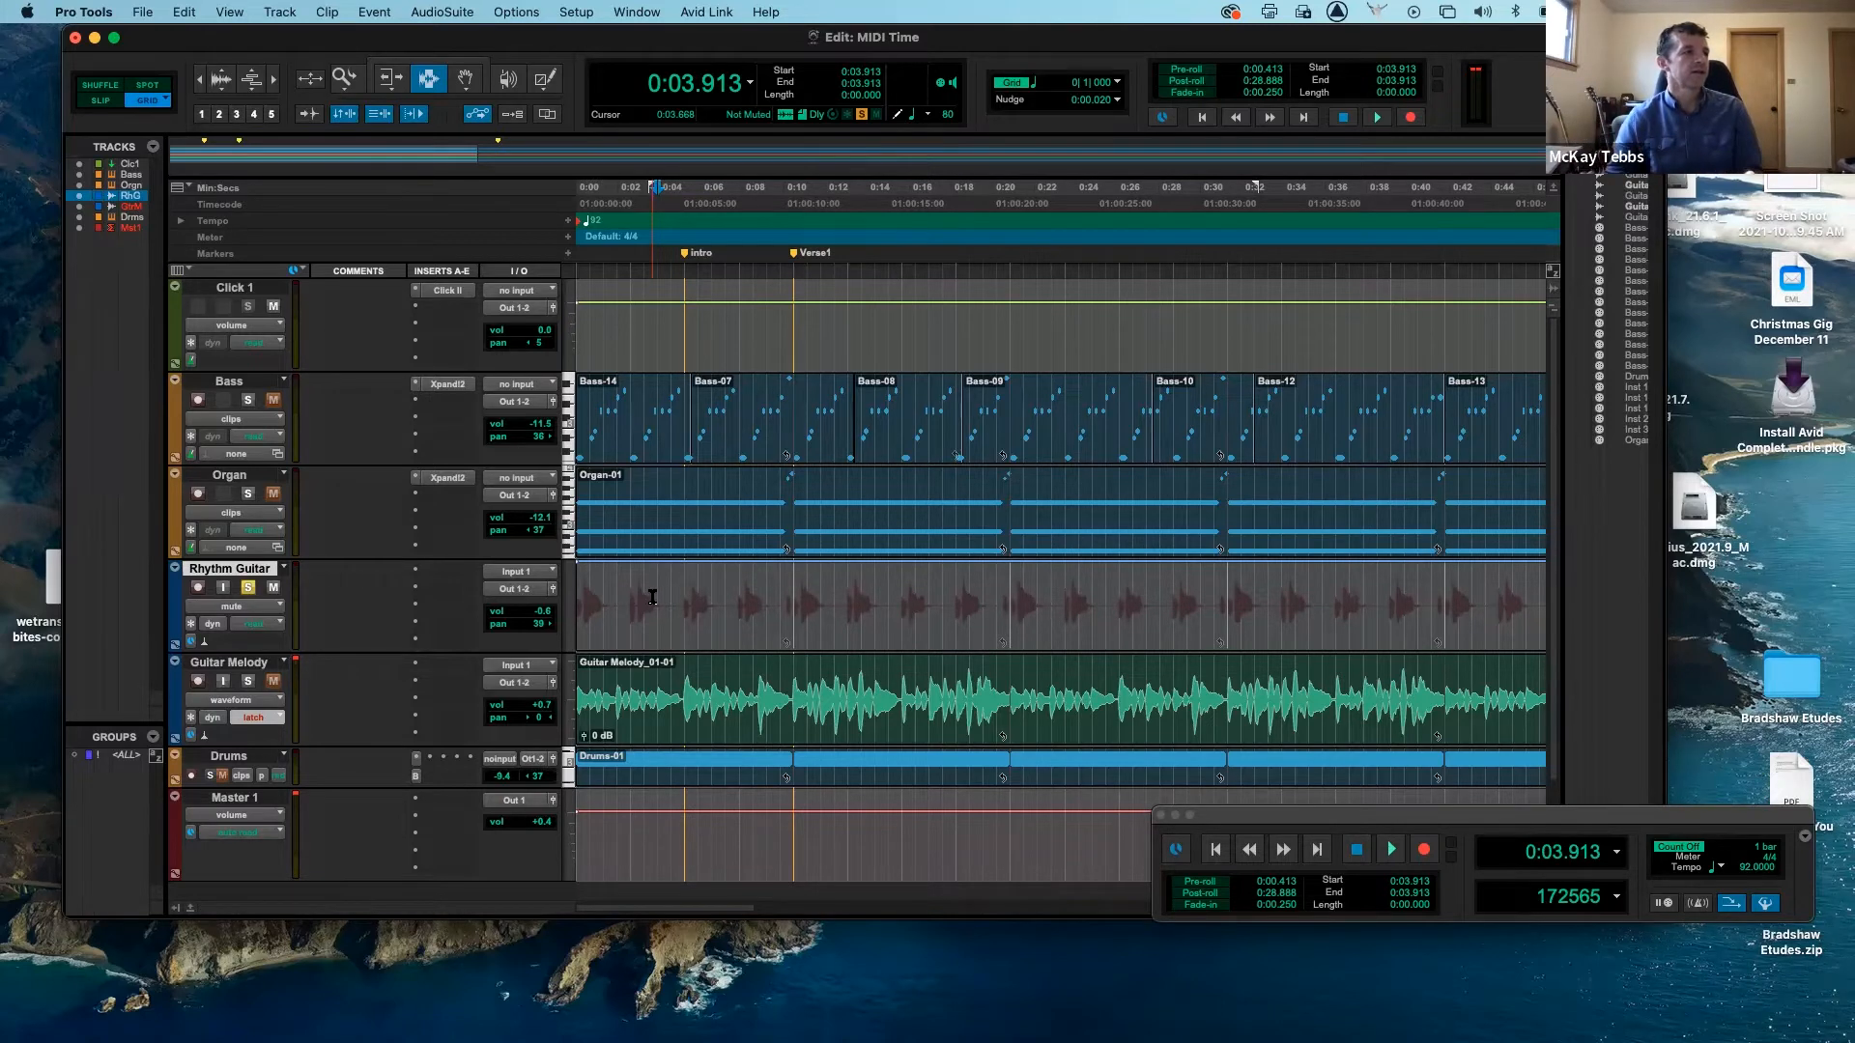
# - Display the pan automation of the Rhythm Guitar track and view its pan control in the Mix window before returning to the Edit window
pyautogui.click(274, 609)
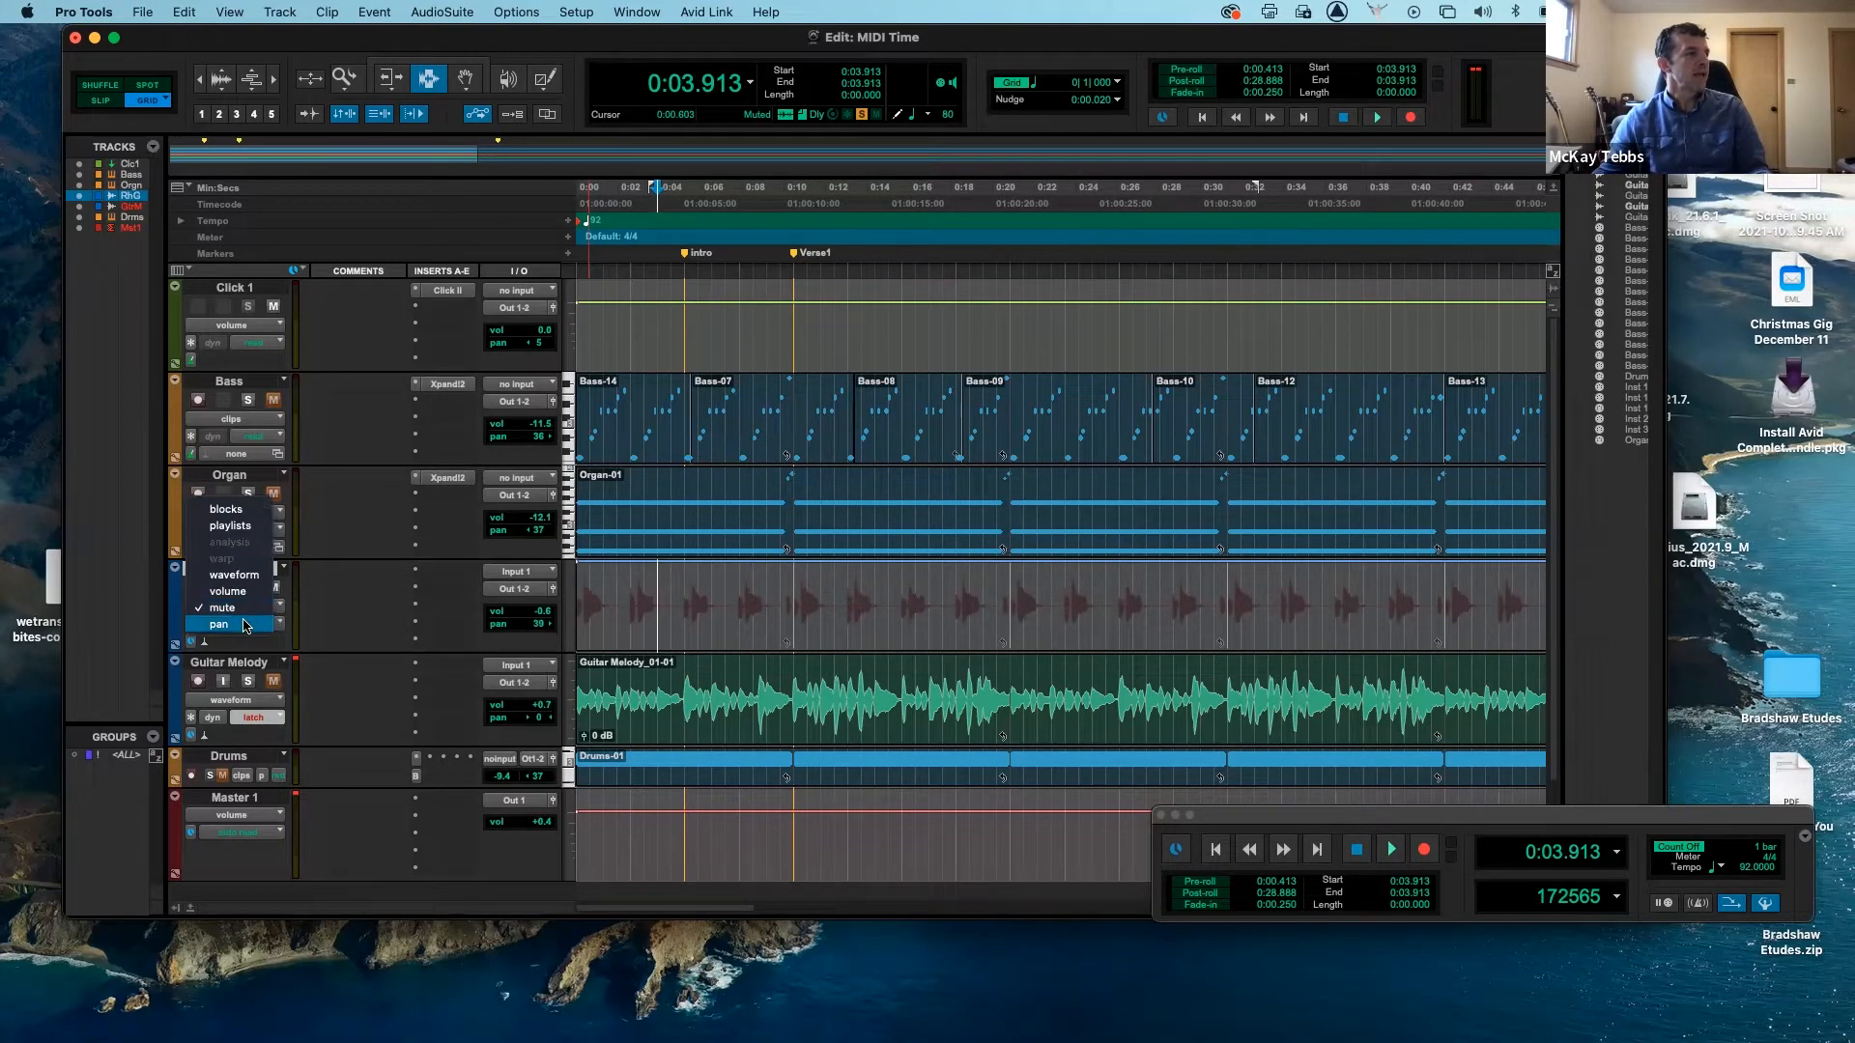
pyautogui.click(245, 626)
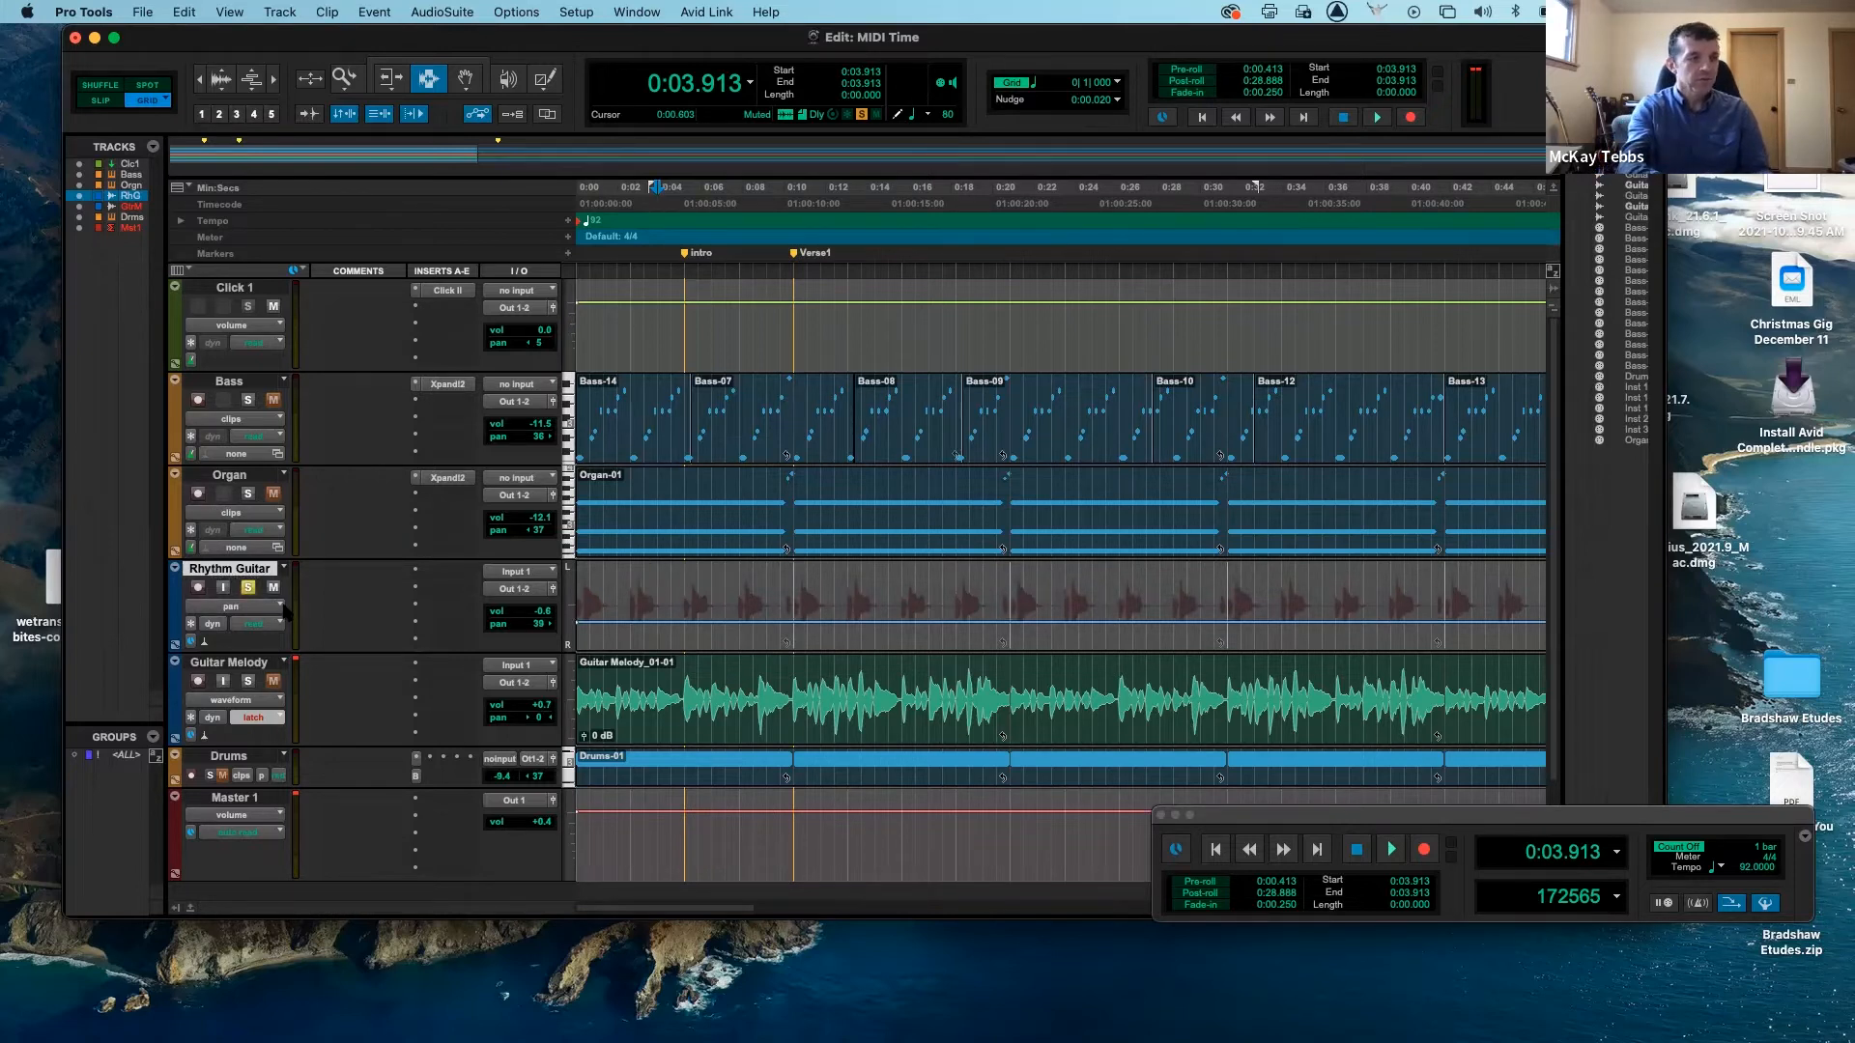
pyautogui.press('super+equal')
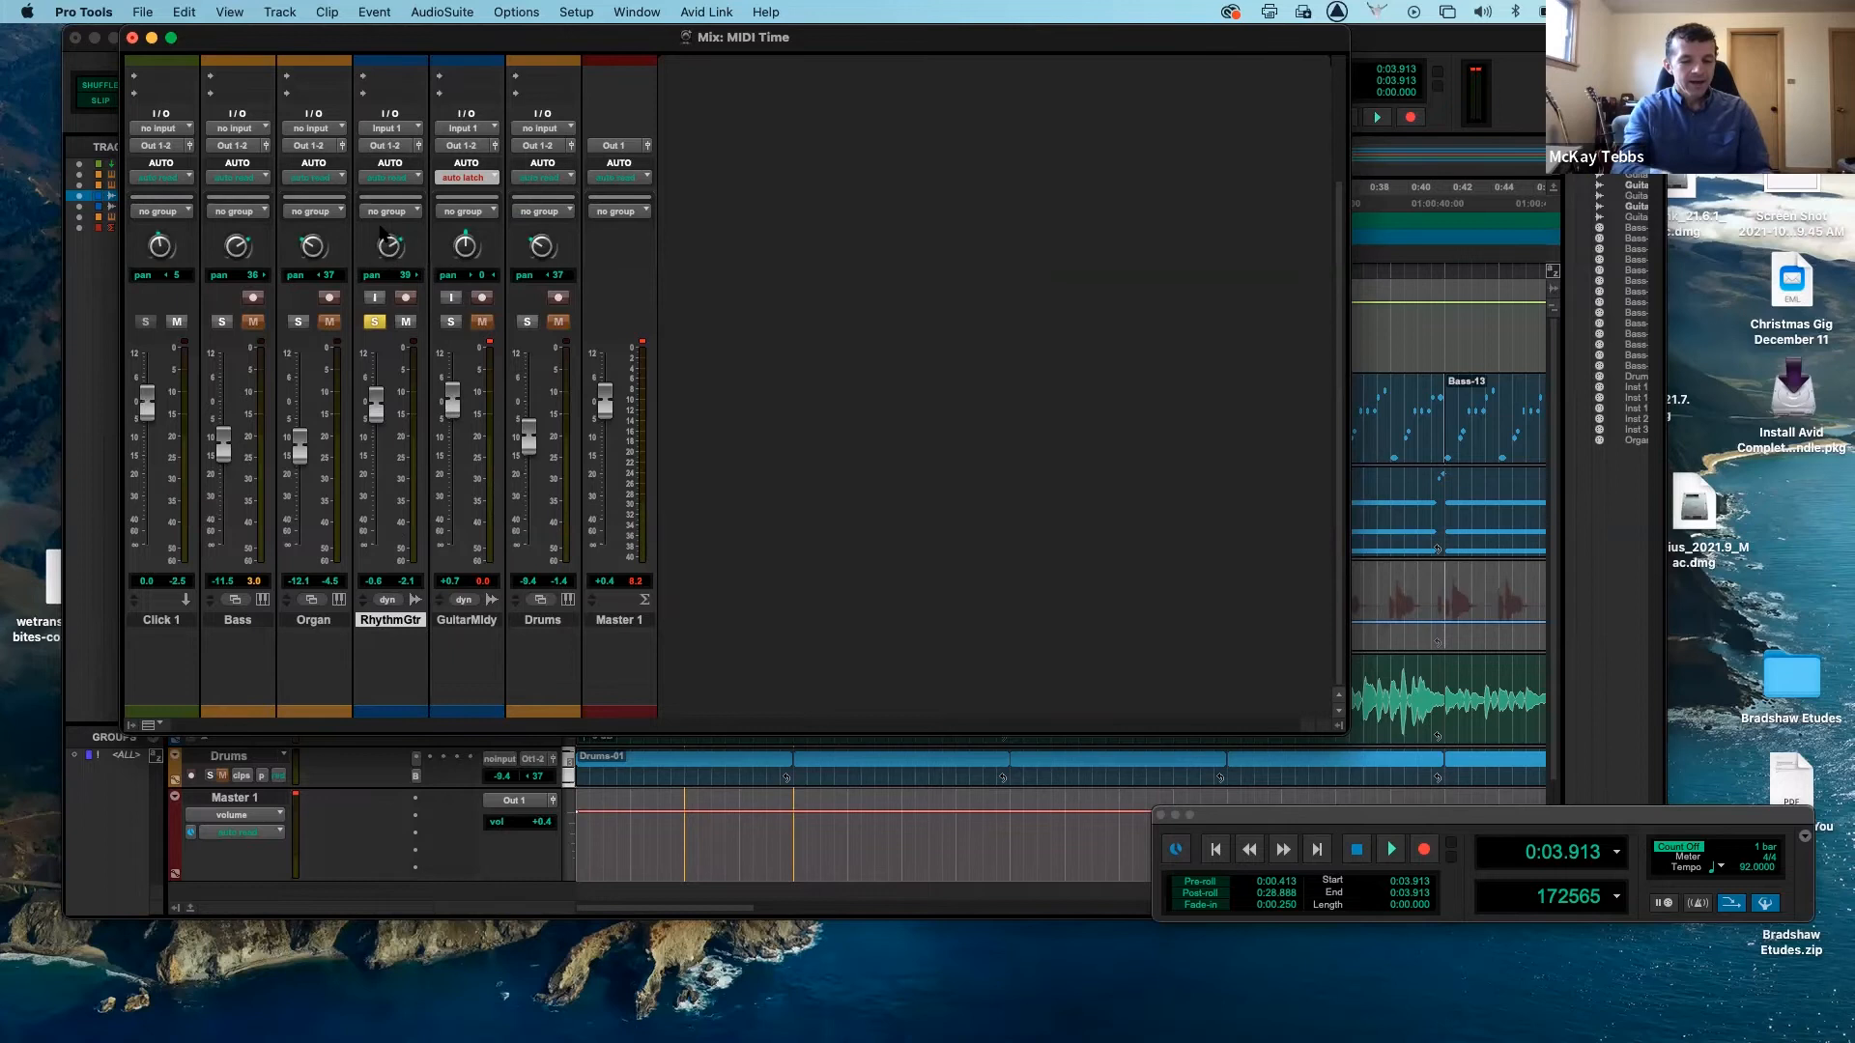
pyautogui.press('super+equal')
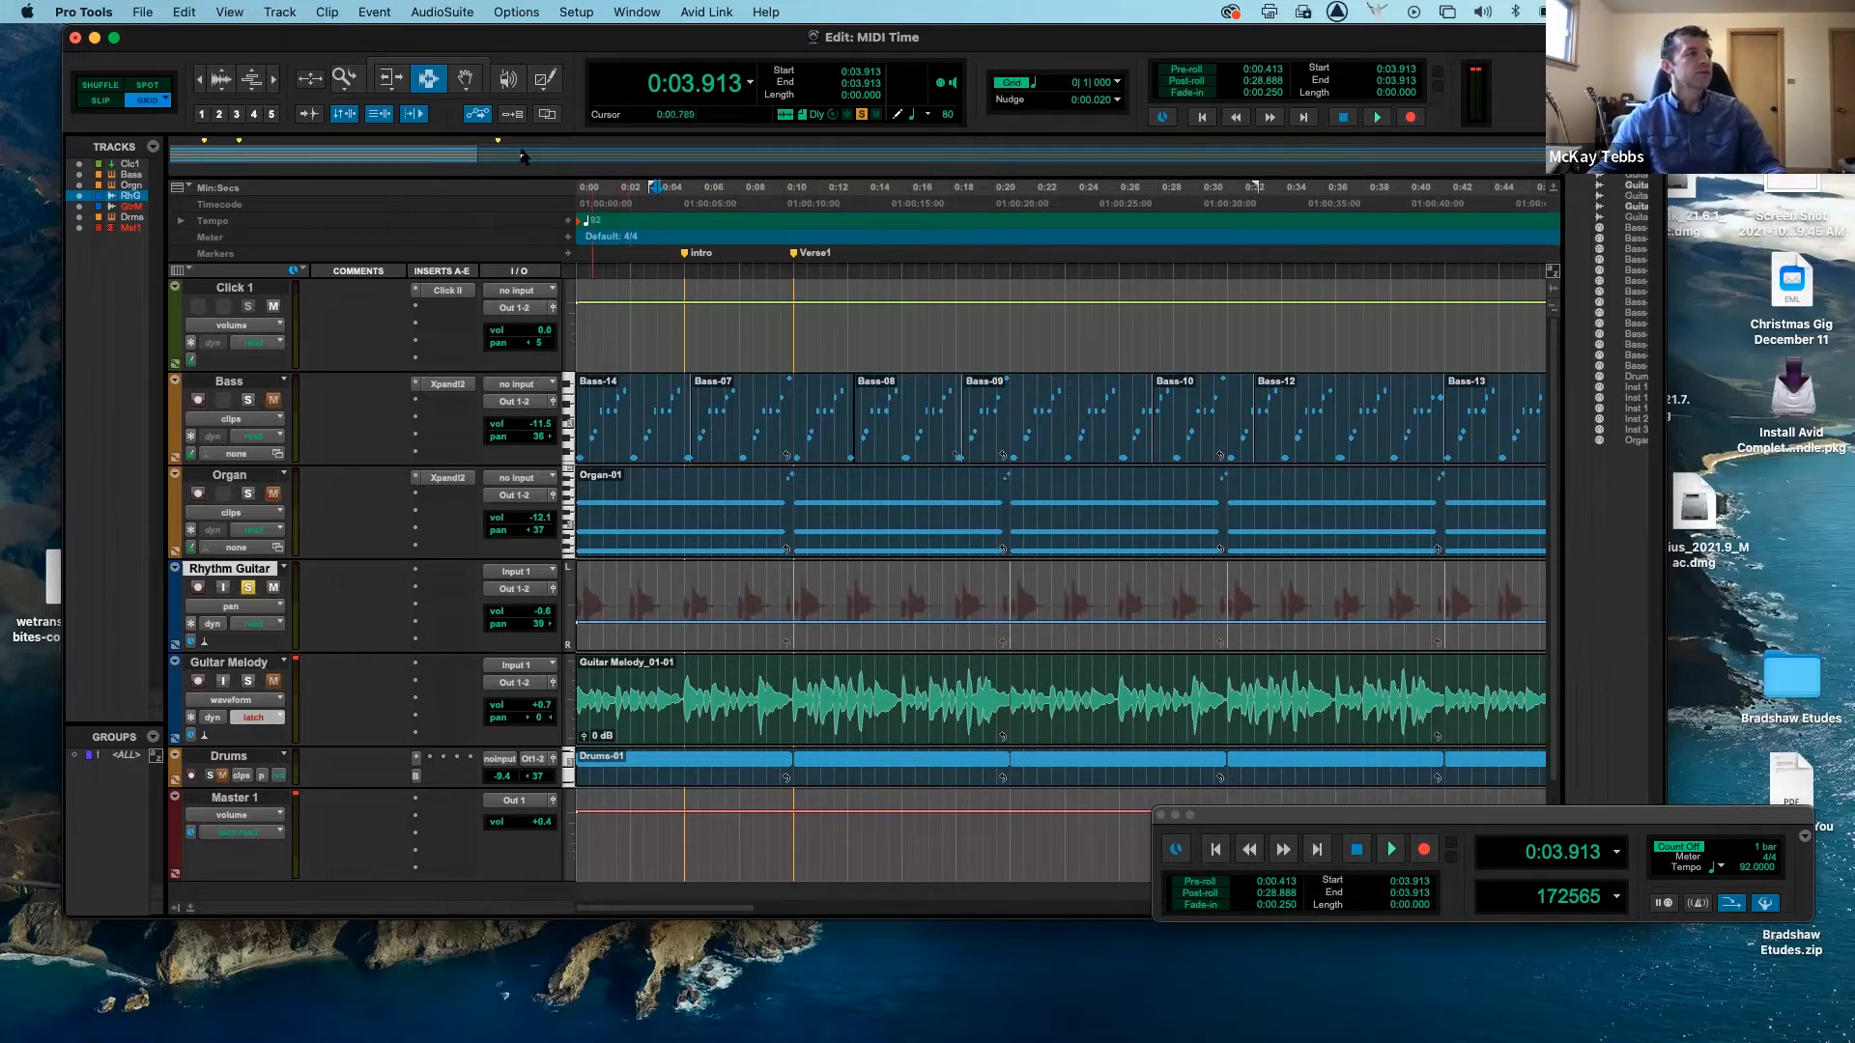
# - Try a pencil-drawn pan curve swinging between both sides on Rhythm Guitar from about 0:04 to 0:19, playing it back from the start
pyautogui.click(545, 84)
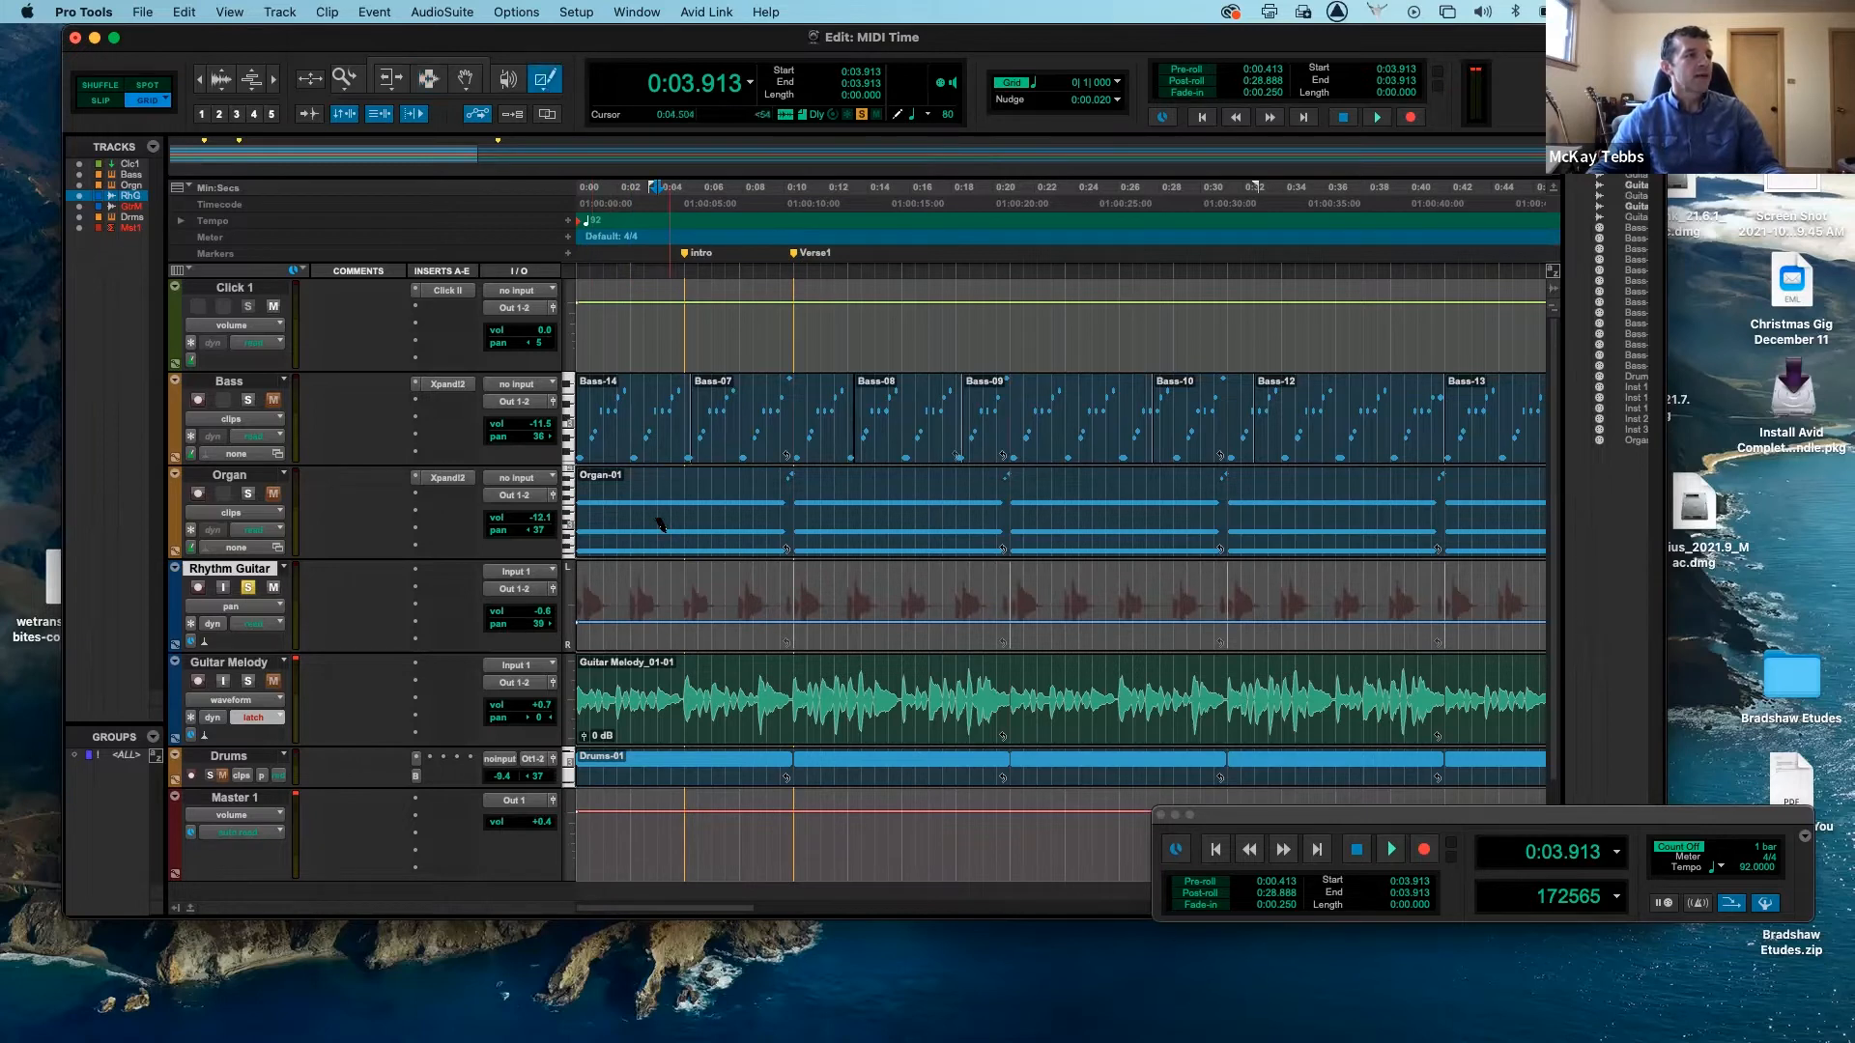
pyautogui.moveTo(659, 621)
pyautogui.mouseDown()
pyautogui.moveTo(691, 566)
pyautogui.moveTo(719, 568)
pyautogui.moveTo(737, 638)
pyautogui.moveTo(778, 643)
pyautogui.moveTo(837, 560)
pyautogui.moveTo(903, 648)
pyautogui.moveTo(977, 612)
pyautogui.mouseUp()
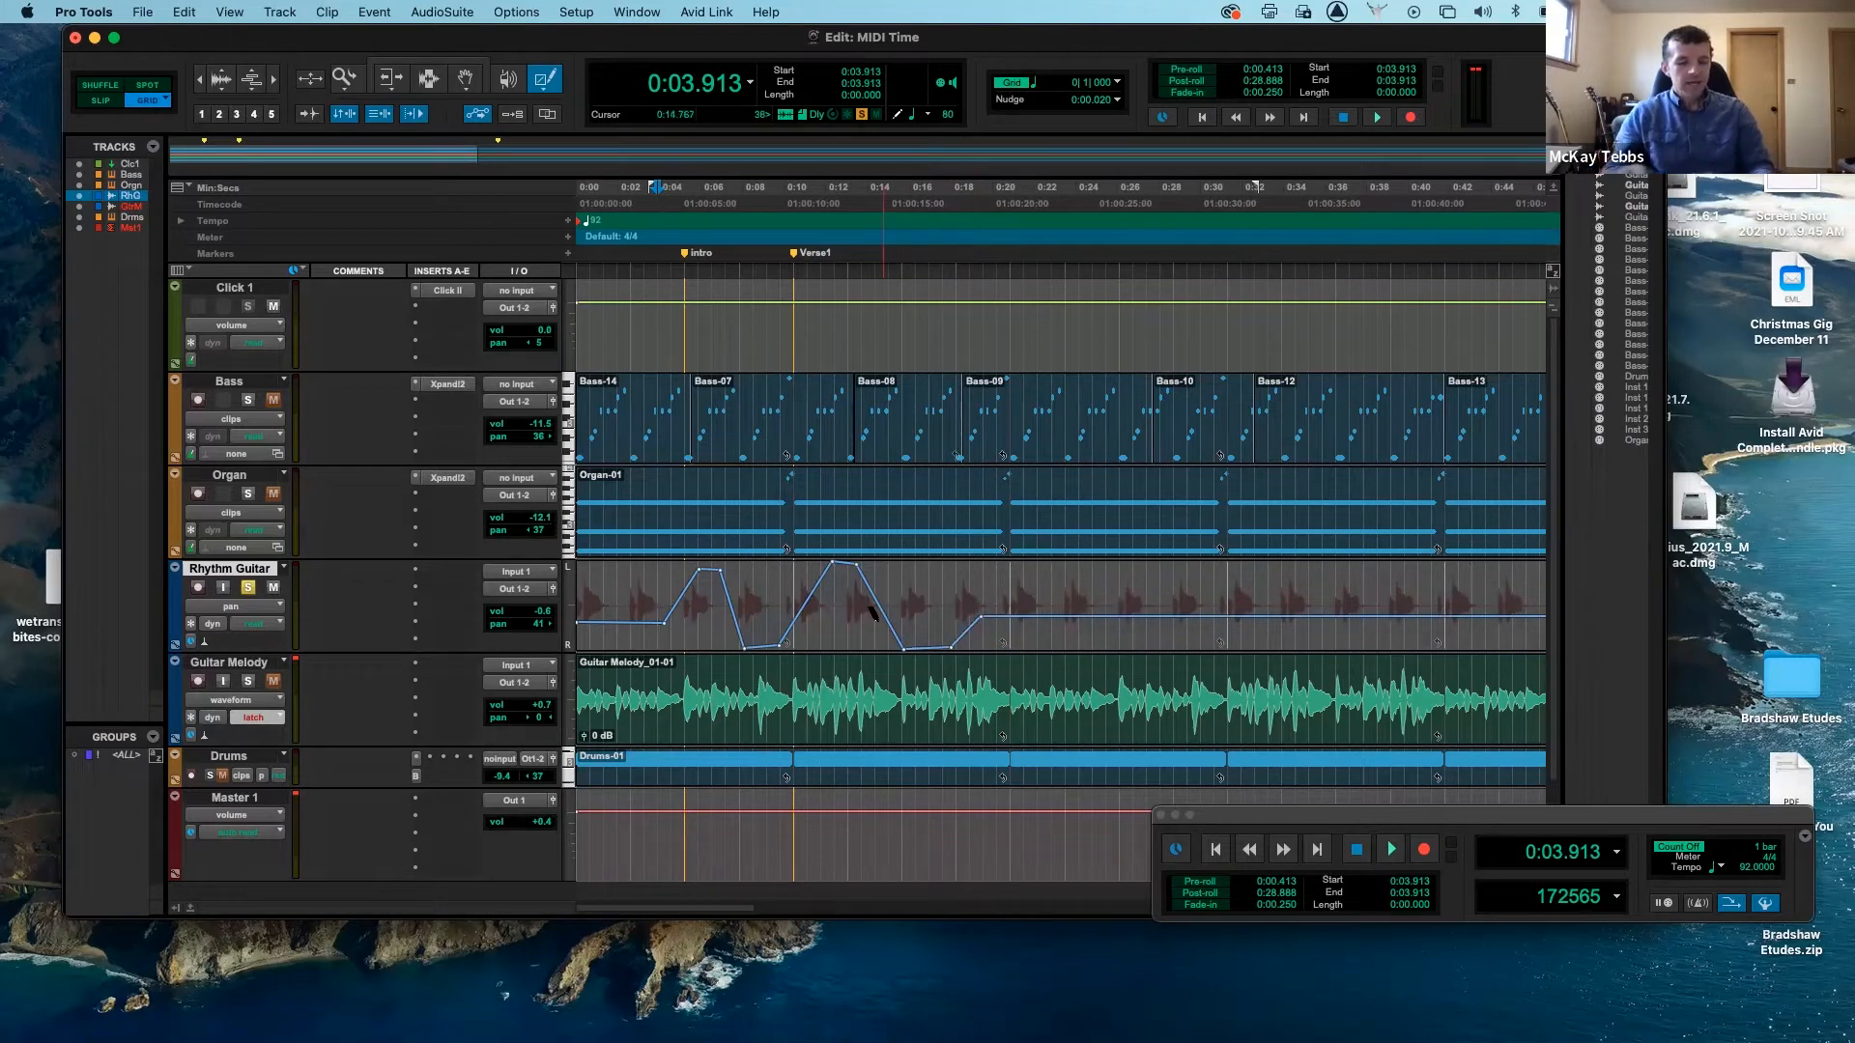
pyautogui.press('Return')
pyautogui.press('space')
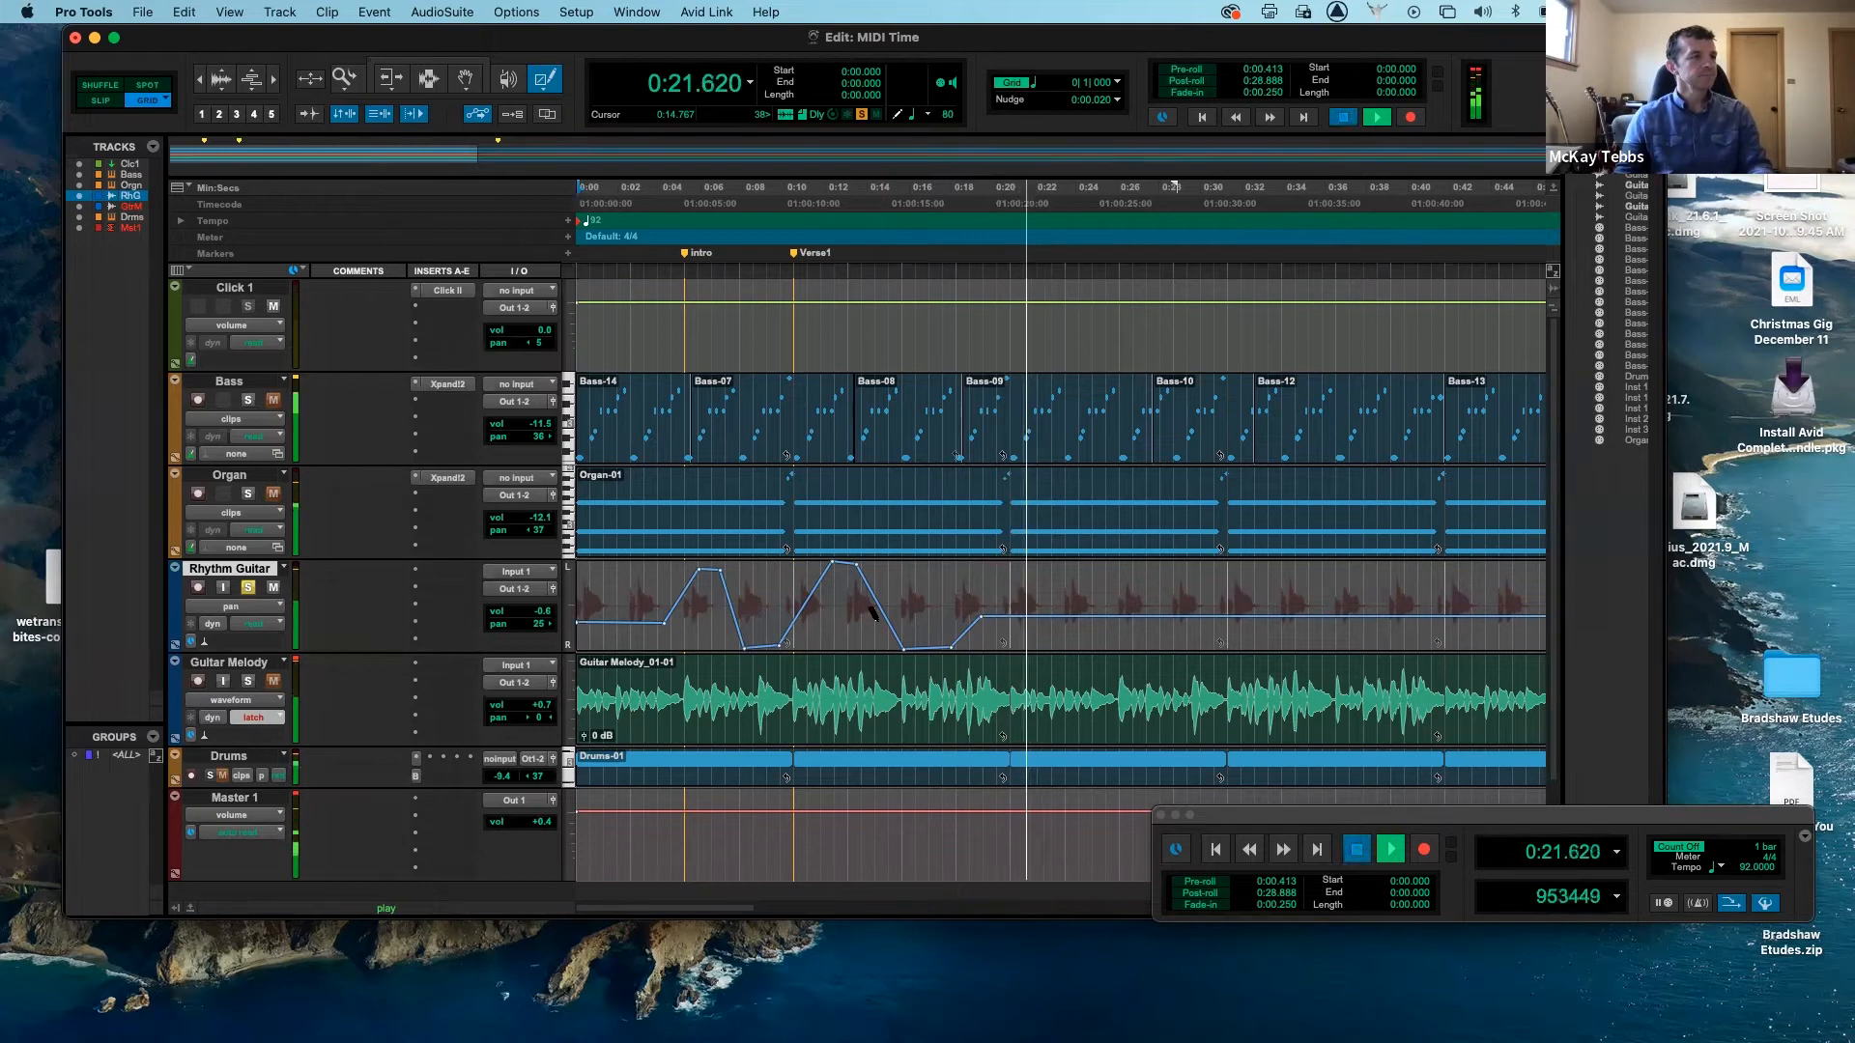
pyautogui.press('space')
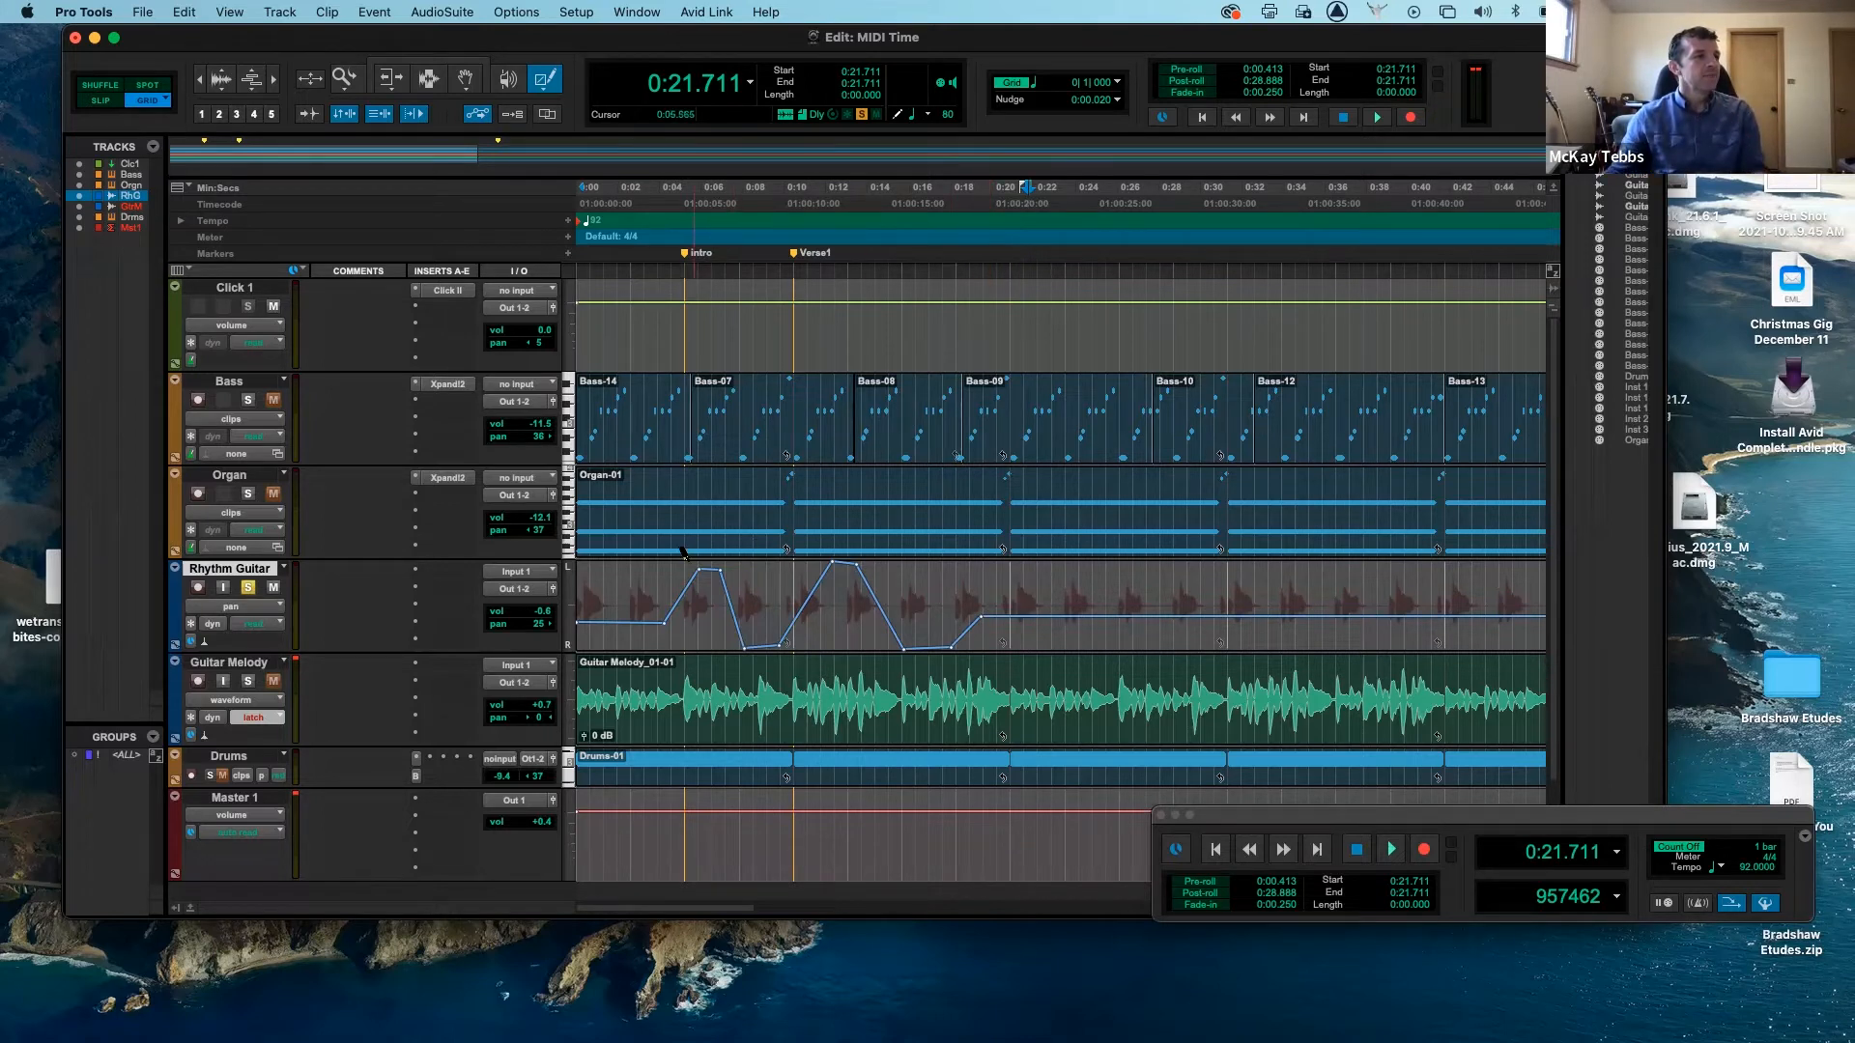
# - Delete the pan automation on Rhythm Guitar between about 0:01 and 0:21
pyautogui.click(427, 80)
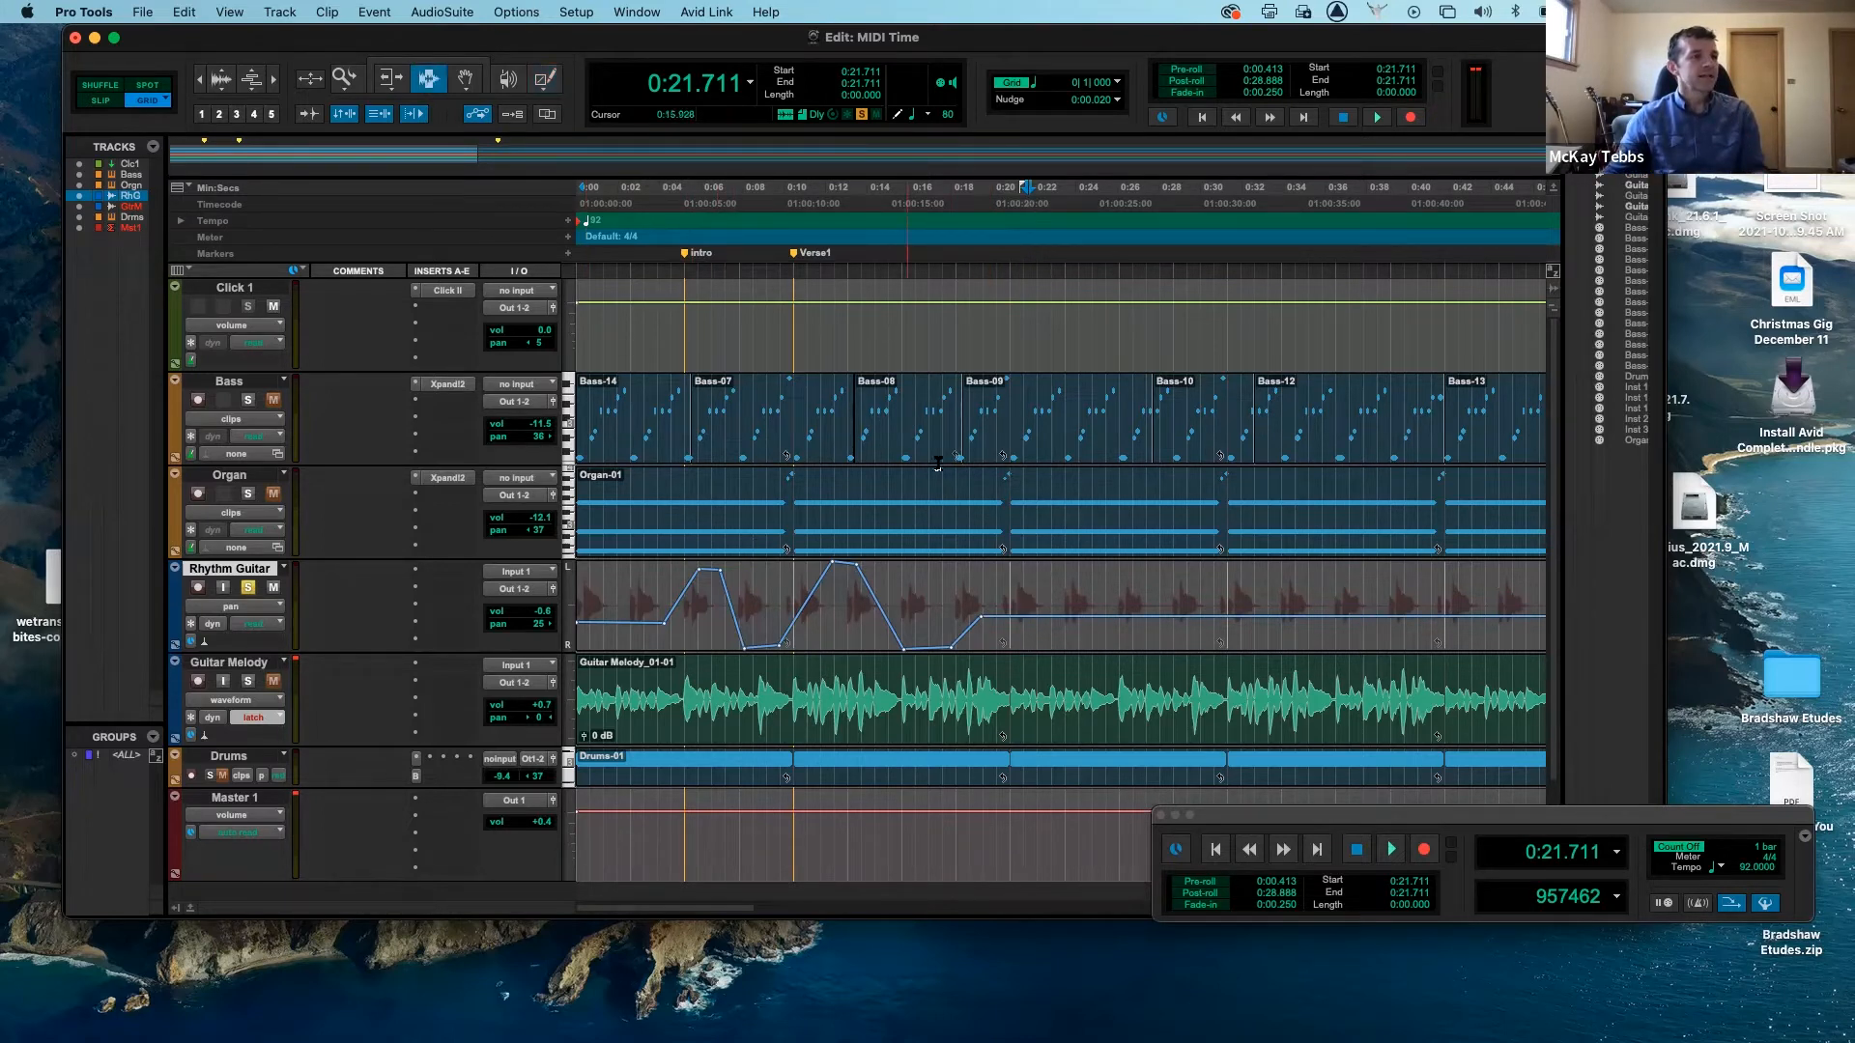
pyautogui.click(1022, 630)
pyautogui.moveTo(1023, 629); pyautogui.dragTo(592, 620)
pyautogui.press('n')
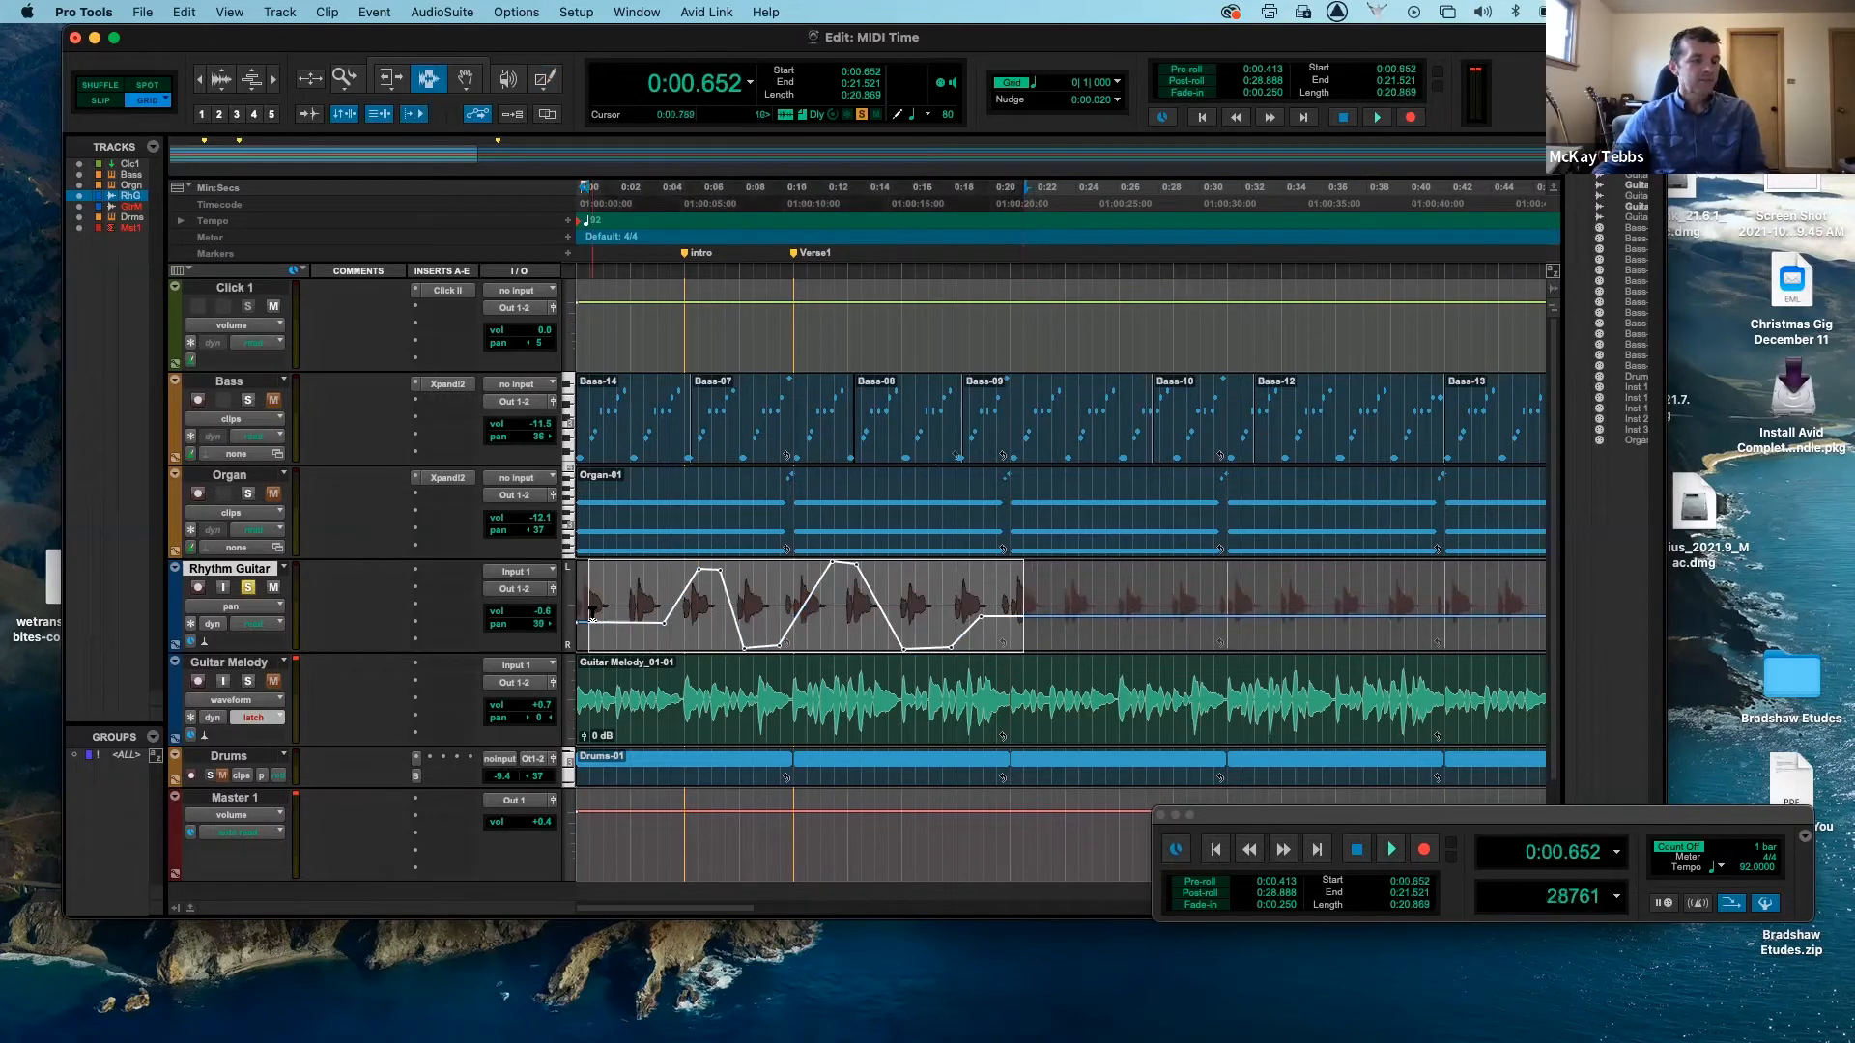
pyautogui.press('Delete')
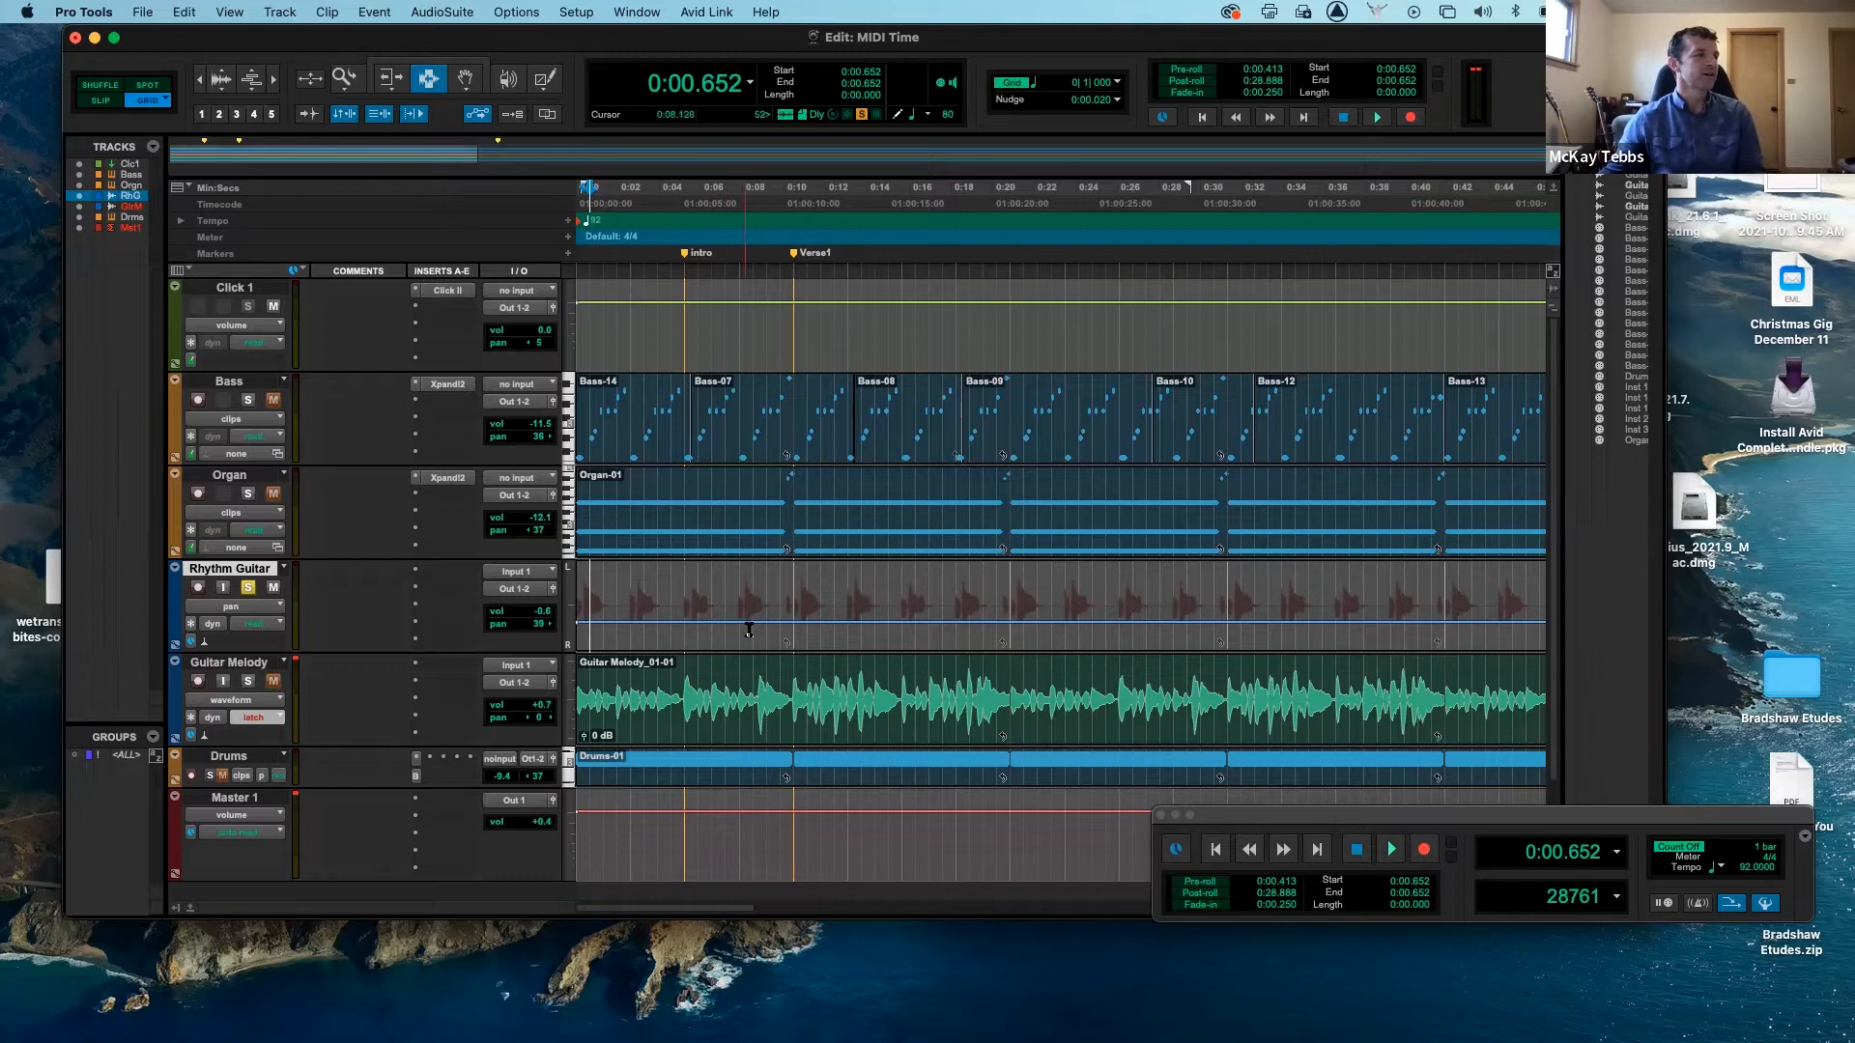
# - Return the Rhythm Guitar track to waveform view and solo Guitar Melody instead of Rhythm Guitar
pyautogui.click(257, 608)
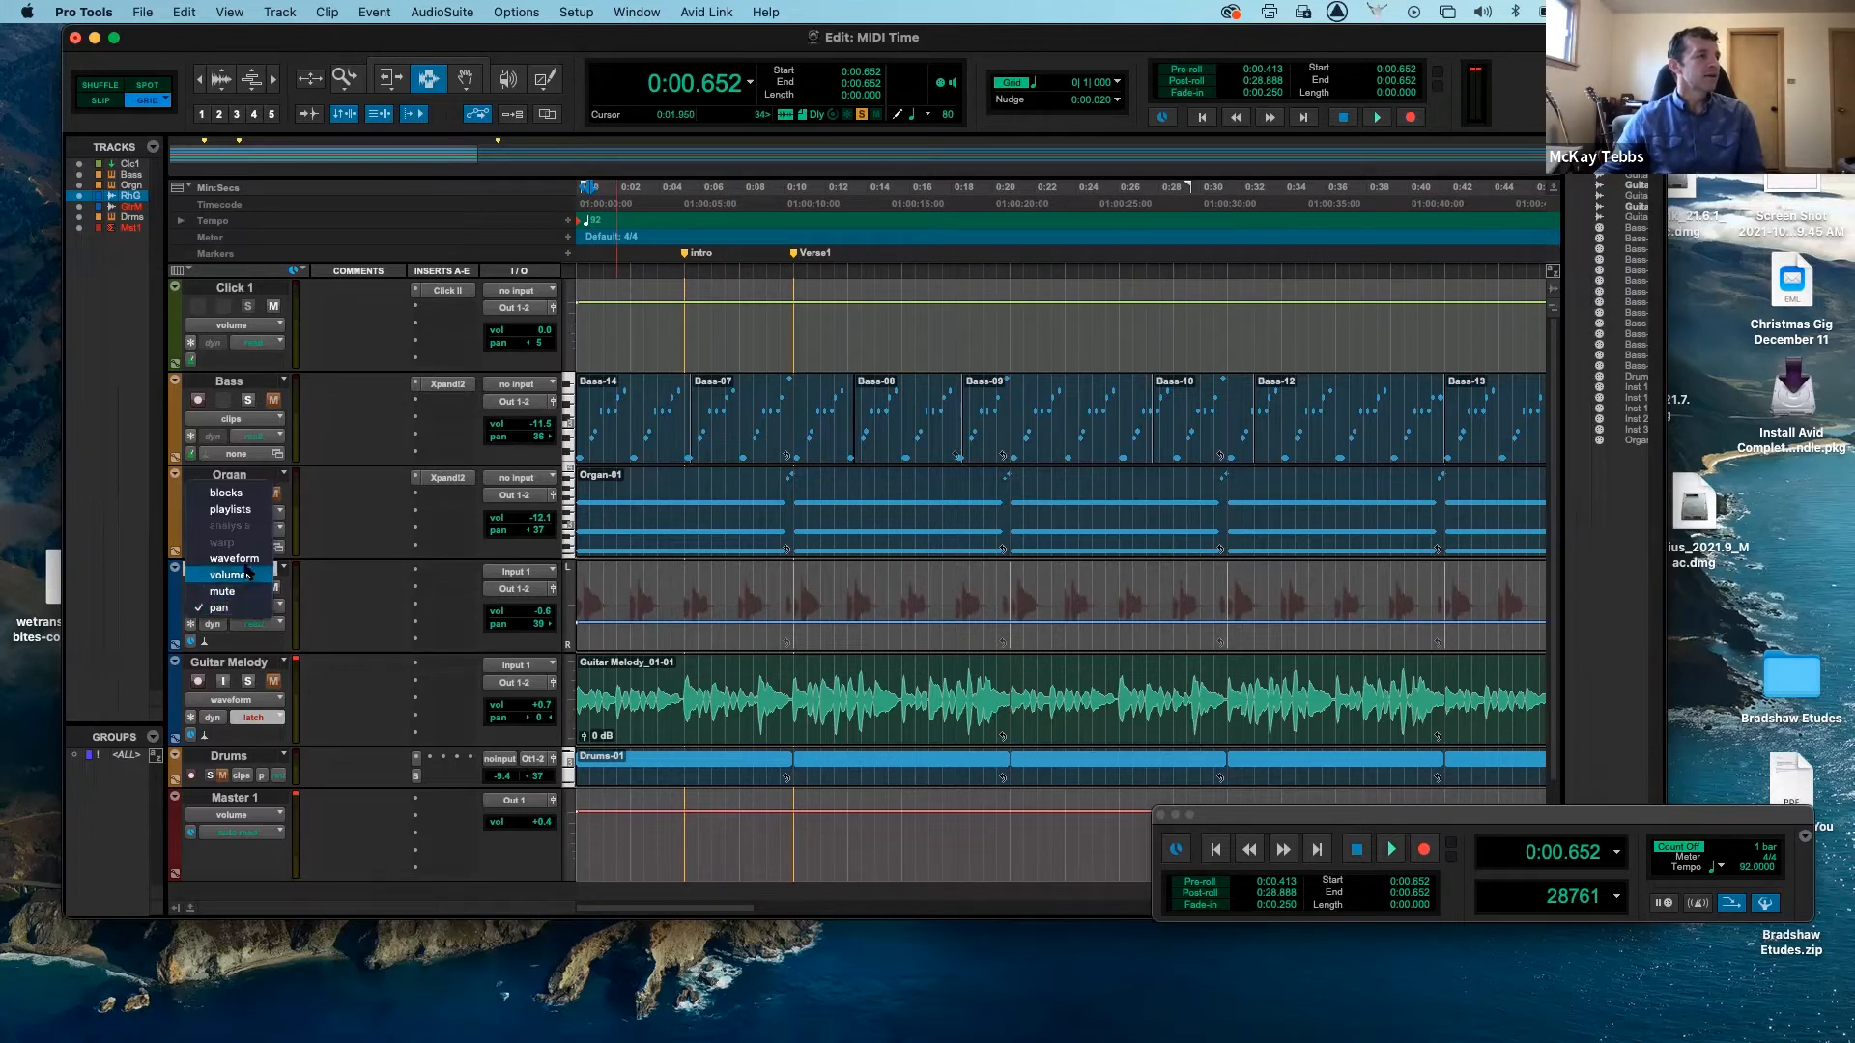
pyautogui.click(234, 558)
pyautogui.click(248, 589)
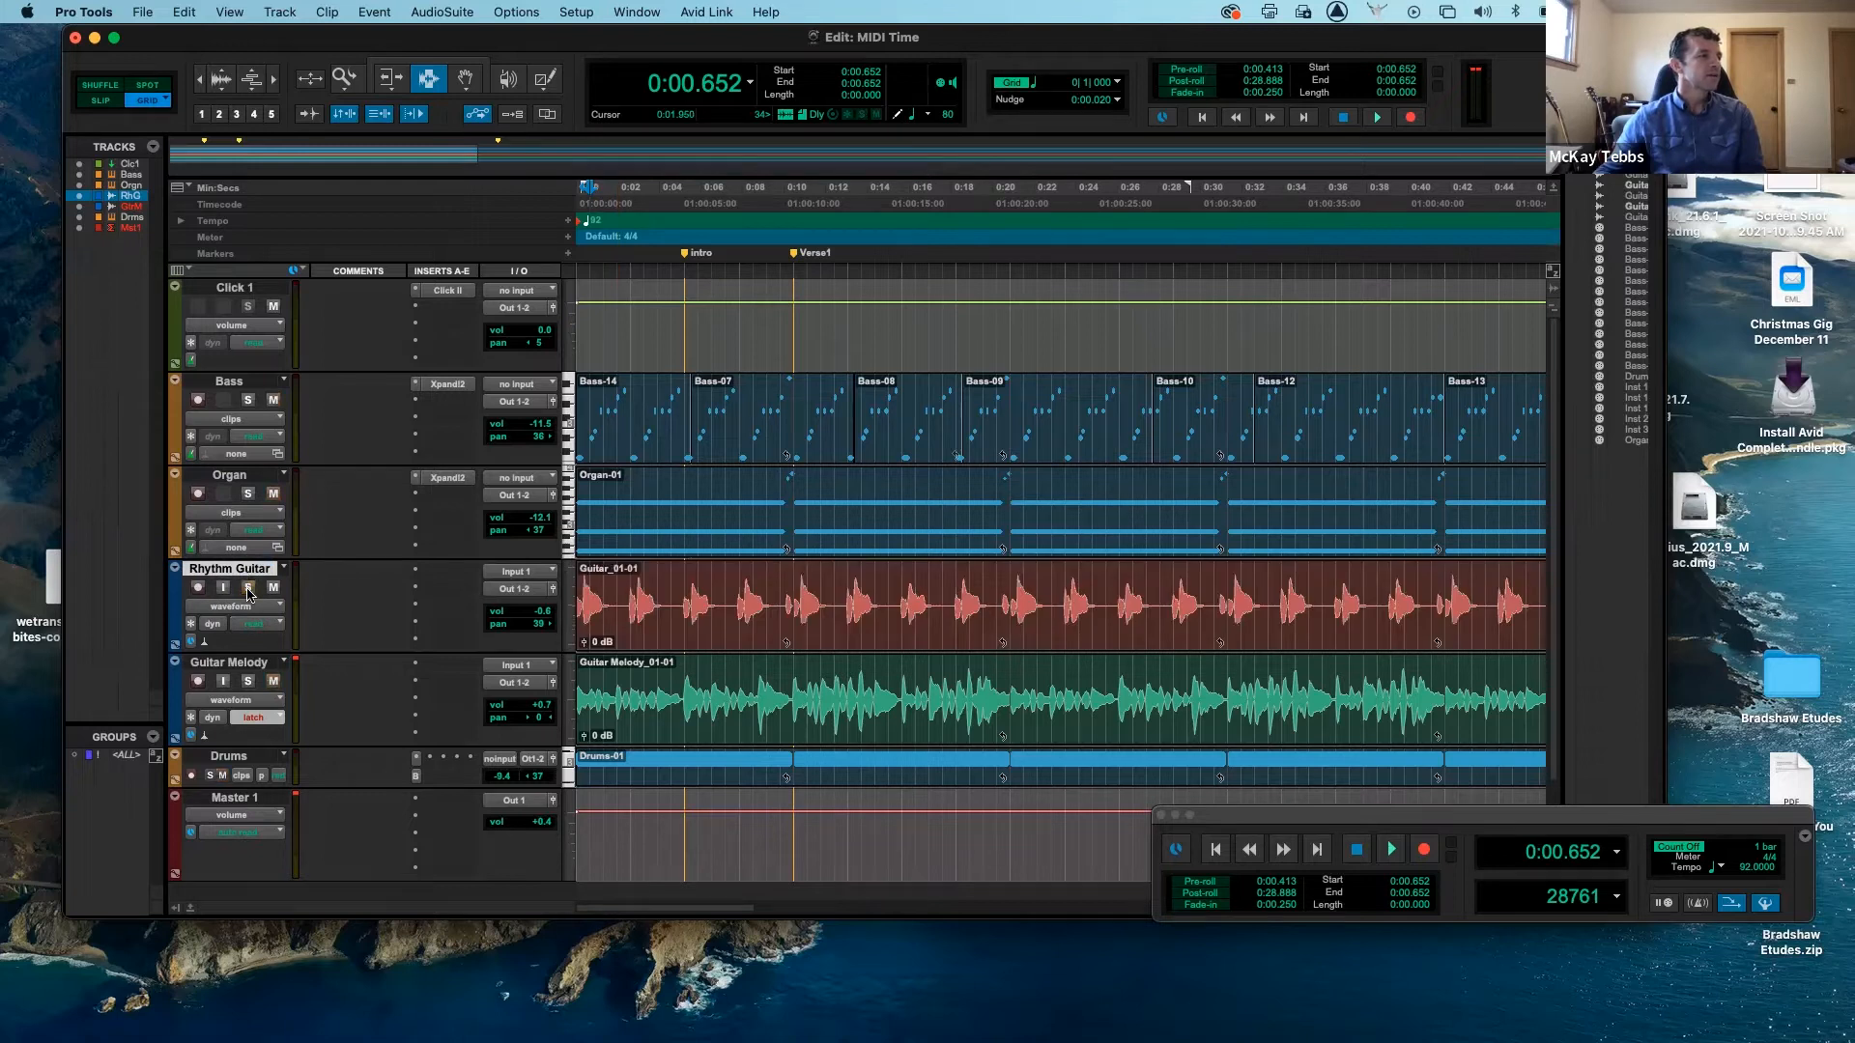
pyautogui.click(249, 682)
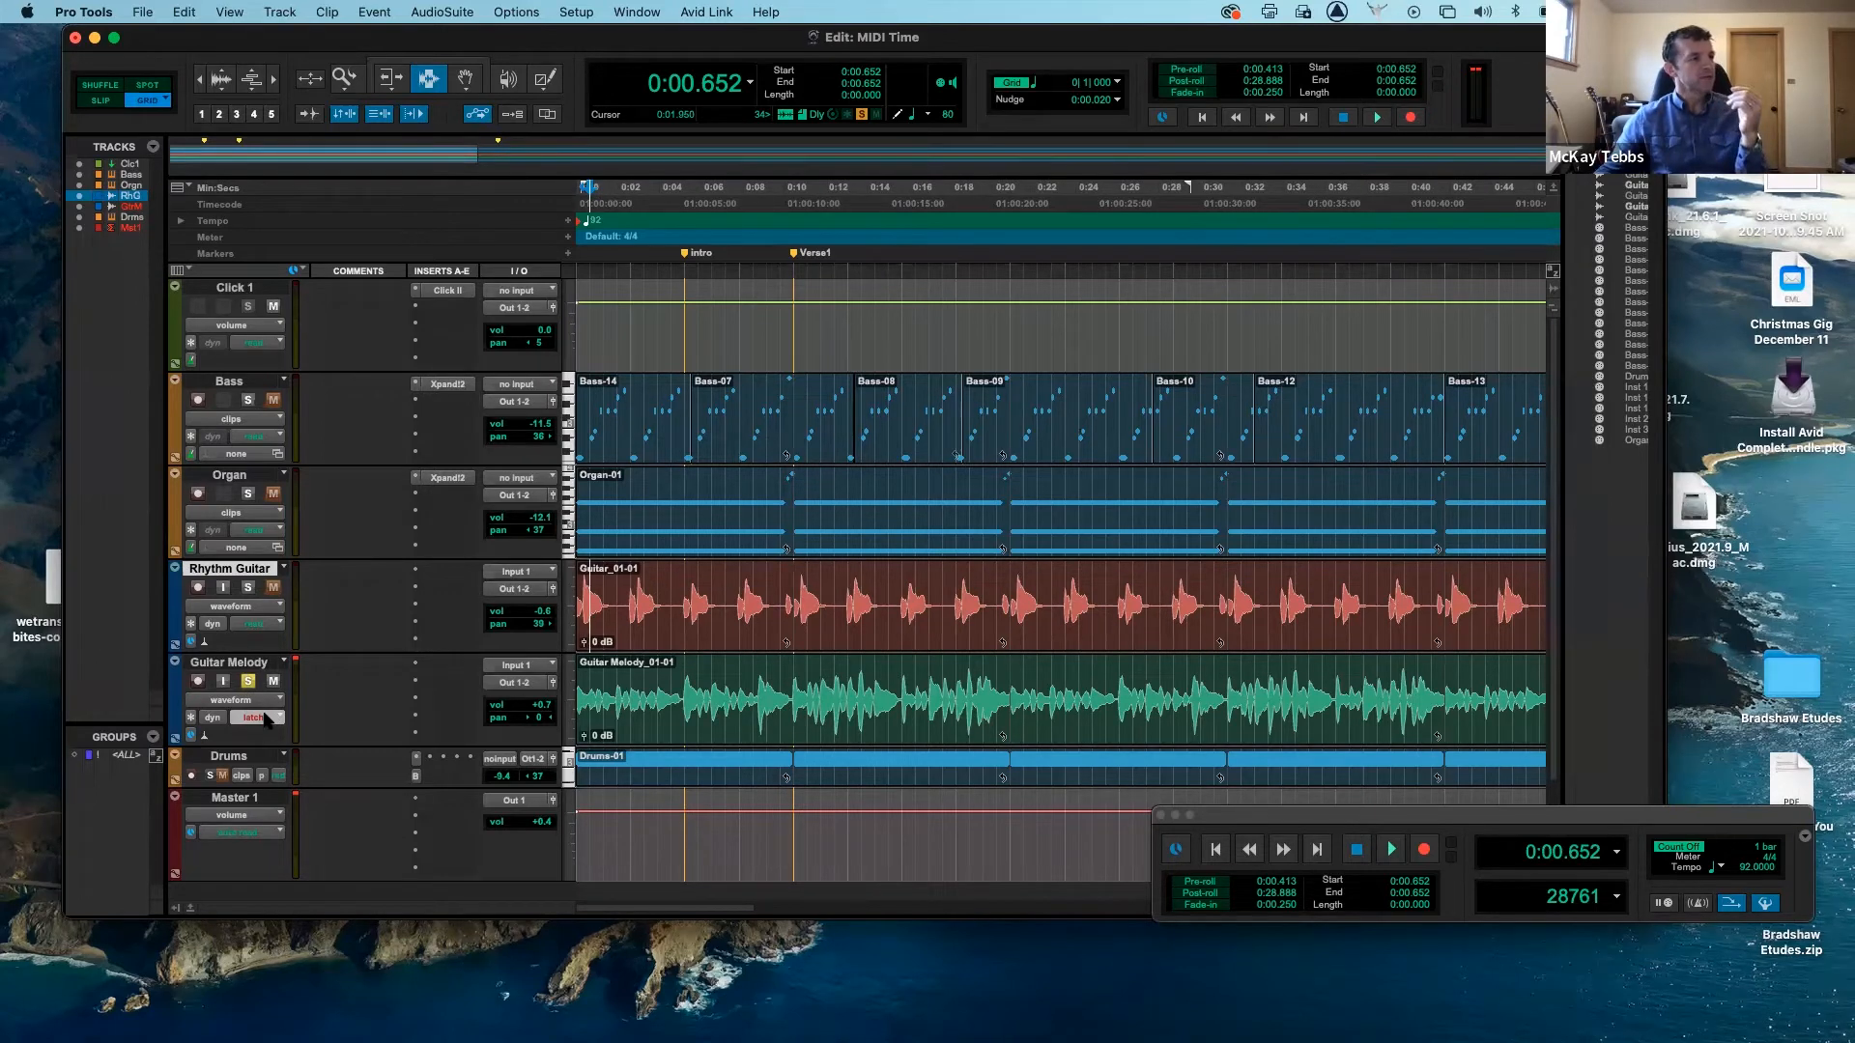
# - Set the Guitar Melody track's automation mode to read
pyautogui.click(265, 717)
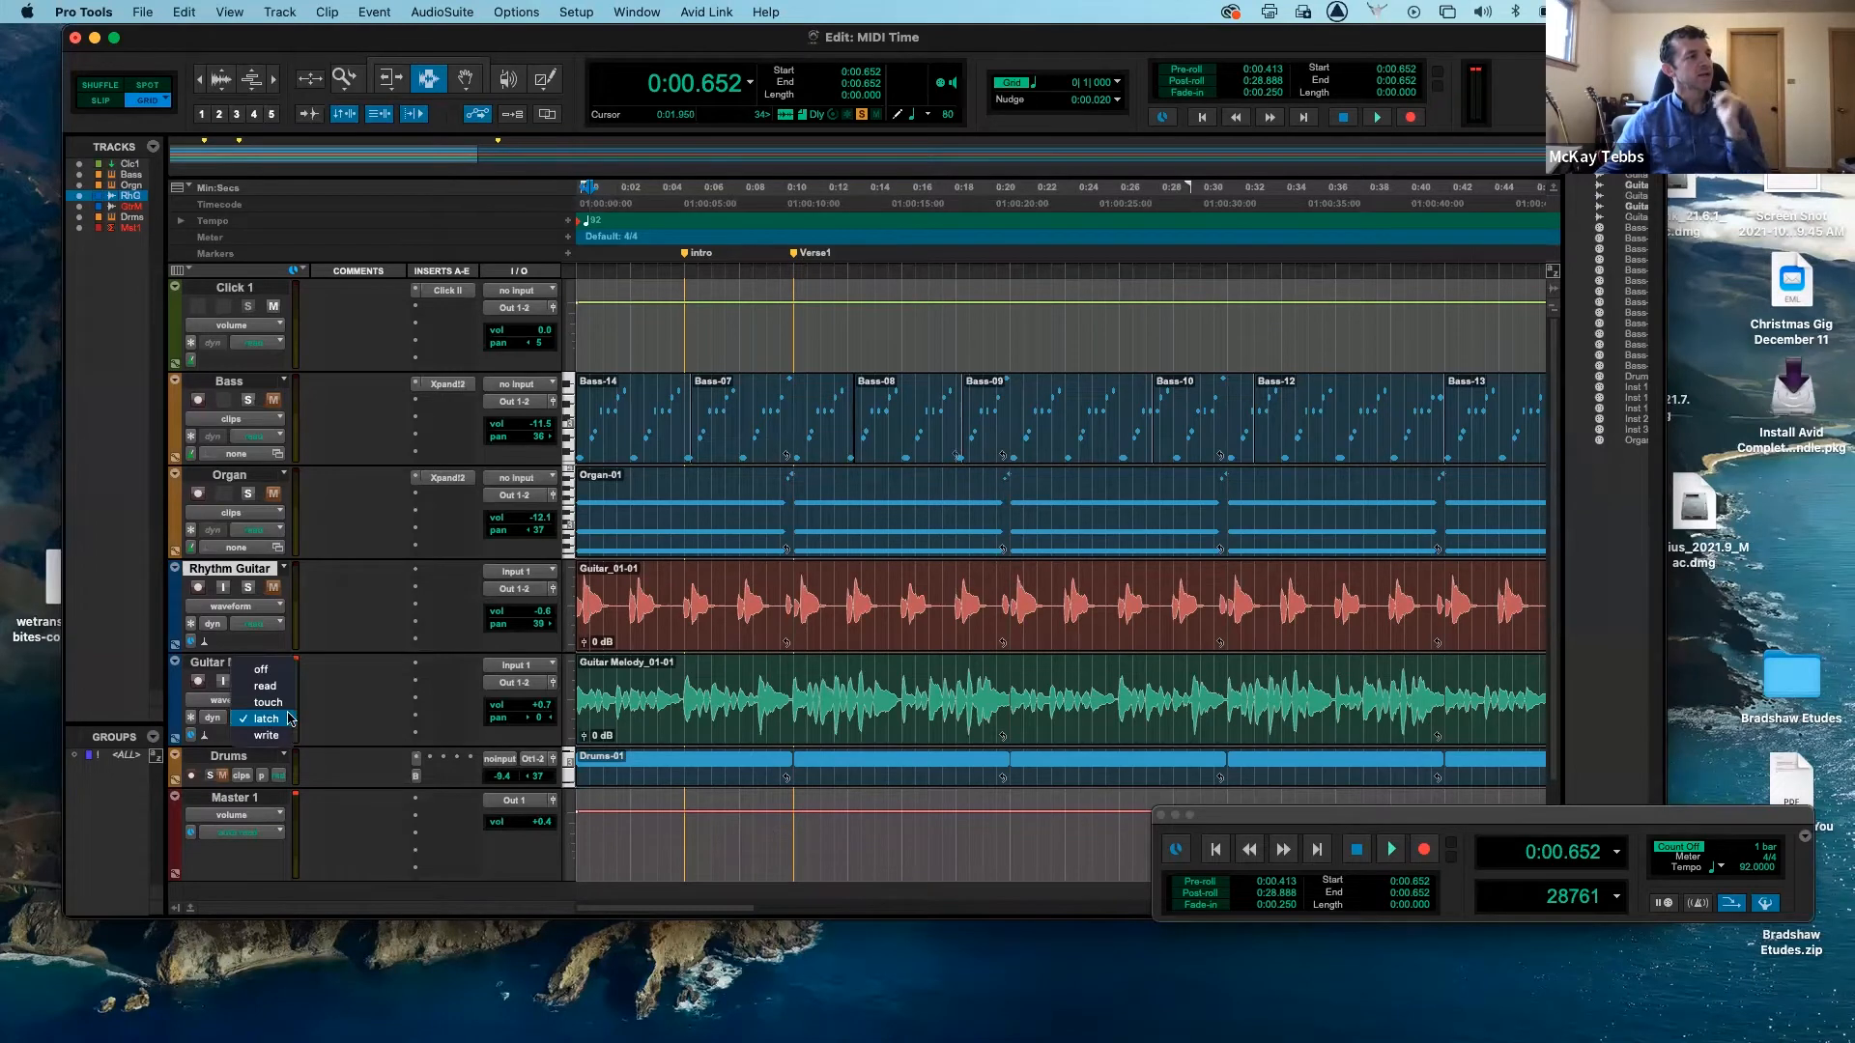
pyautogui.click(289, 684)
pyautogui.click(280, 717)
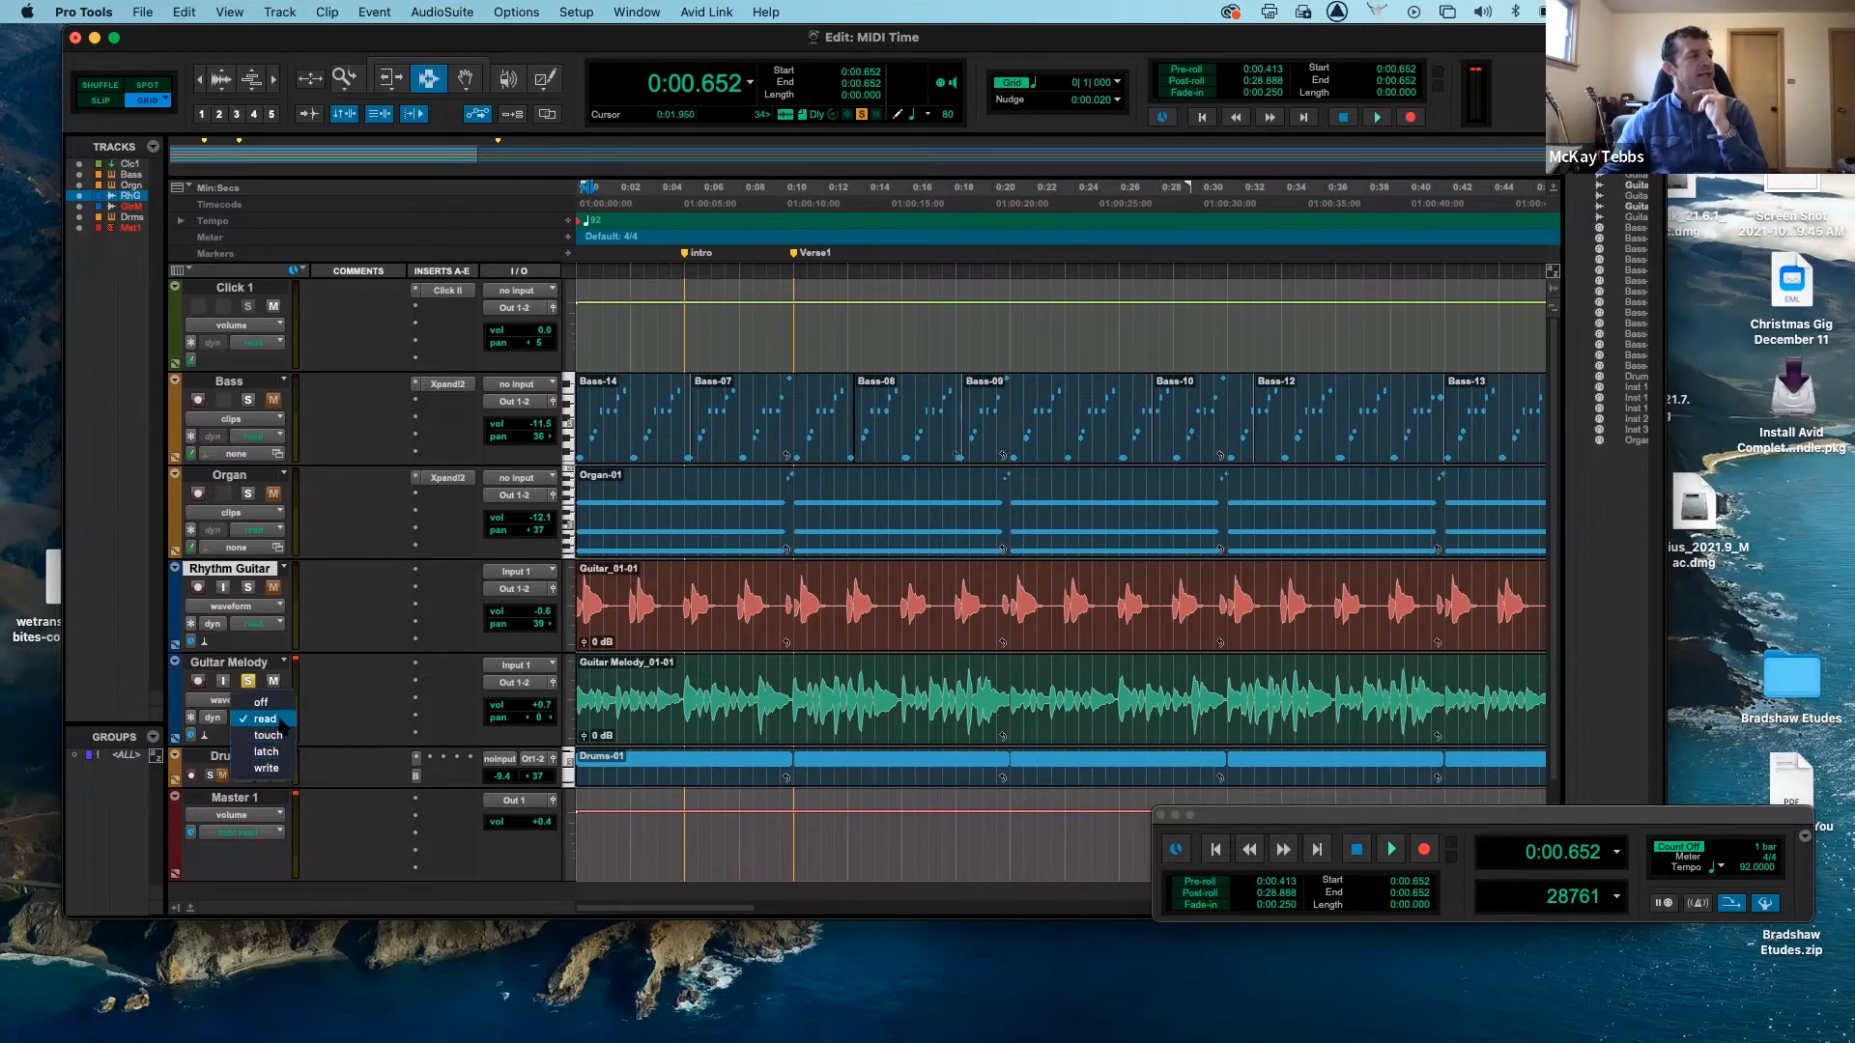
pyautogui.click(280, 722)
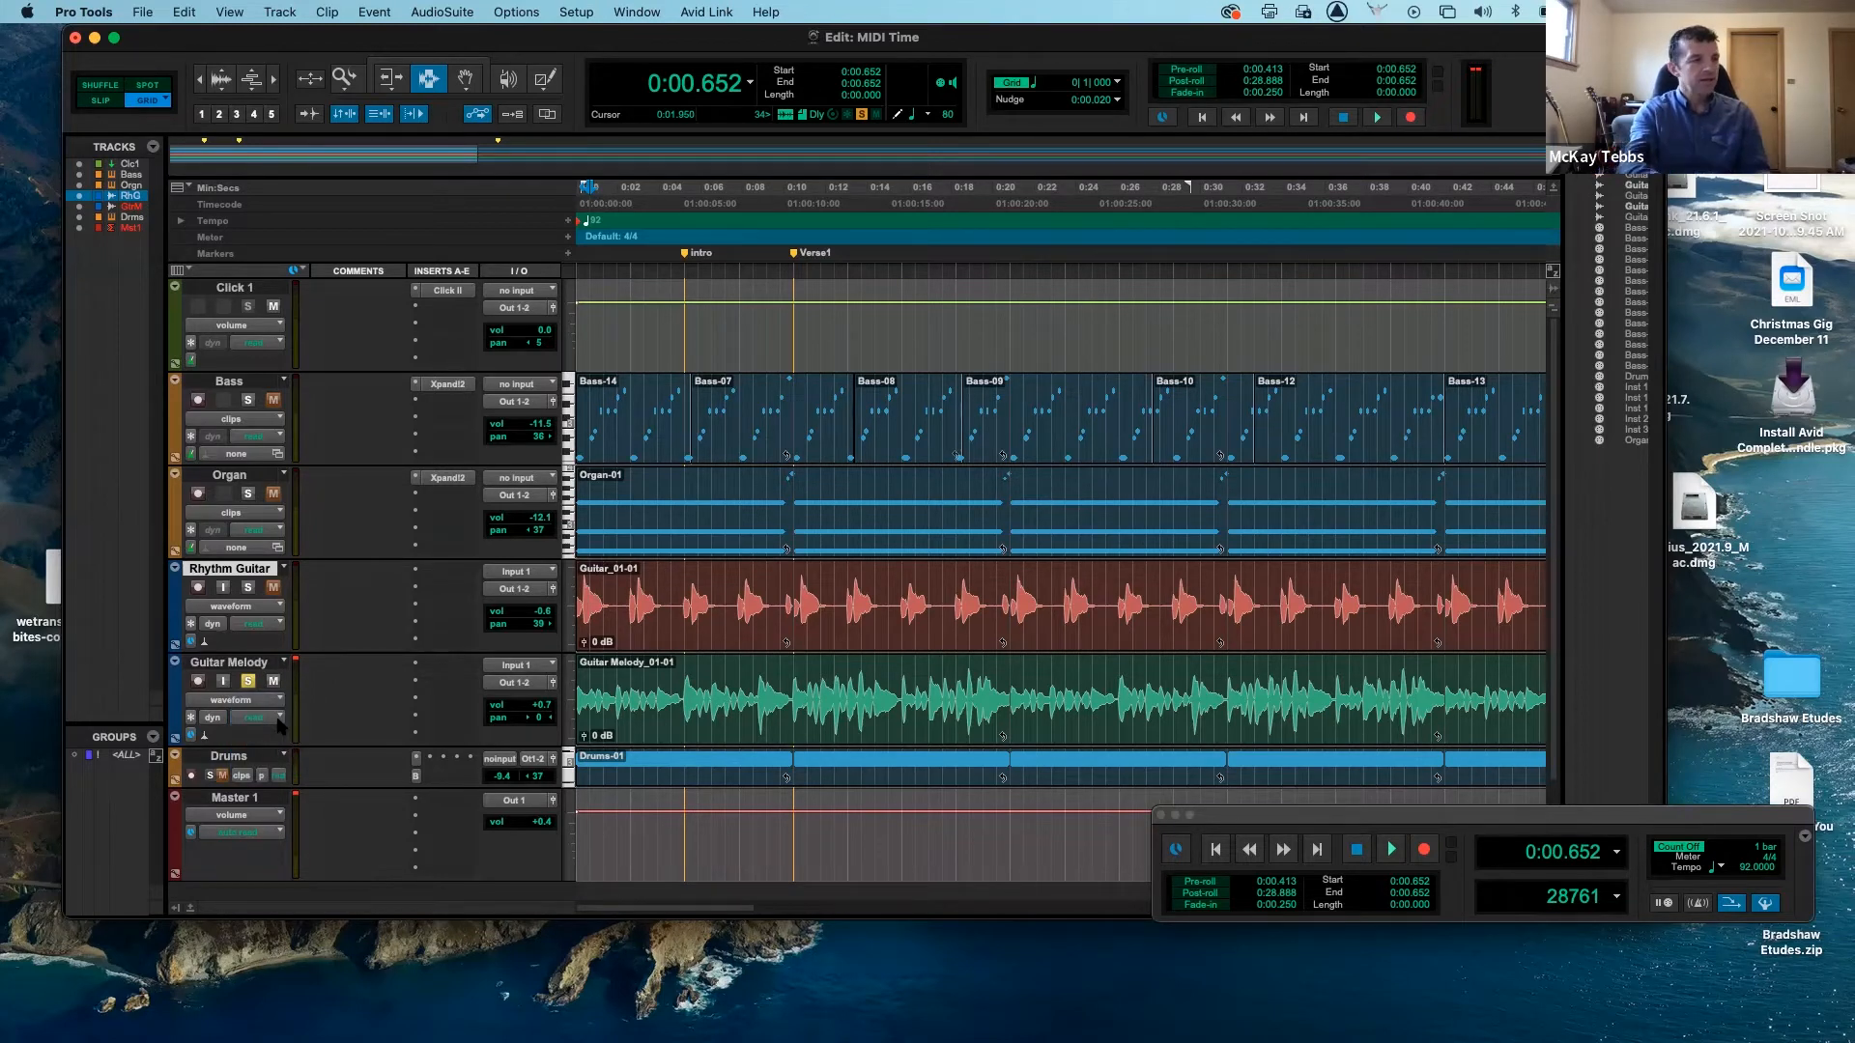
# - Set the Guitar Melody track's automation mode to off and then to write in the Mix window, and return to the Edit window
pyautogui.press('super+equal')
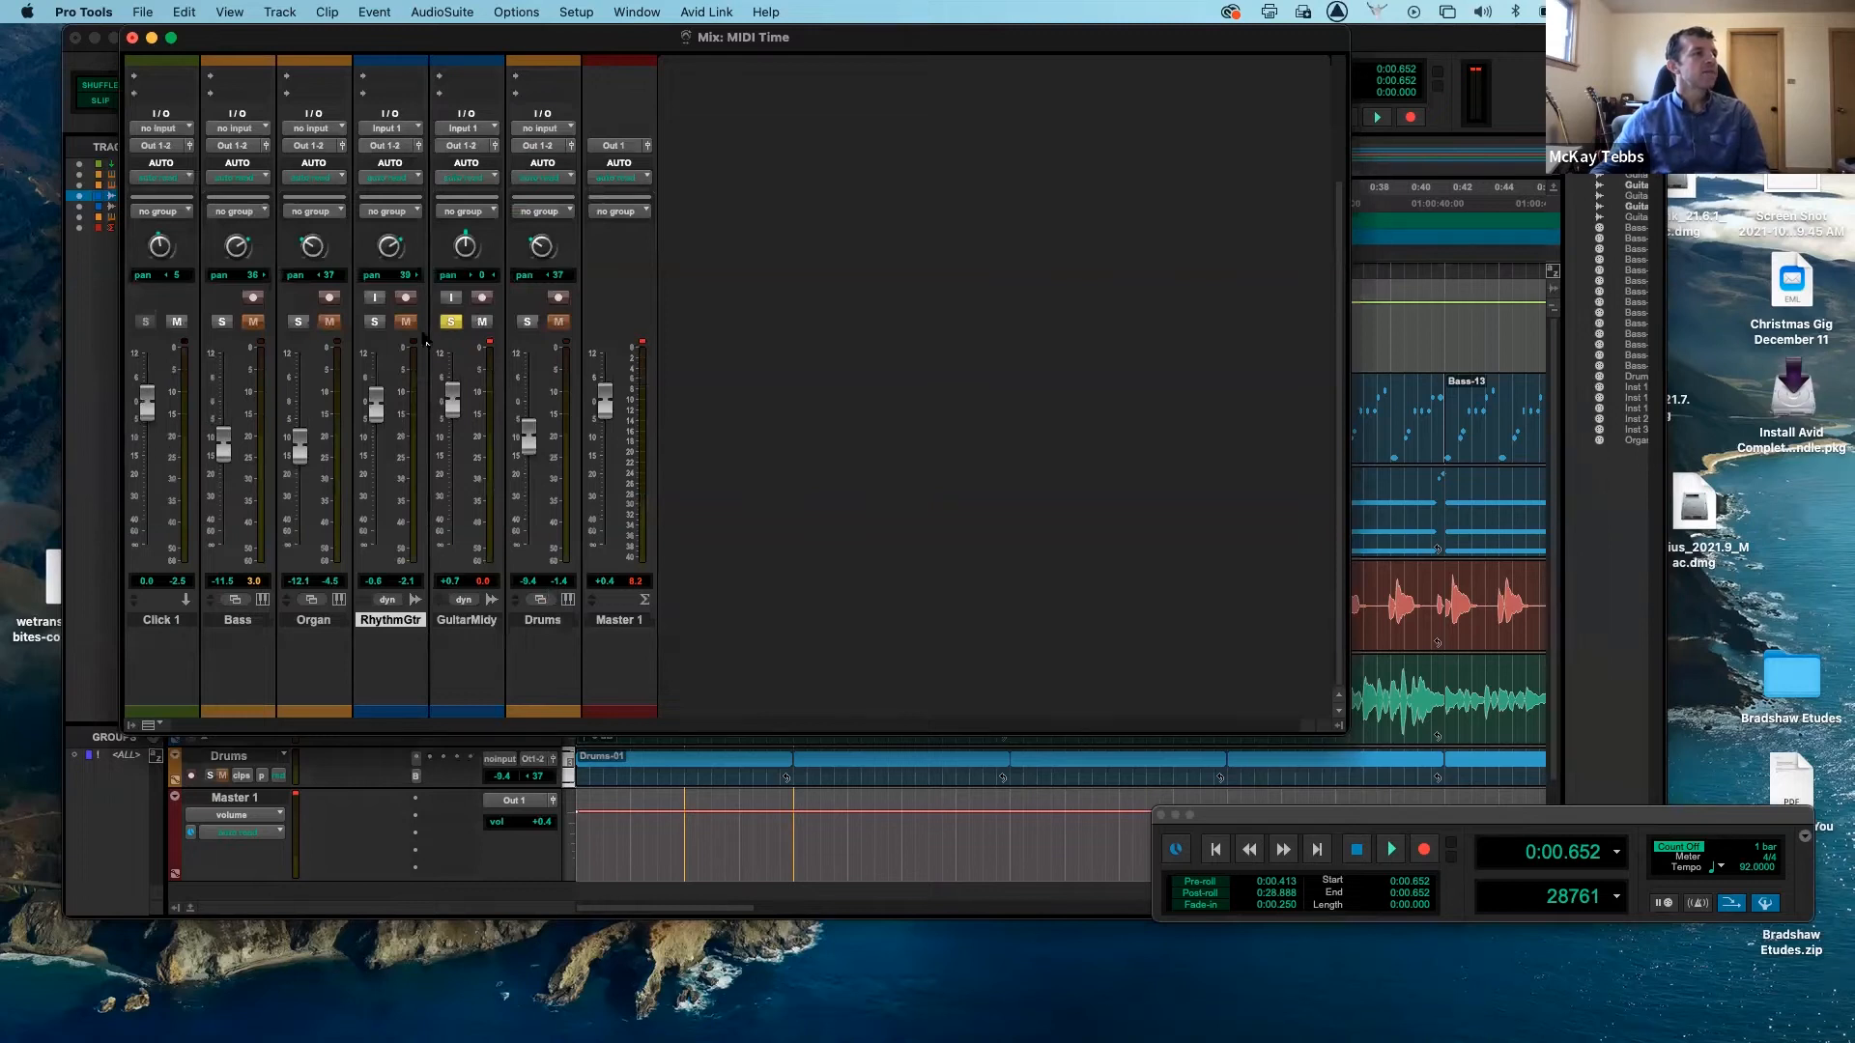
pyautogui.scroll(5, 466, 302)
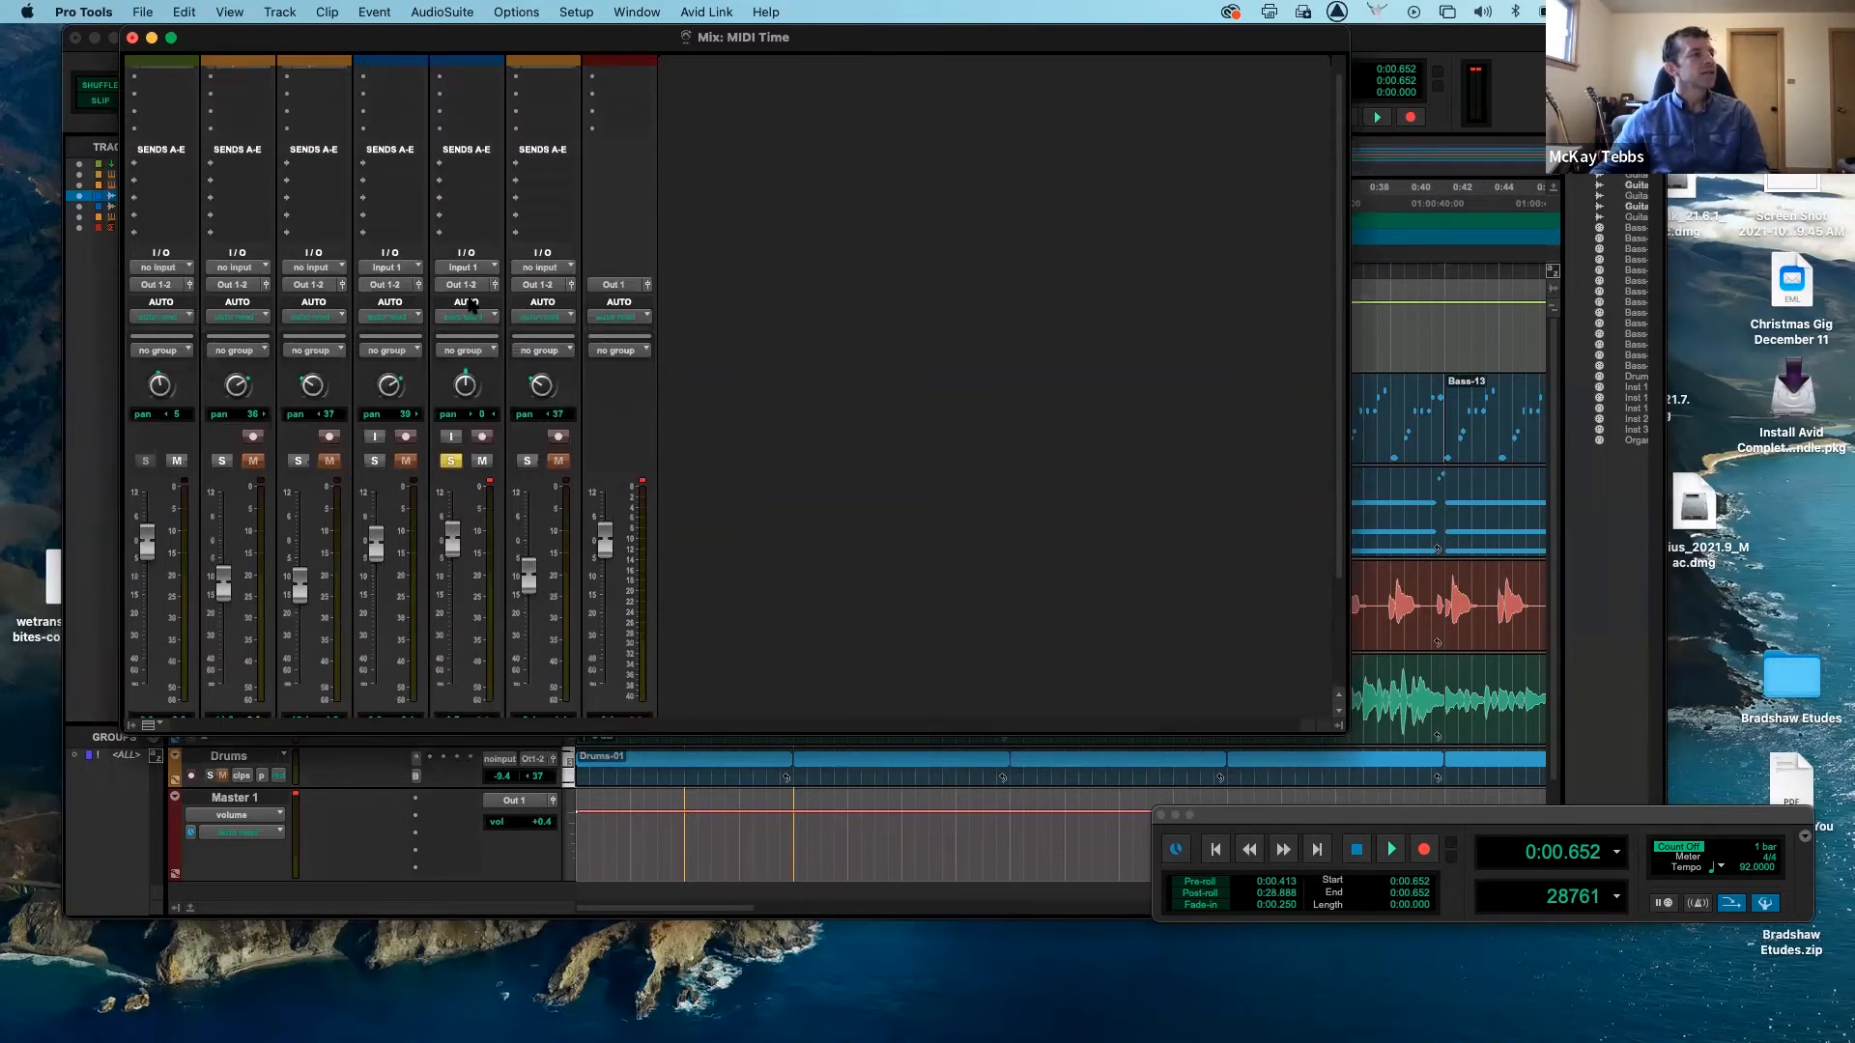
pyautogui.click(486, 318)
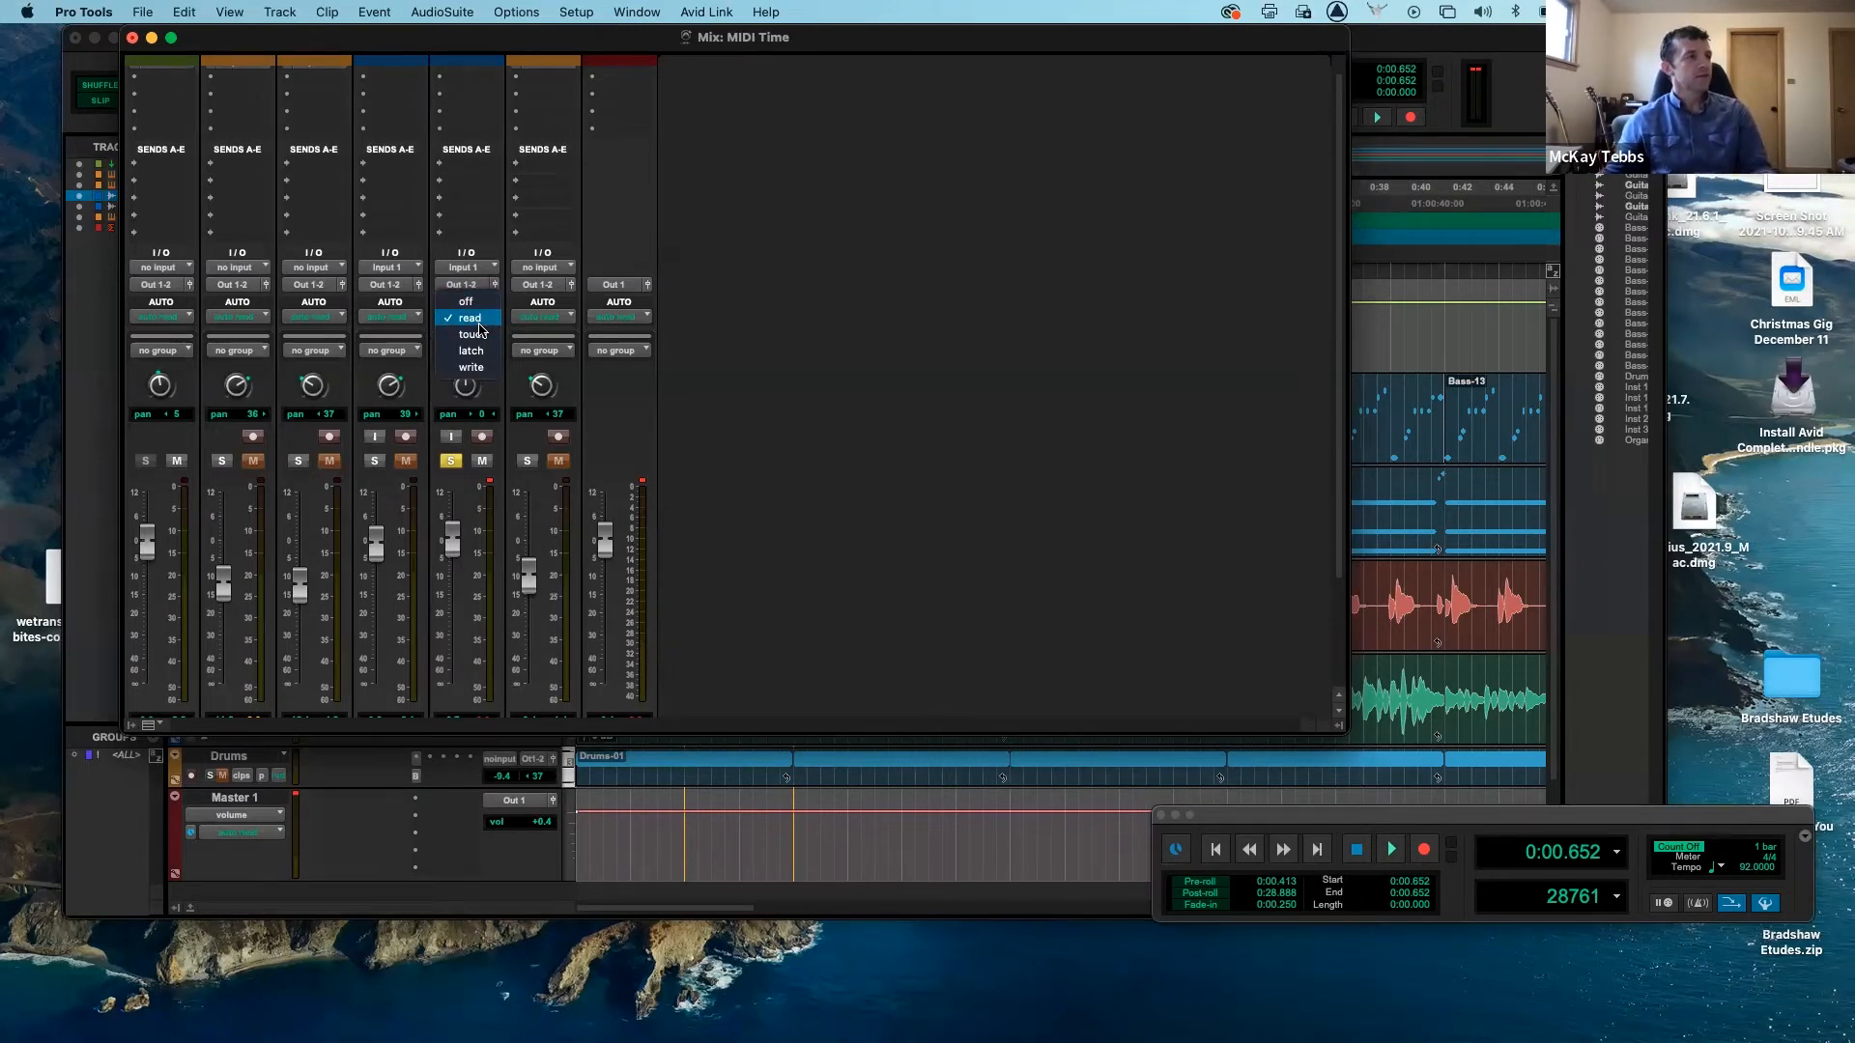
pyautogui.click(470, 302)
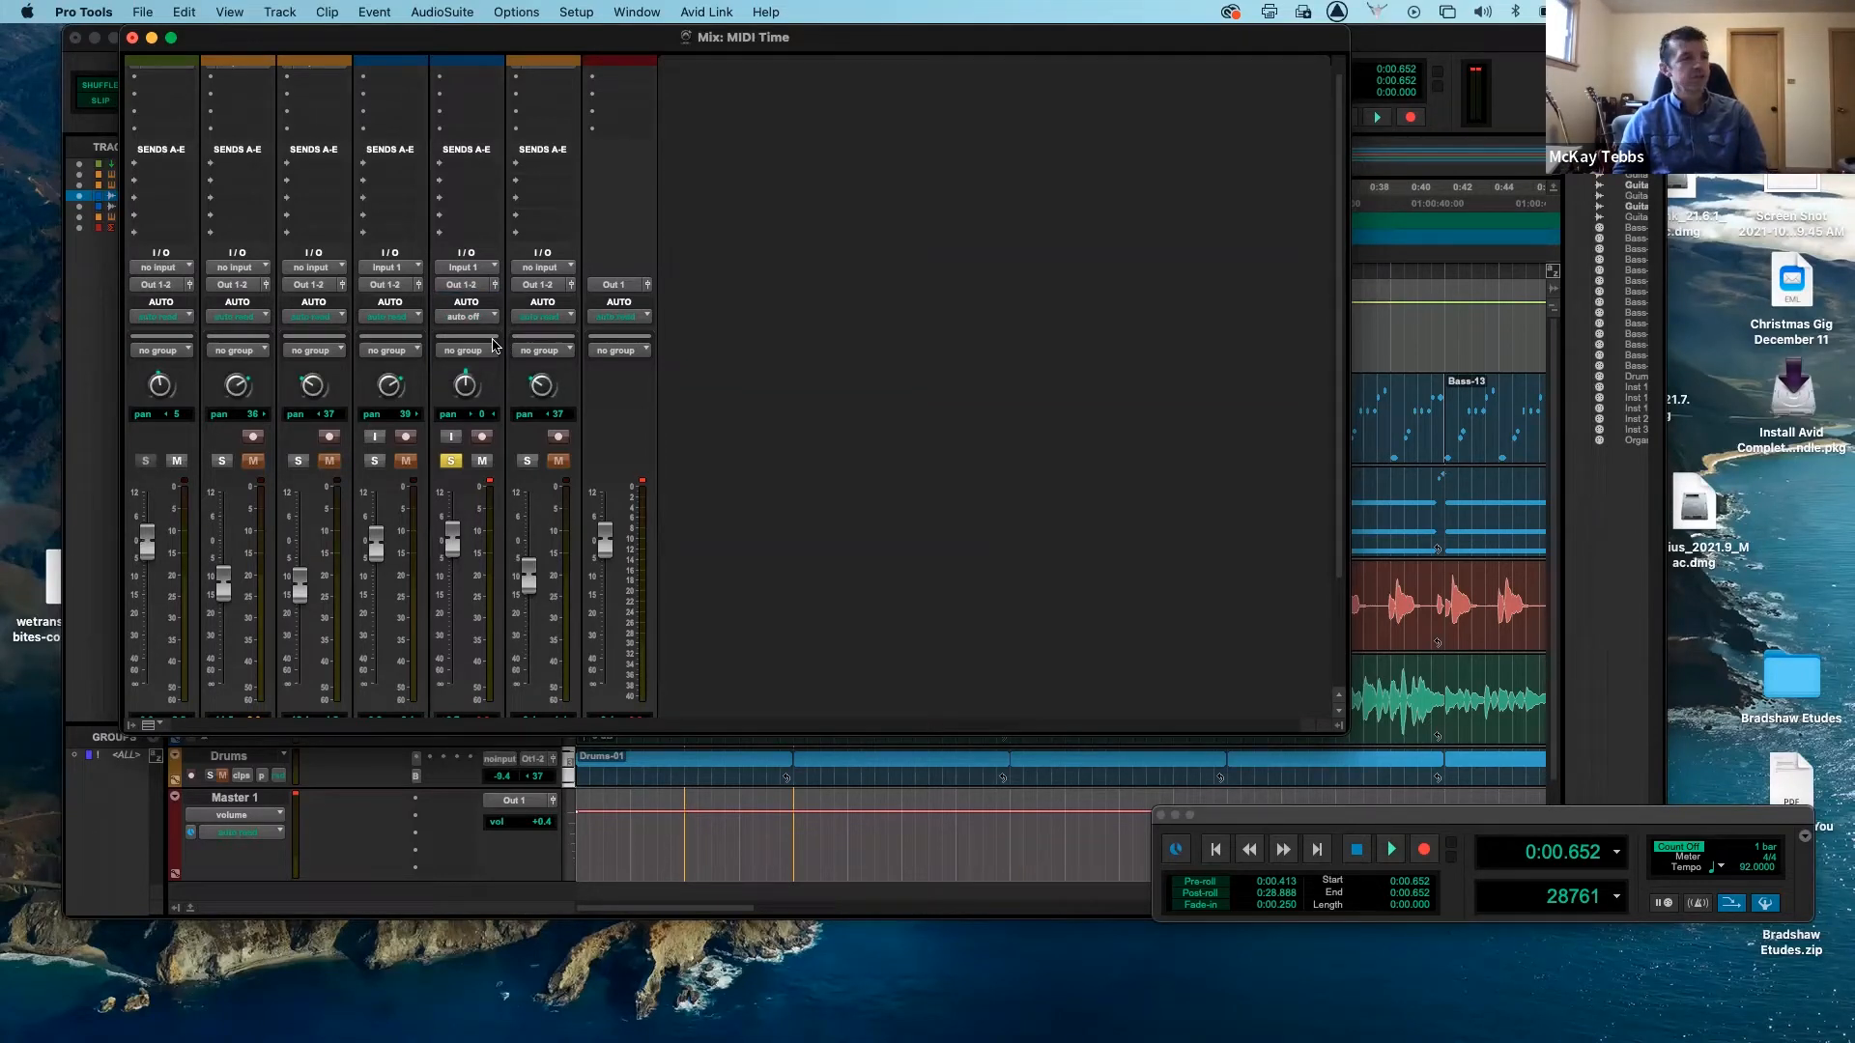
pyautogui.click(485, 319)
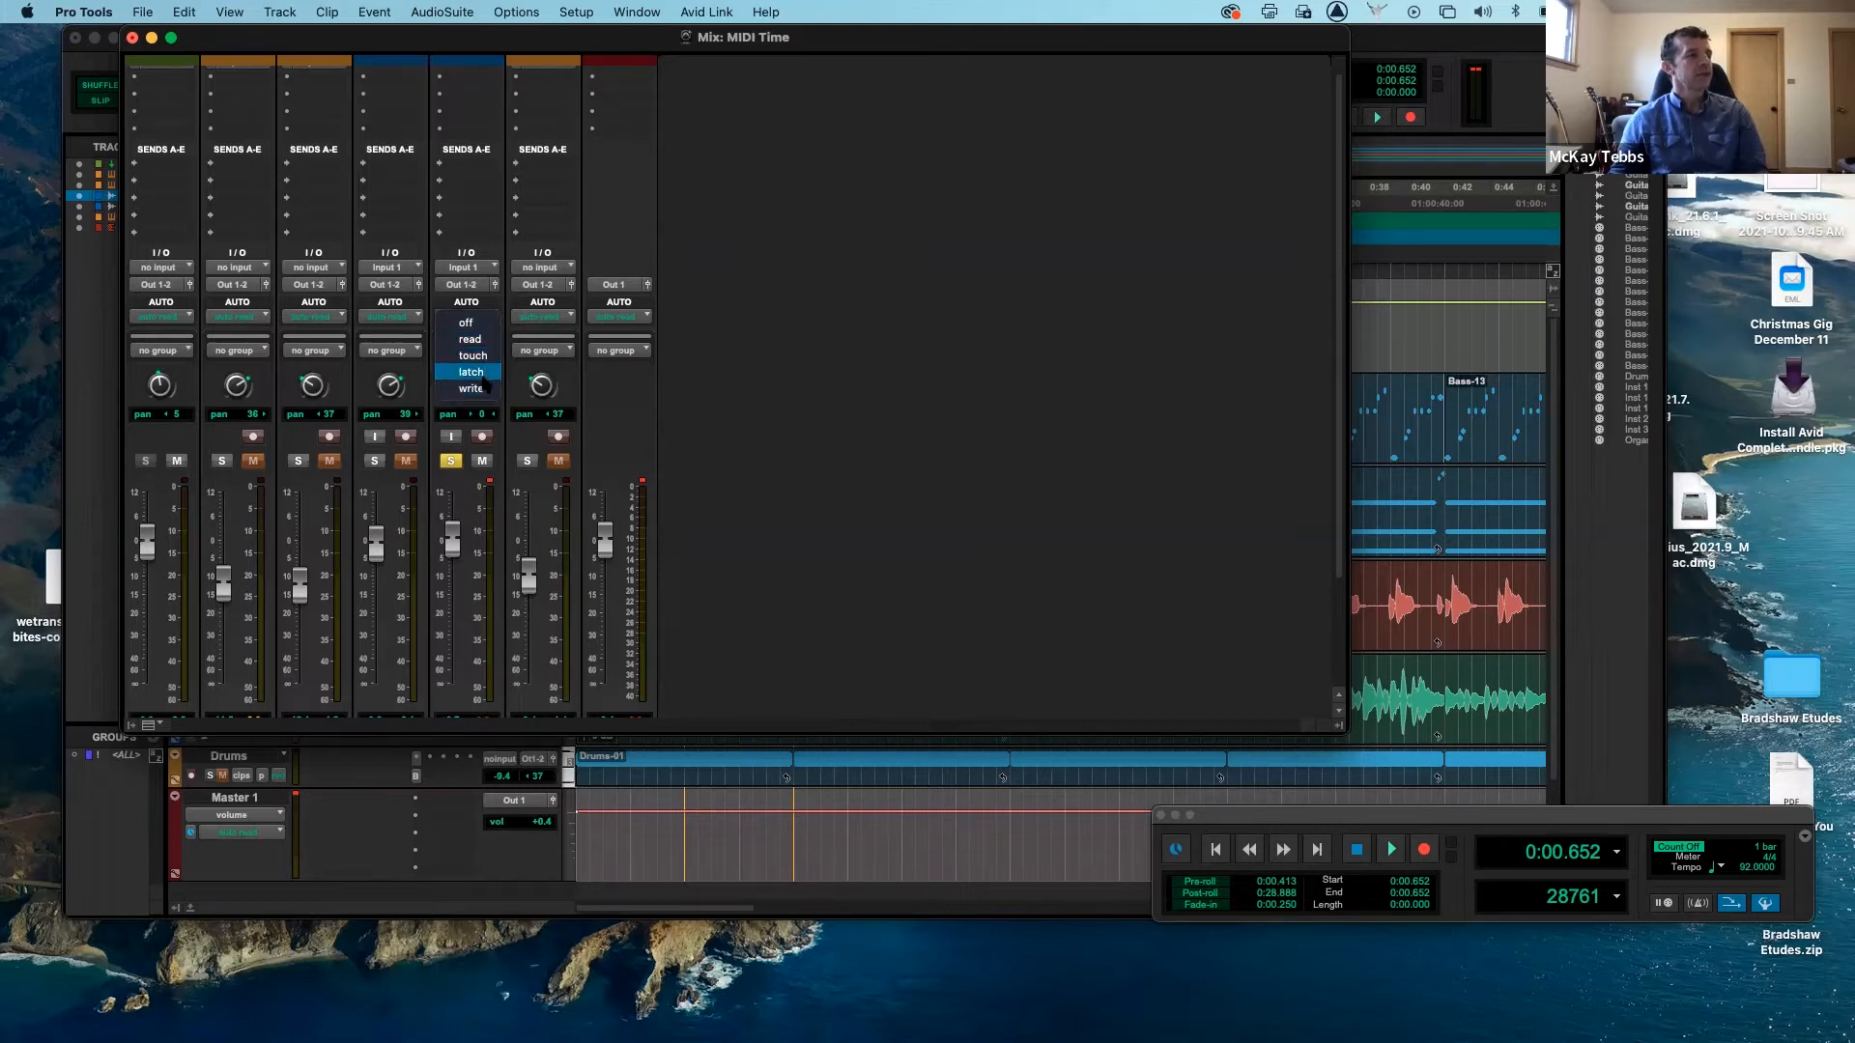
pyautogui.click(486, 386)
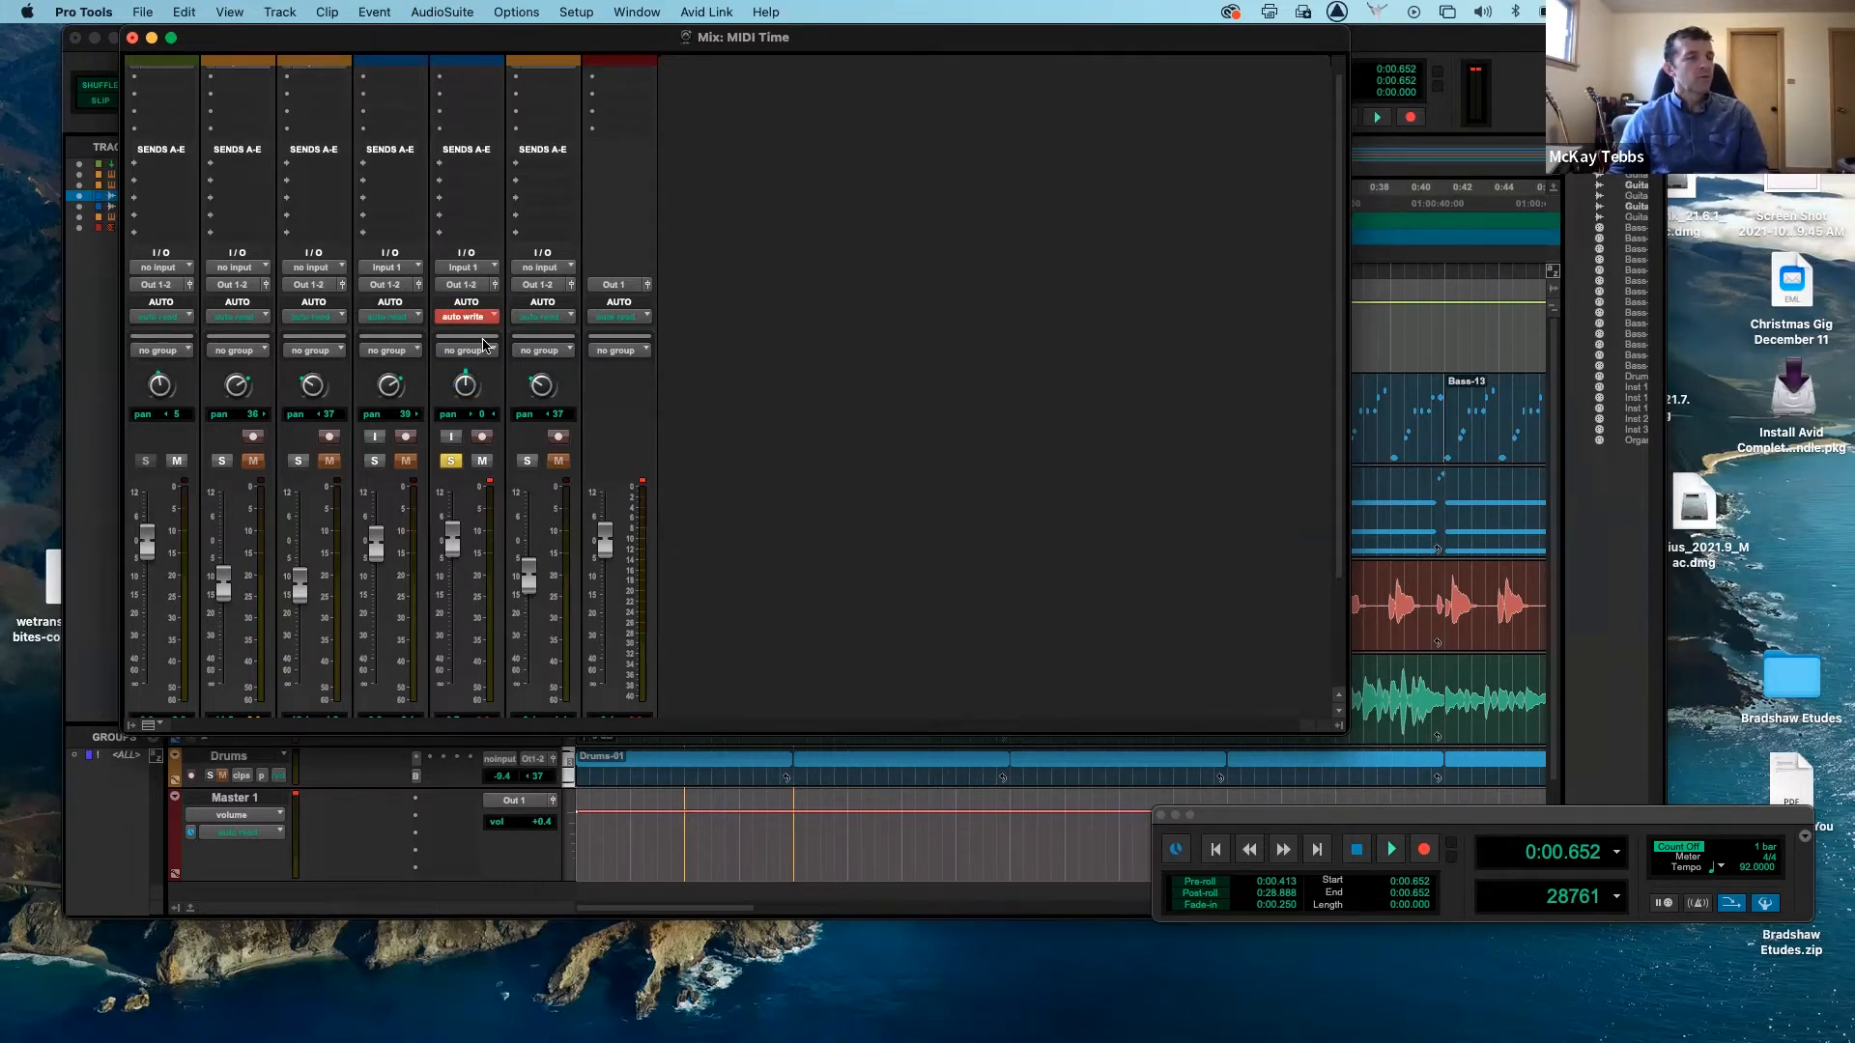
pyautogui.press('super+equal')
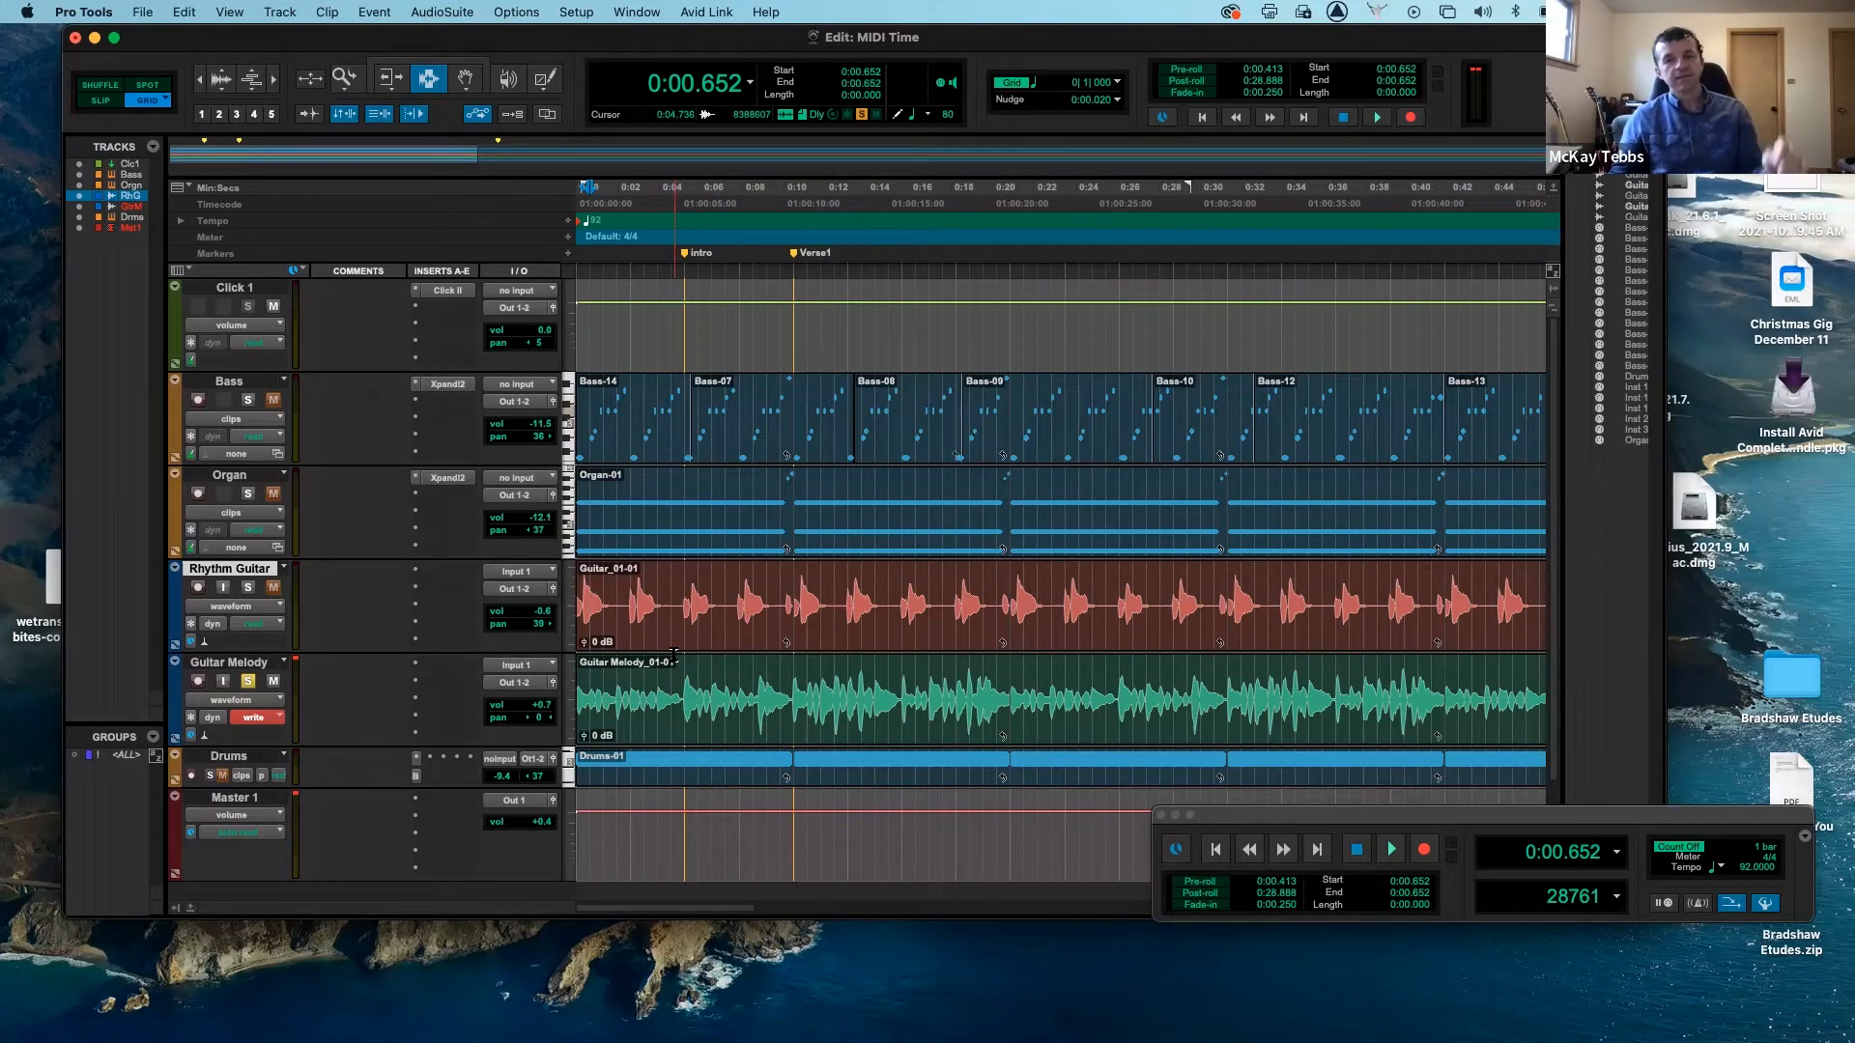
# - Open the Automation window and leave only plug-in, volume and pan write-enabled
pyautogui.click(637, 12)
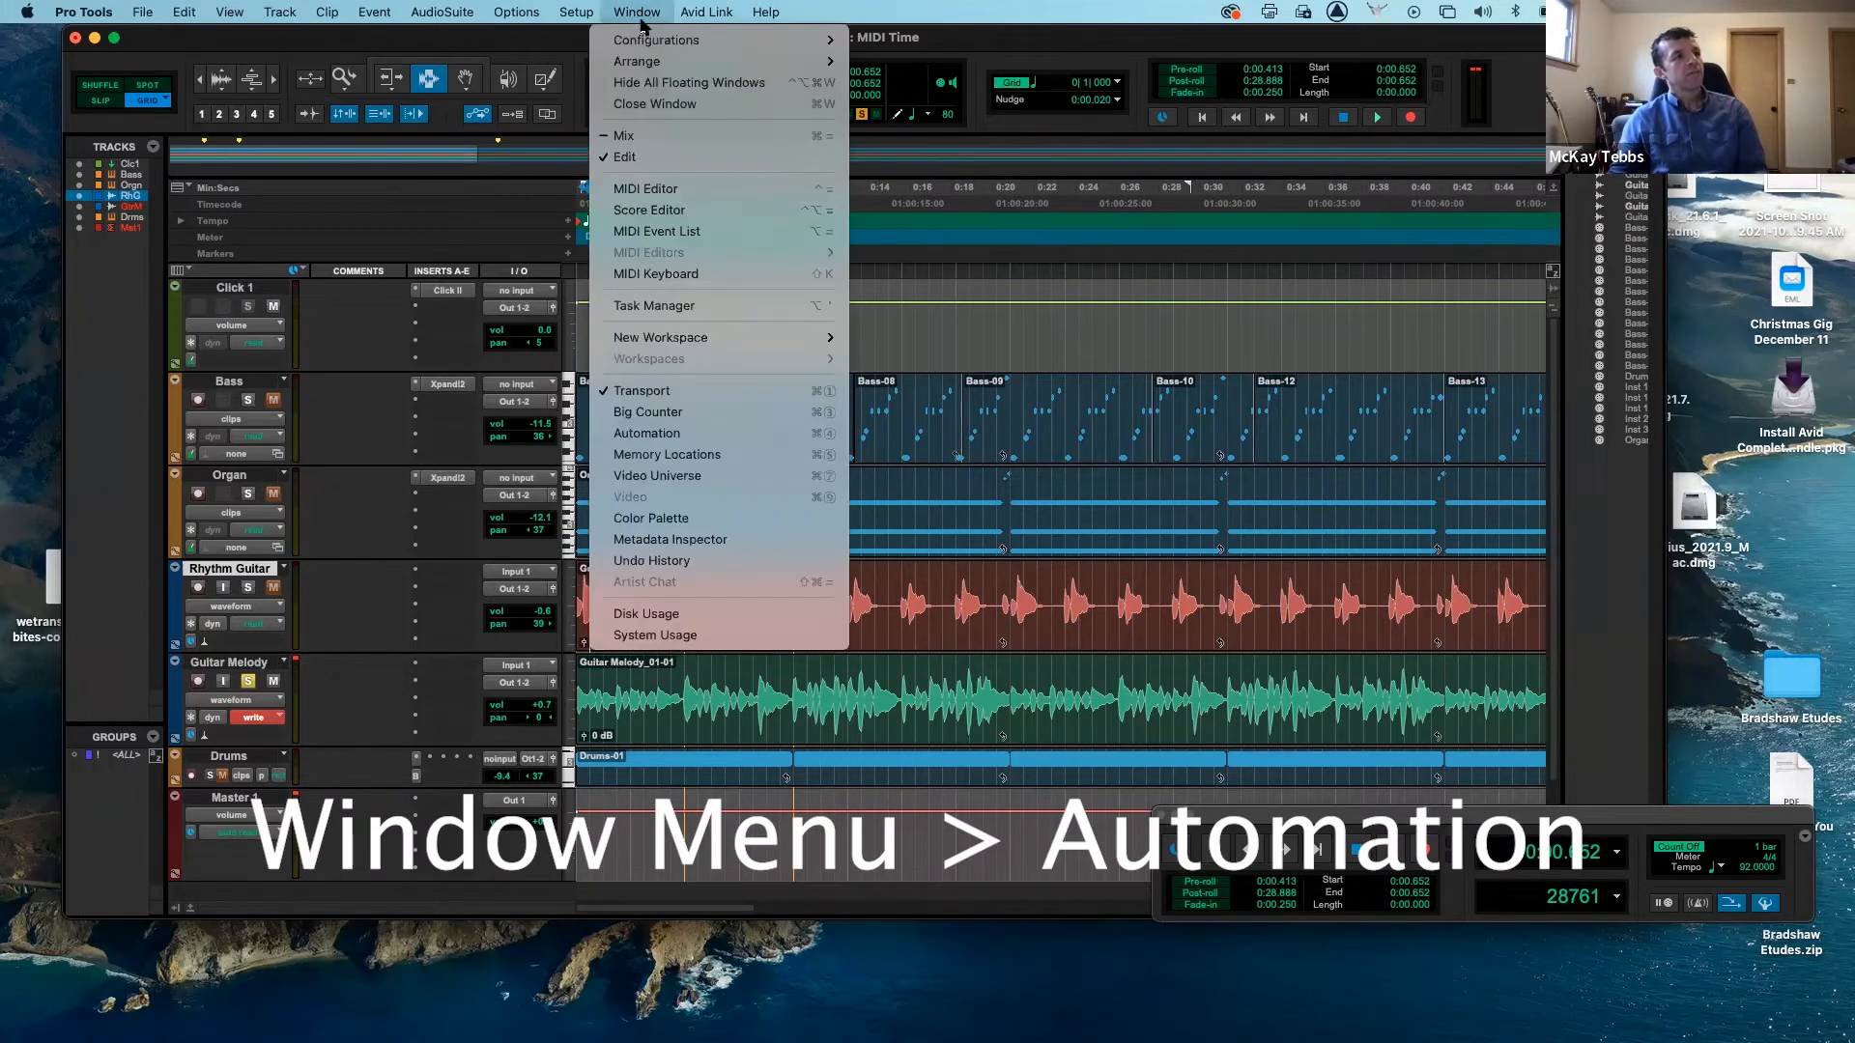
pyautogui.click(665, 434)
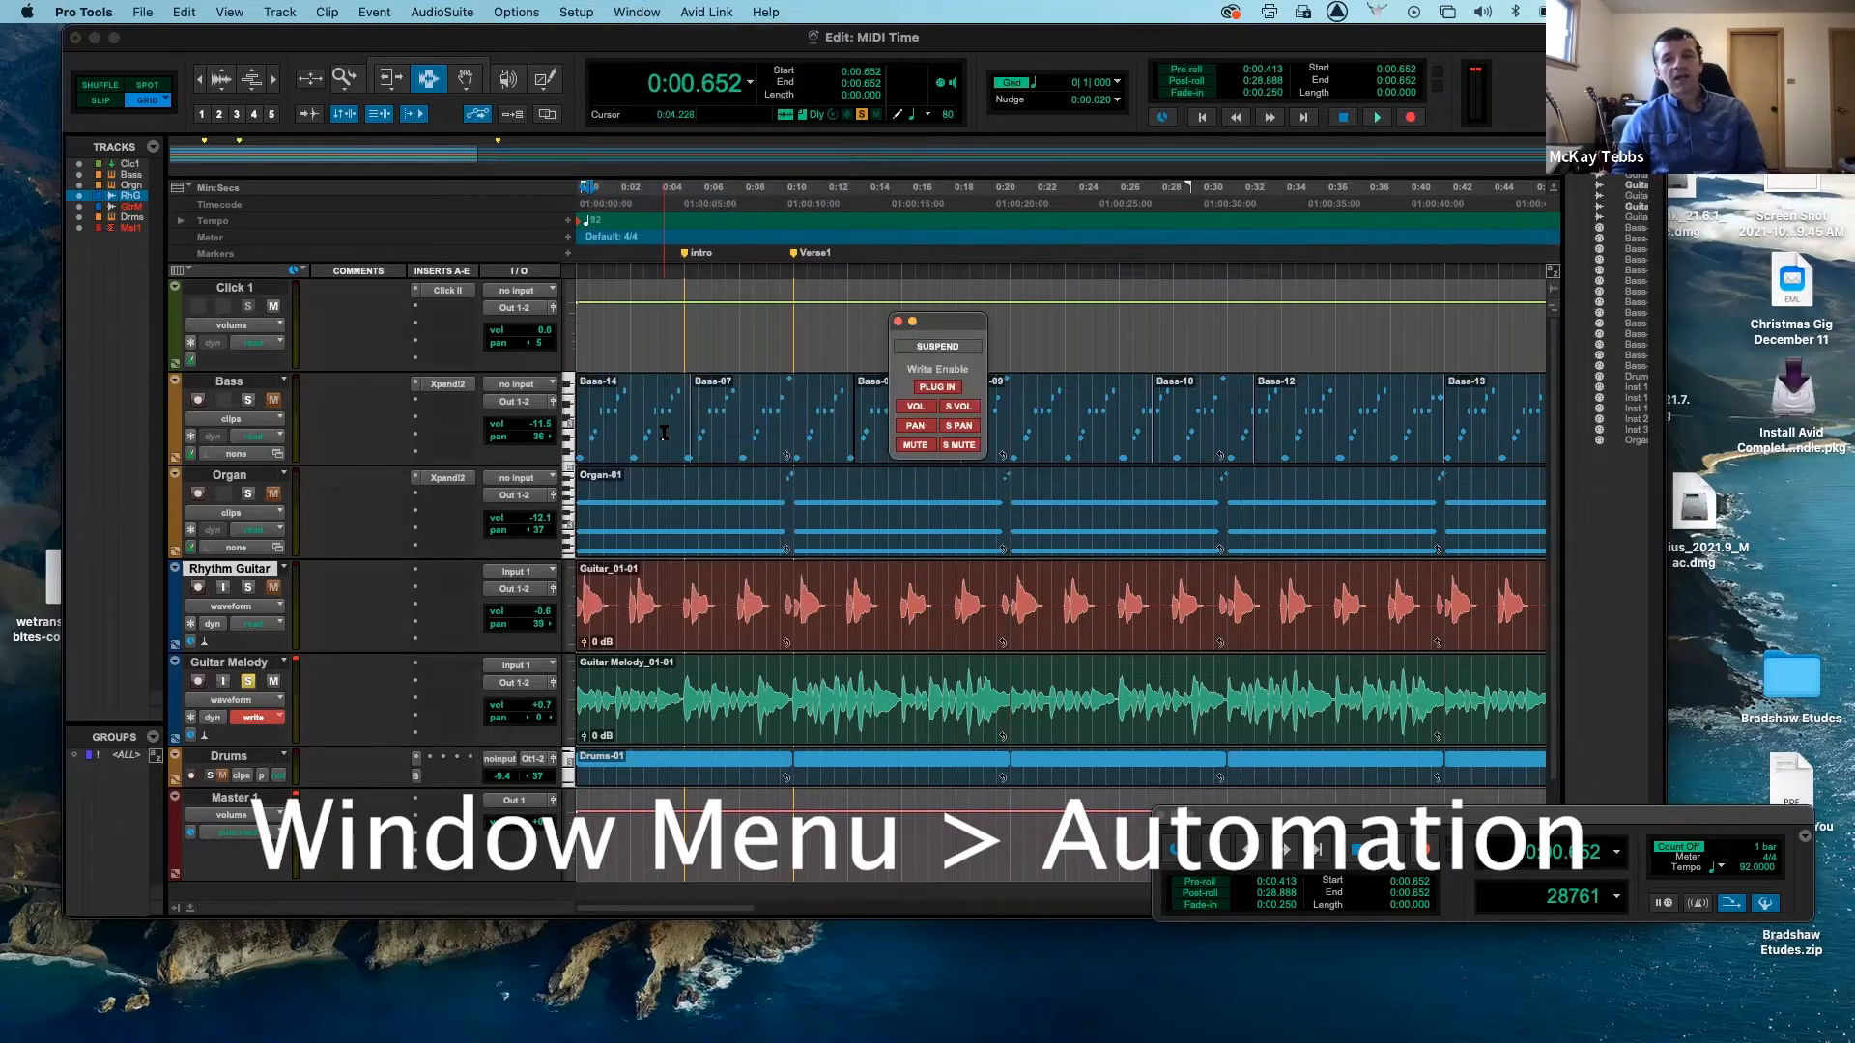
pyautogui.moveTo(949, 321)
pyautogui.mouseDown()
pyautogui.moveTo(873, 412)
pyautogui.moveTo(951, 367)
pyautogui.moveTo(903, 307)
pyautogui.moveTo(916, 367)
pyautogui.moveTo(937, 330)
pyautogui.moveTo(919, 335)
pyautogui.mouseUp()
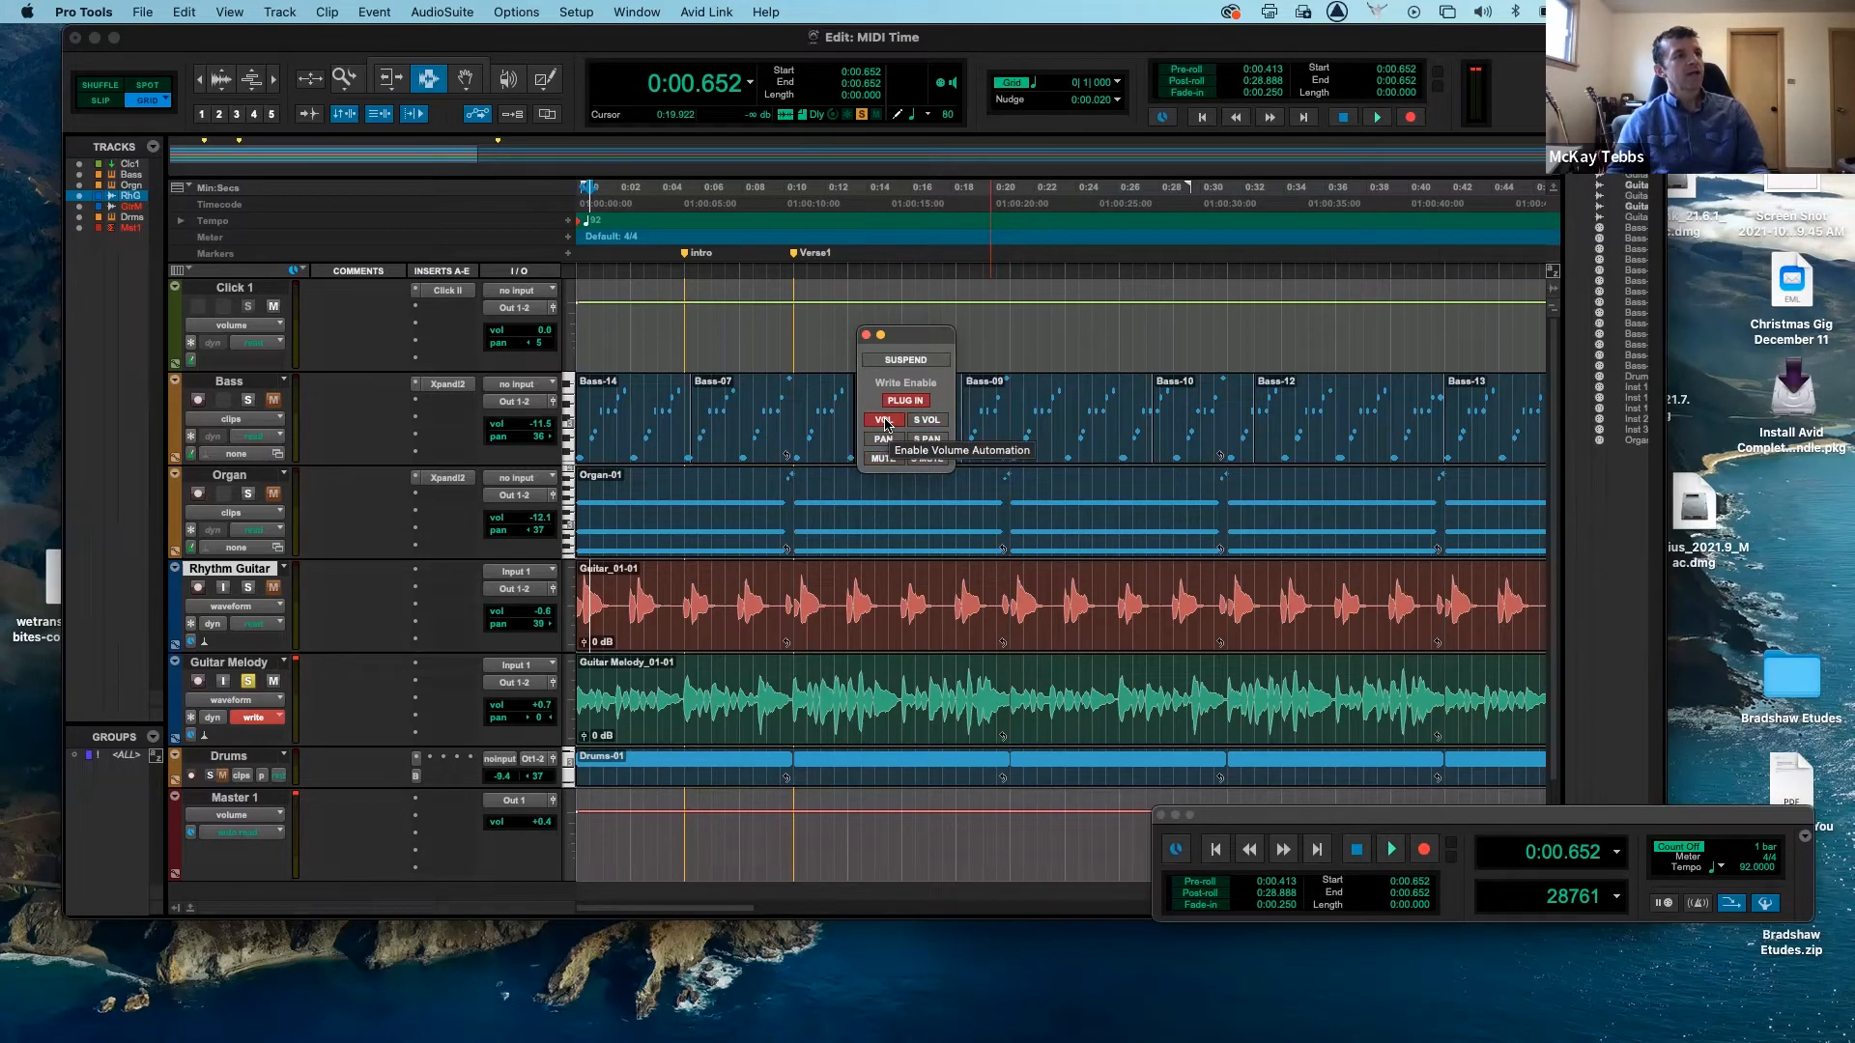
pyautogui.click(885, 440)
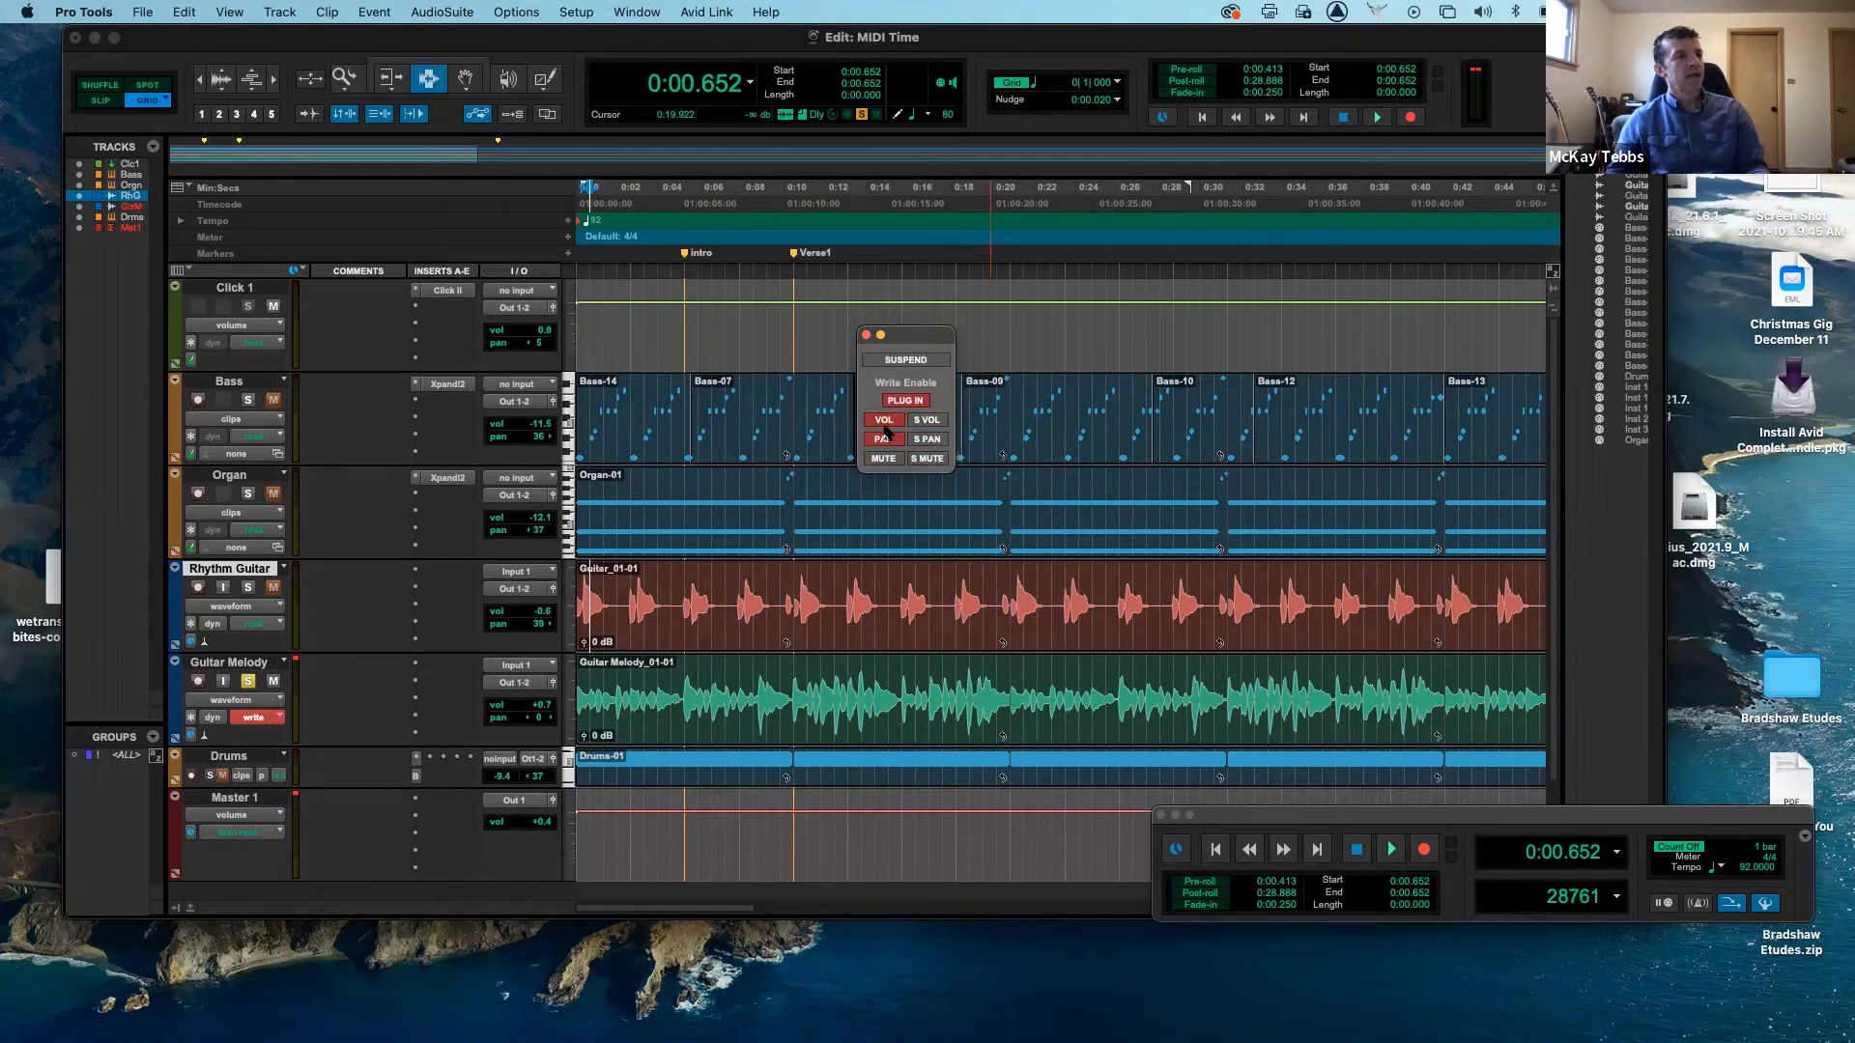
# - Disable pan write-enable in the Automation window, leaving only plug-in and volume write-enabled
pyautogui.click(883, 422)
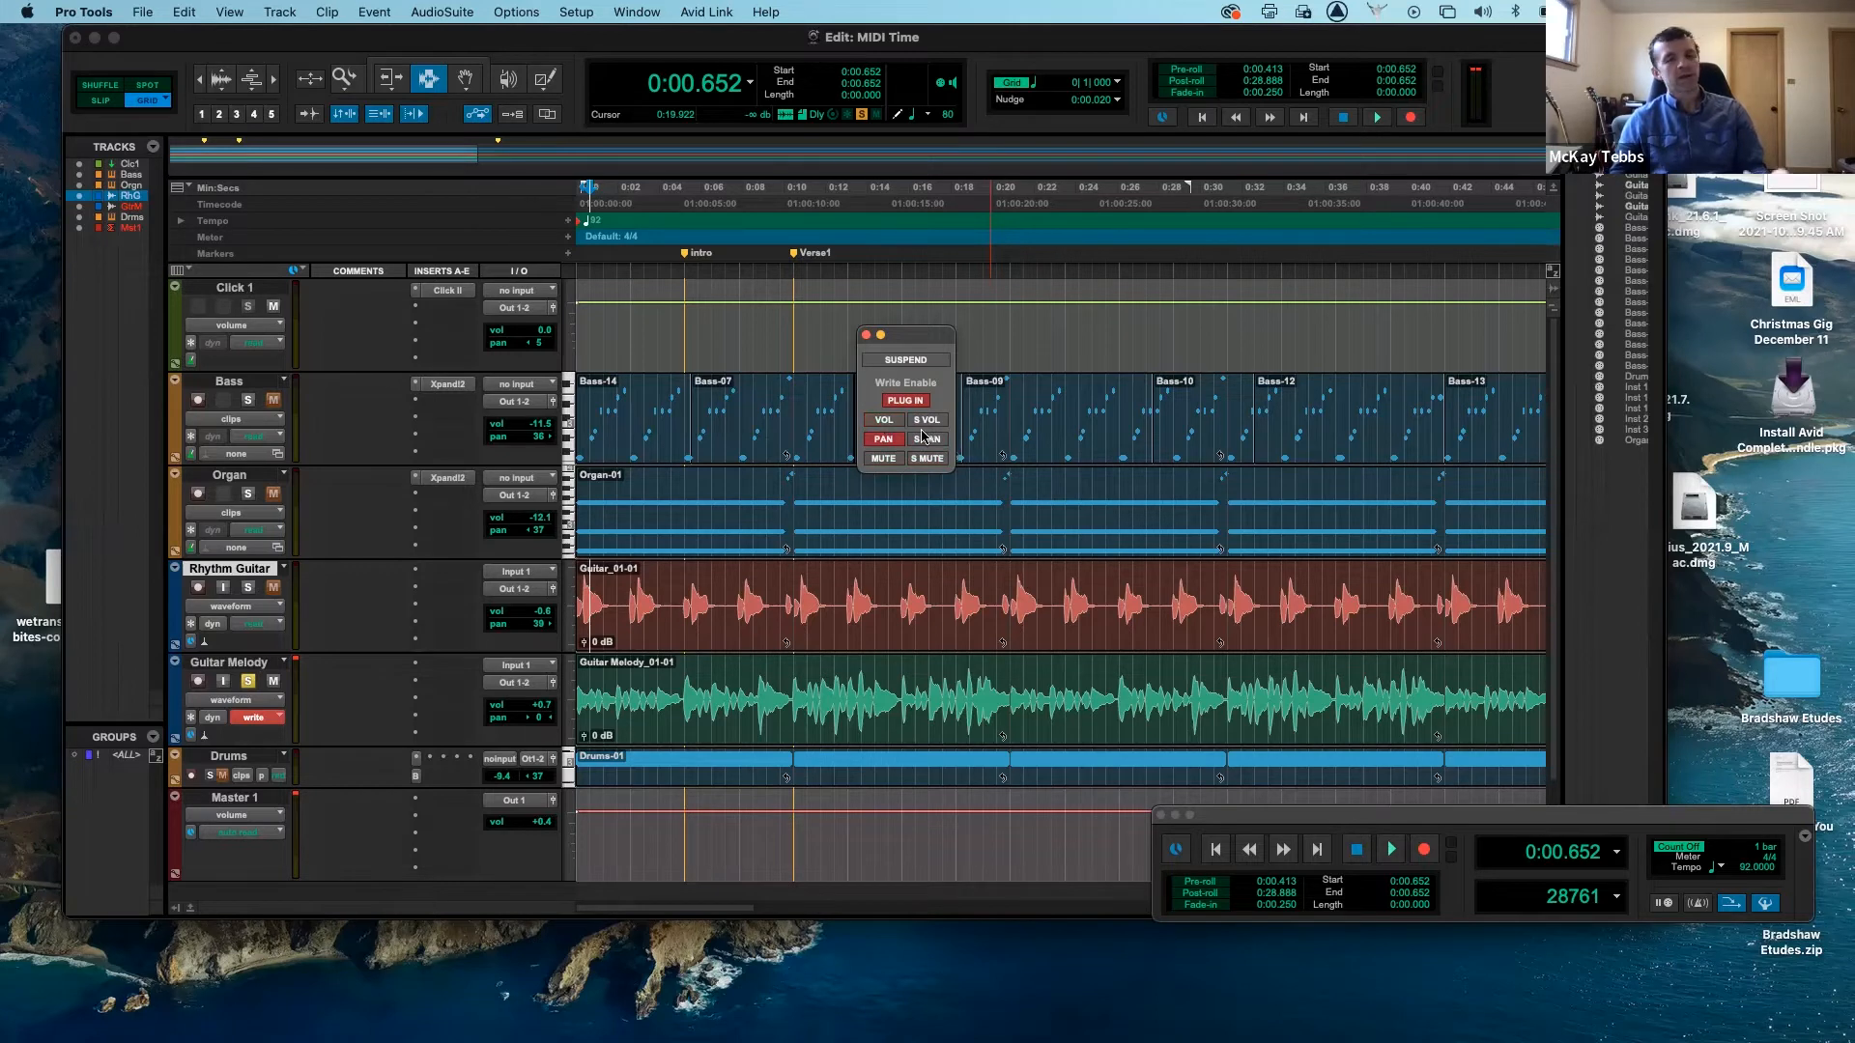
pyautogui.click(883, 425)
pyautogui.click(888, 438)
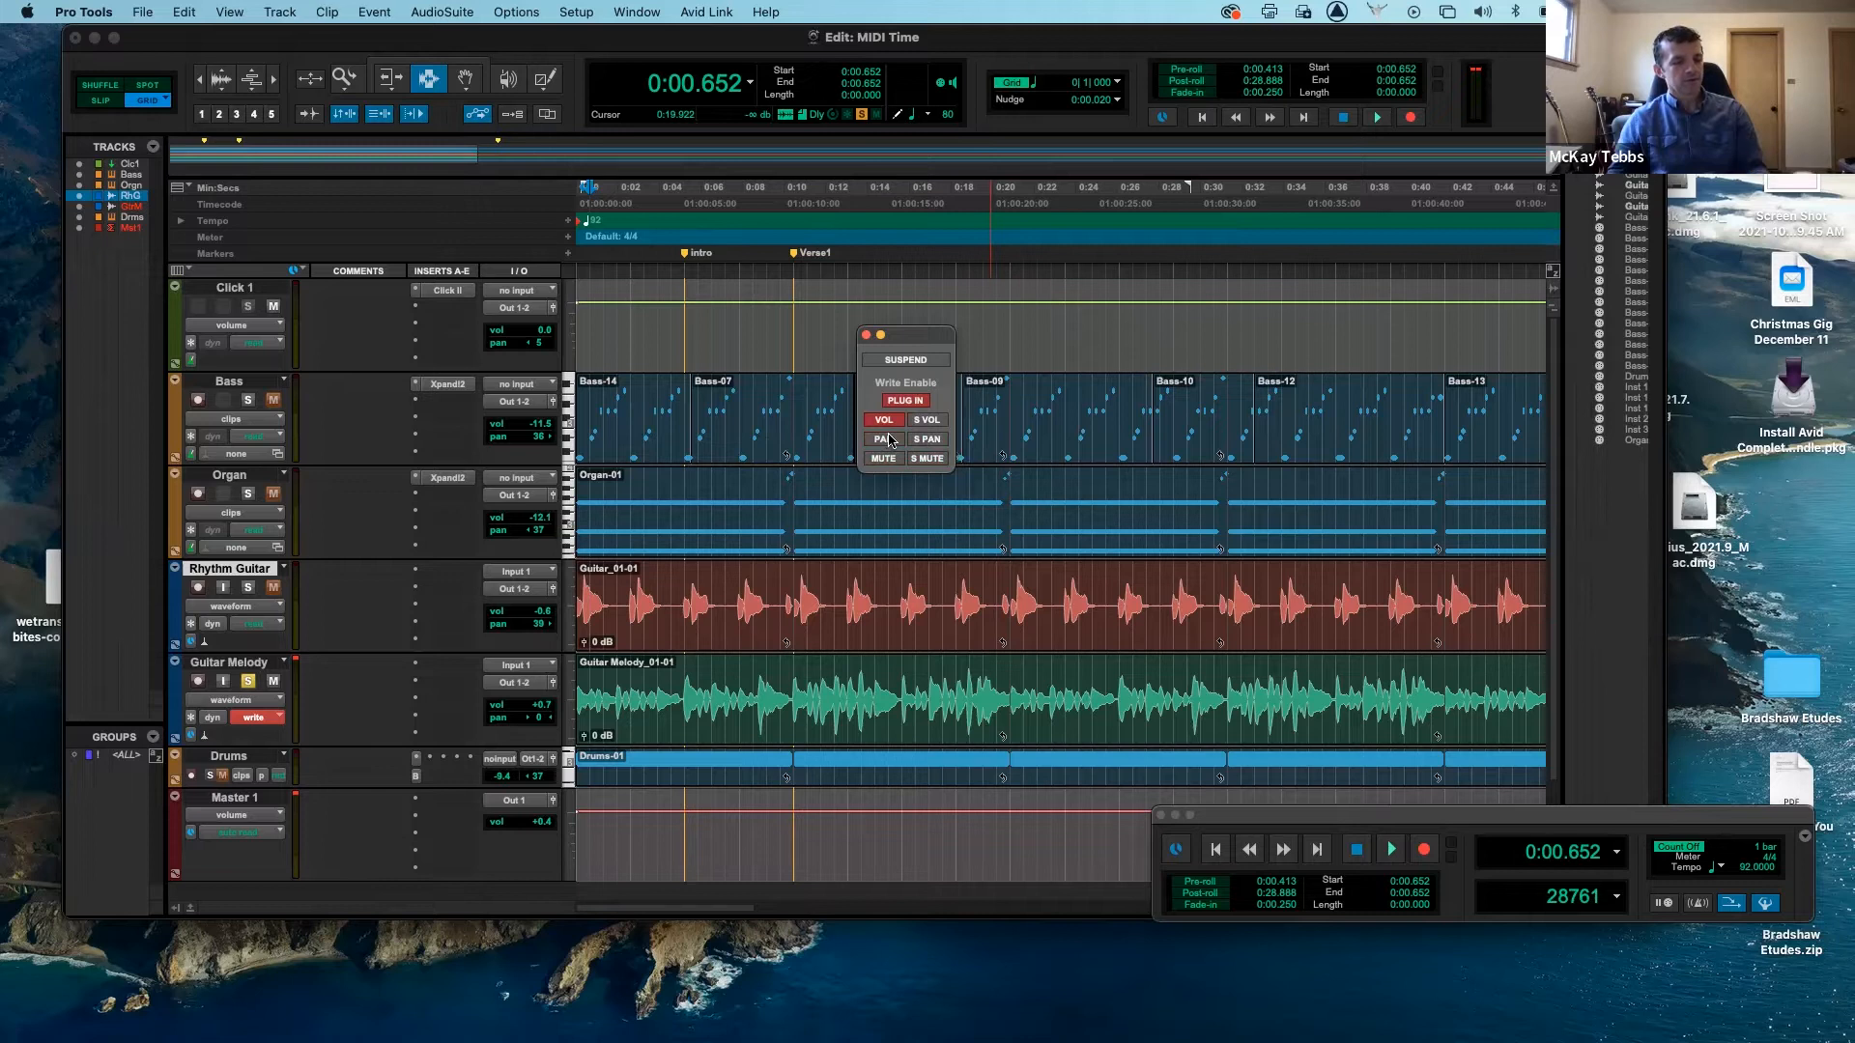
# - Suspend all automation and reactivate it, twice in a row
pyautogui.click(906, 360)
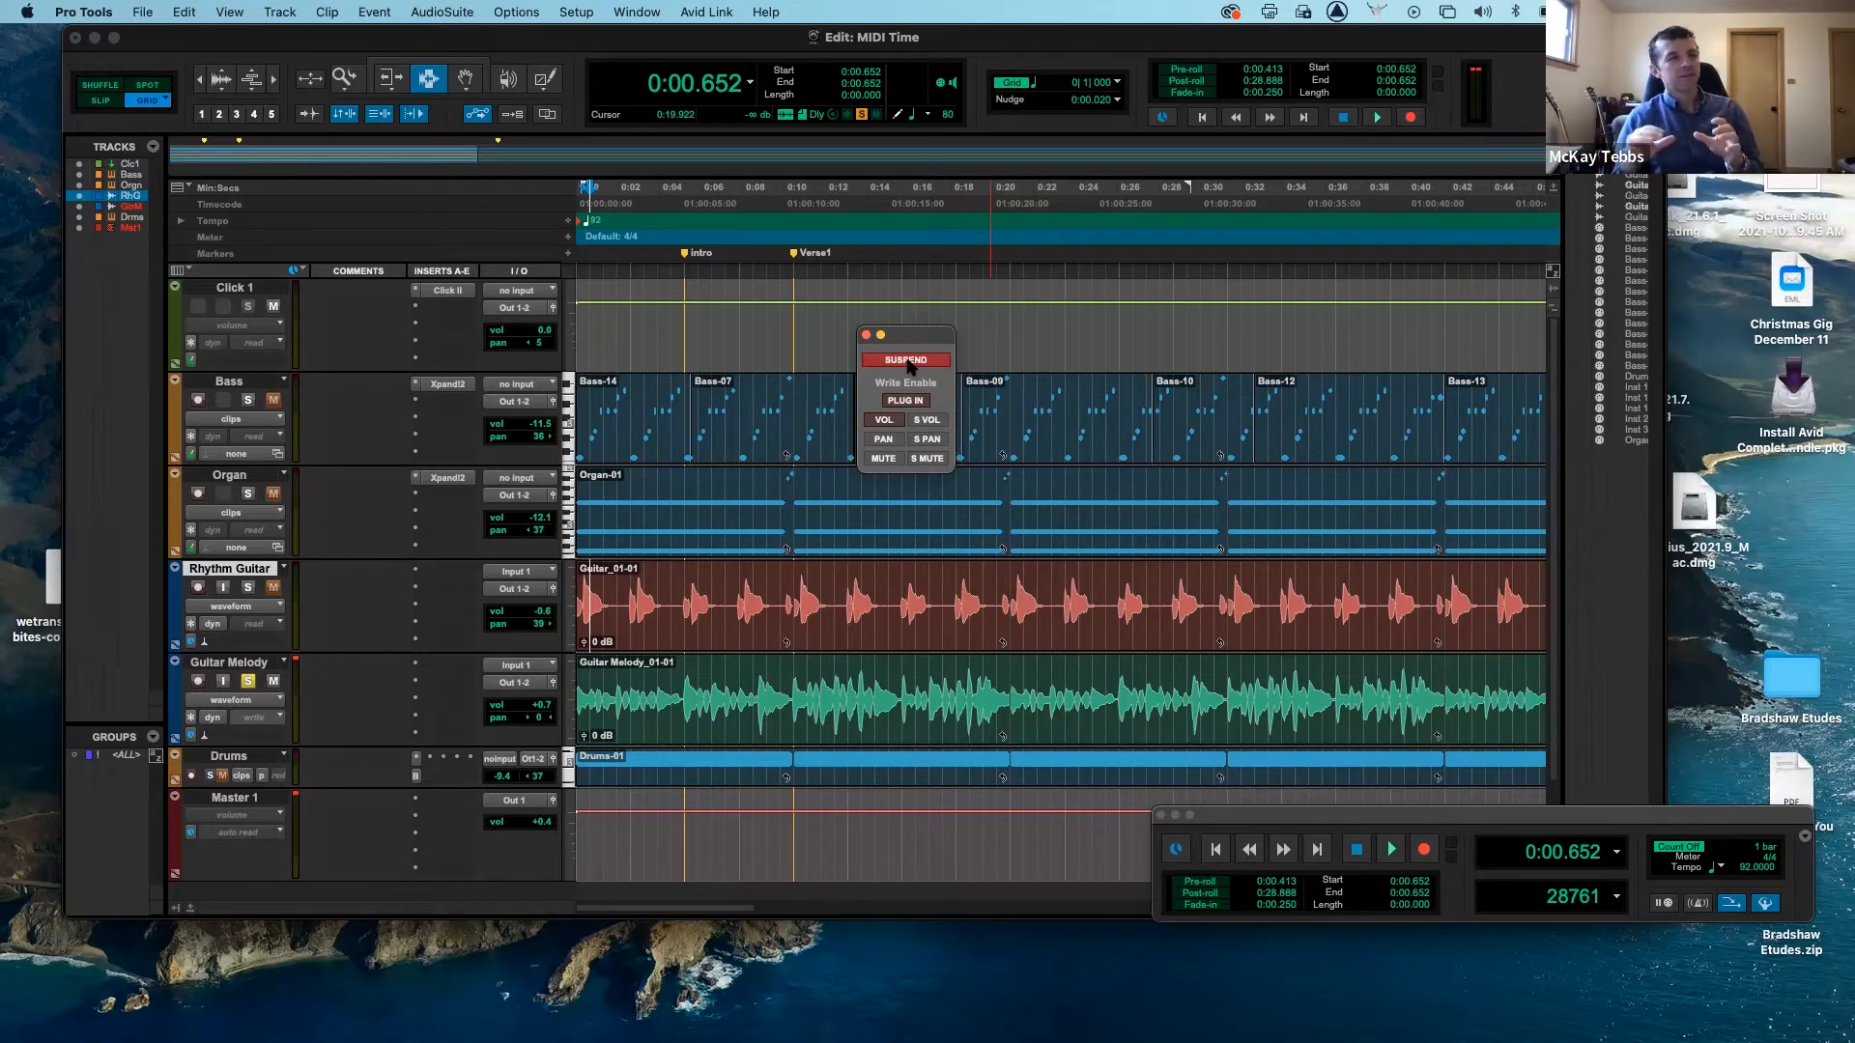
pyautogui.click(906, 360)
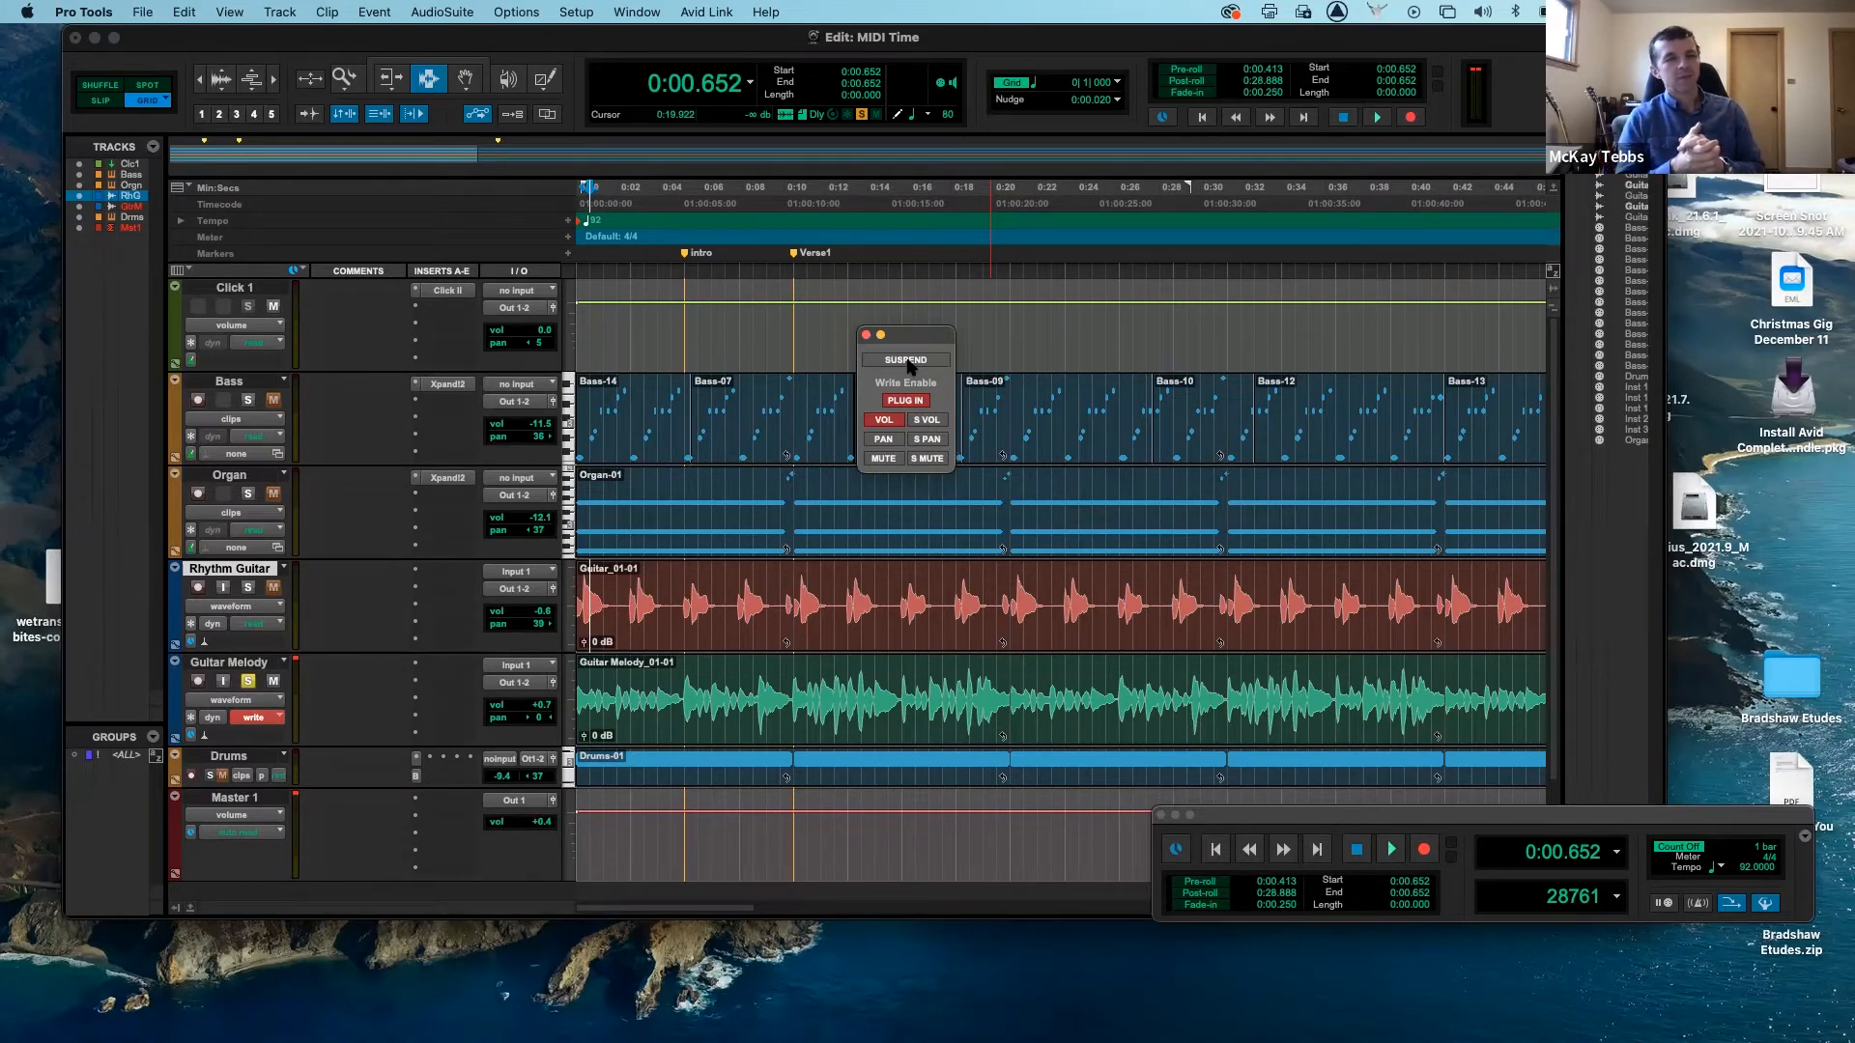
pyautogui.click(907, 361)
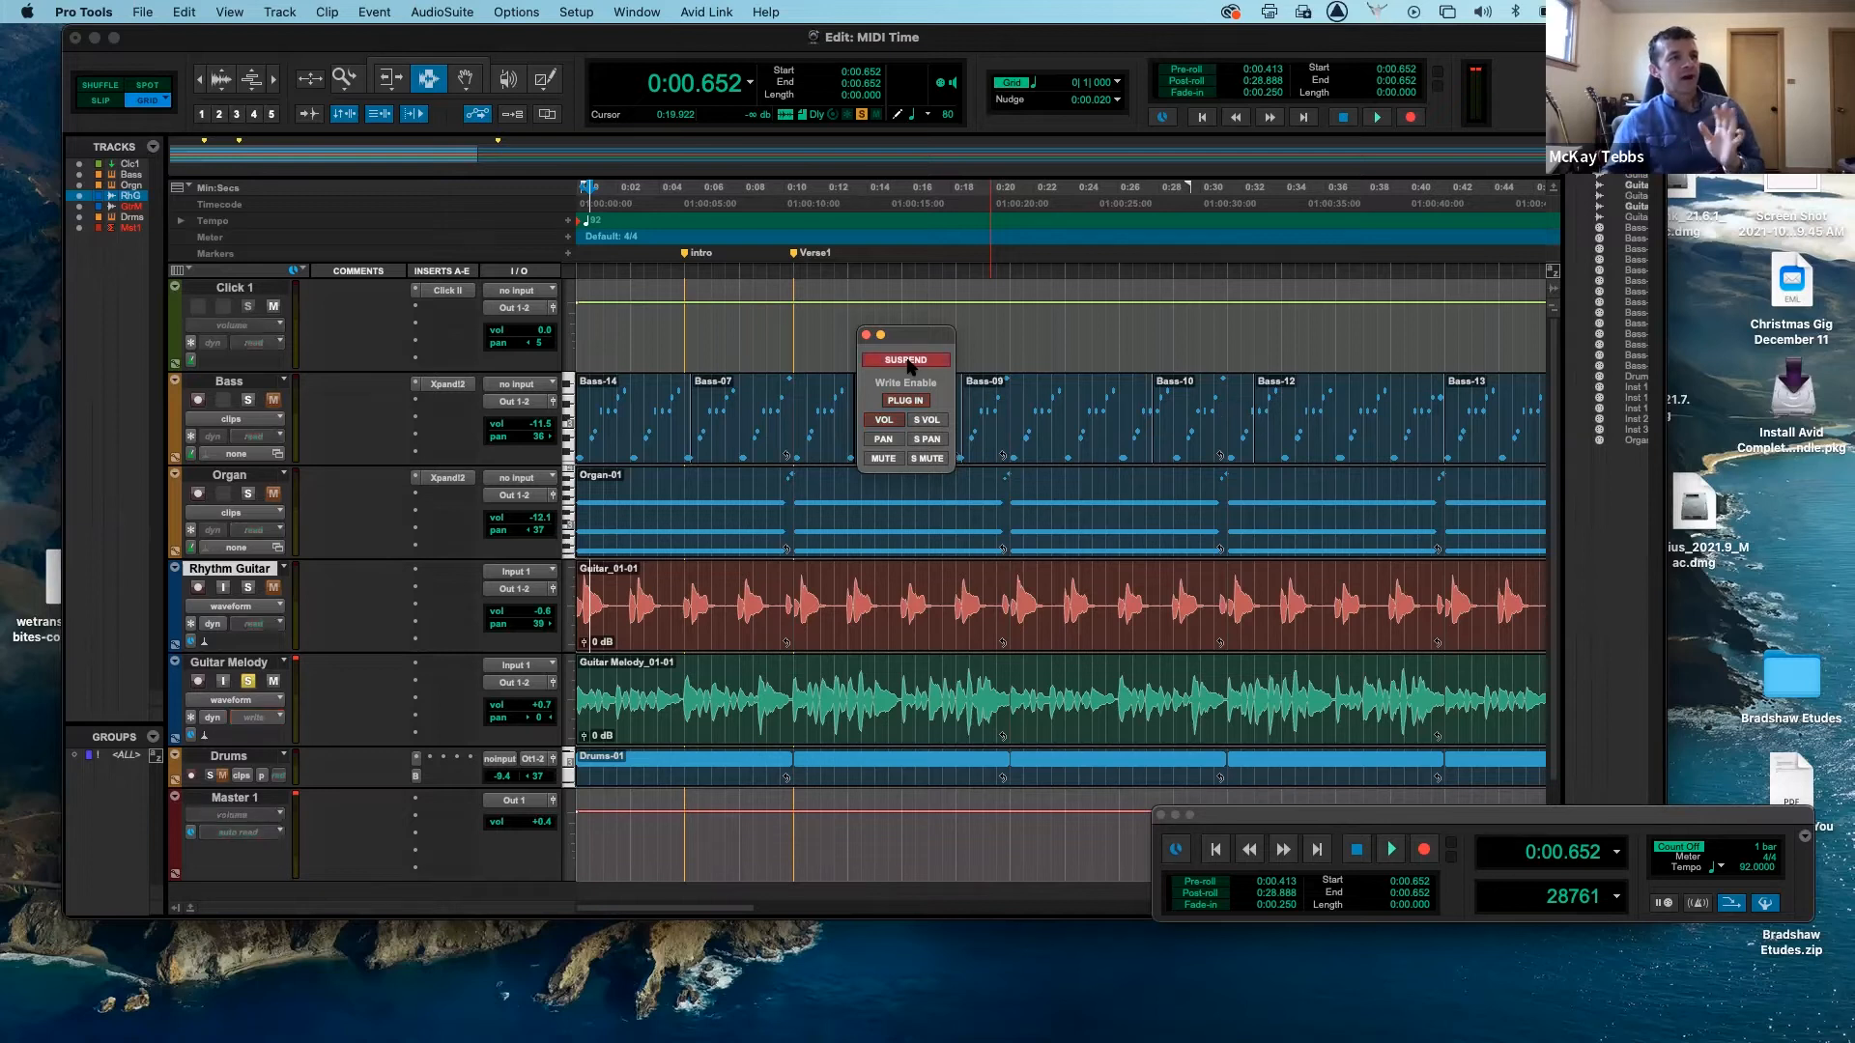
pyautogui.click(907, 361)
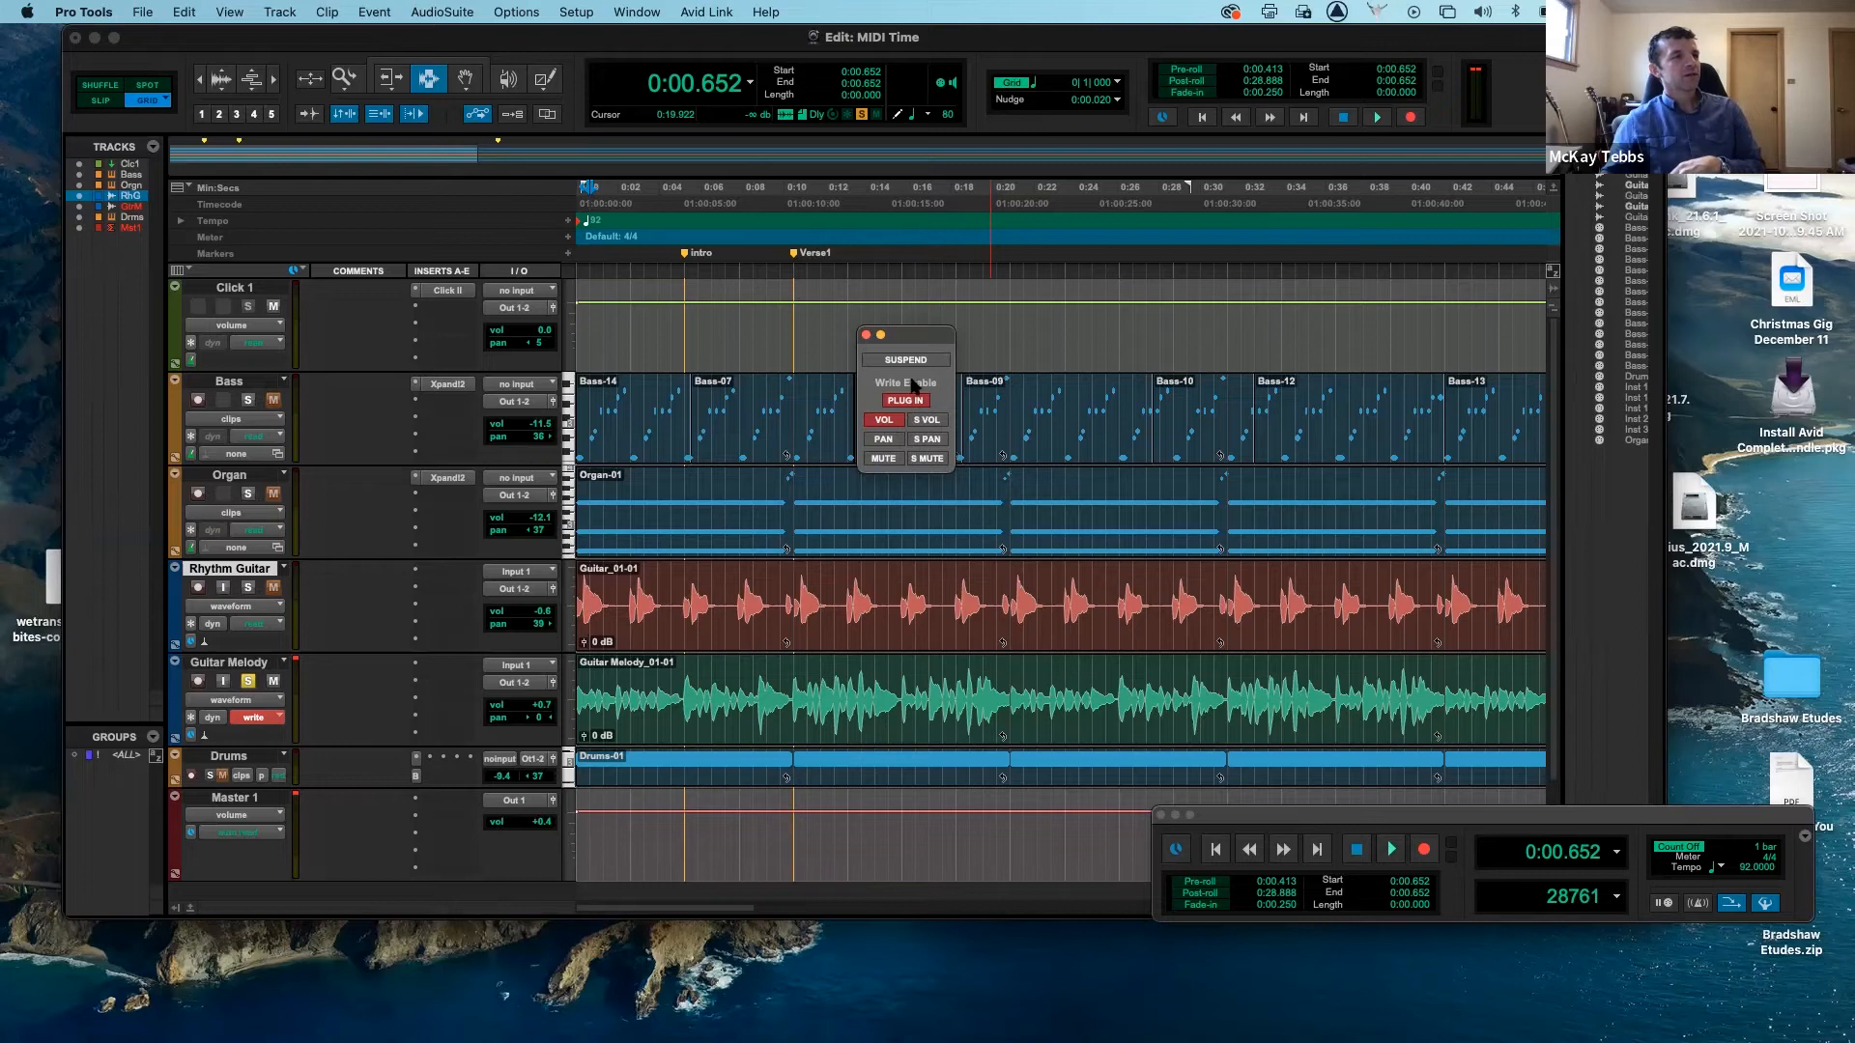
# - Move the Automation window aside, open the Guitar Melody output fader window, and glance at the Mix window before returning to the Edit window
pyautogui.moveTo(924, 338); pyautogui.dragTo(1208, 326)
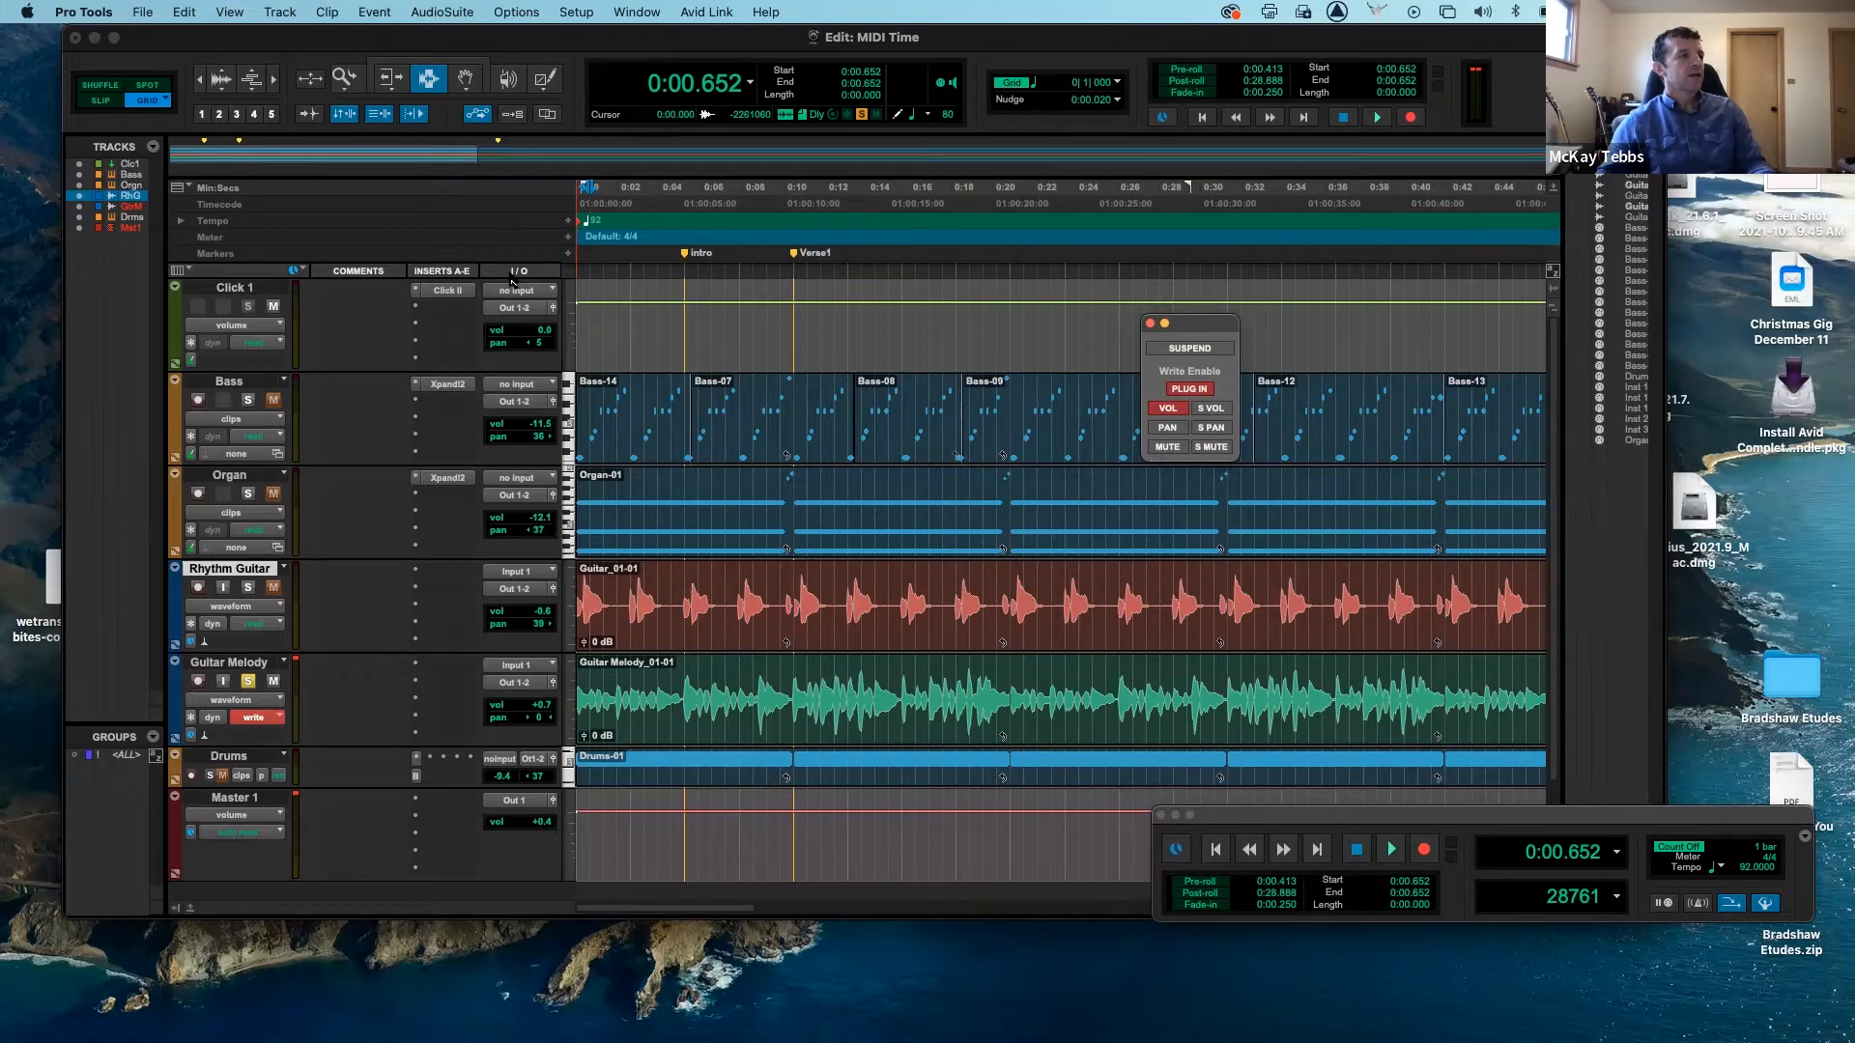
pyautogui.click(553, 685)
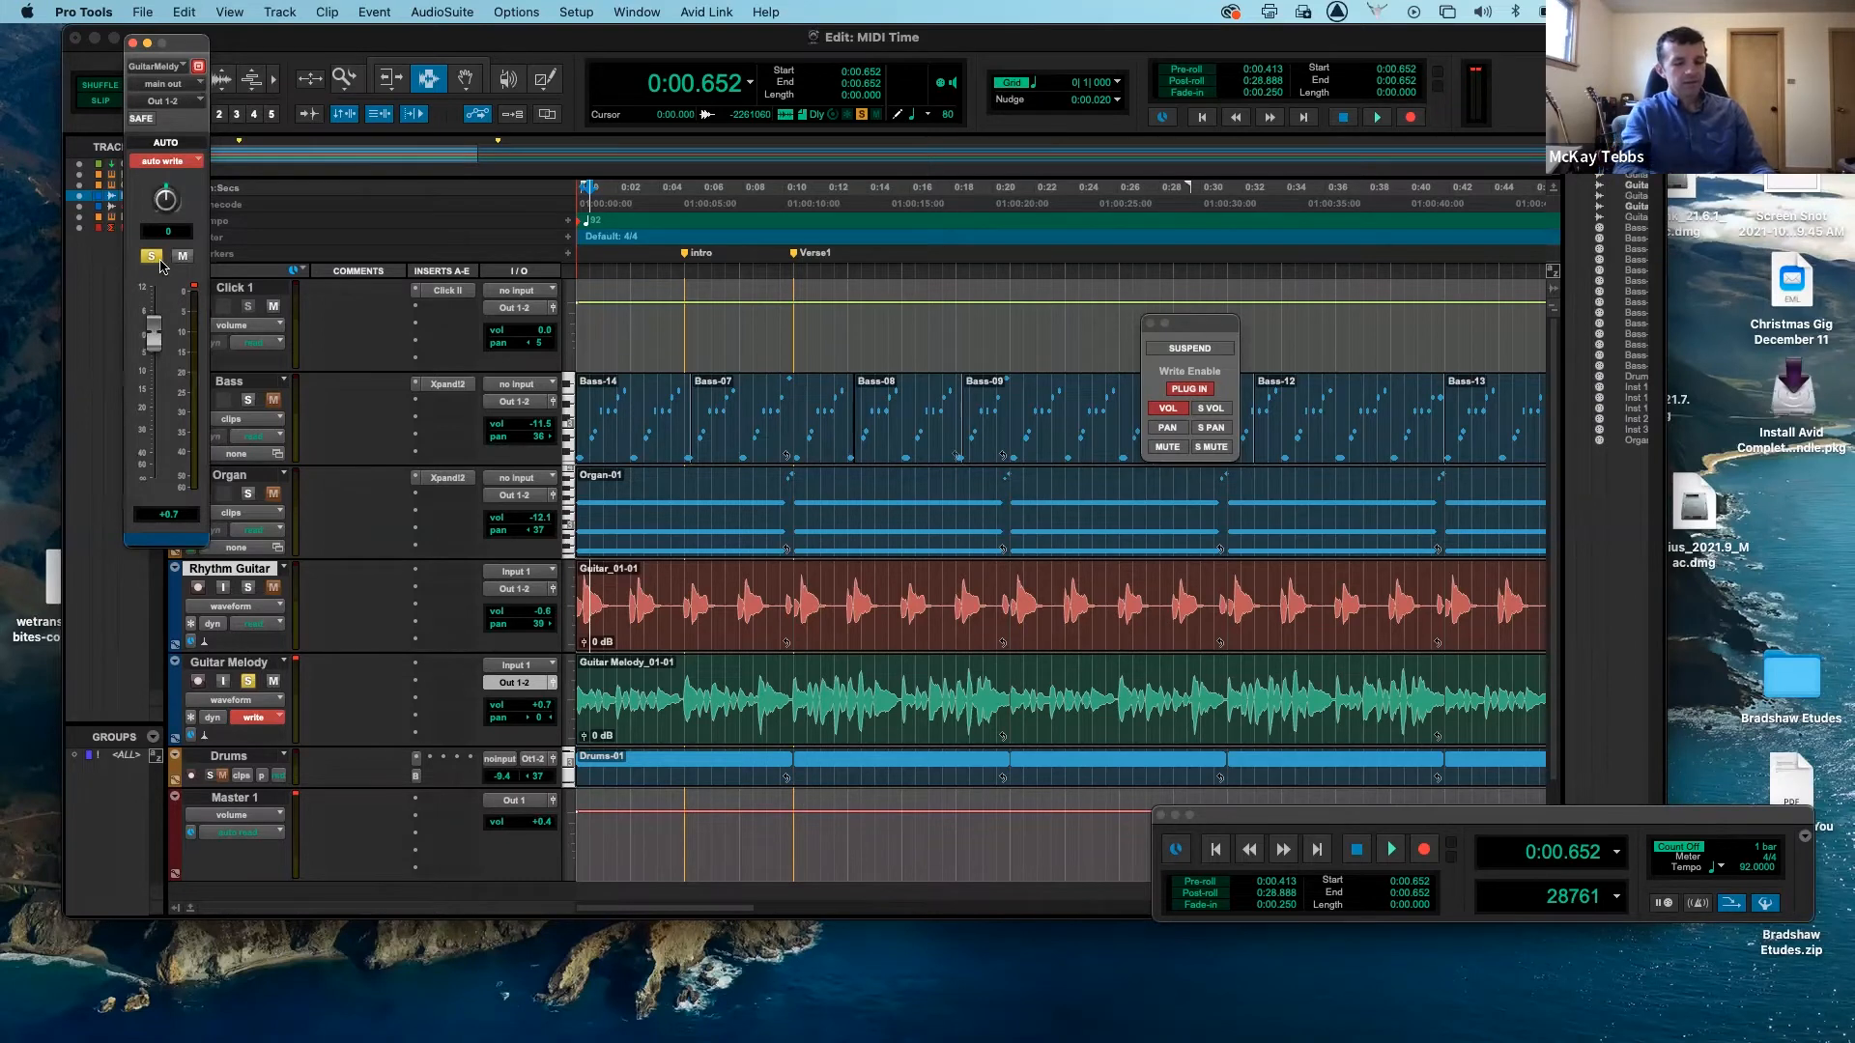
pyautogui.press('super+equal')
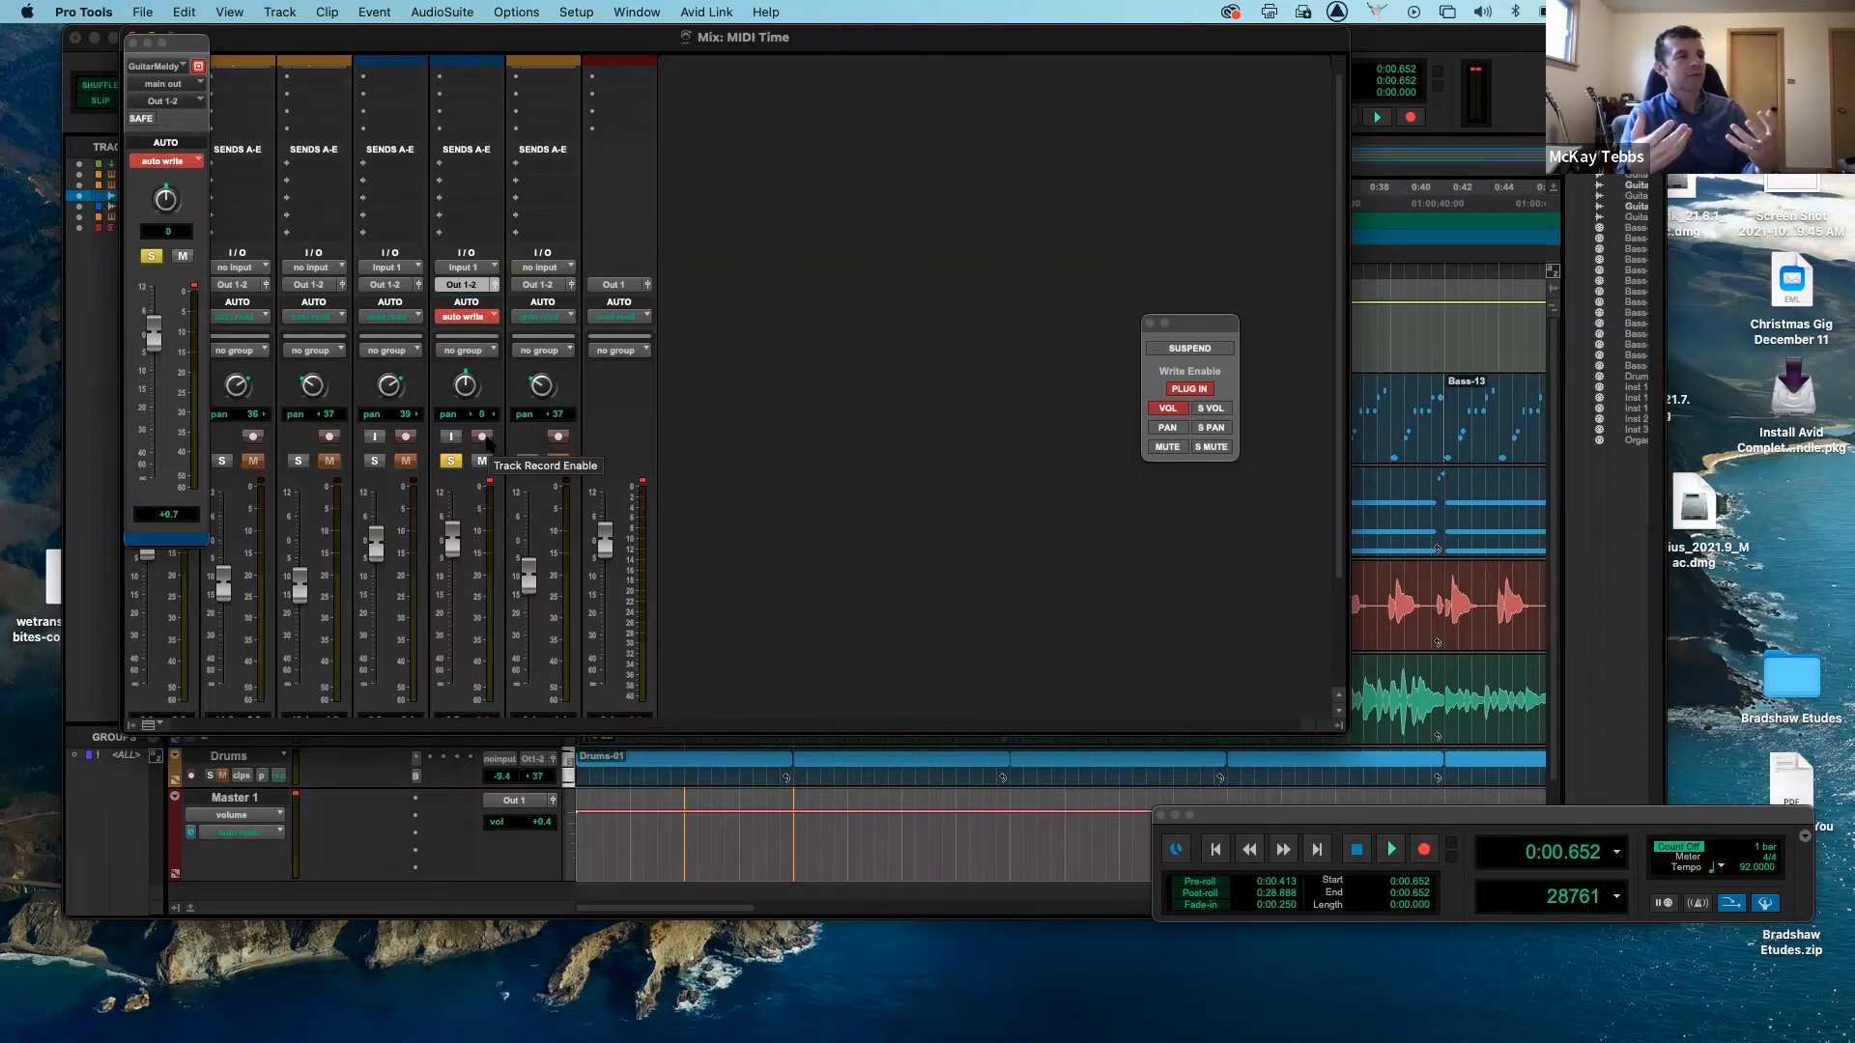
pyautogui.press('super+equal')
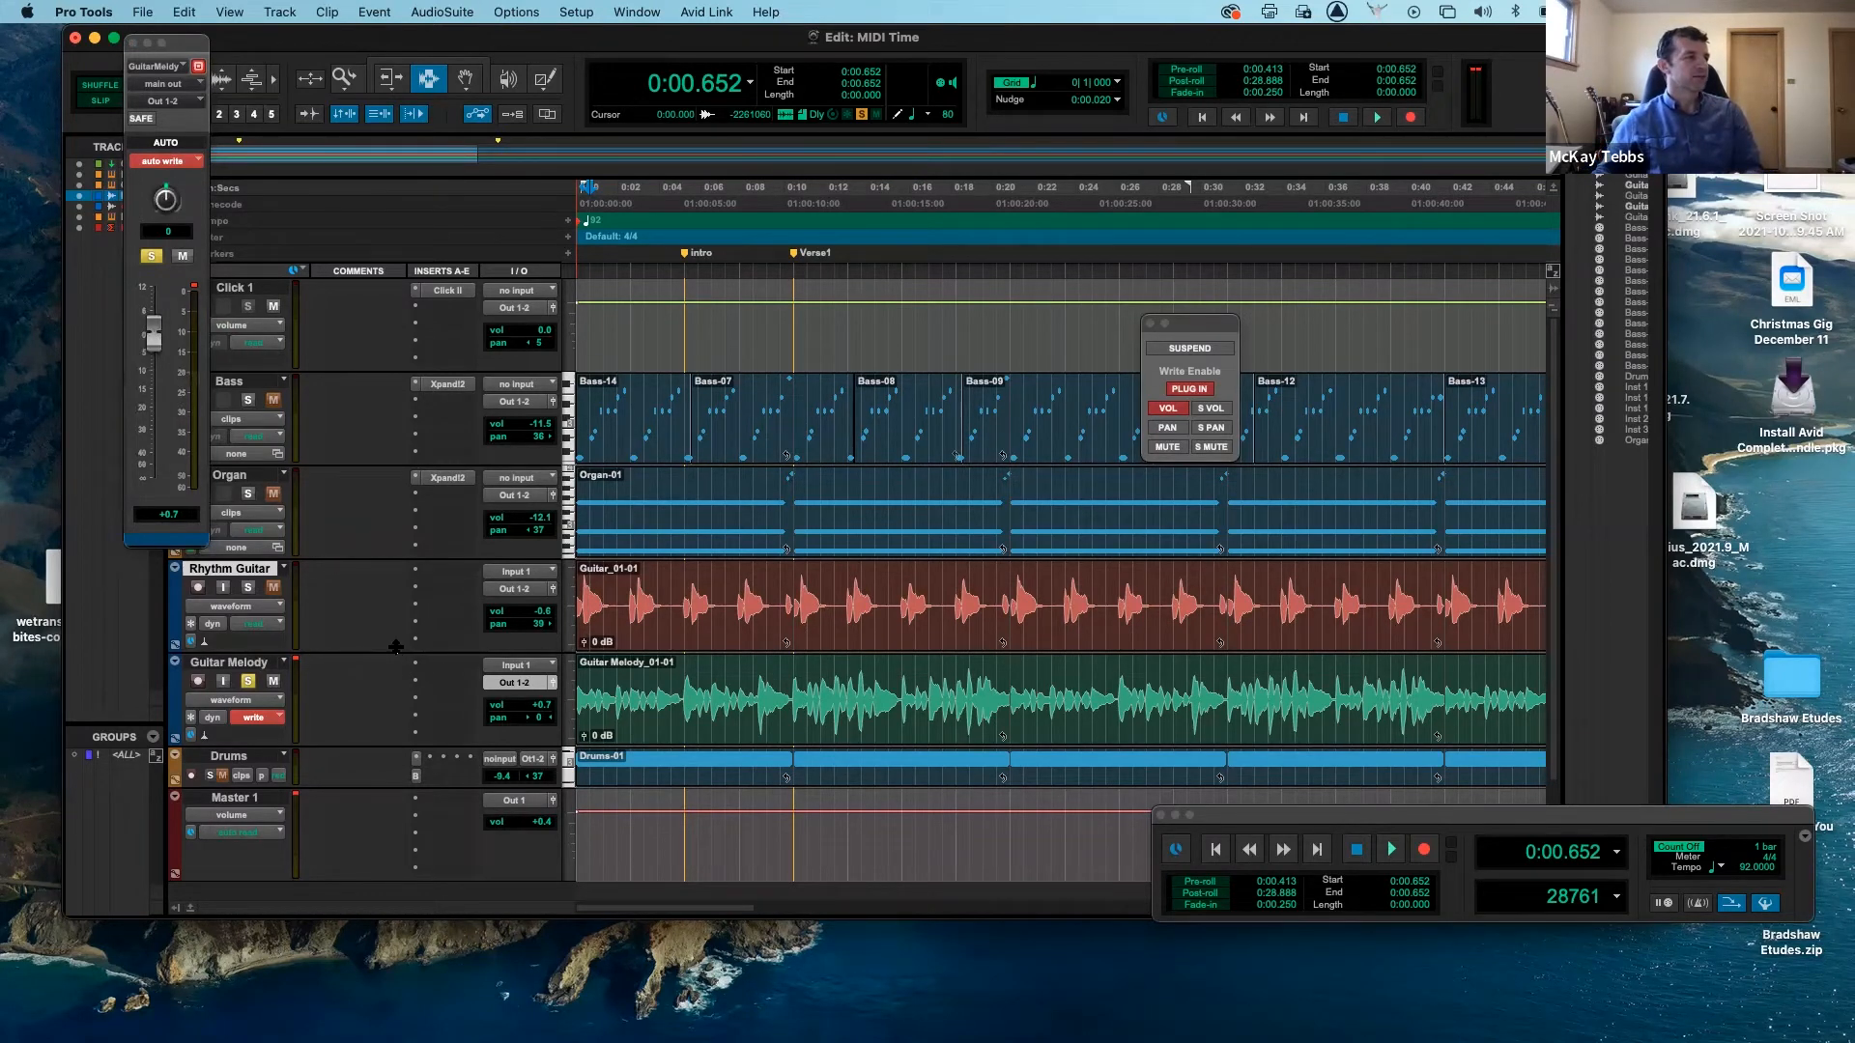
# - Switch the Guitar Melody track to volume view and set its output fader to +1.1 dB
pyautogui.click(280, 701)
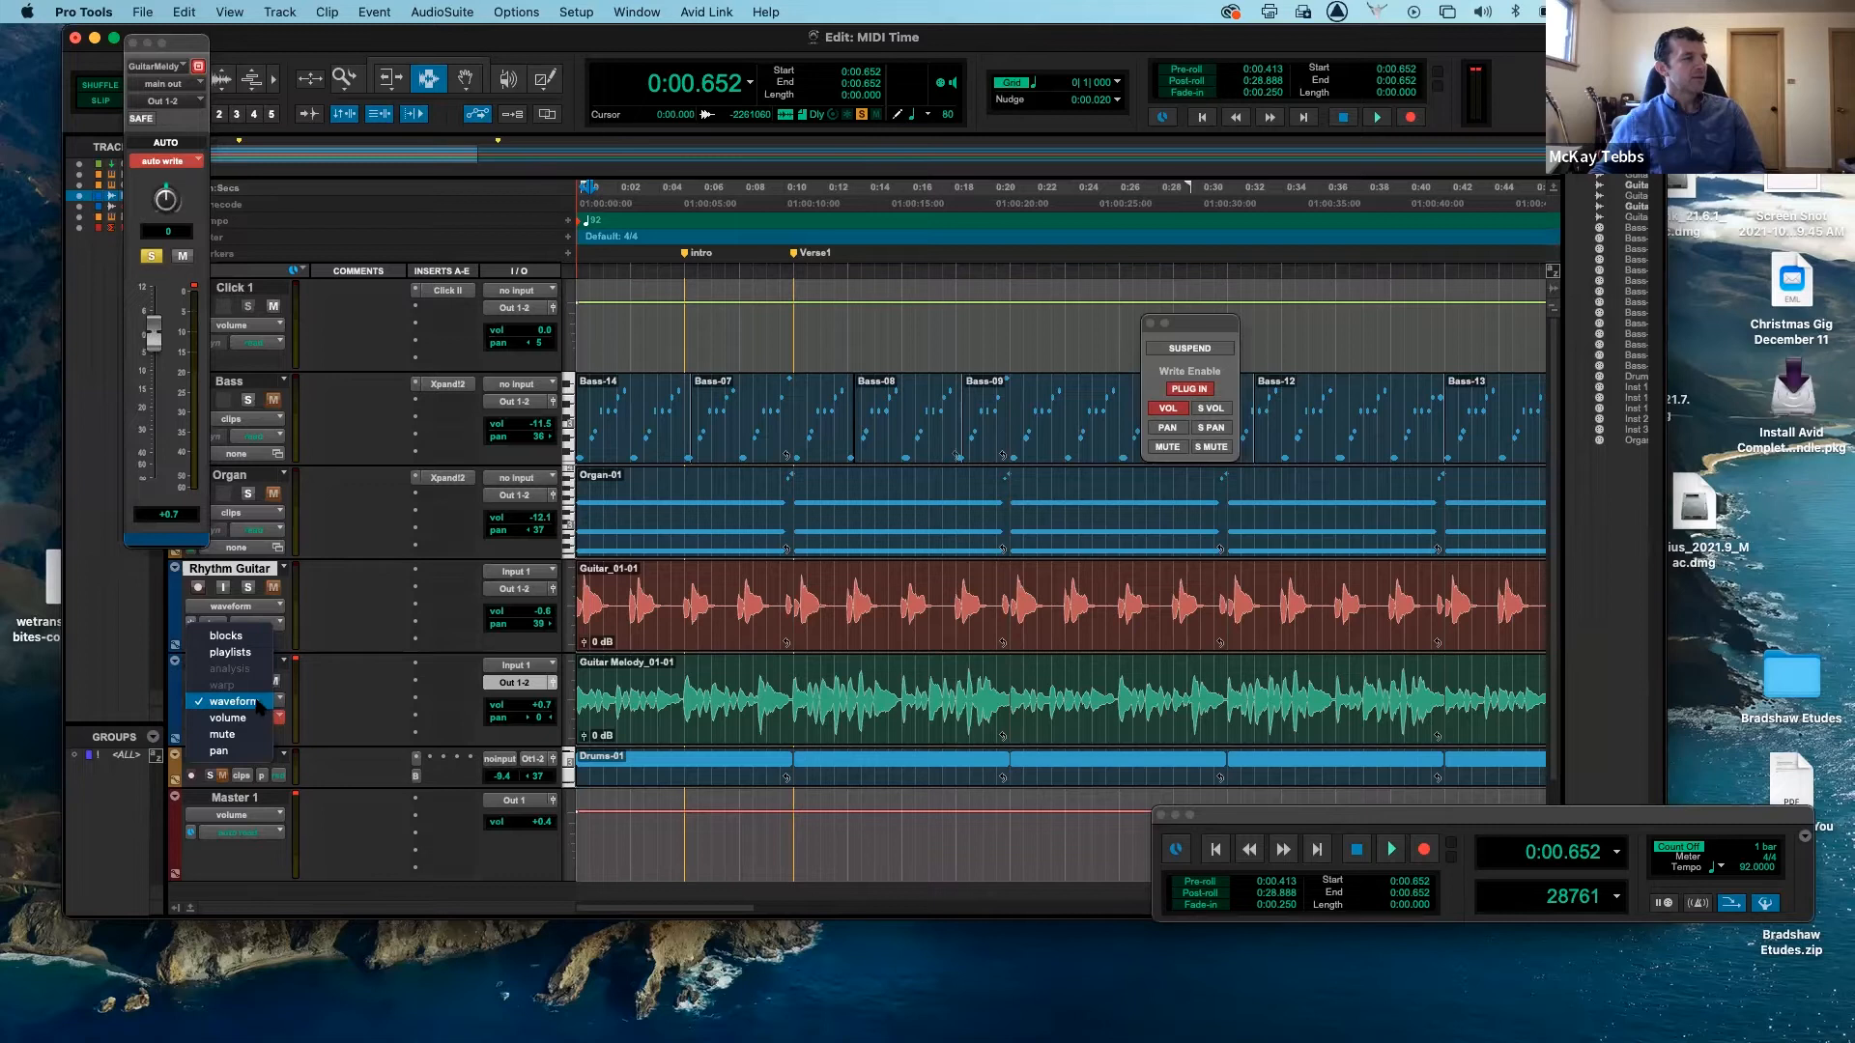
pyautogui.click(246, 717)
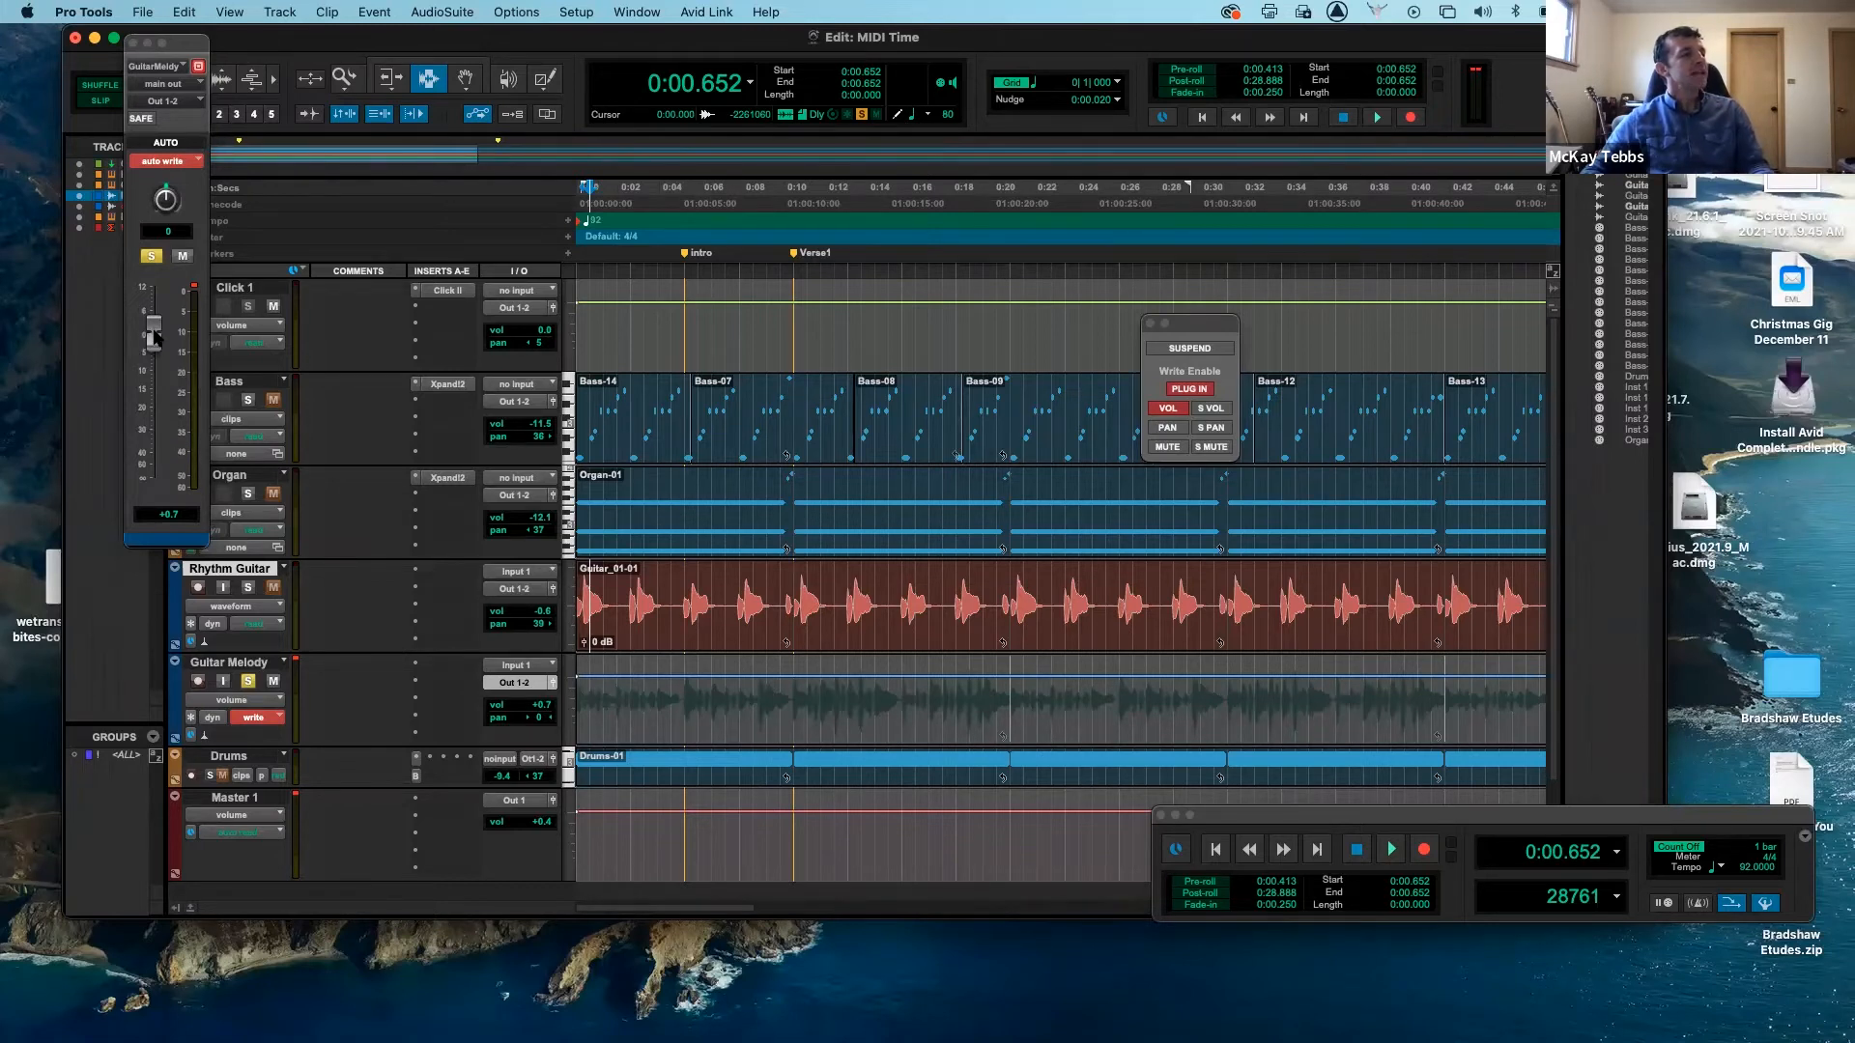
pyautogui.moveTo(155, 335)
pyautogui.mouseDown()
pyautogui.moveTo(167, 432)
pyautogui.moveTo(150, 336)
pyautogui.mouseUp()
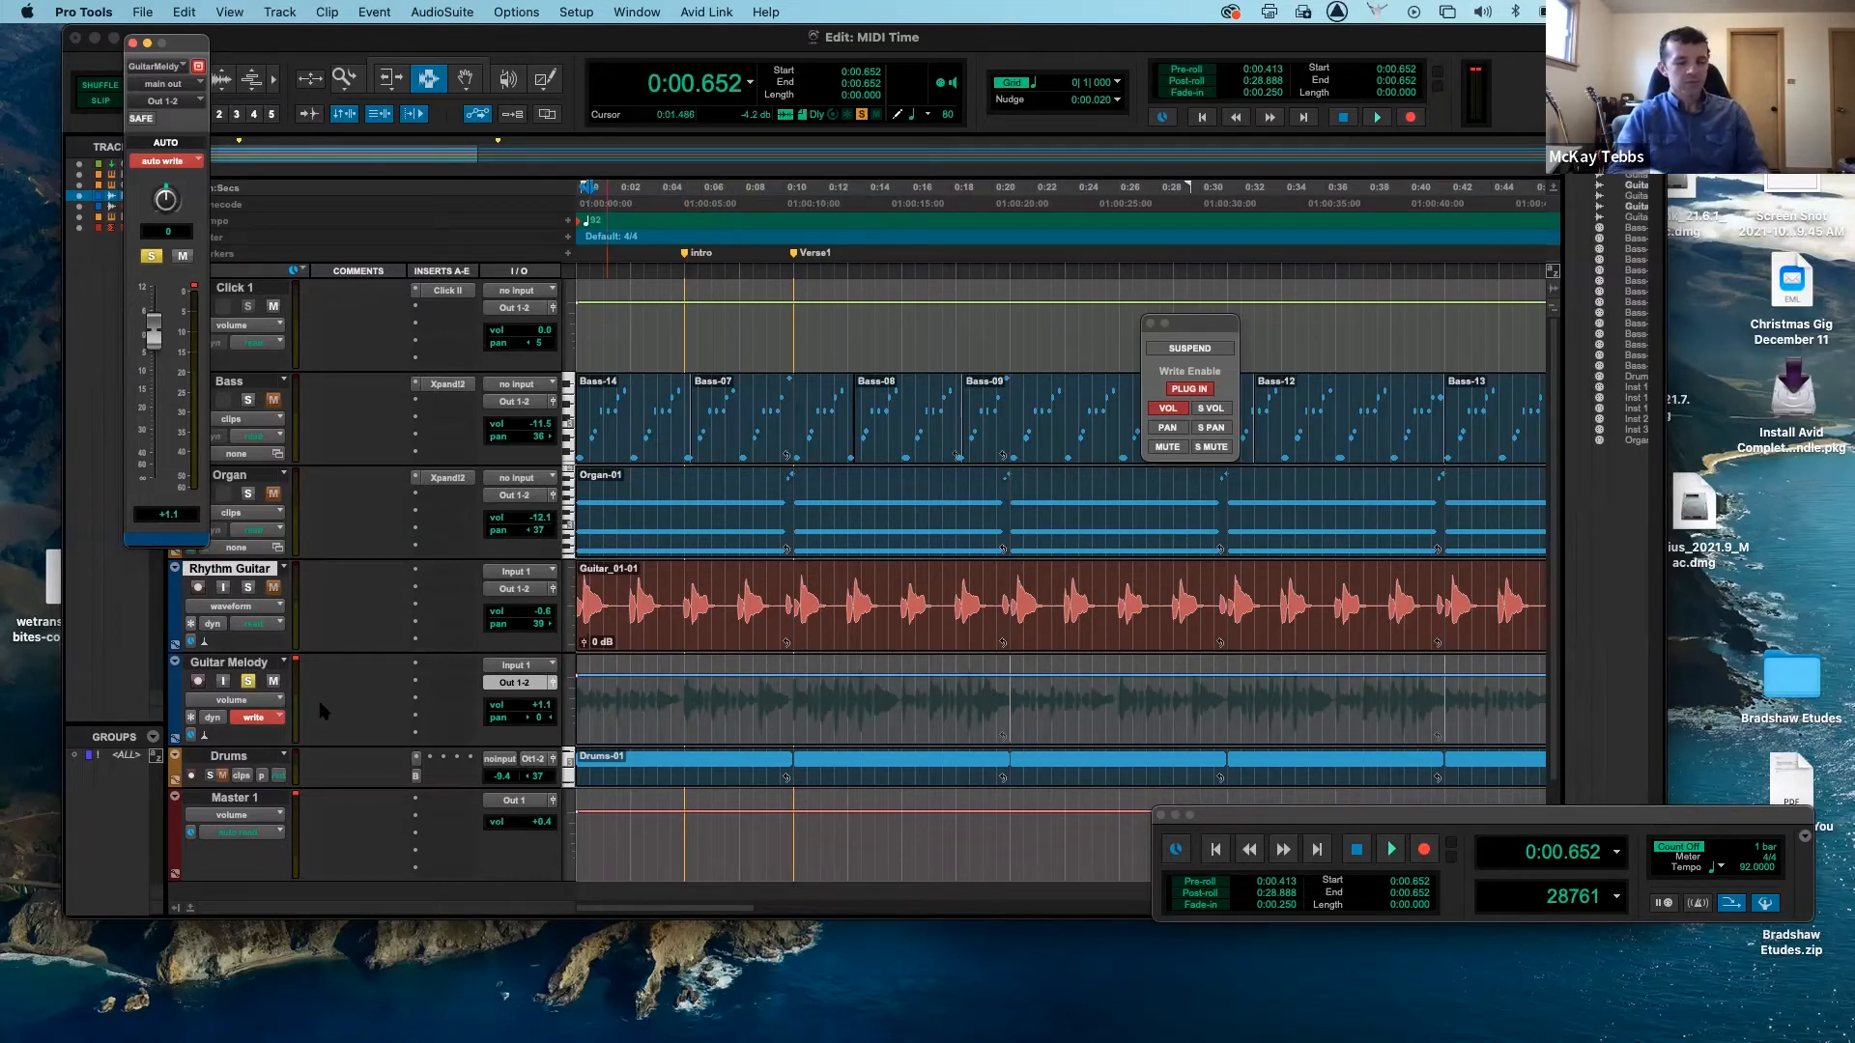
# - Play from the session start in write mode, recording up-and-down volume fader moves on Guitar Melody, and stop at about 0:23
pyautogui.press('Return')
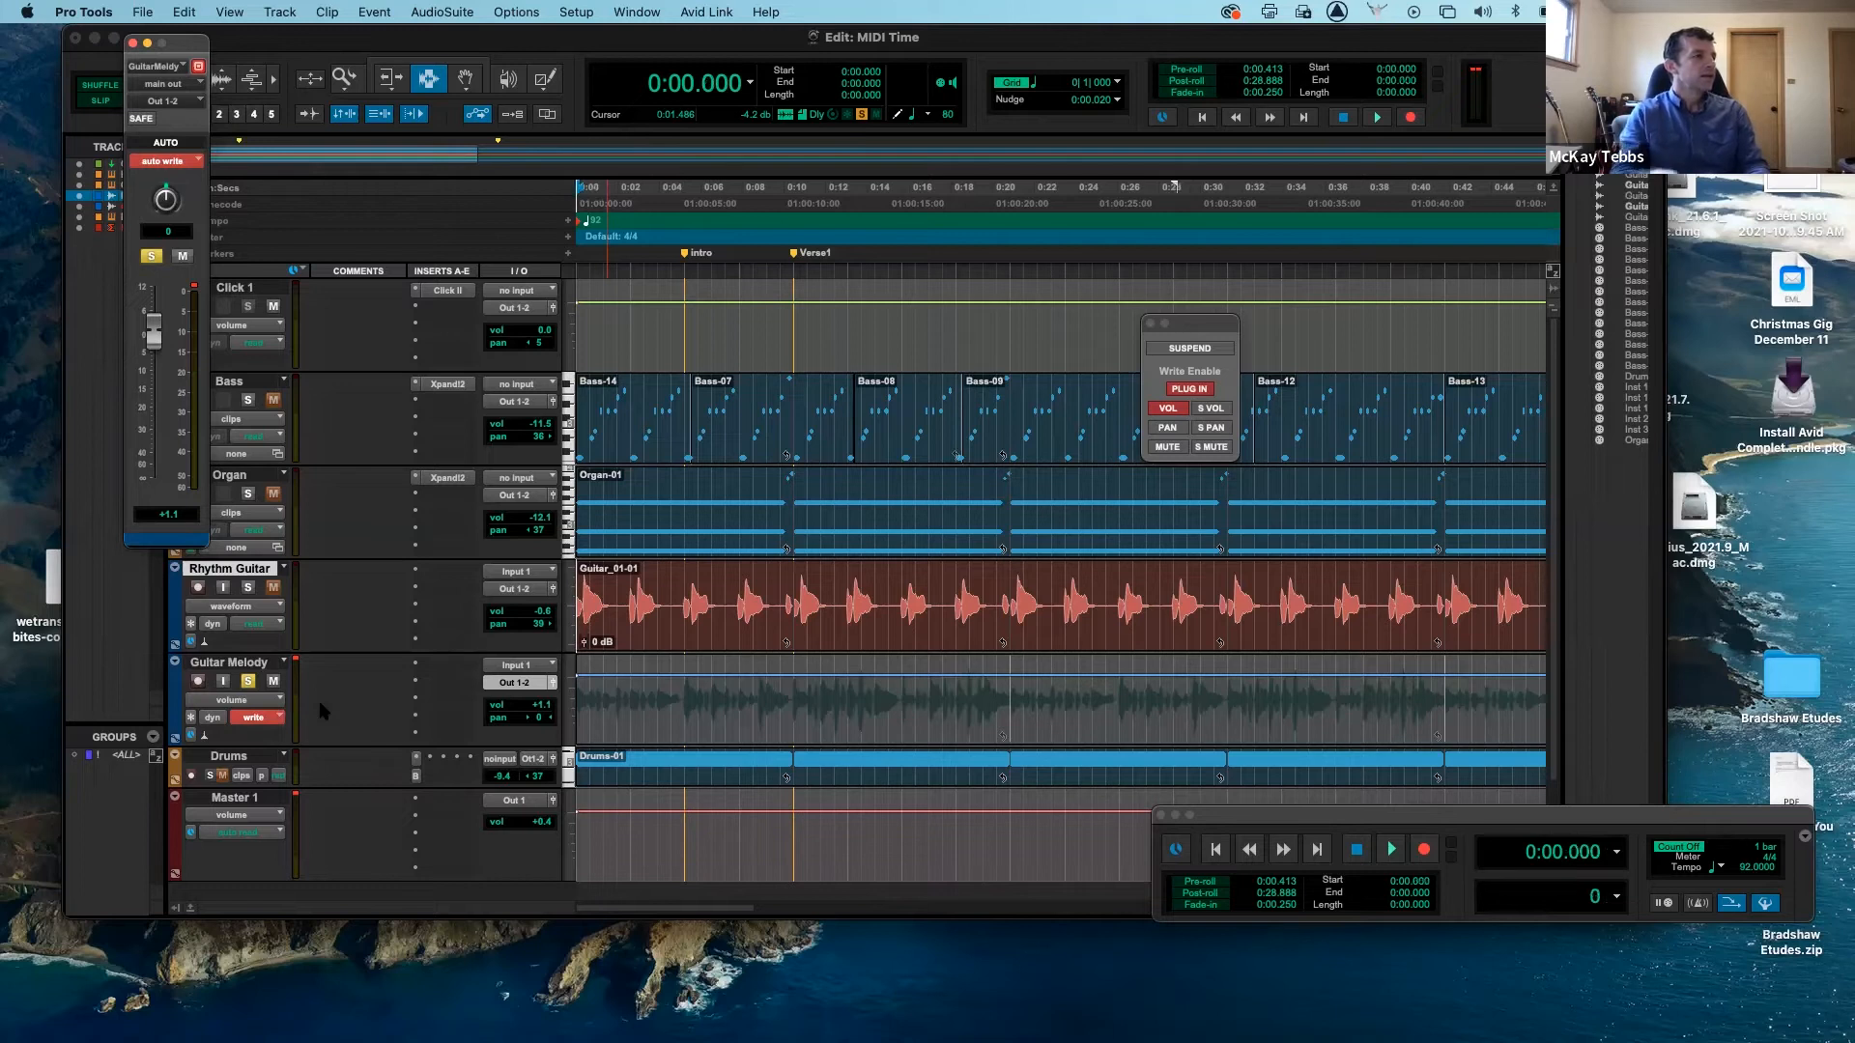
pyautogui.press('space')
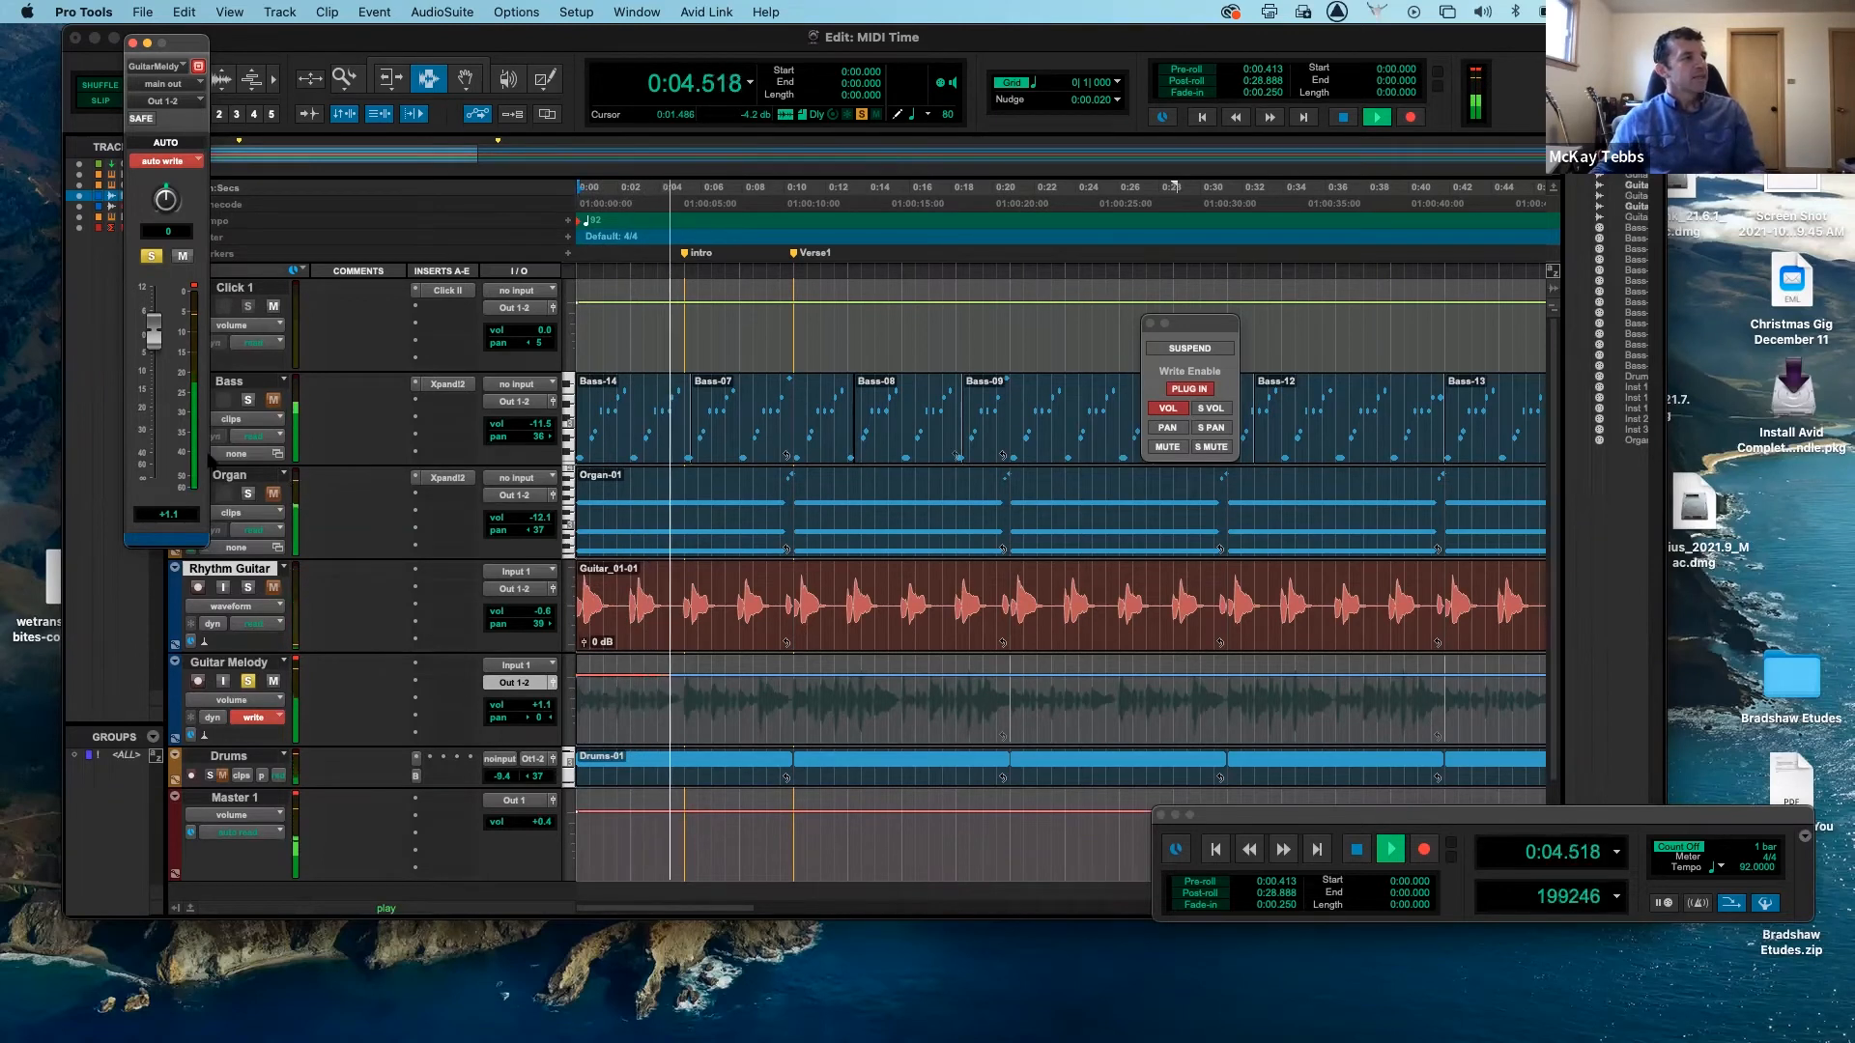
pyautogui.moveTo(155, 338)
pyautogui.mouseDown()
pyautogui.moveTo(160, 425)
pyautogui.moveTo(179, 436)
pyautogui.moveTo(178, 331)
pyautogui.moveTo(179, 381)
pyautogui.moveTo(198, 335)
pyautogui.moveTo(224, 449)
pyautogui.moveTo(236, 323)
pyautogui.moveTo(244, 381)
pyautogui.moveTo(253, 333)
pyautogui.moveTo(263, 380)
pyautogui.moveTo(270, 356)
pyautogui.mouseUp()
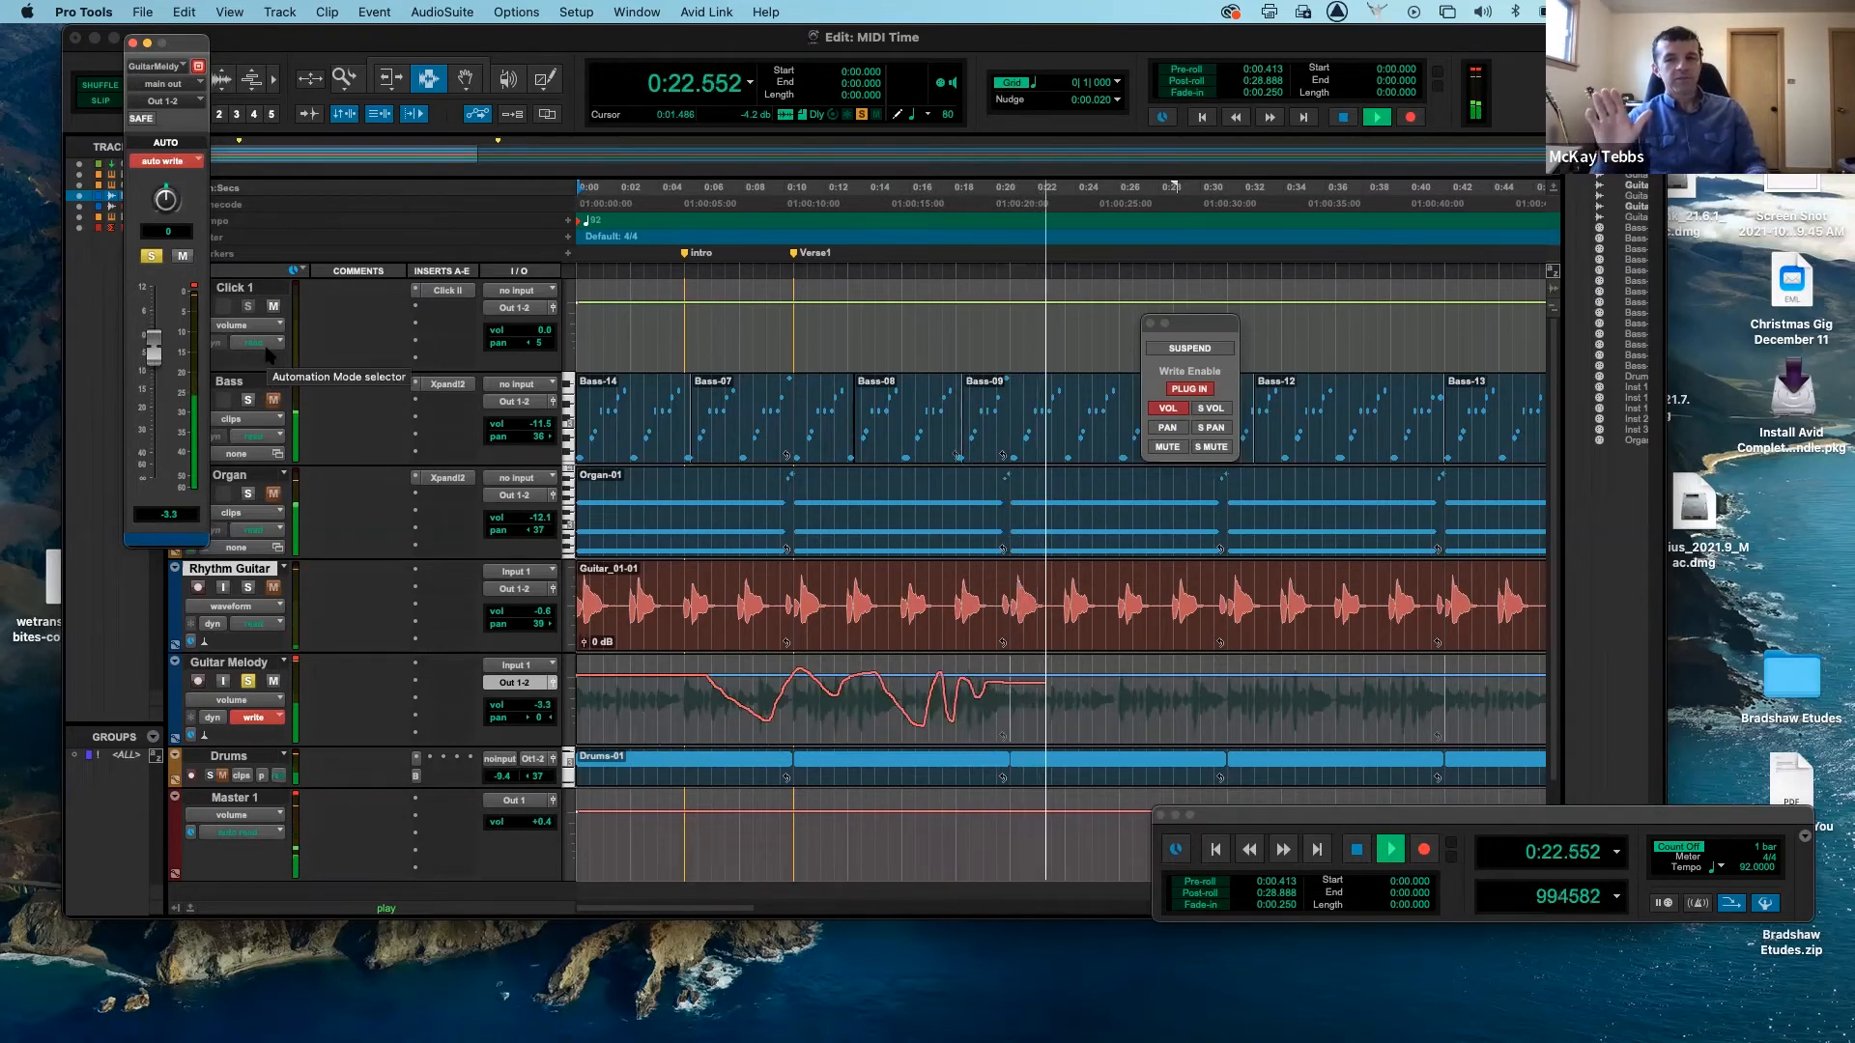
pyautogui.press('space')
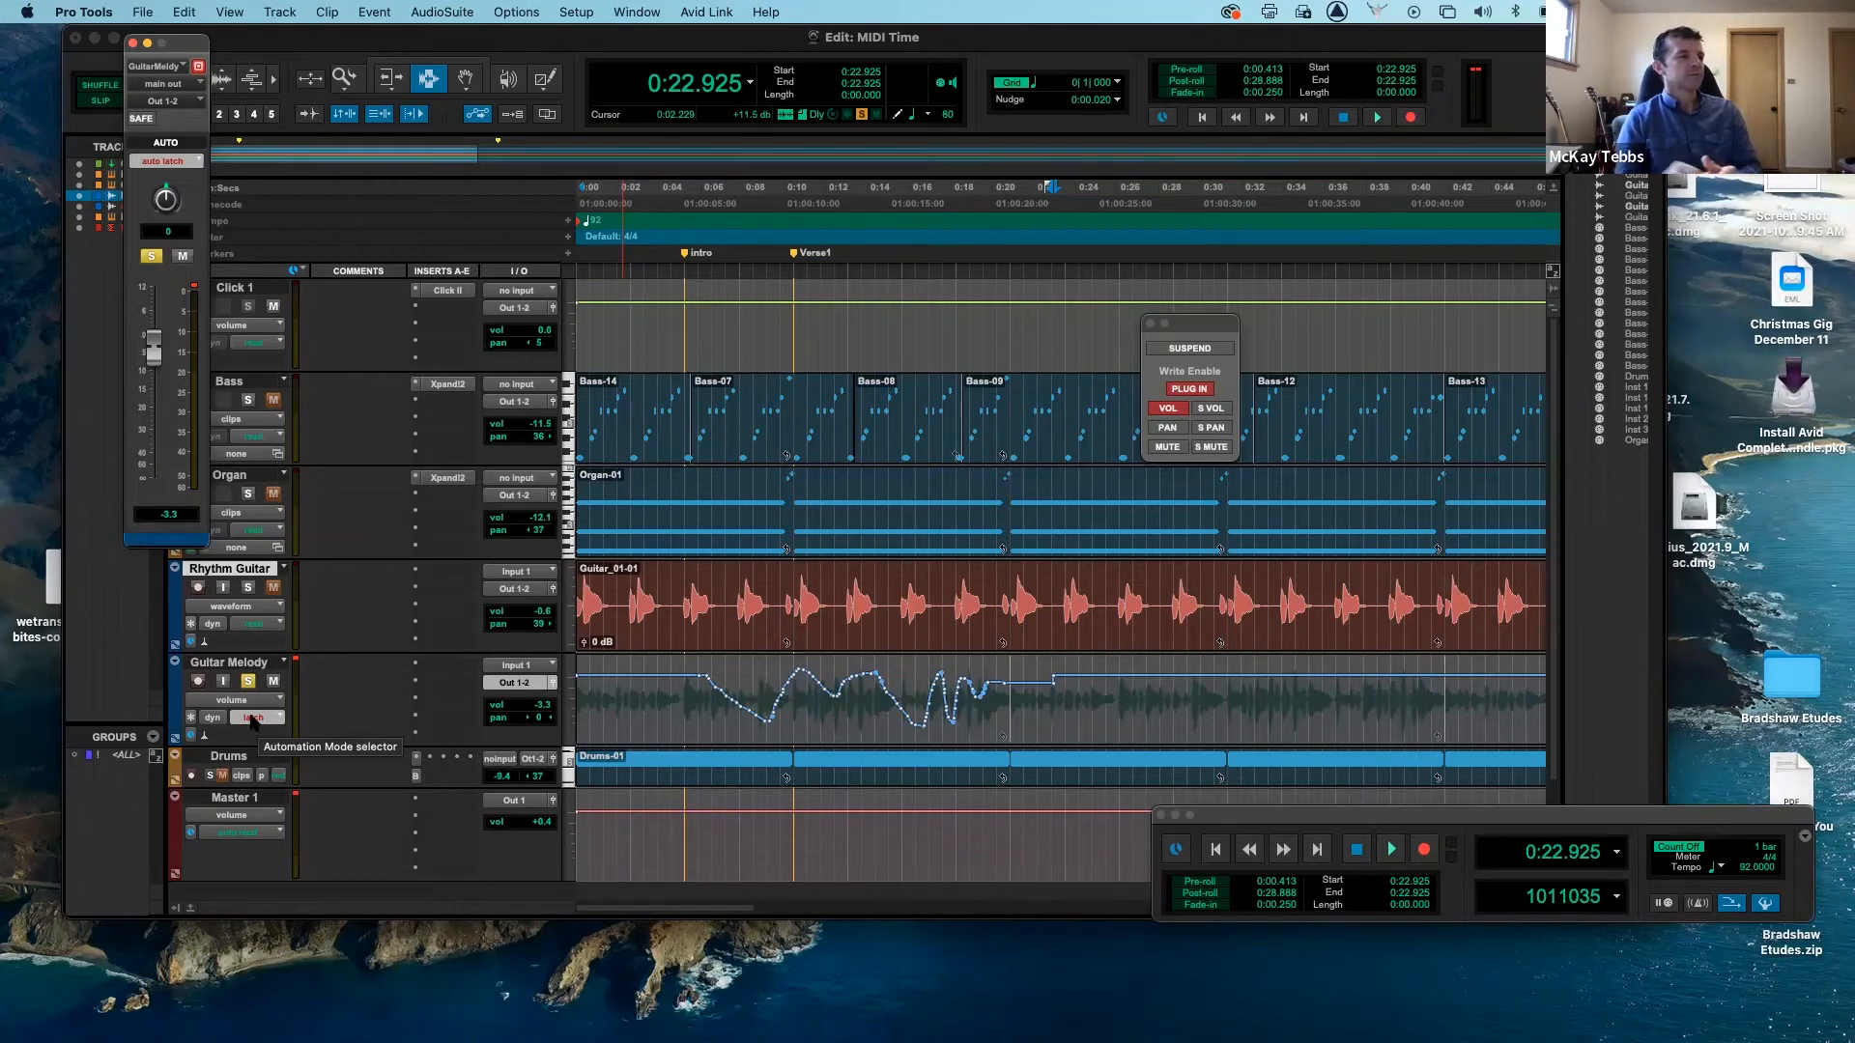
# - Play back Guitar Melody's volume automation in latch mode from about 0:05 to 0:15 without touching the fader
pyautogui.click(679, 668)
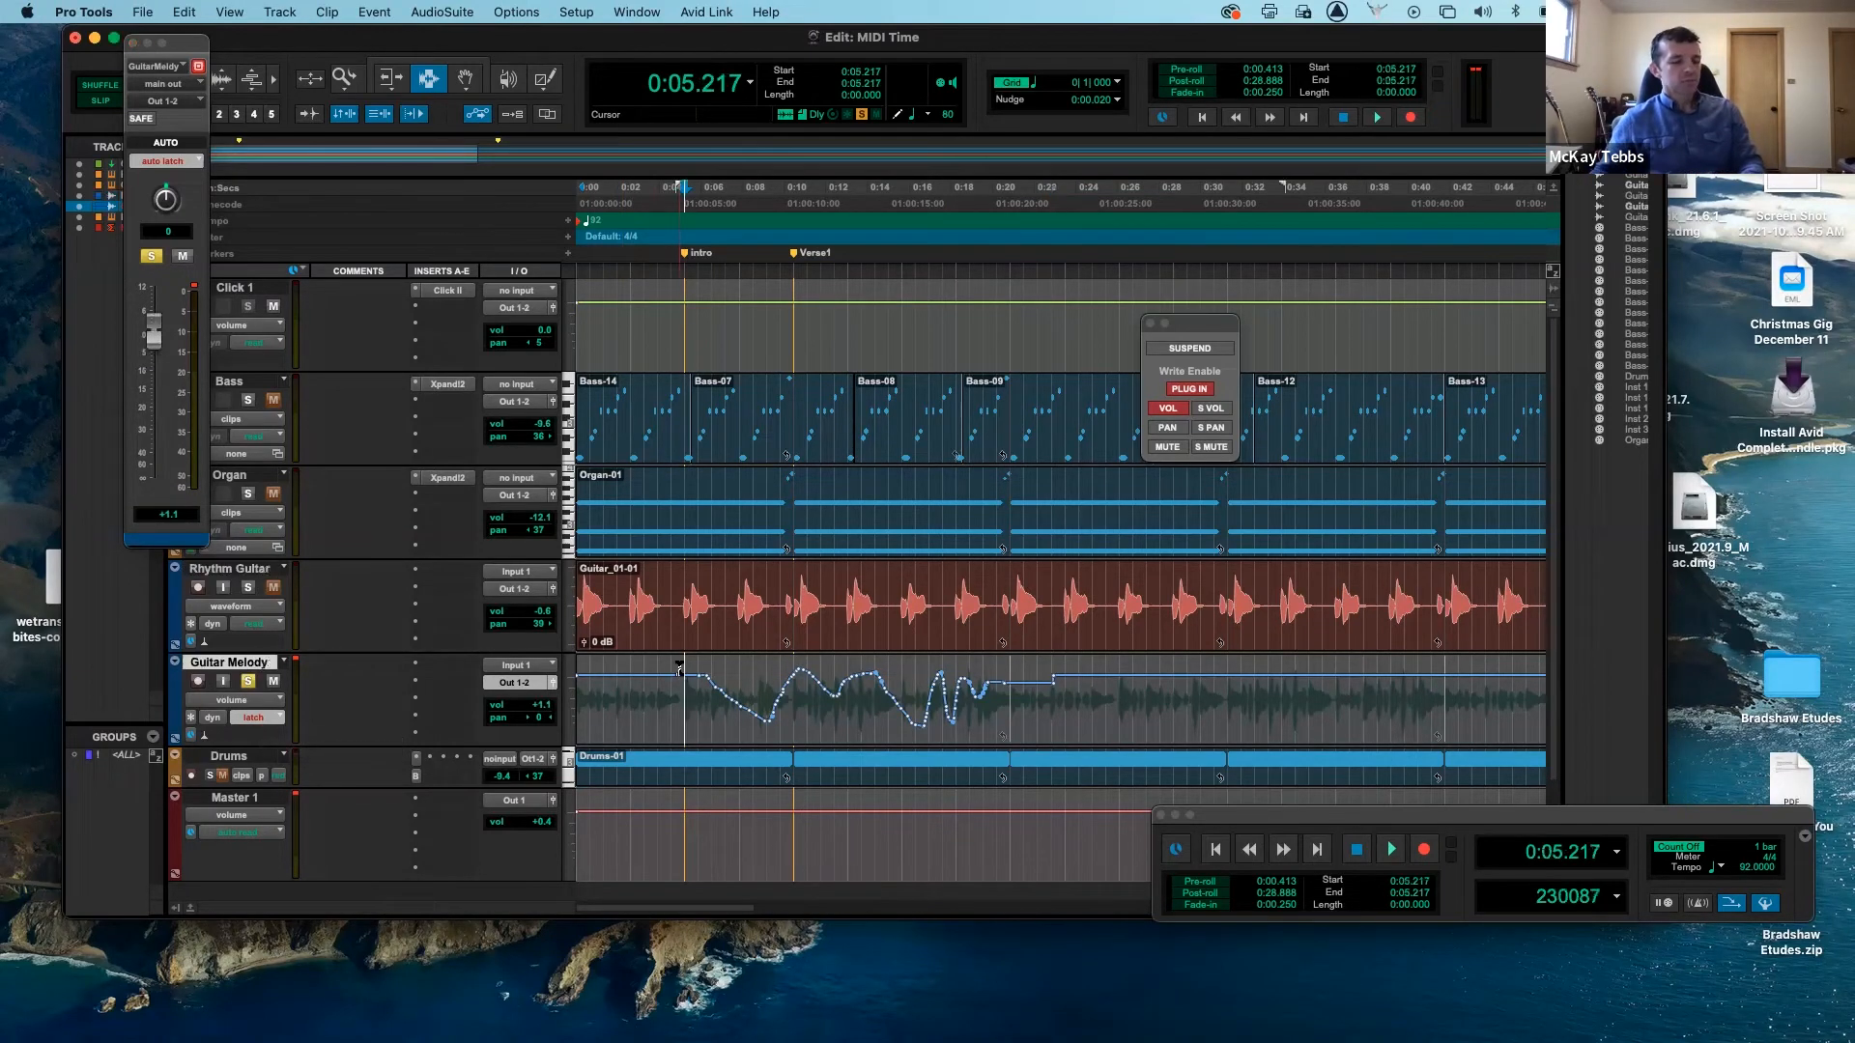
pyautogui.press('space')
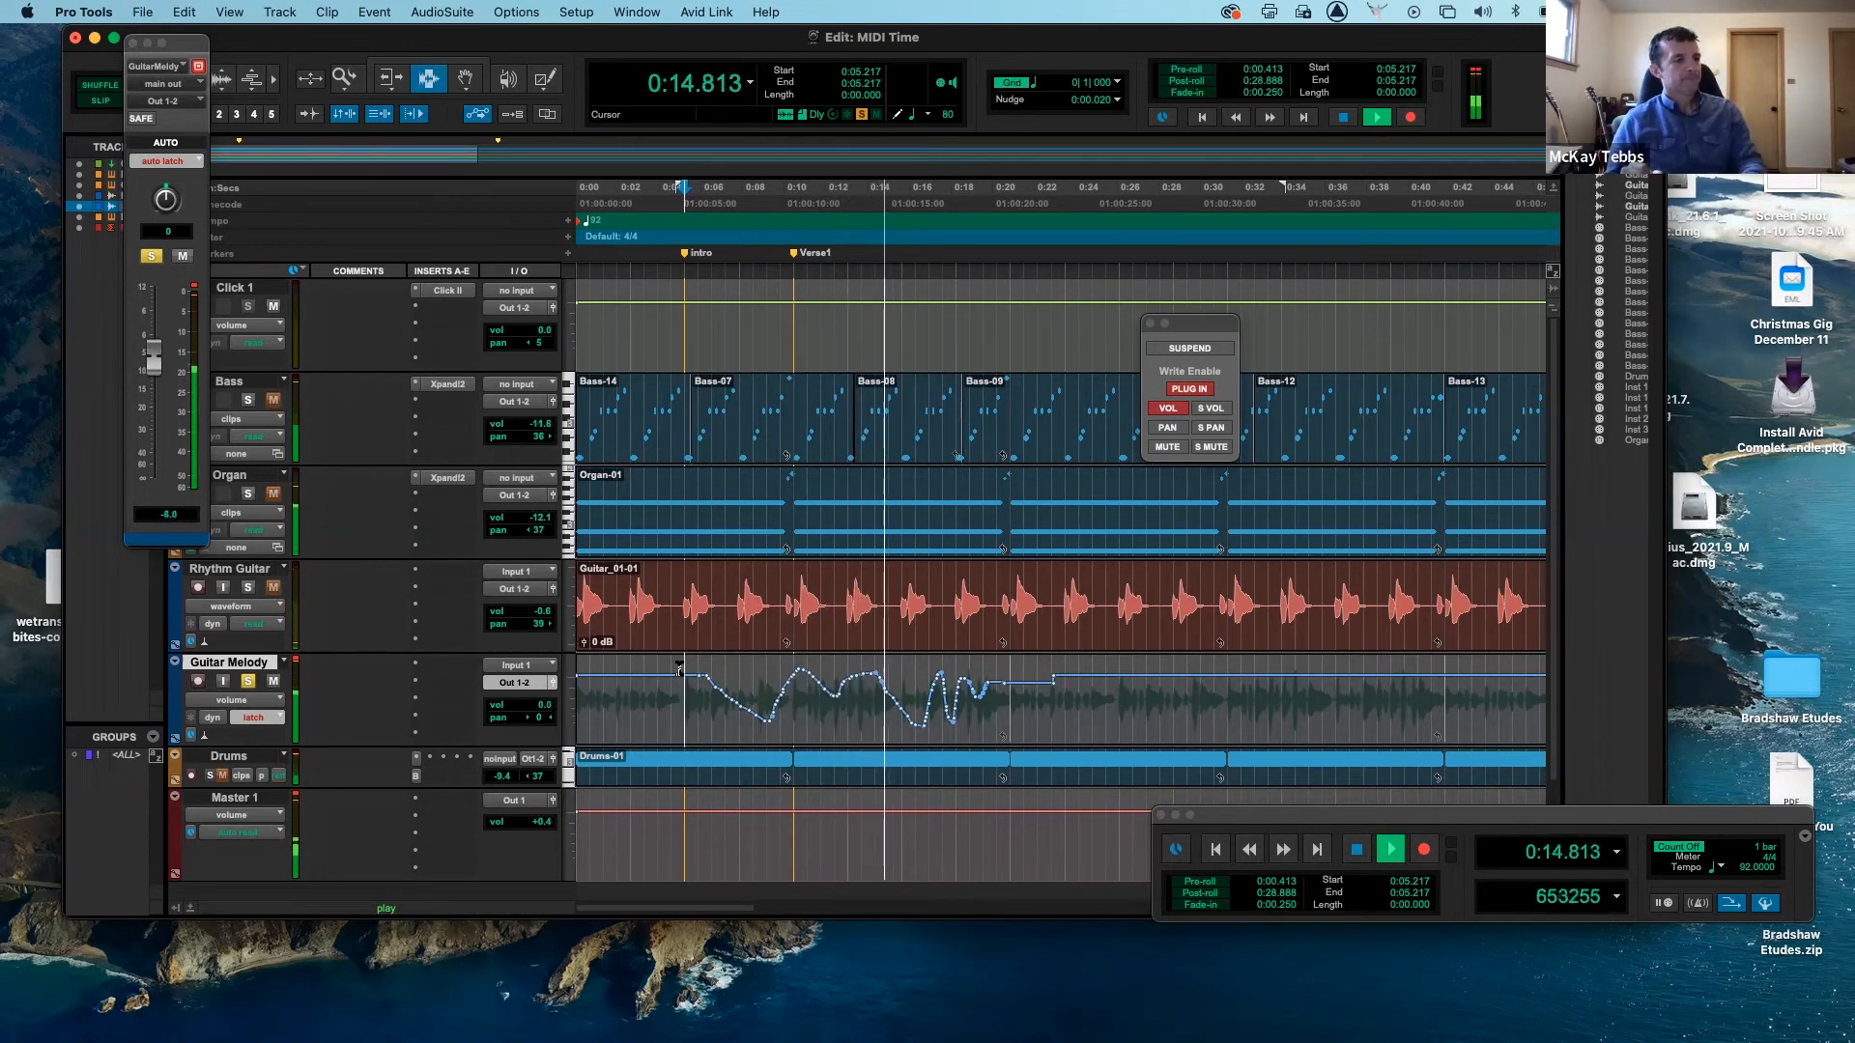
pyautogui.press('space')
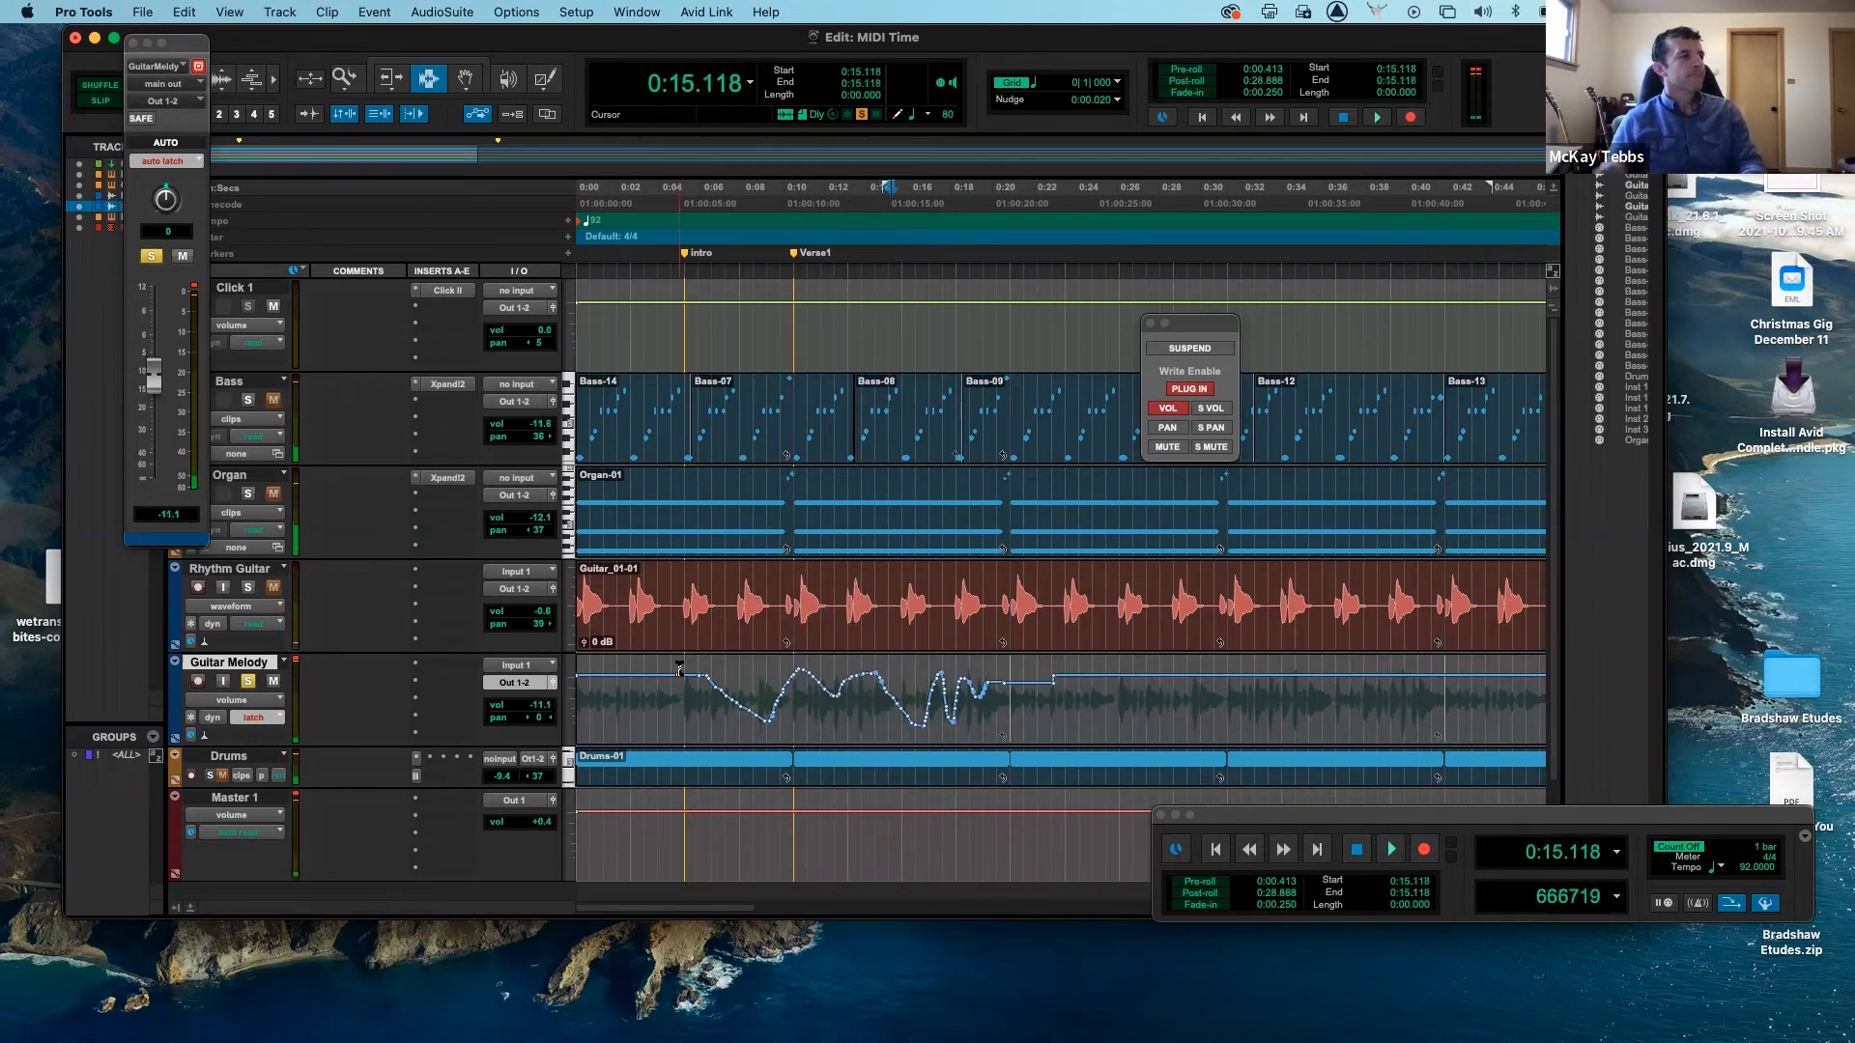
# - Set Guitar Melody's automation mode to touch and, playing from about 0:02, overwrite the volume curve with fader moves until about 0:10
pyautogui.click(278, 718)
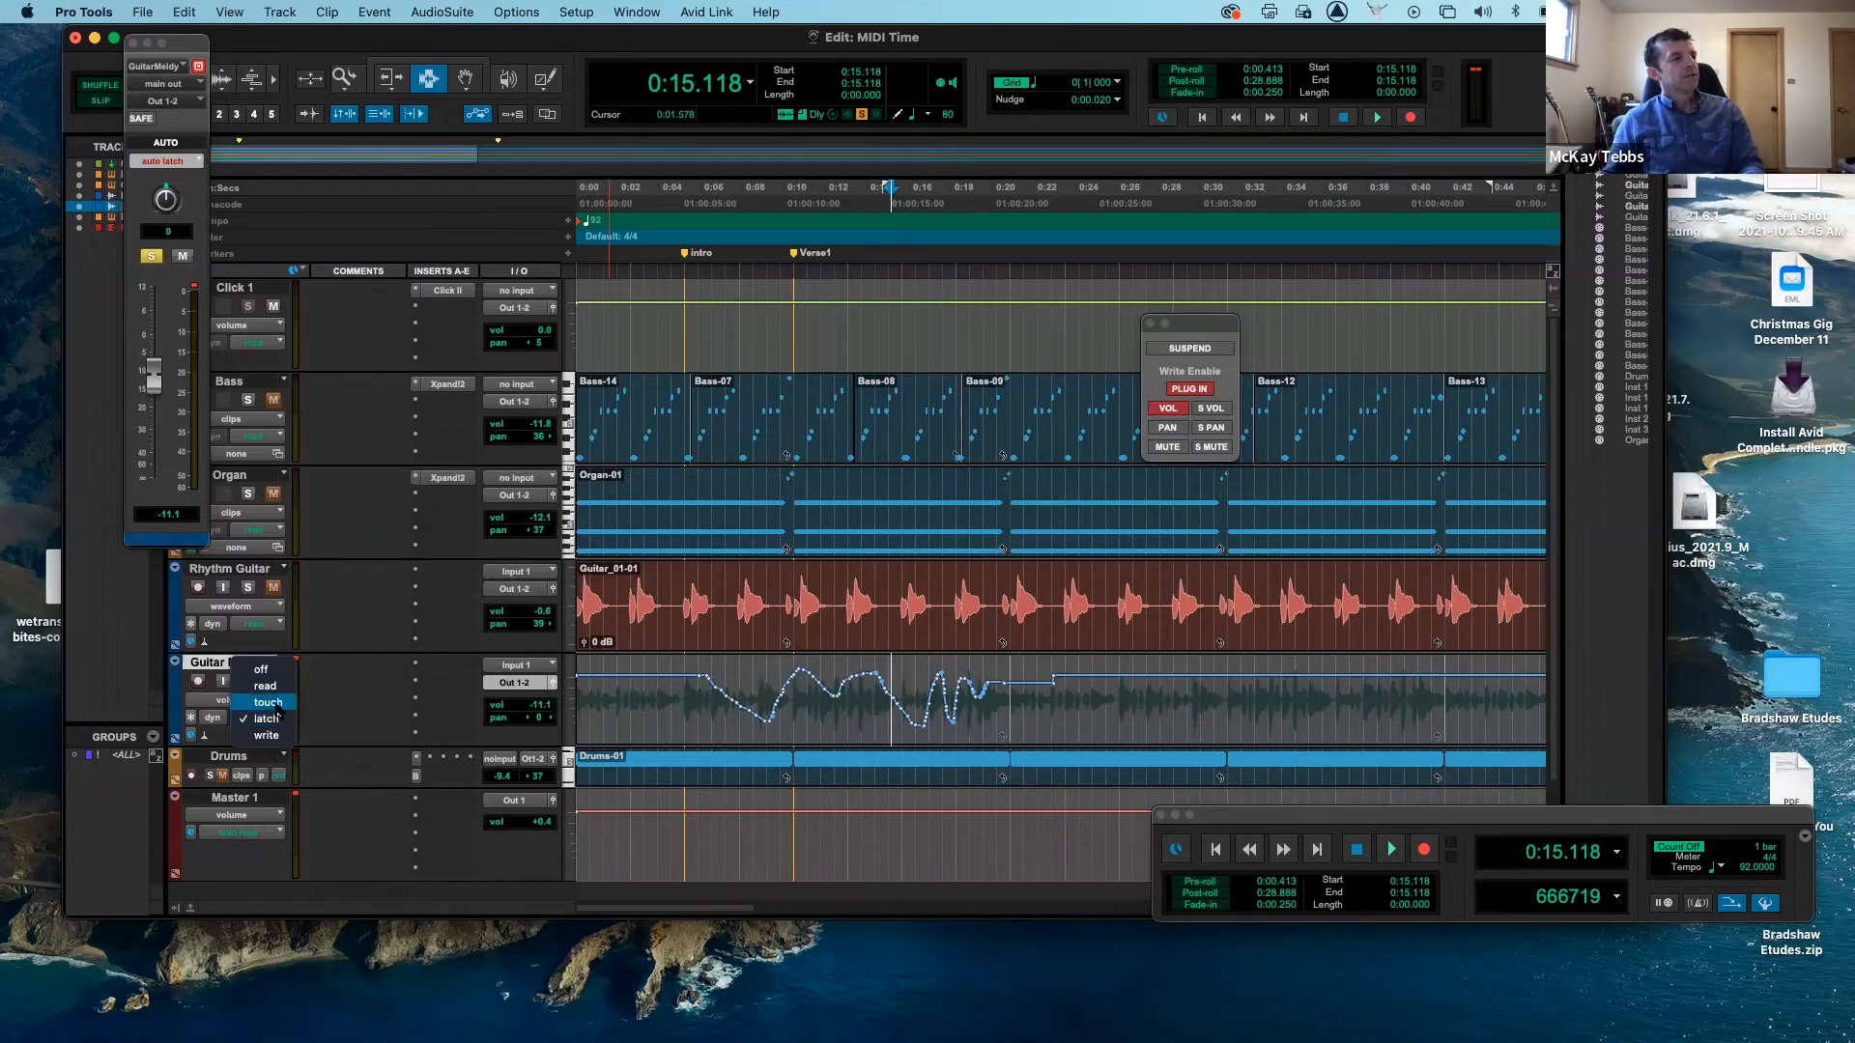
pyautogui.click(276, 705)
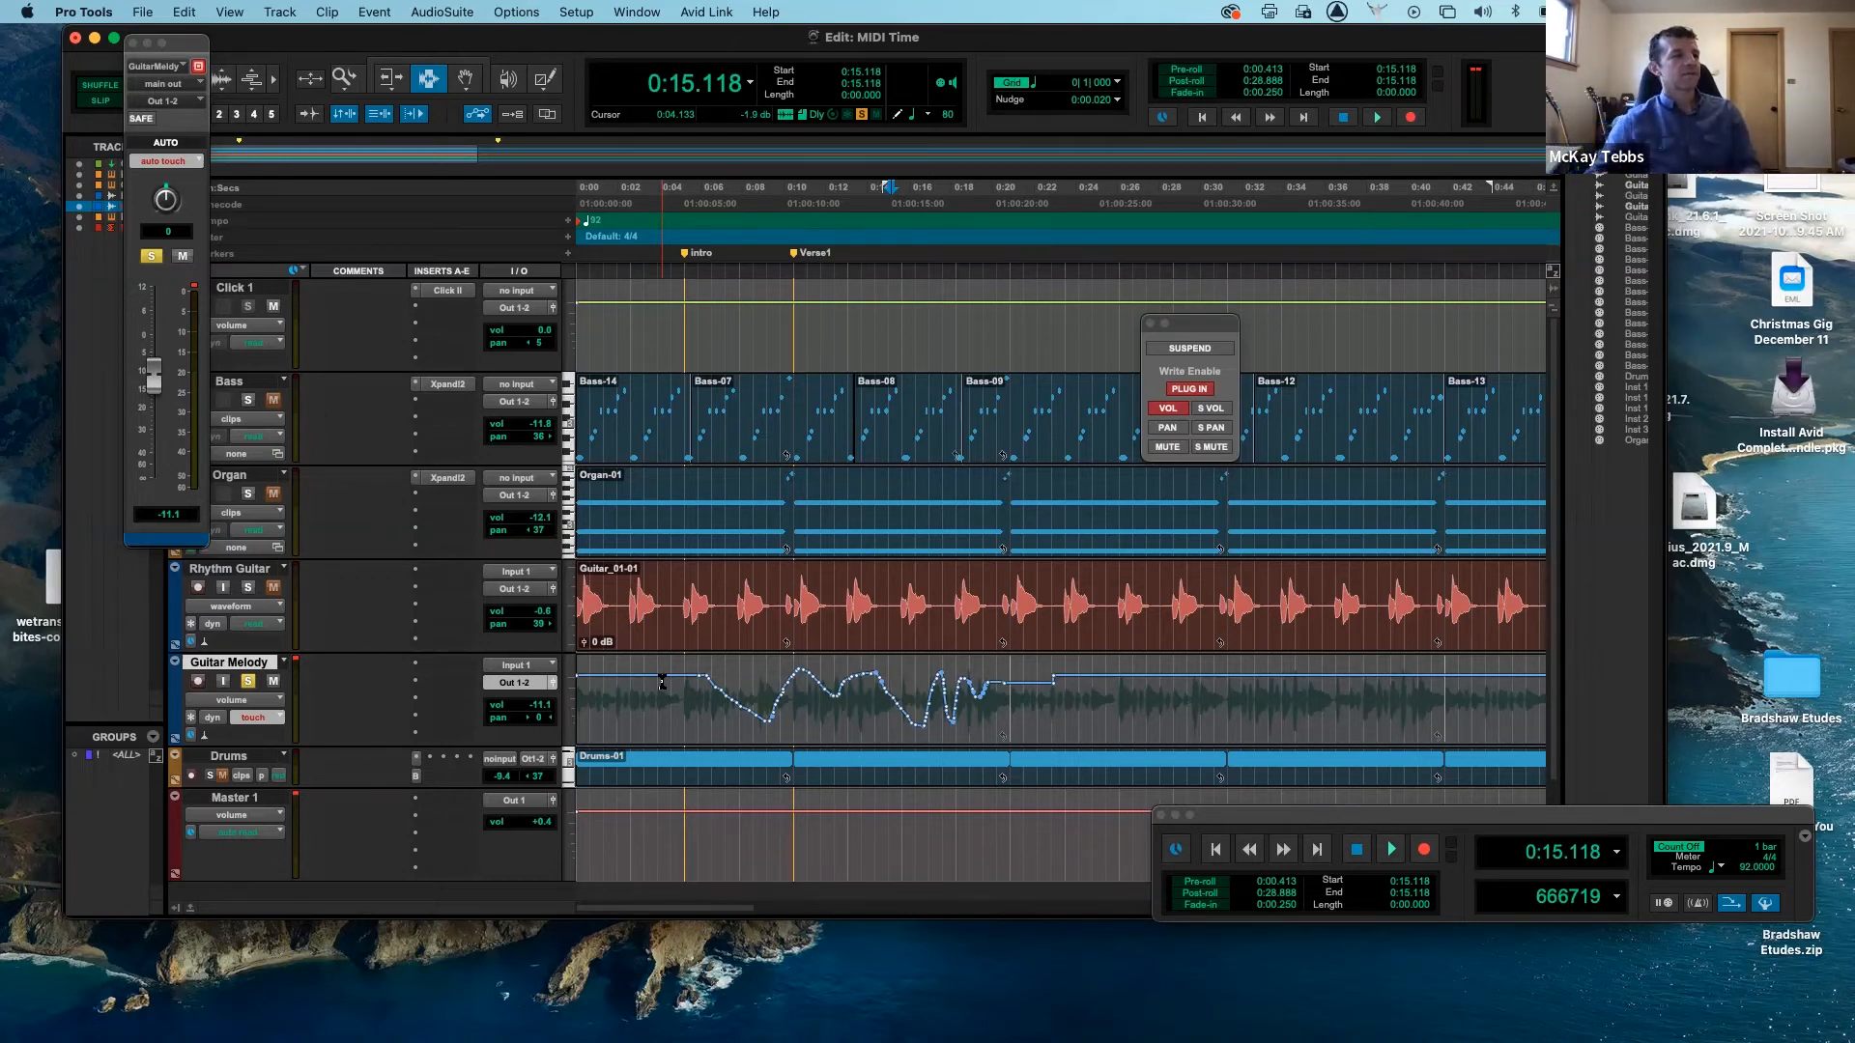
pyautogui.click(612, 669)
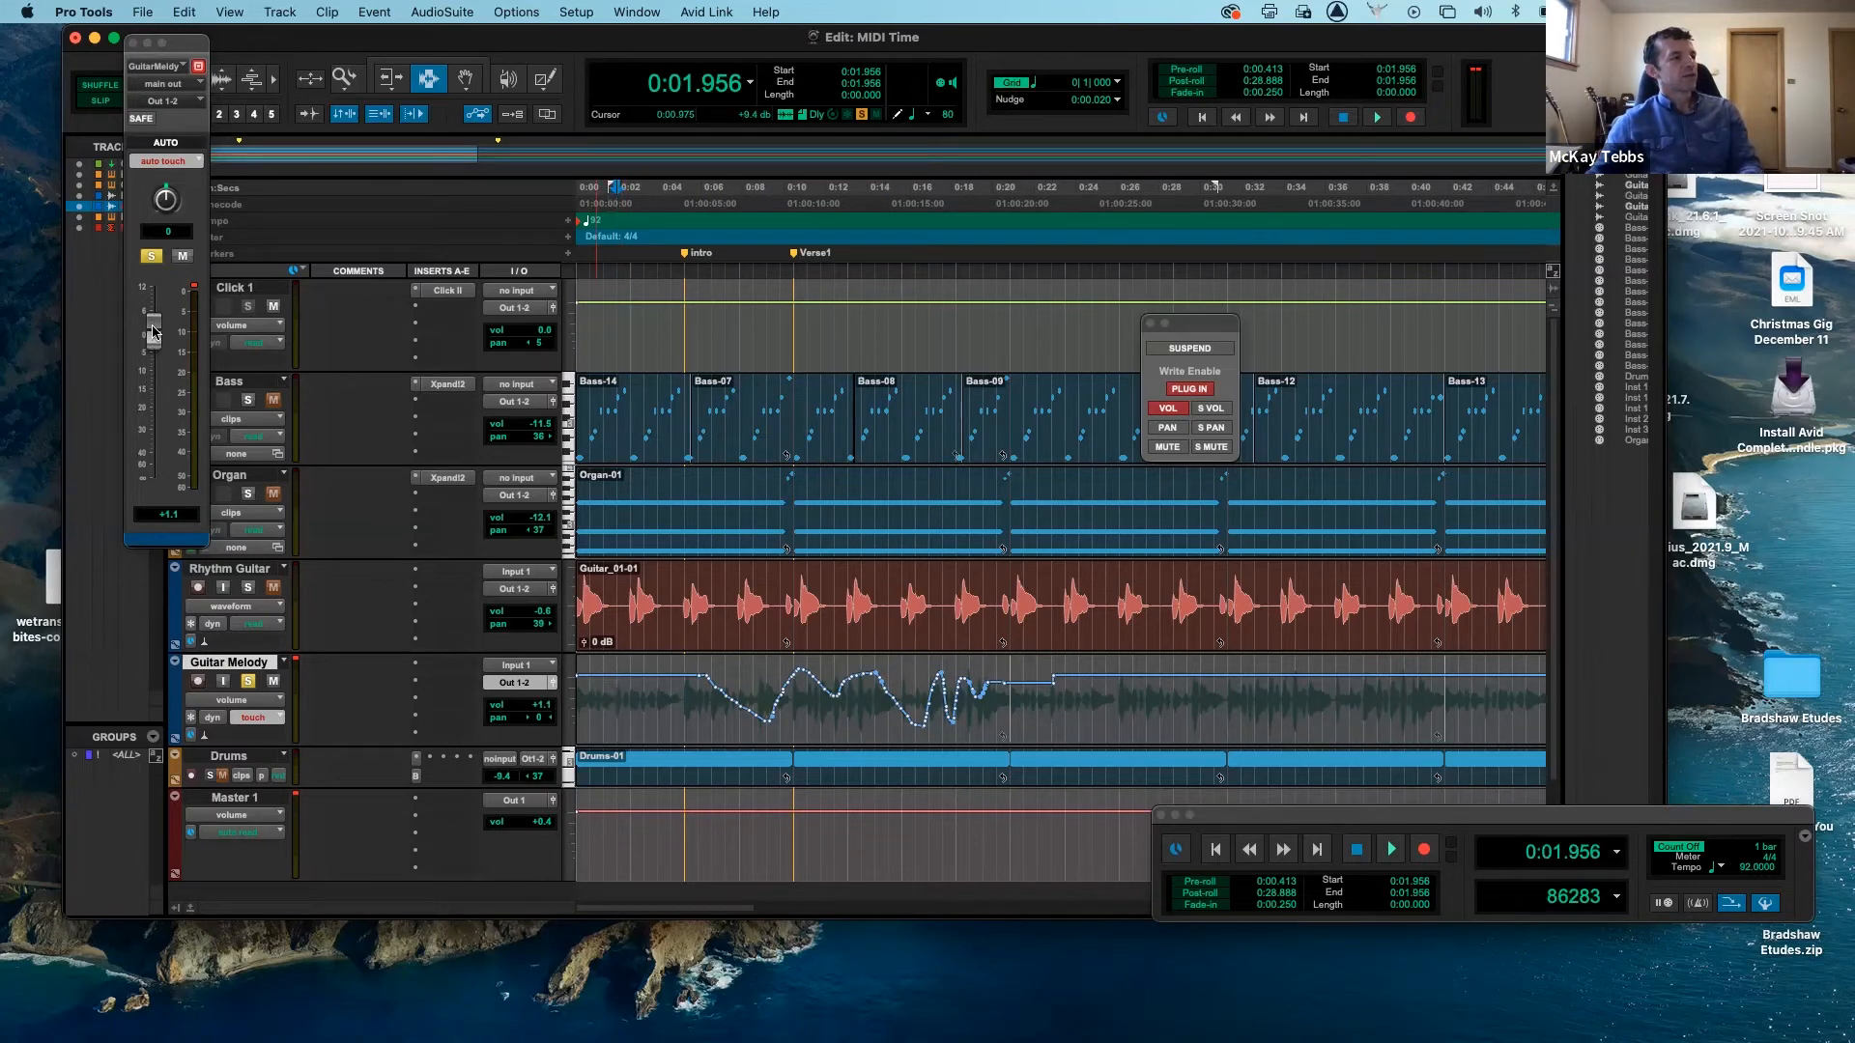
pyautogui.press('space')
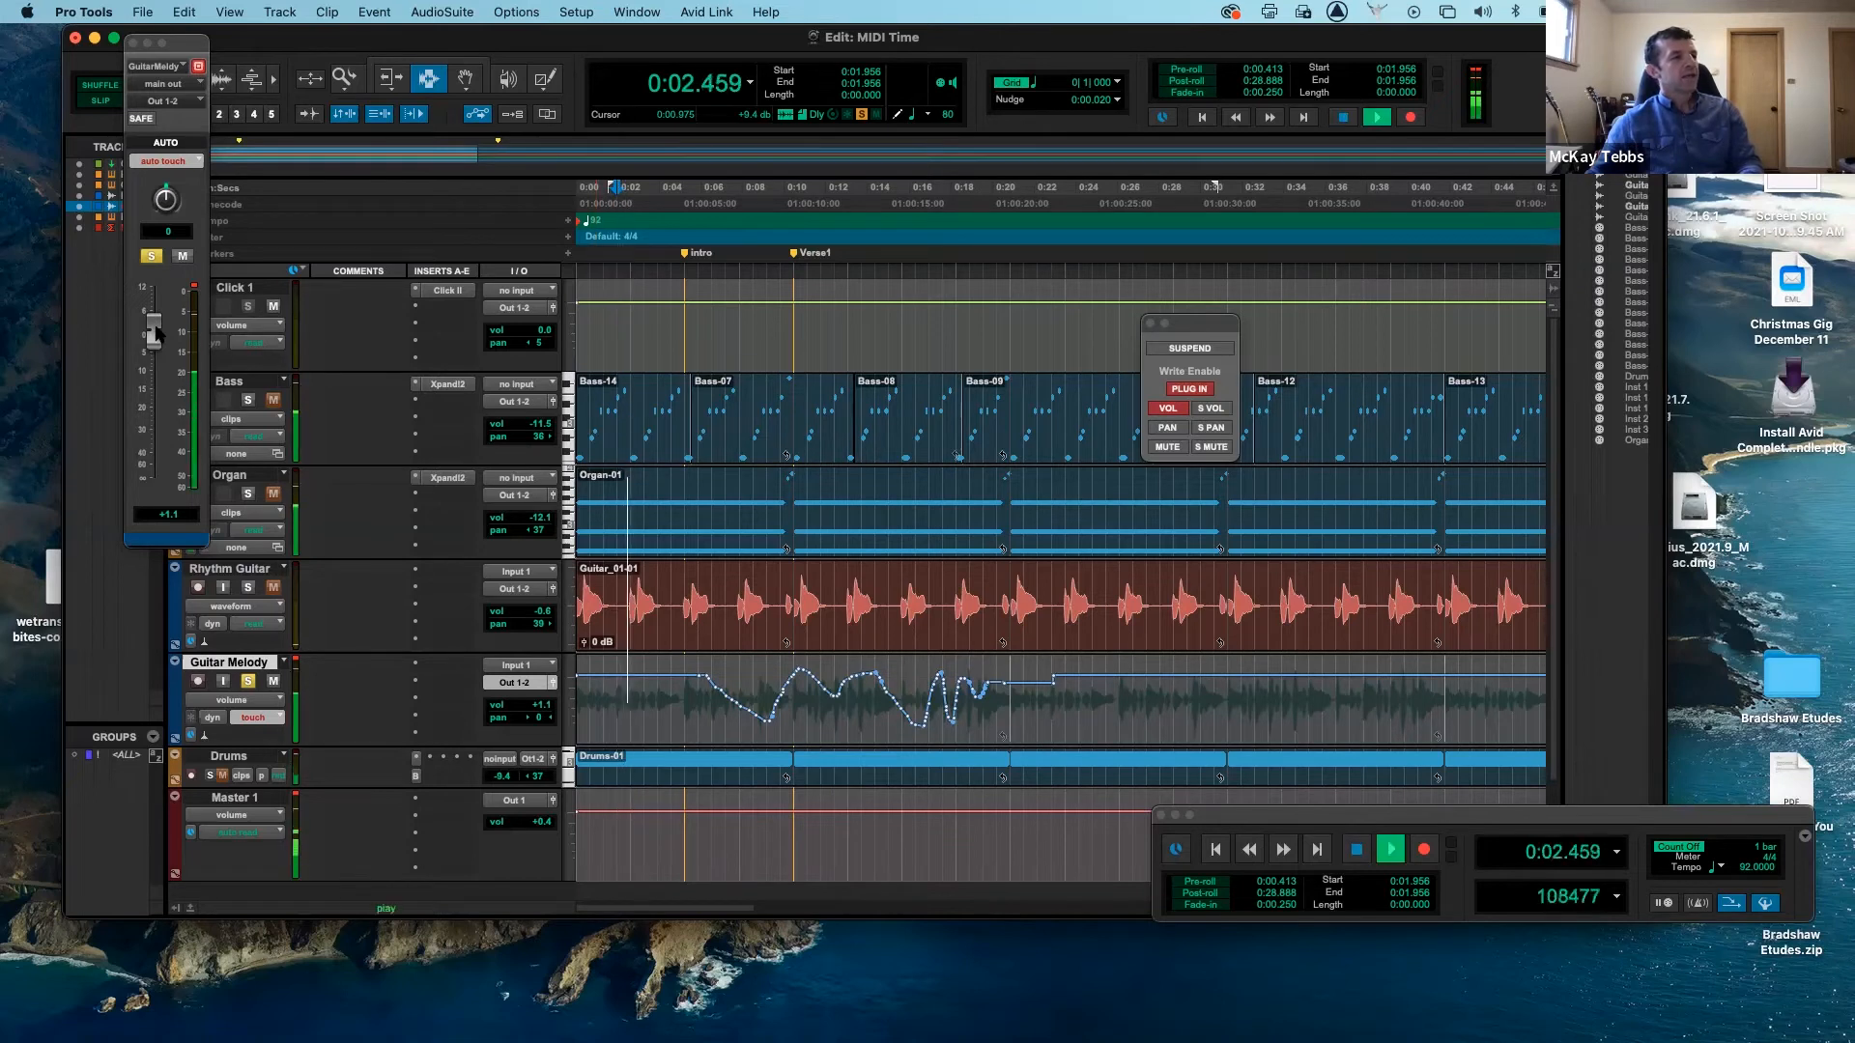
pyautogui.moveTo(156, 333)
pyautogui.mouseDown()
pyautogui.moveTo(169, 423)
pyautogui.moveTo(186, 307)
pyautogui.moveTo(218, 349)
pyautogui.moveTo(219, 325)
pyautogui.mouseUp()
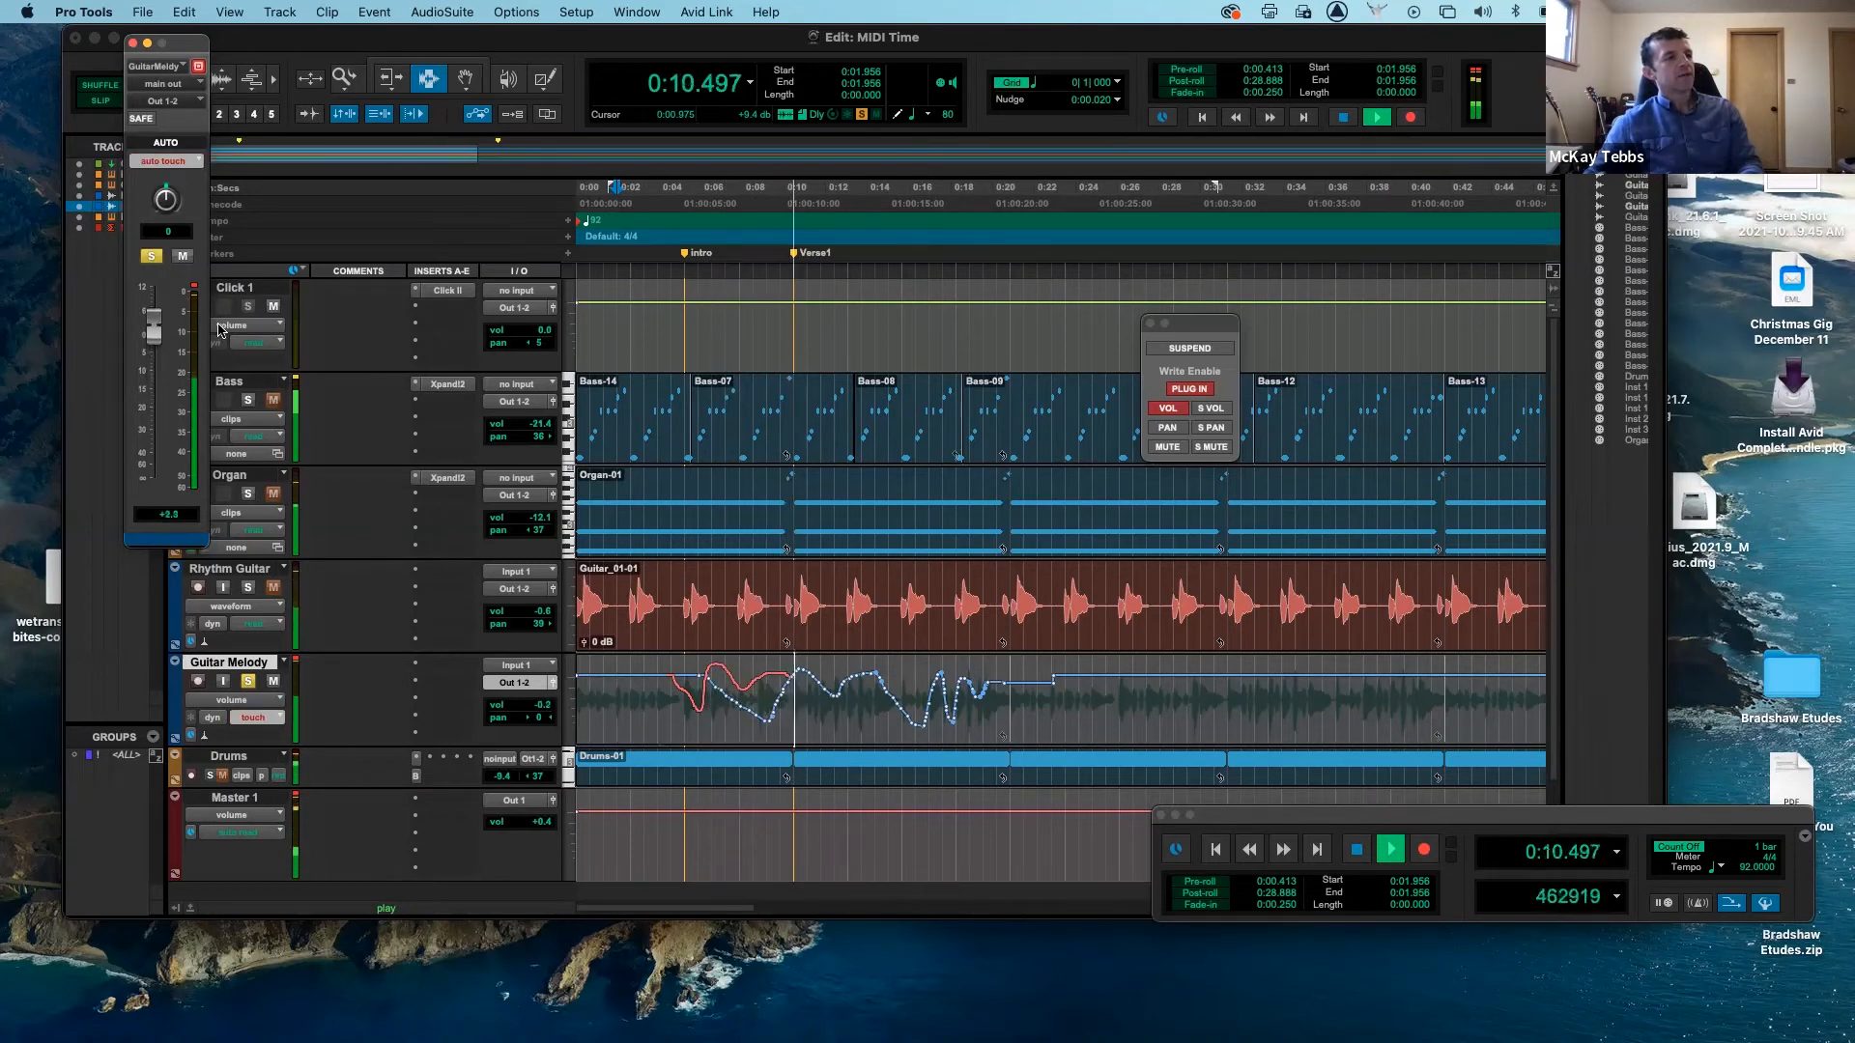
pyautogui.press('space')
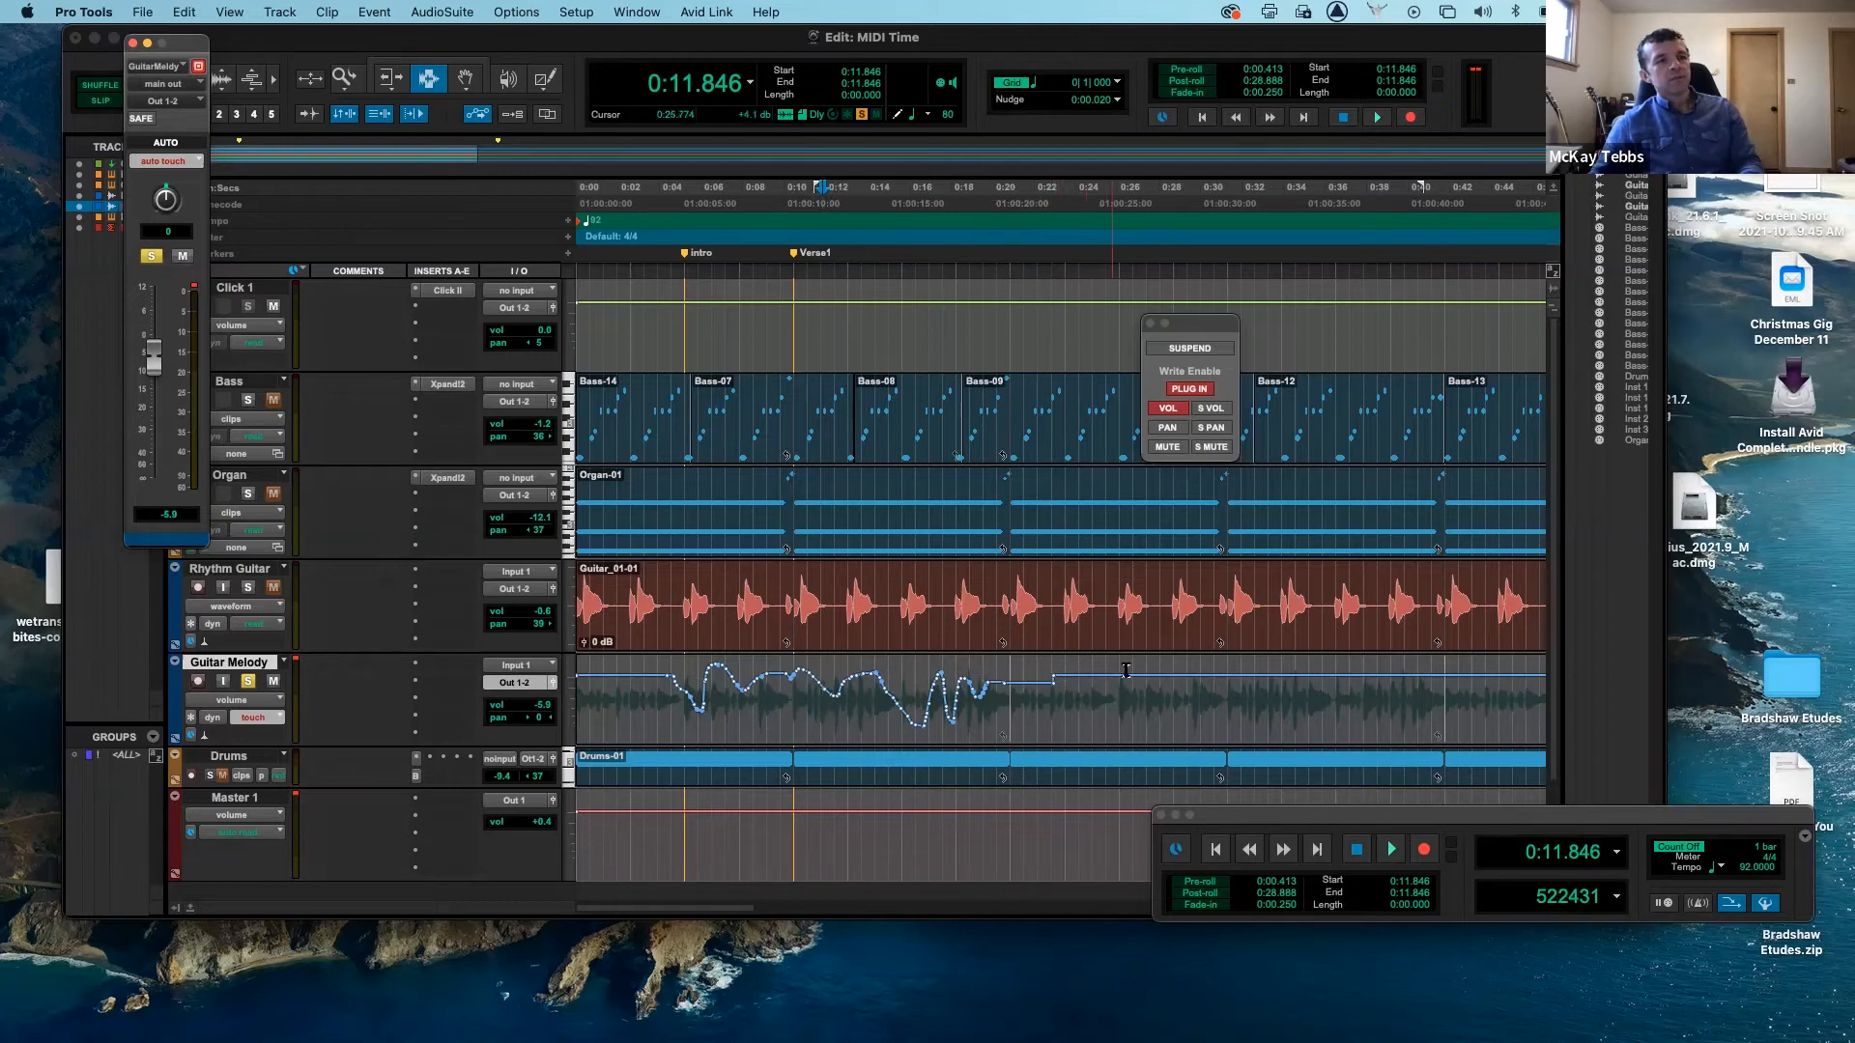
# - Play on from about 0:23 in touch mode, record Guitar Melody volume fader moves between about 0:29 and 0:37, and stop at about 0:40
pyautogui.click(1067, 676)
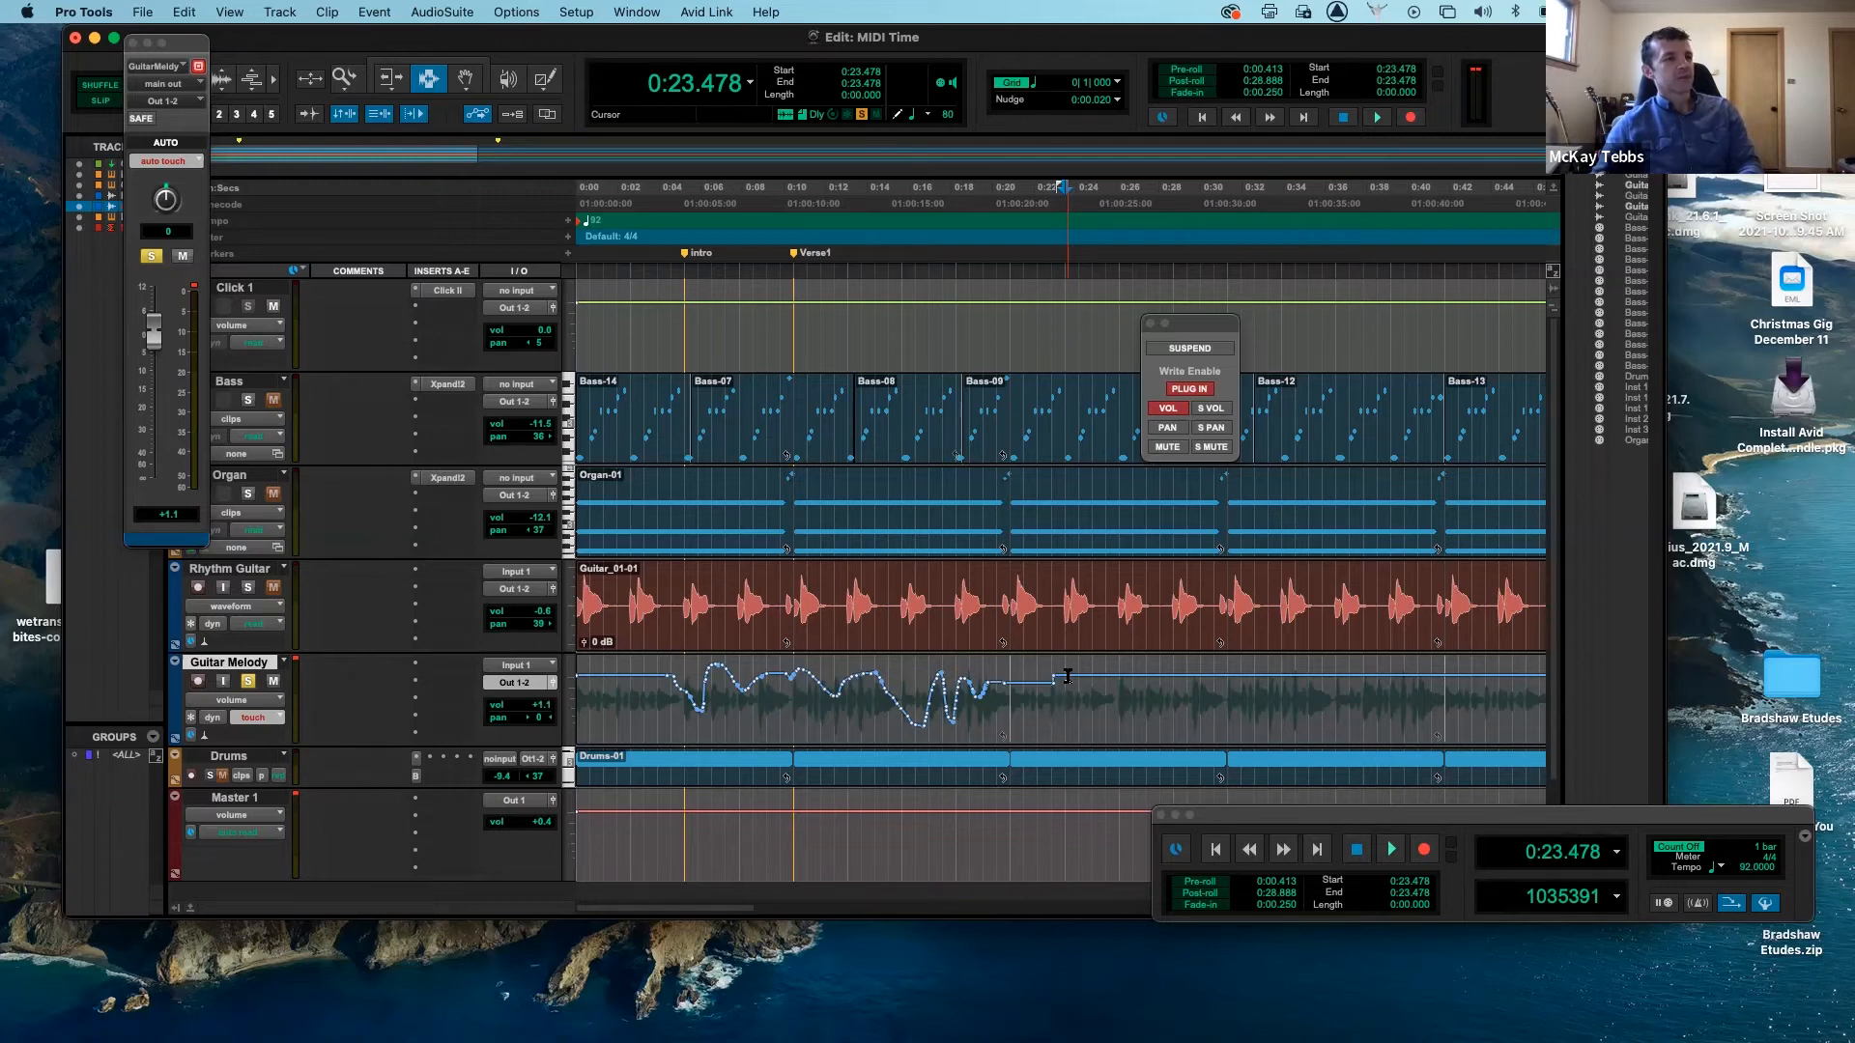
pyautogui.press('space')
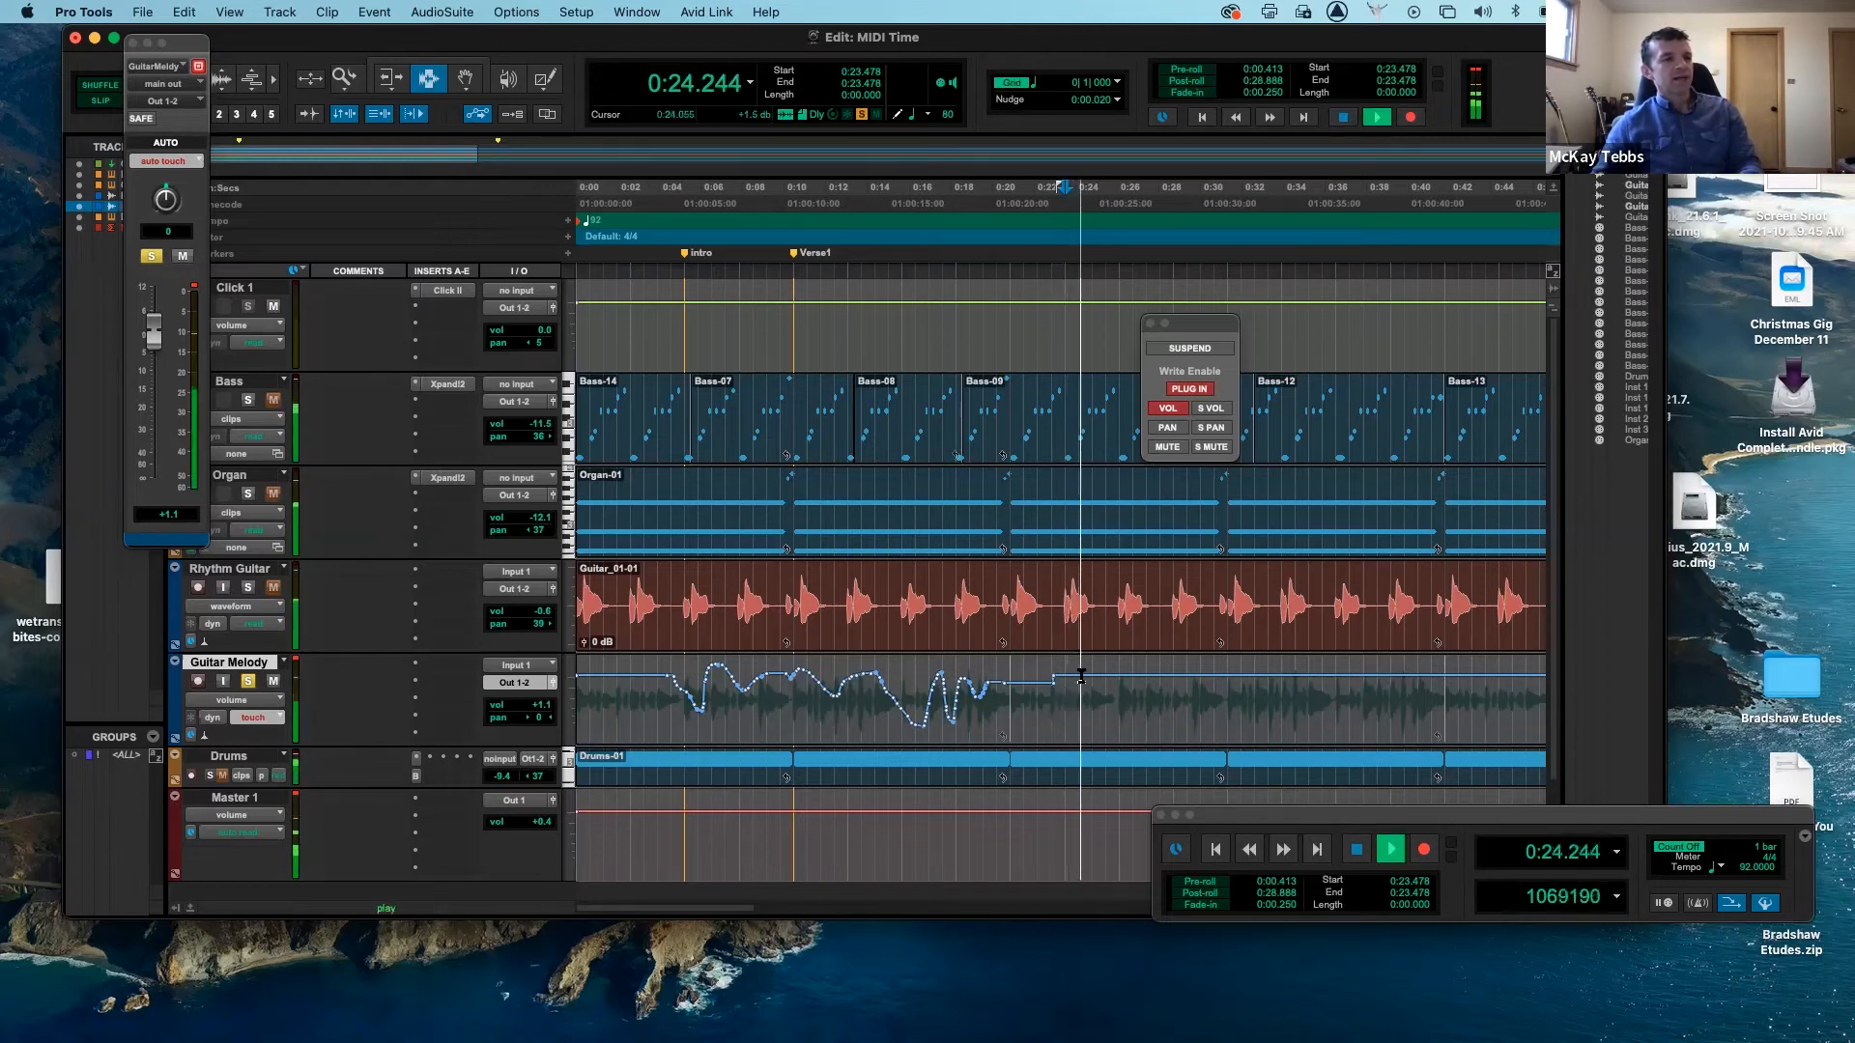
pyautogui.keyDown('shift'); pyautogui.click(1145, 690); pyautogui.keyUp('shift')
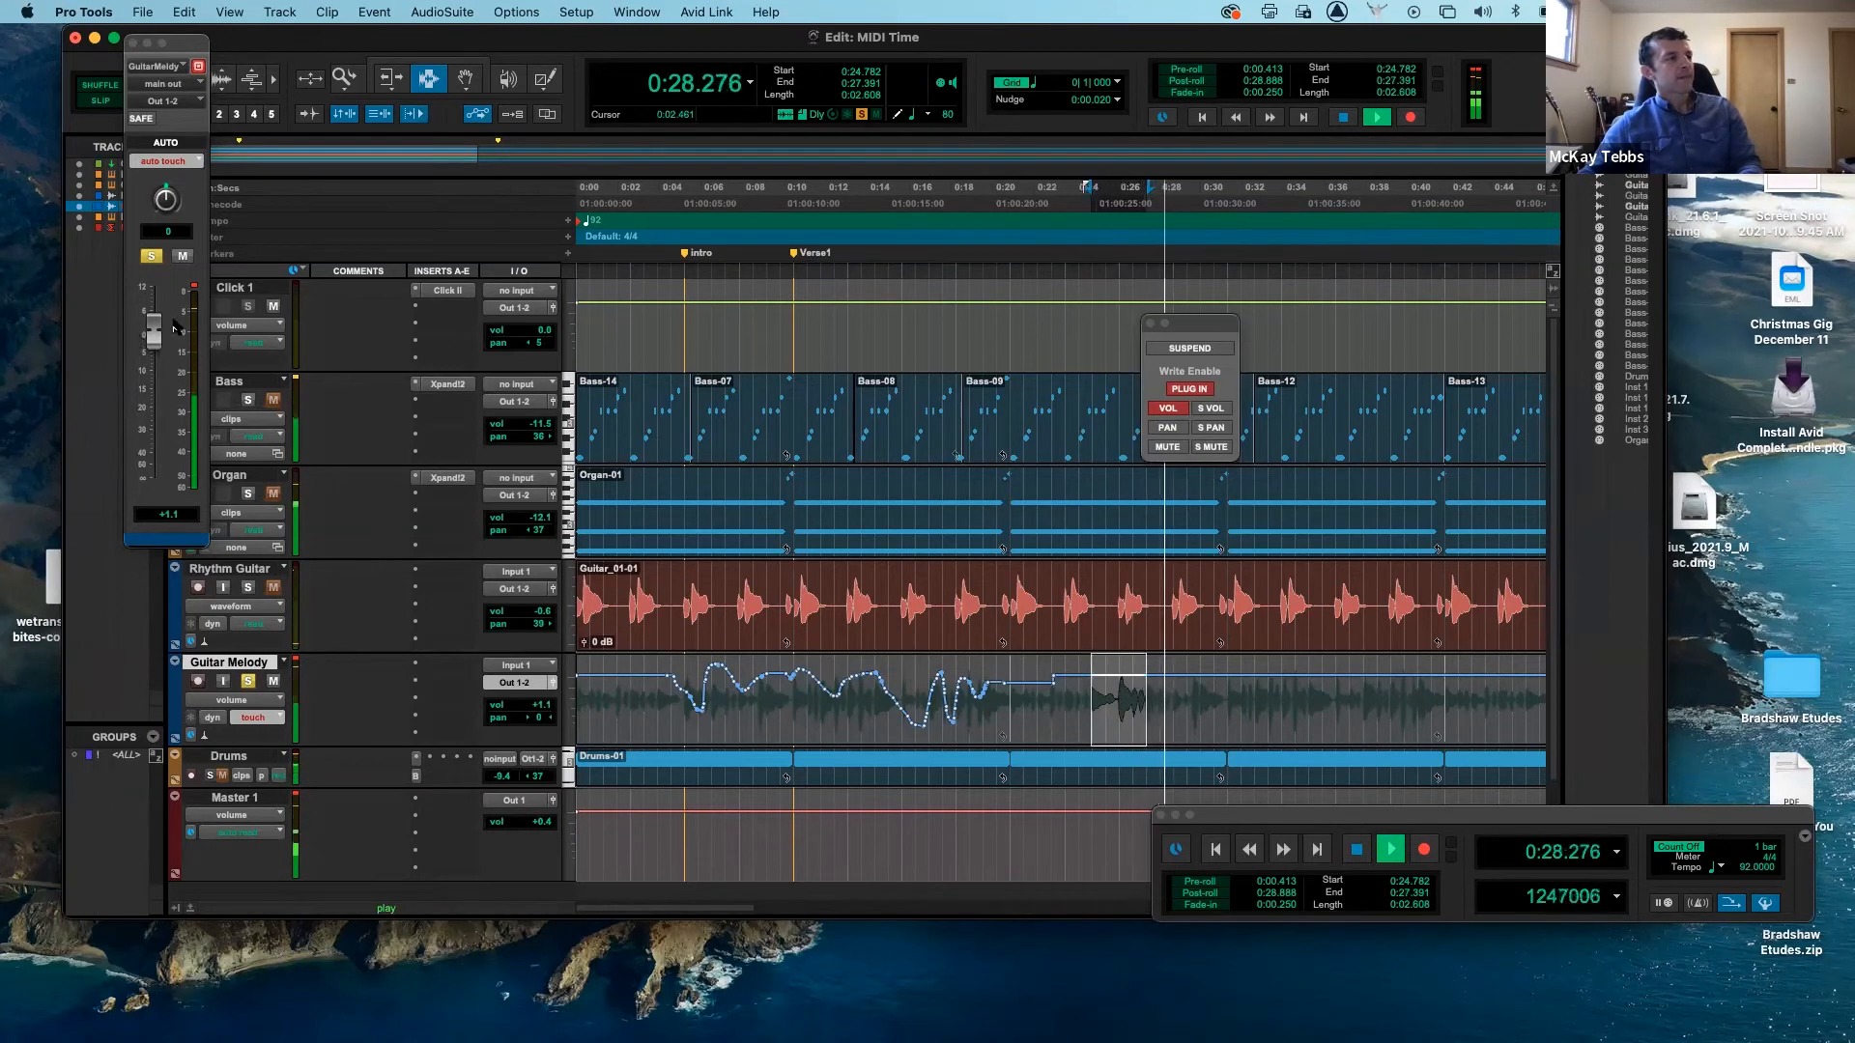
pyautogui.moveTo(153, 327)
pyautogui.mouseDown()
pyautogui.moveTo(152, 425)
pyautogui.moveTo(195, 332)
pyautogui.moveTo(207, 391)
pyautogui.moveTo(232, 396)
pyautogui.moveTo(239, 340)
pyautogui.moveTo(257, 396)
pyautogui.moveTo(265, 372)
pyautogui.moveTo(286, 399)
pyautogui.mouseUp()
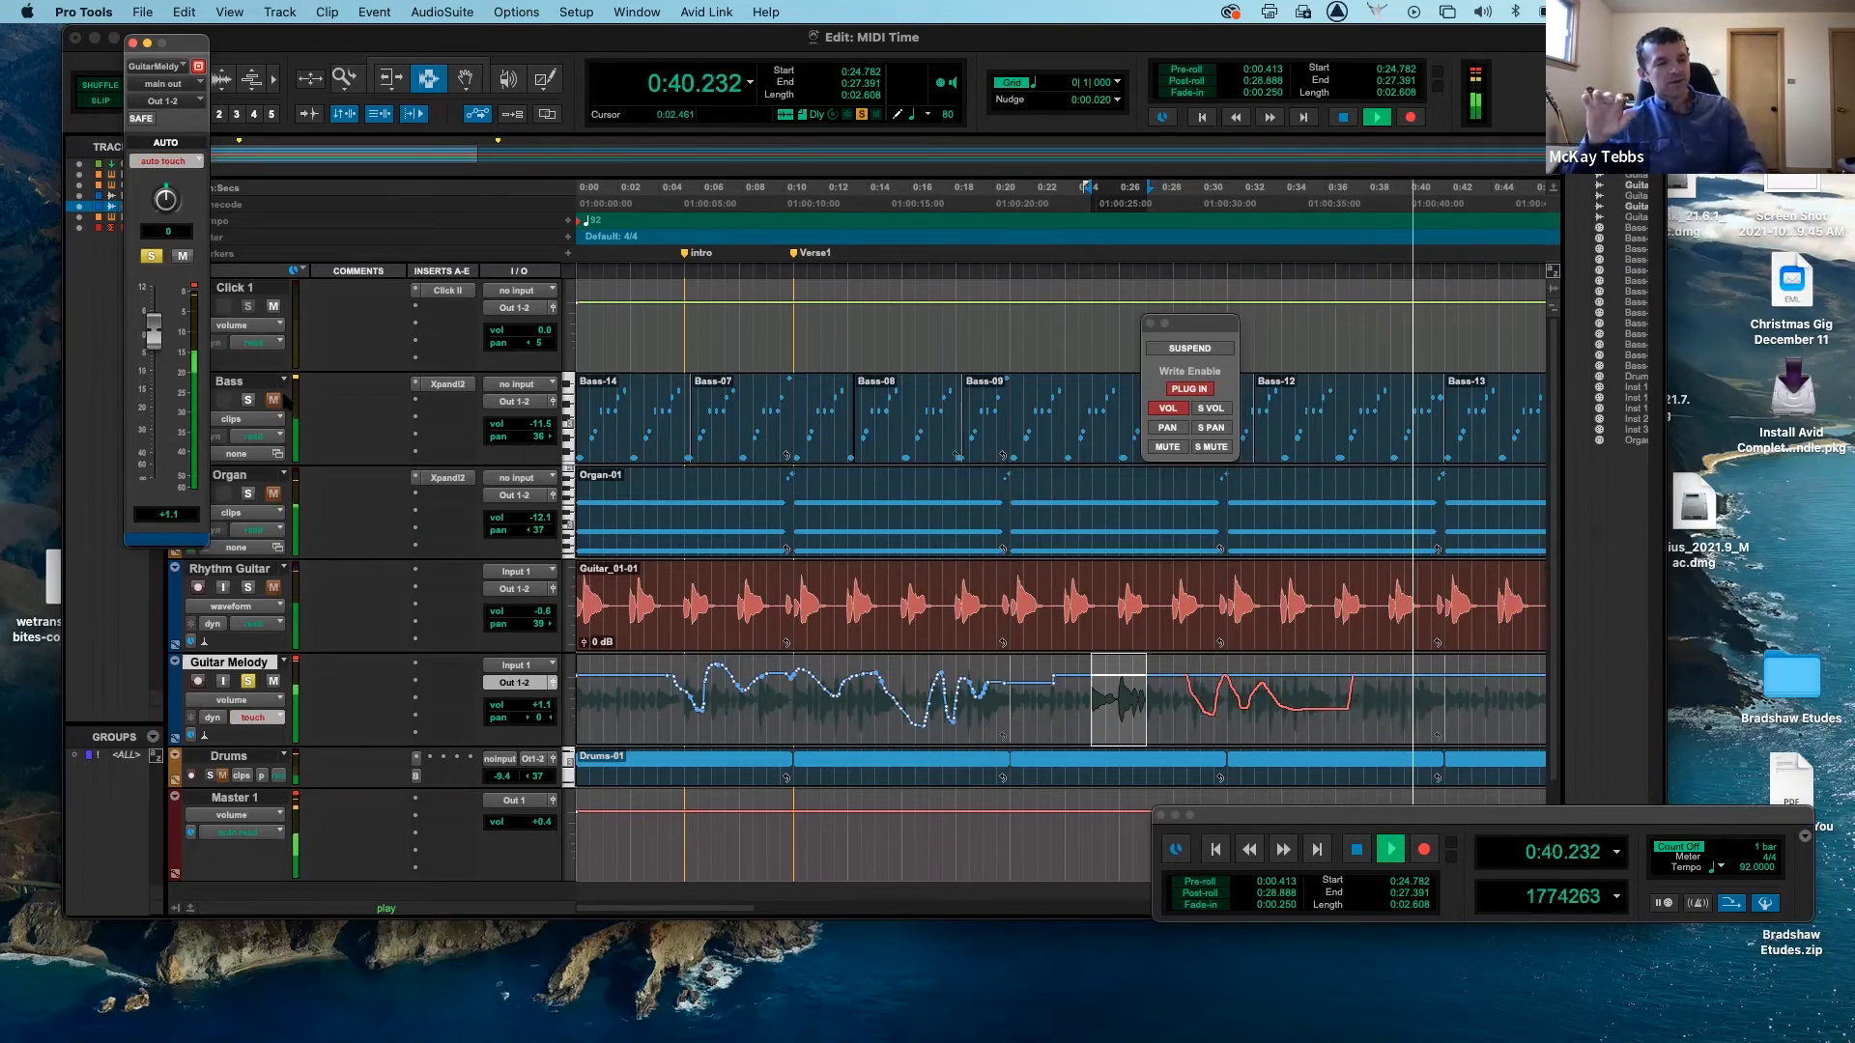
pyautogui.press('space')
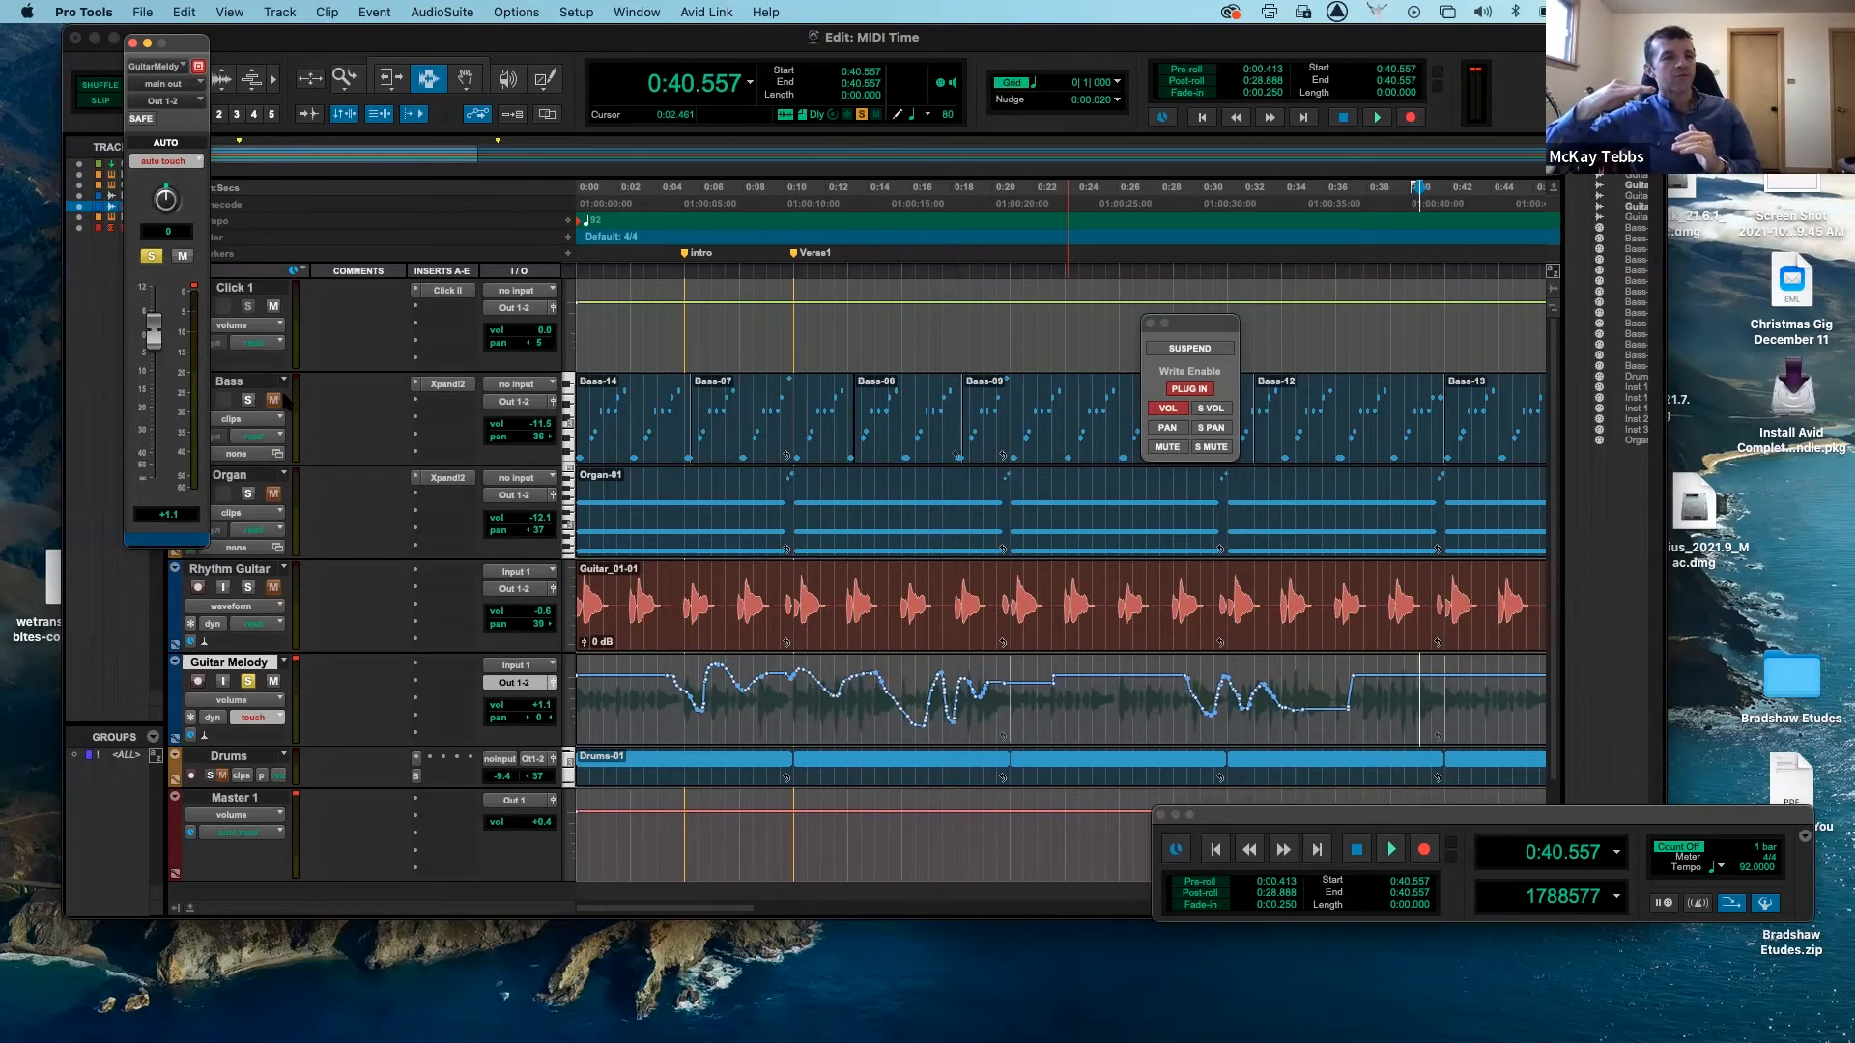
# - Set Guitar Melody's automation mode to latch, record volume fader moves while playing from about 0:40, and stop at about 0:53
pyautogui.hscroll(10, 285, 399)
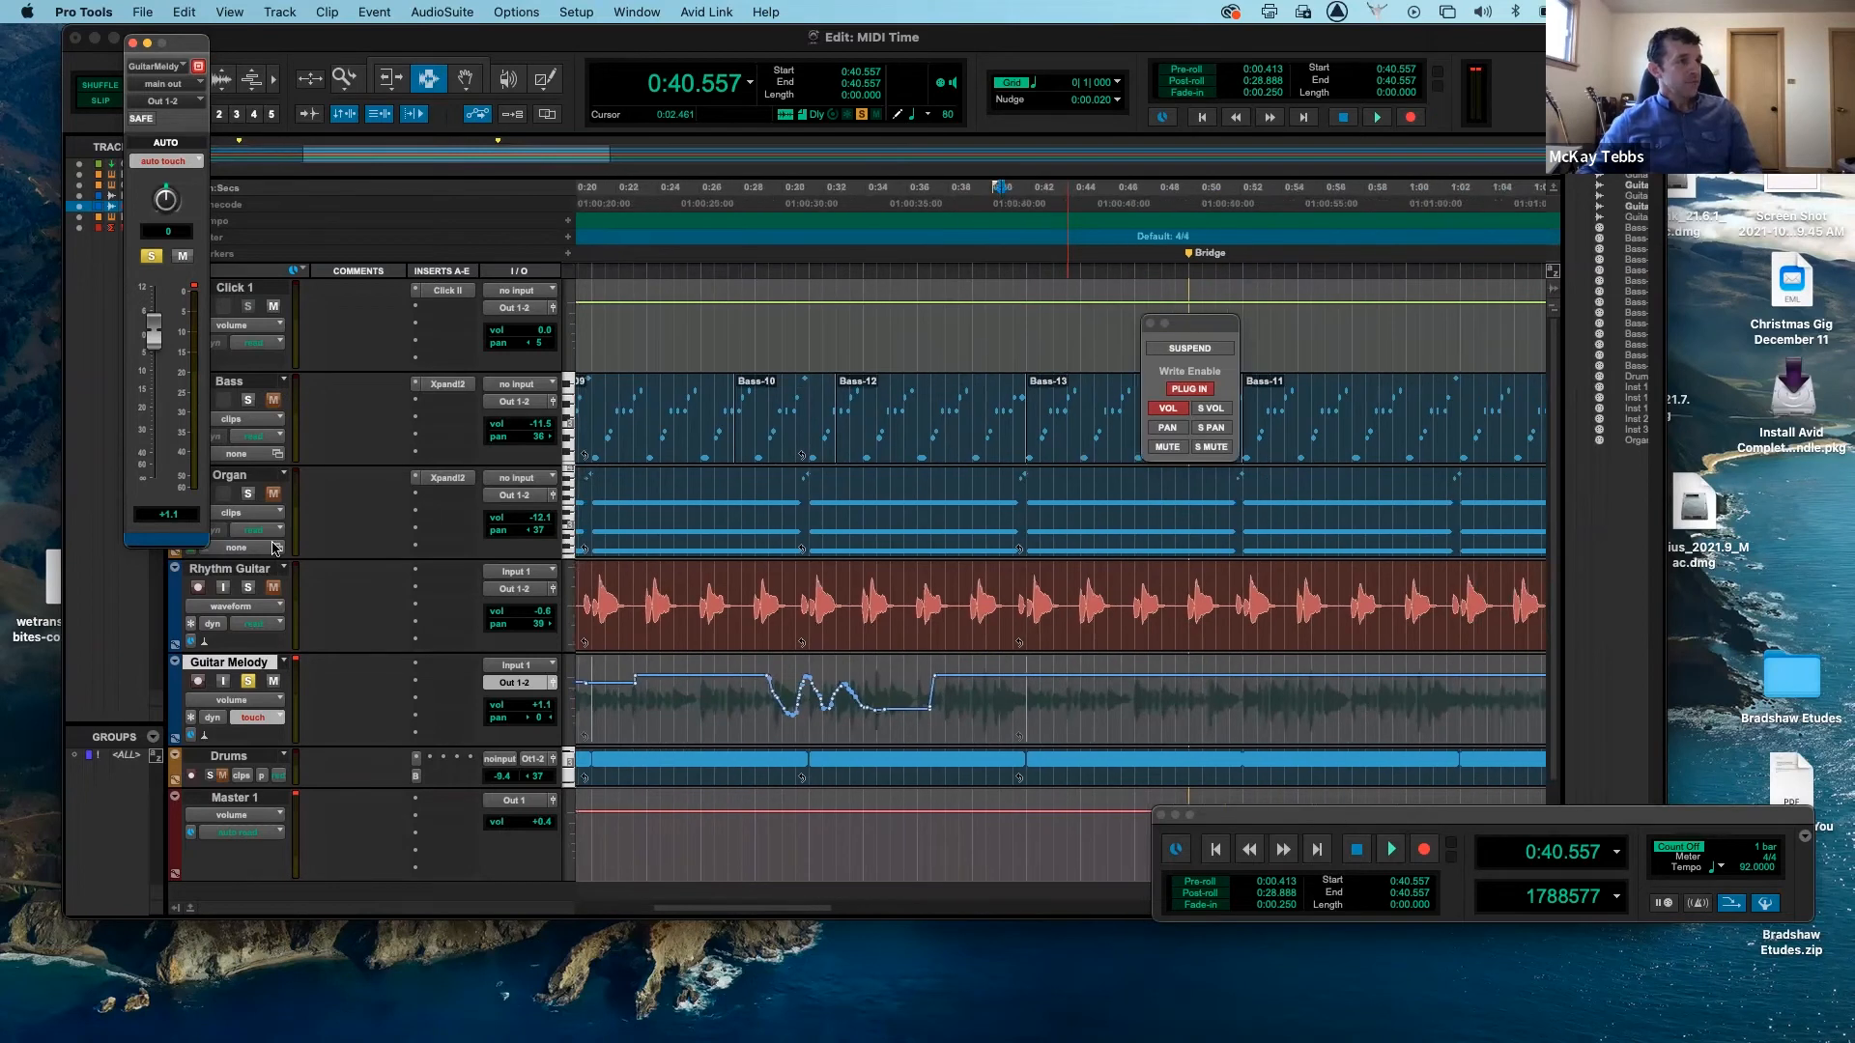
pyautogui.click(273, 718)
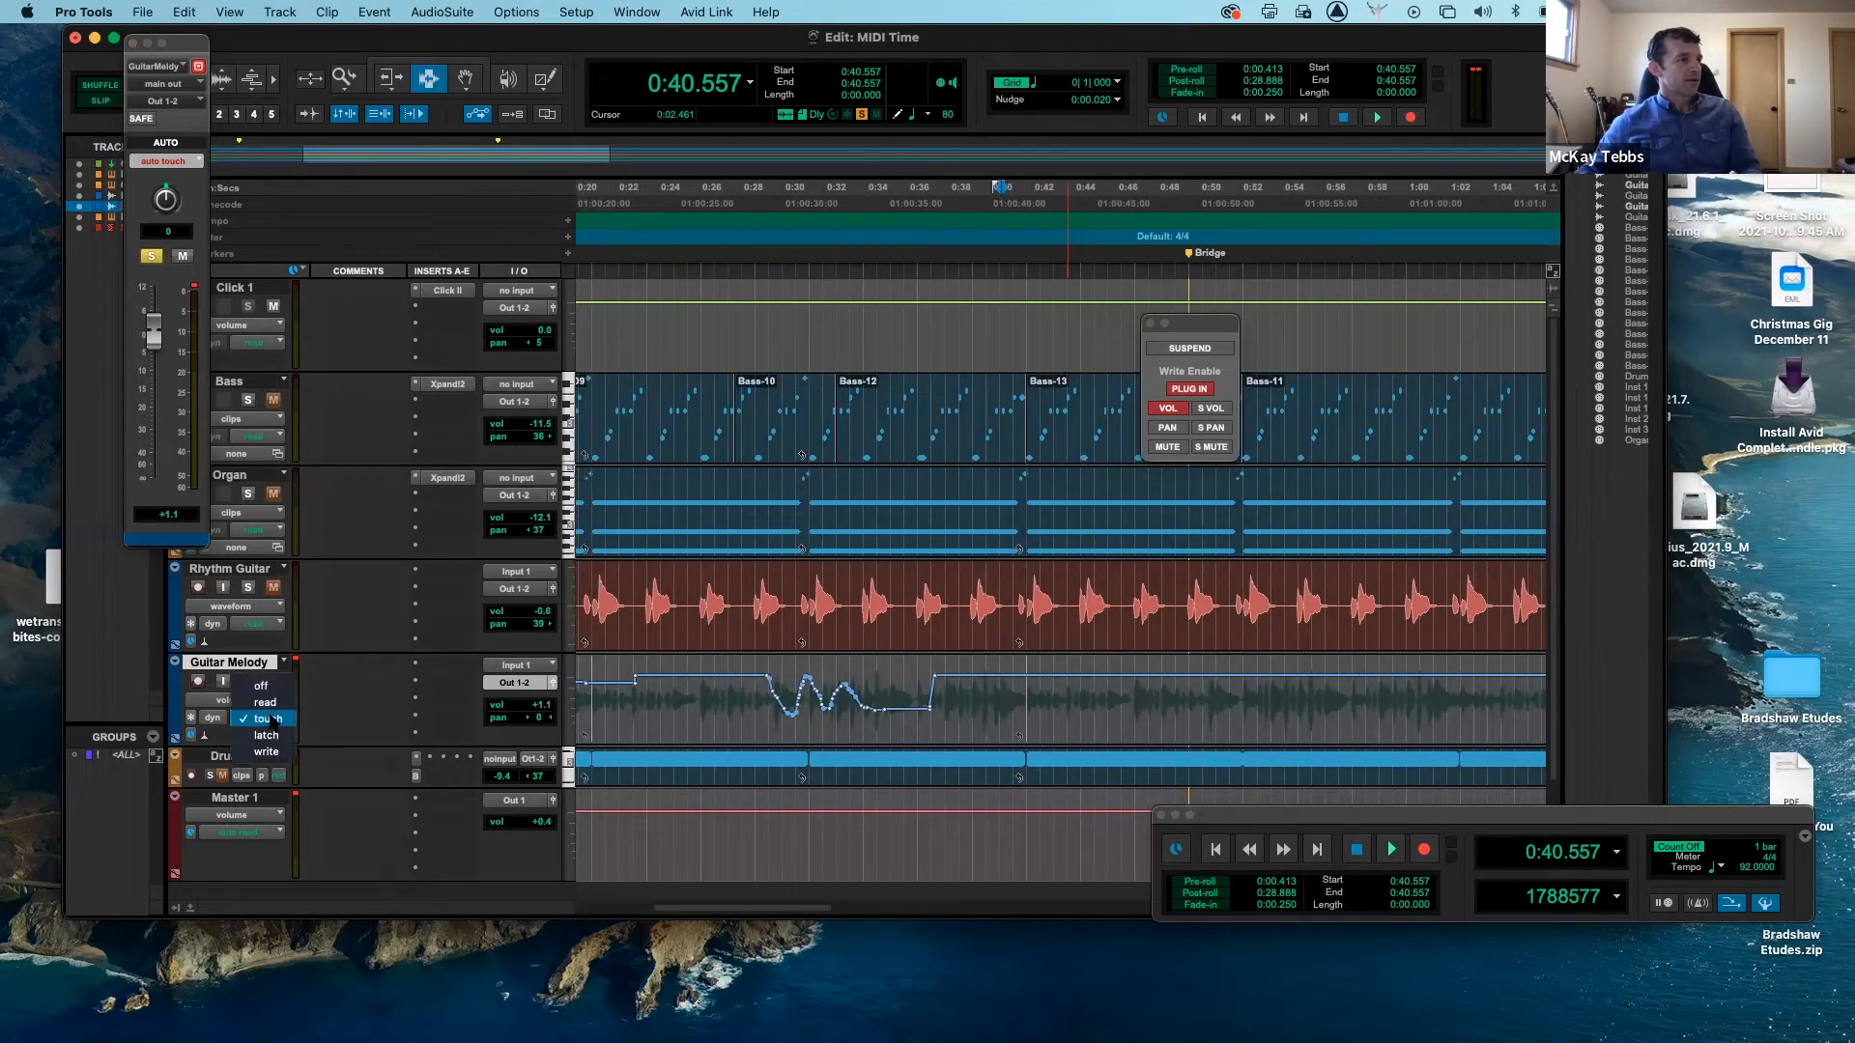
pyautogui.click(267, 735)
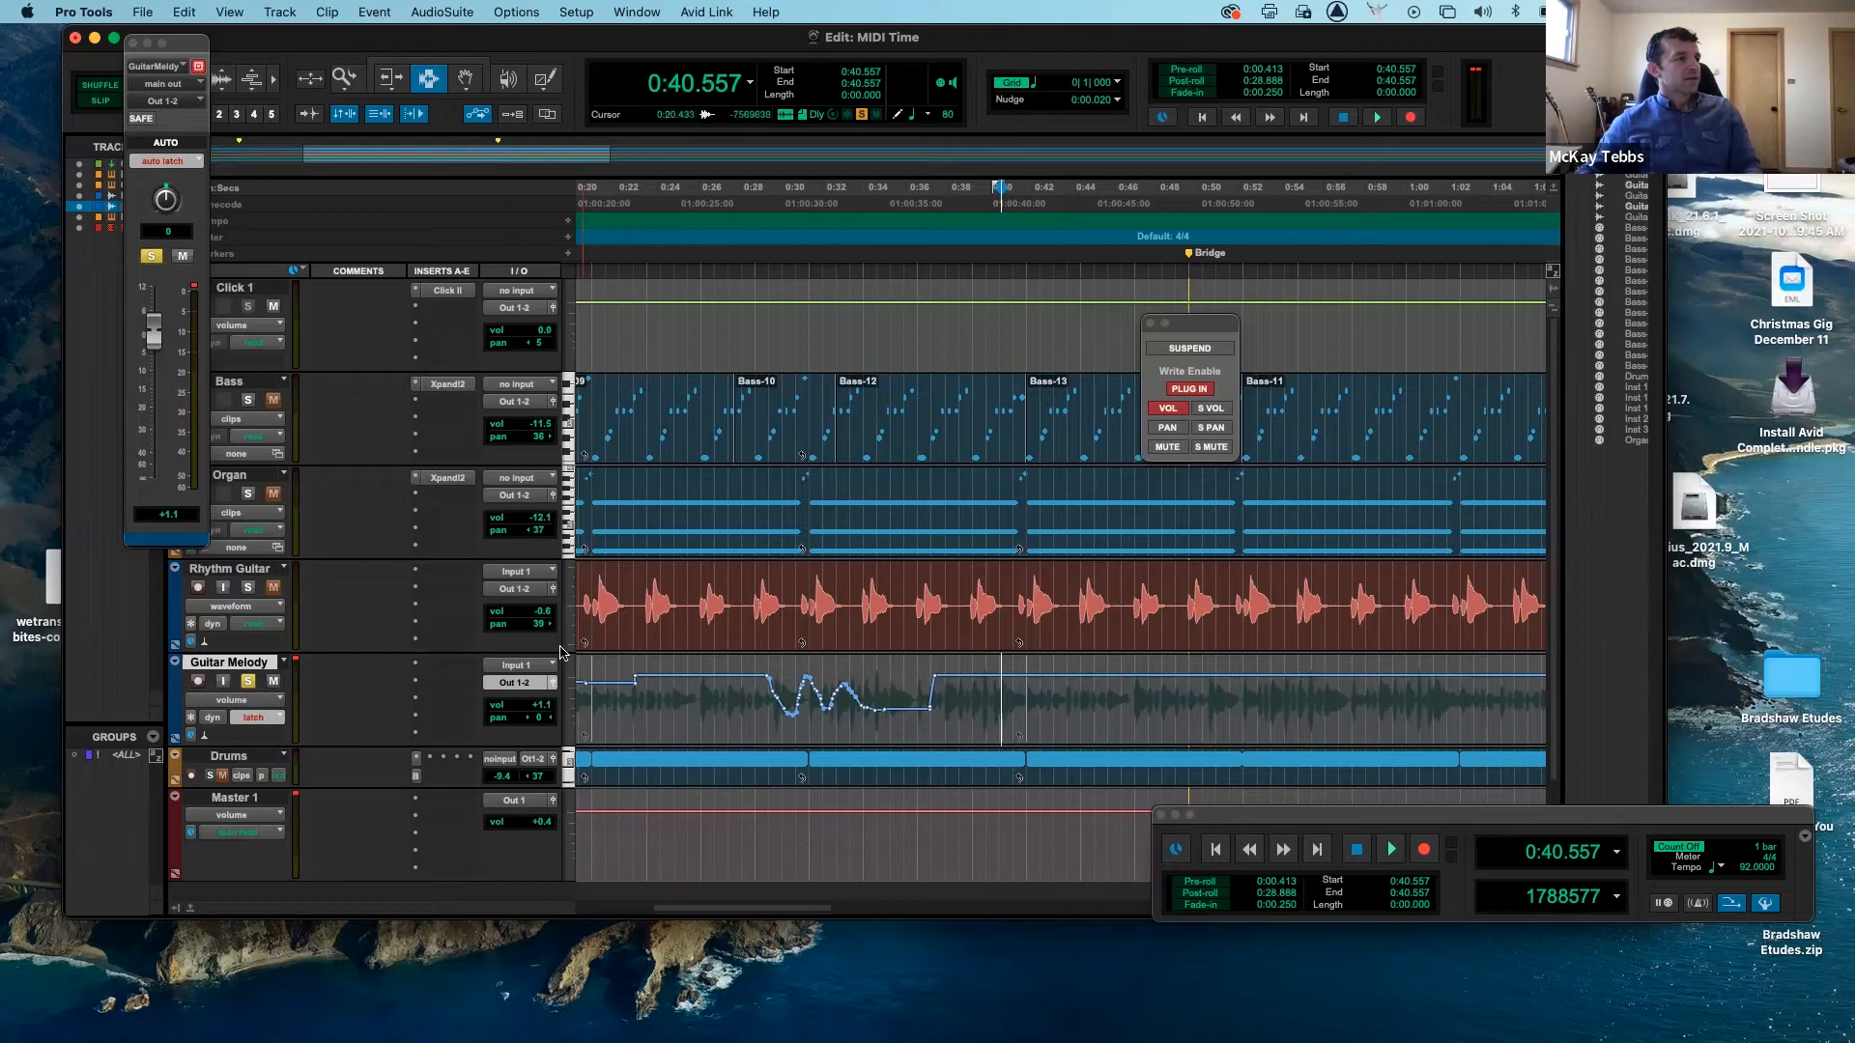
pyautogui.press('space')
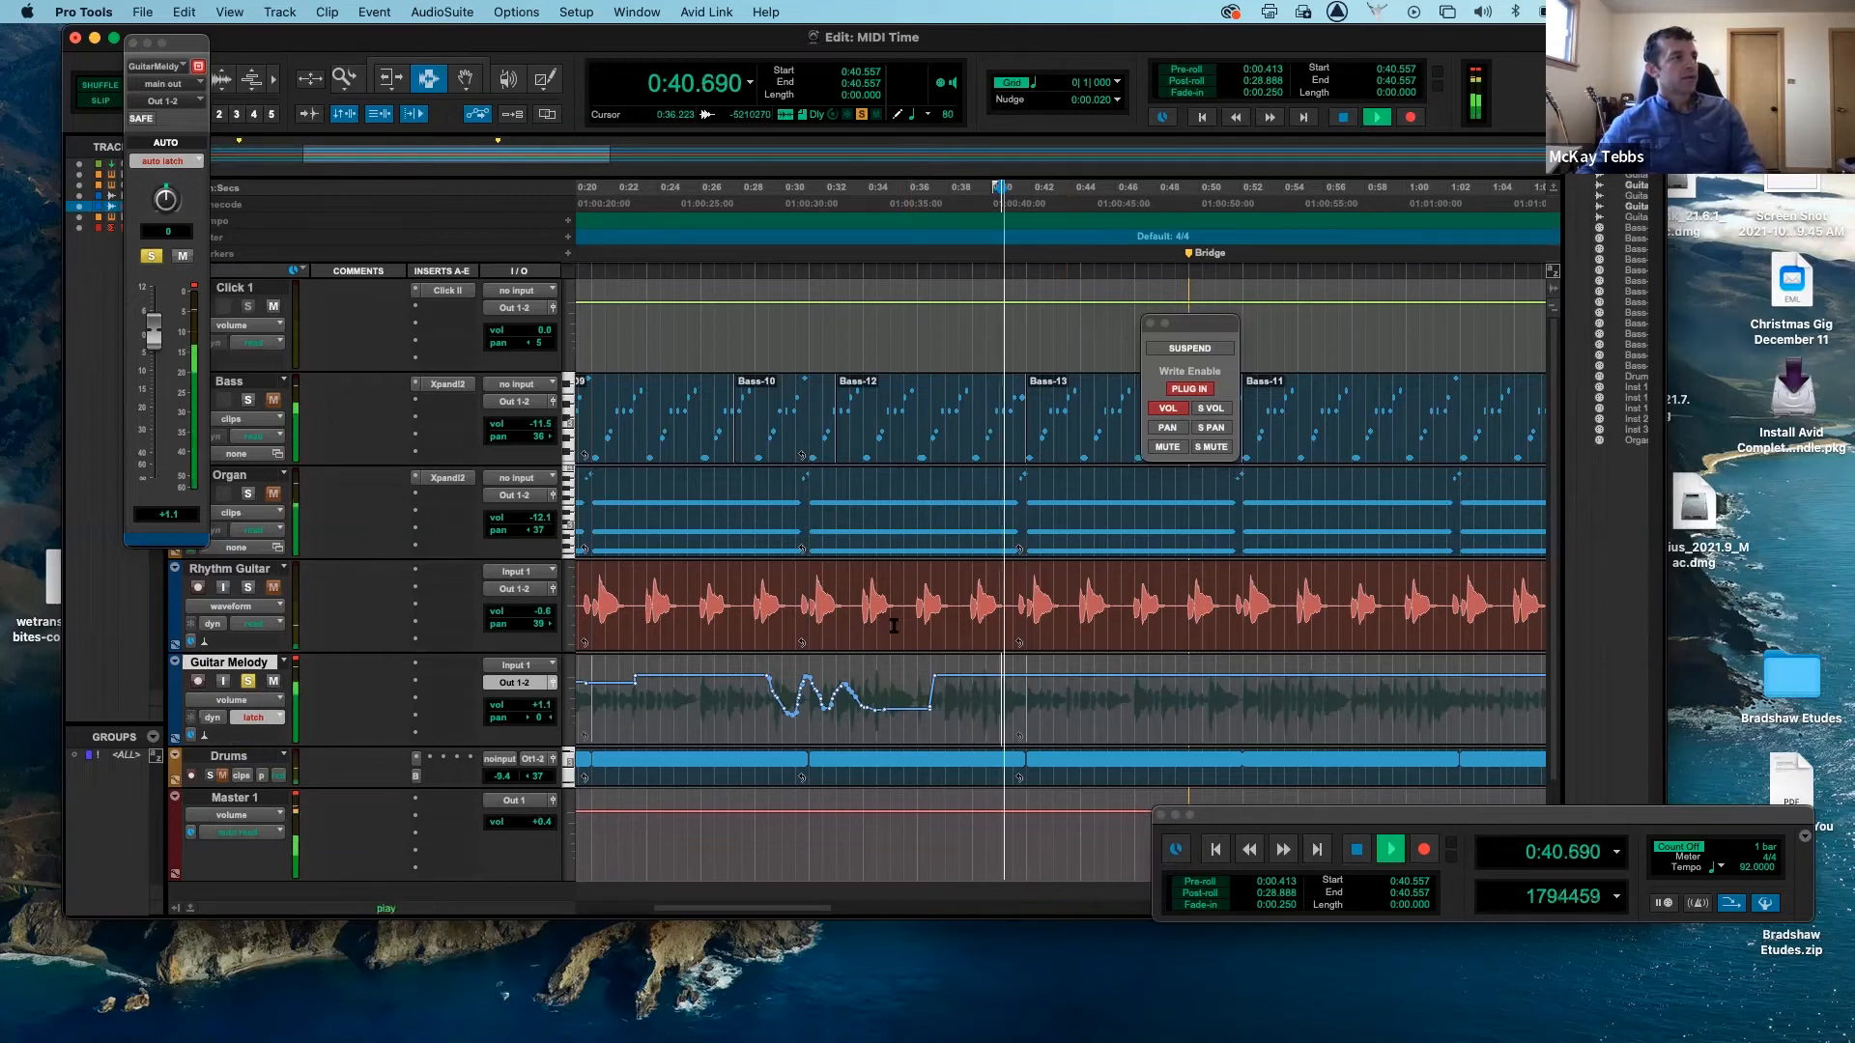
pyautogui.moveTo(155, 333)
pyautogui.mouseDown()
pyautogui.moveTo(189, 422)
pyautogui.moveTo(198, 319)
pyautogui.moveTo(199, 386)
pyautogui.moveTo(199, 333)
pyautogui.moveTo(208, 377)
pyautogui.moveTo(241, 357)
pyautogui.moveTo(250, 384)
pyautogui.mouseUp()
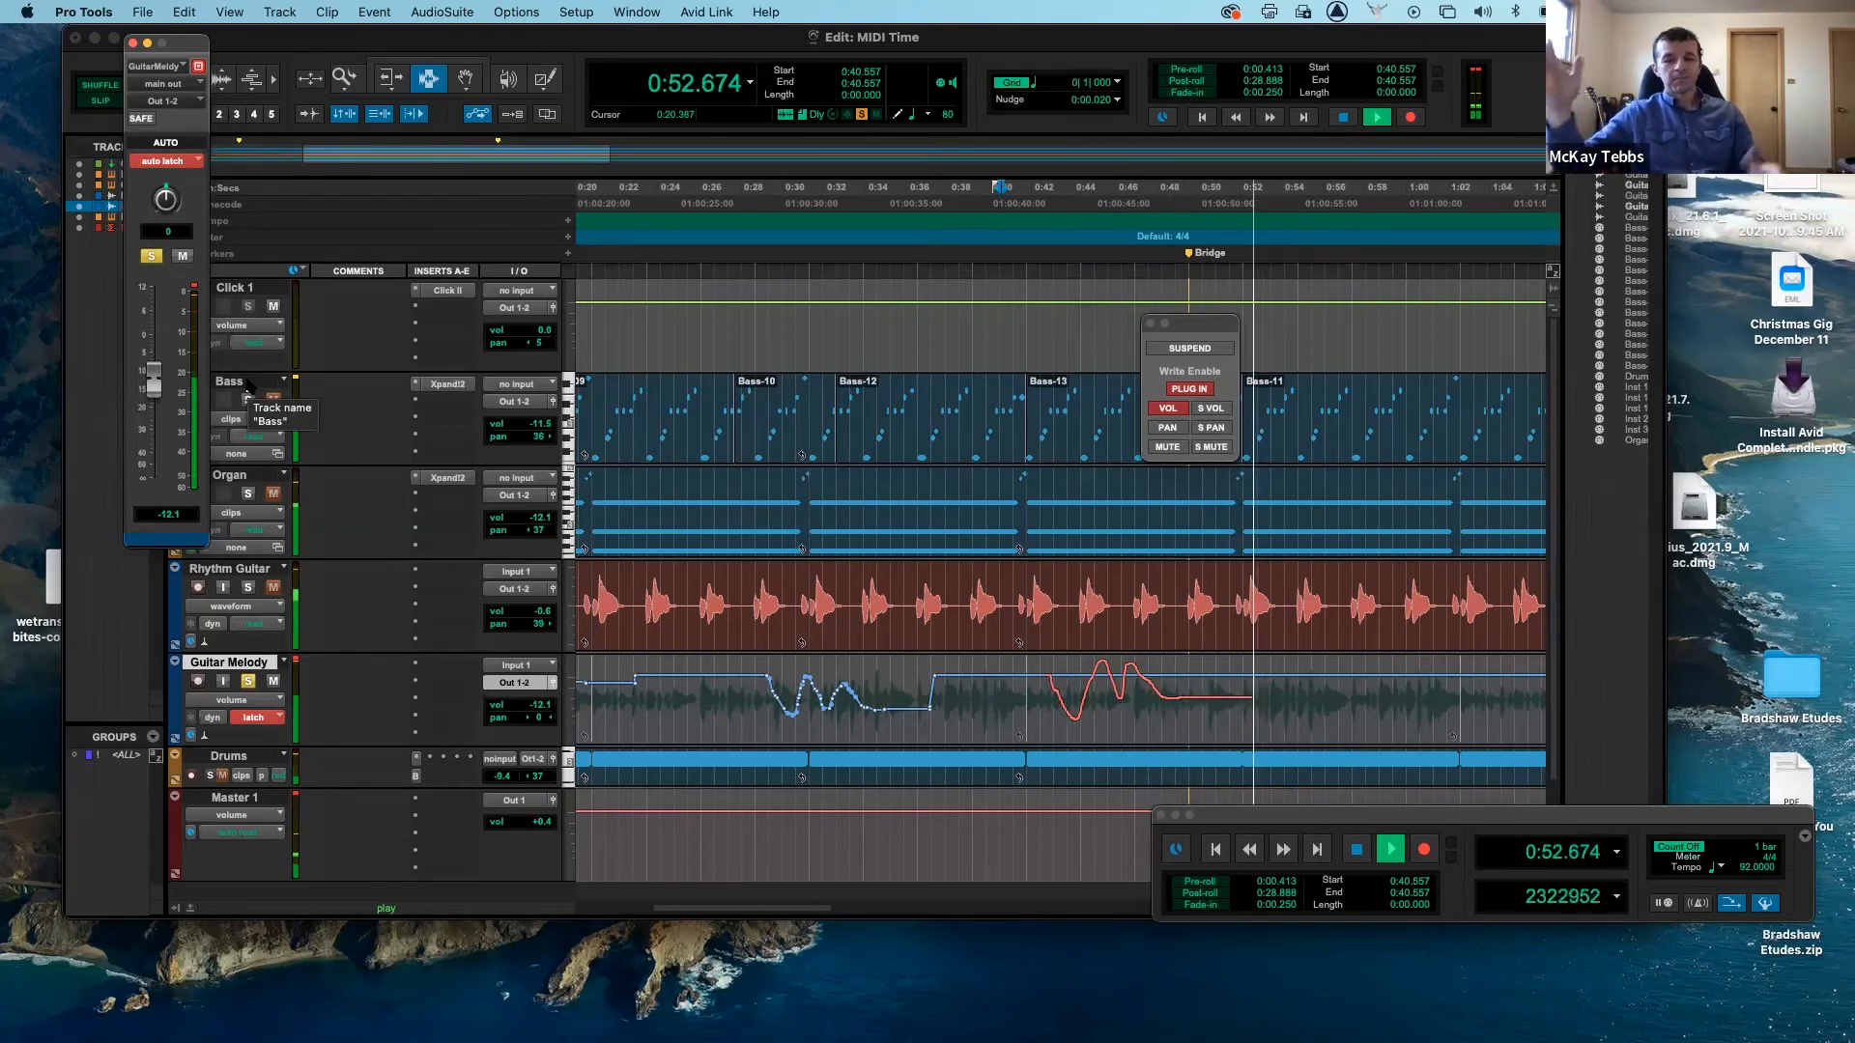
pyautogui.press('space')
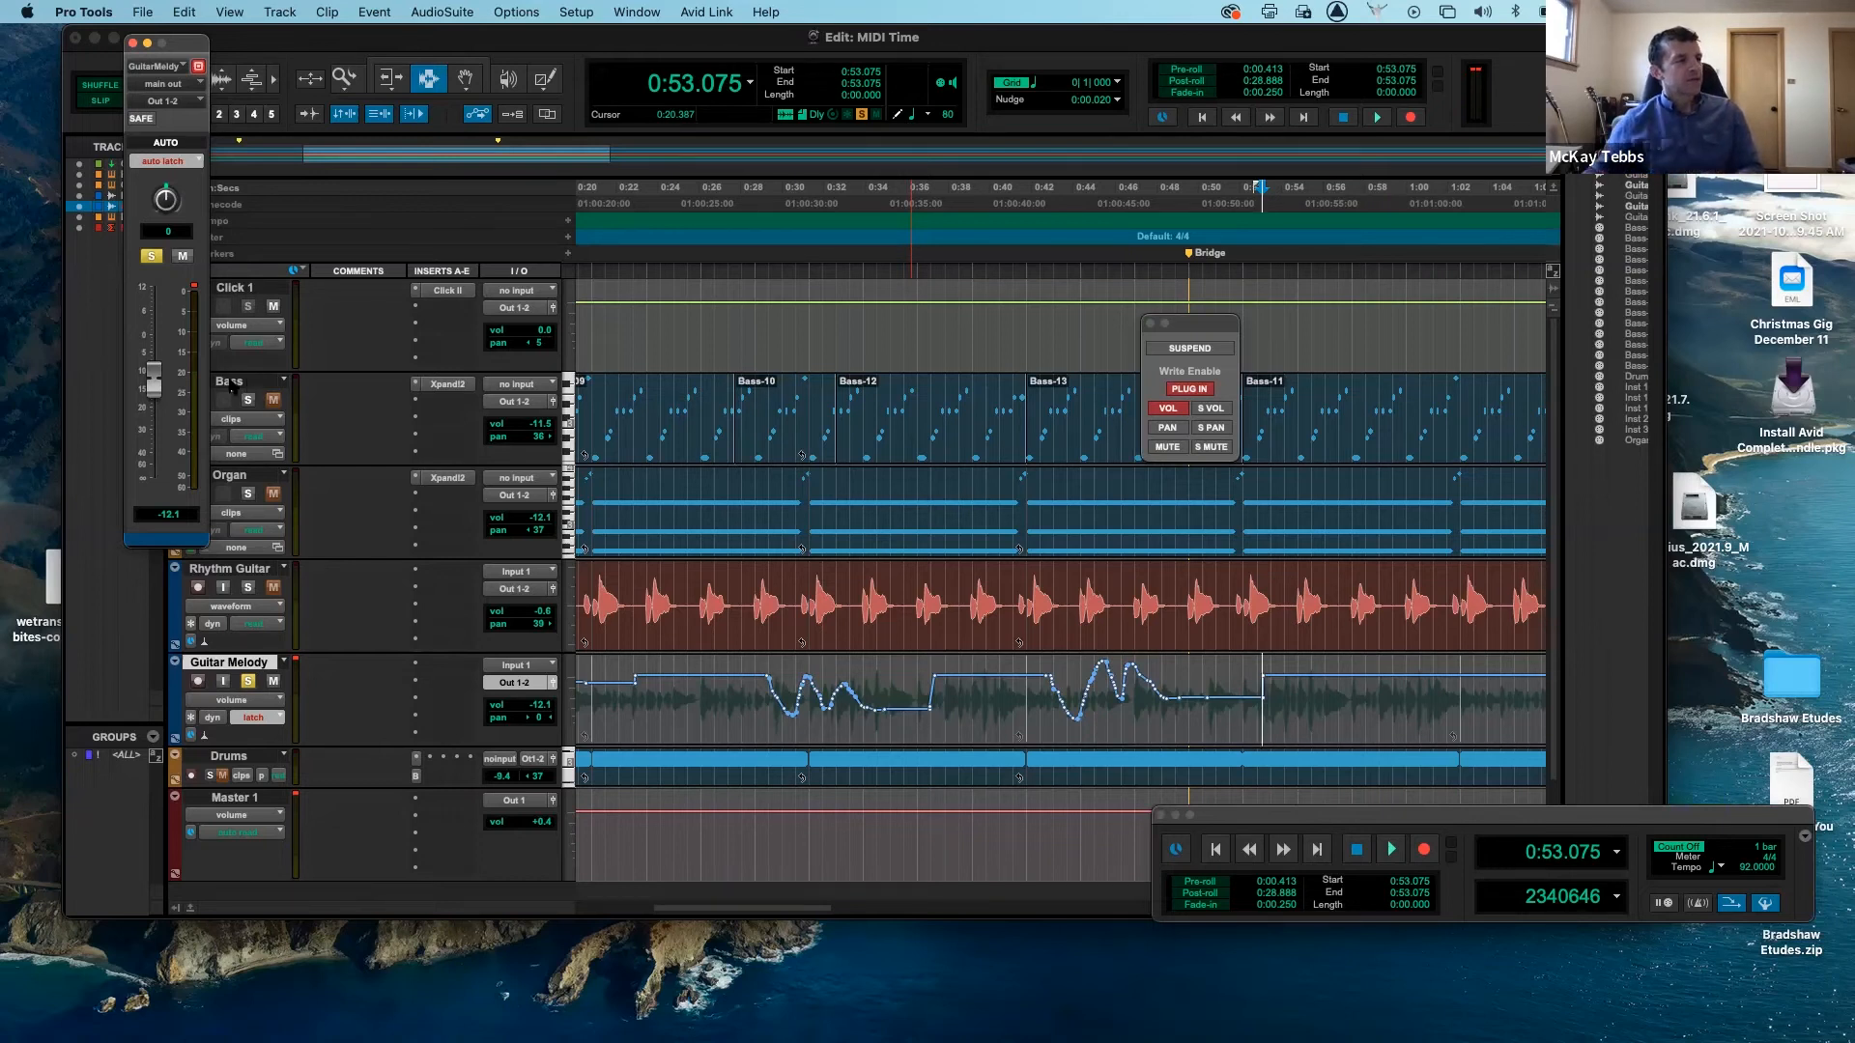
# - Set Guitar Melody's automation mode to read and play back the recorded volume curve from the session start to about 0:10
pyautogui.click(278, 719)
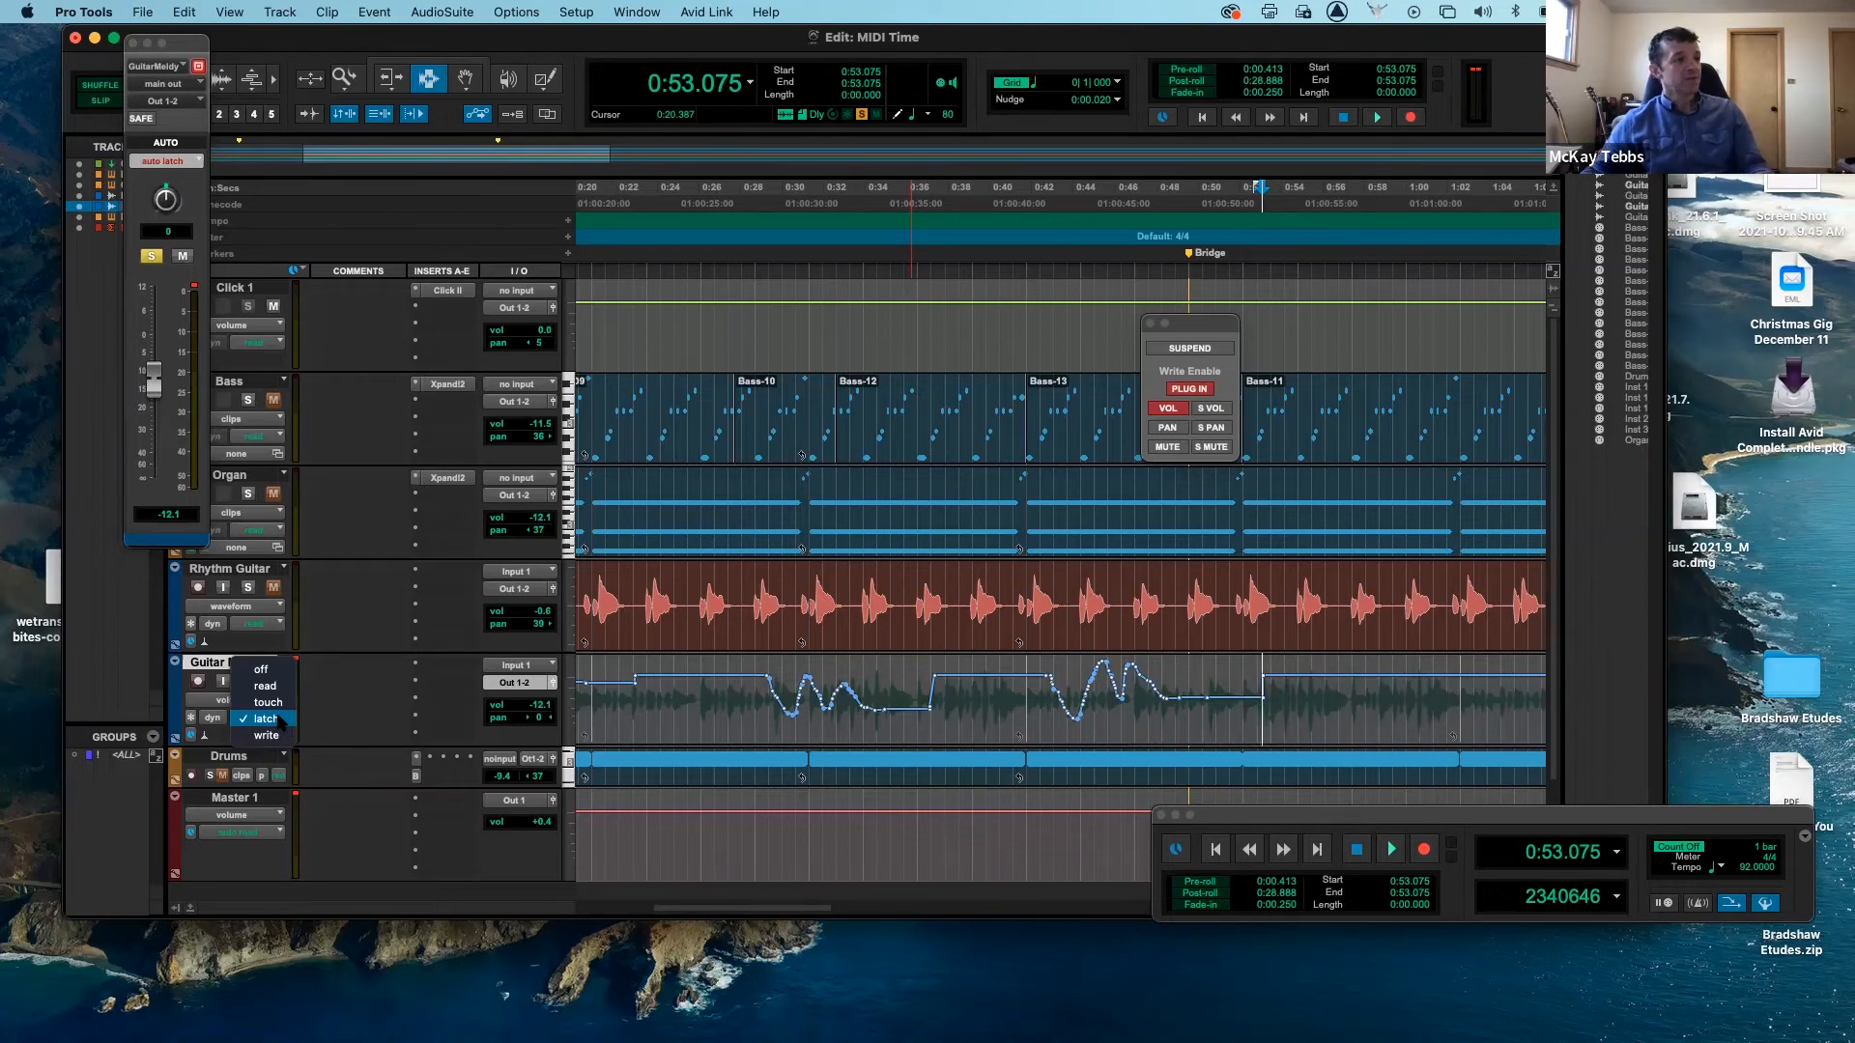
pyautogui.click(266, 688)
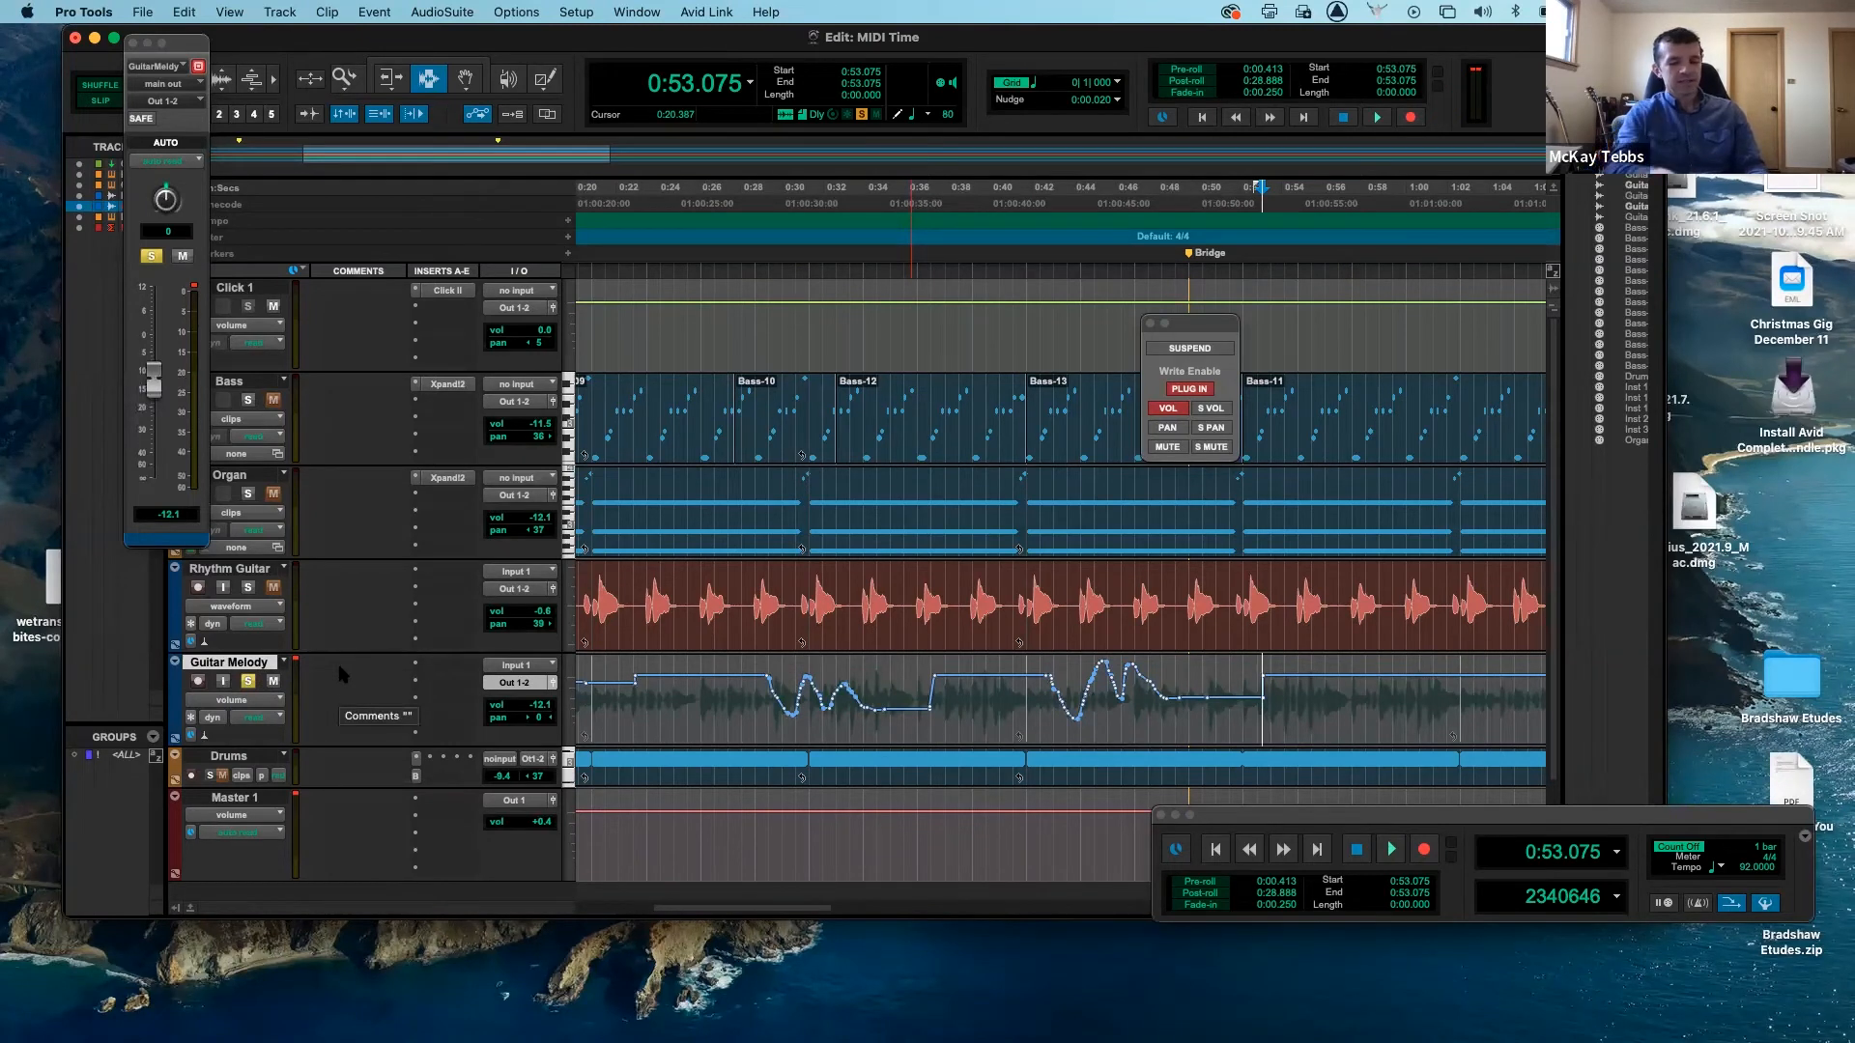
pyautogui.press('Return')
pyautogui.press('space')
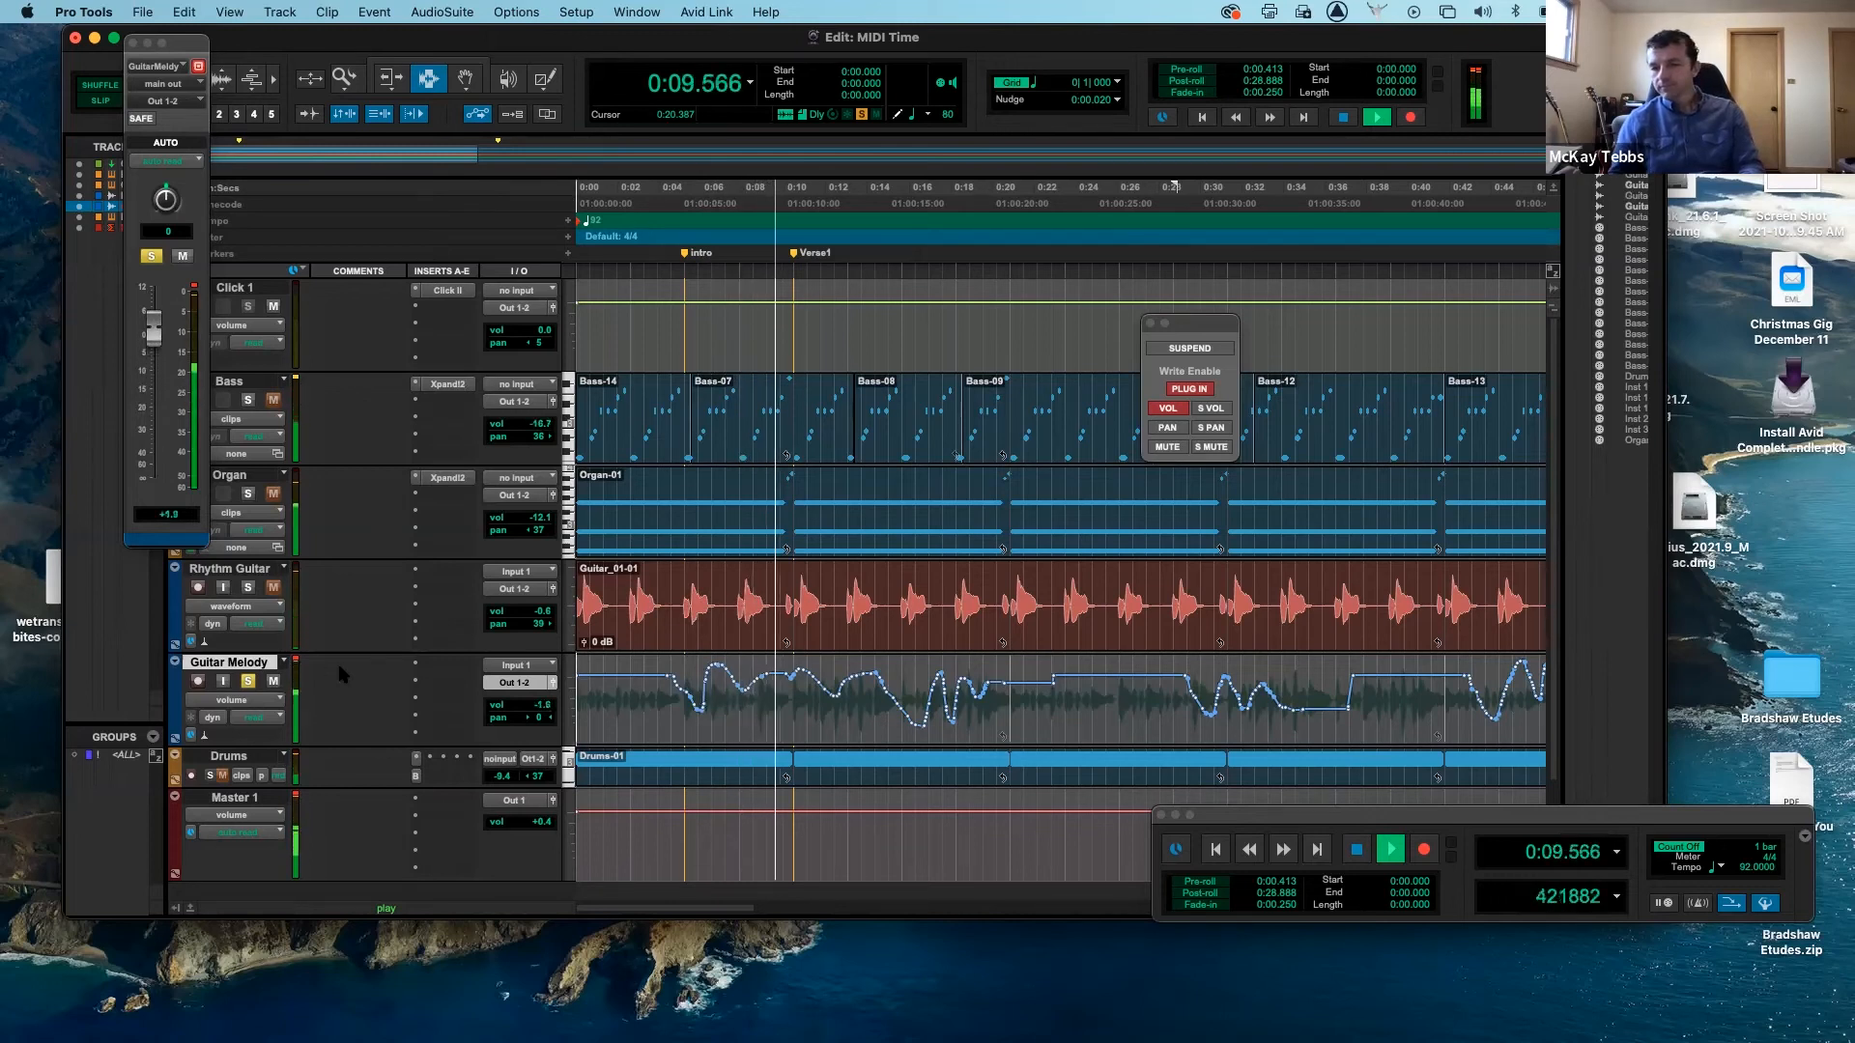
pyautogui.press('space')
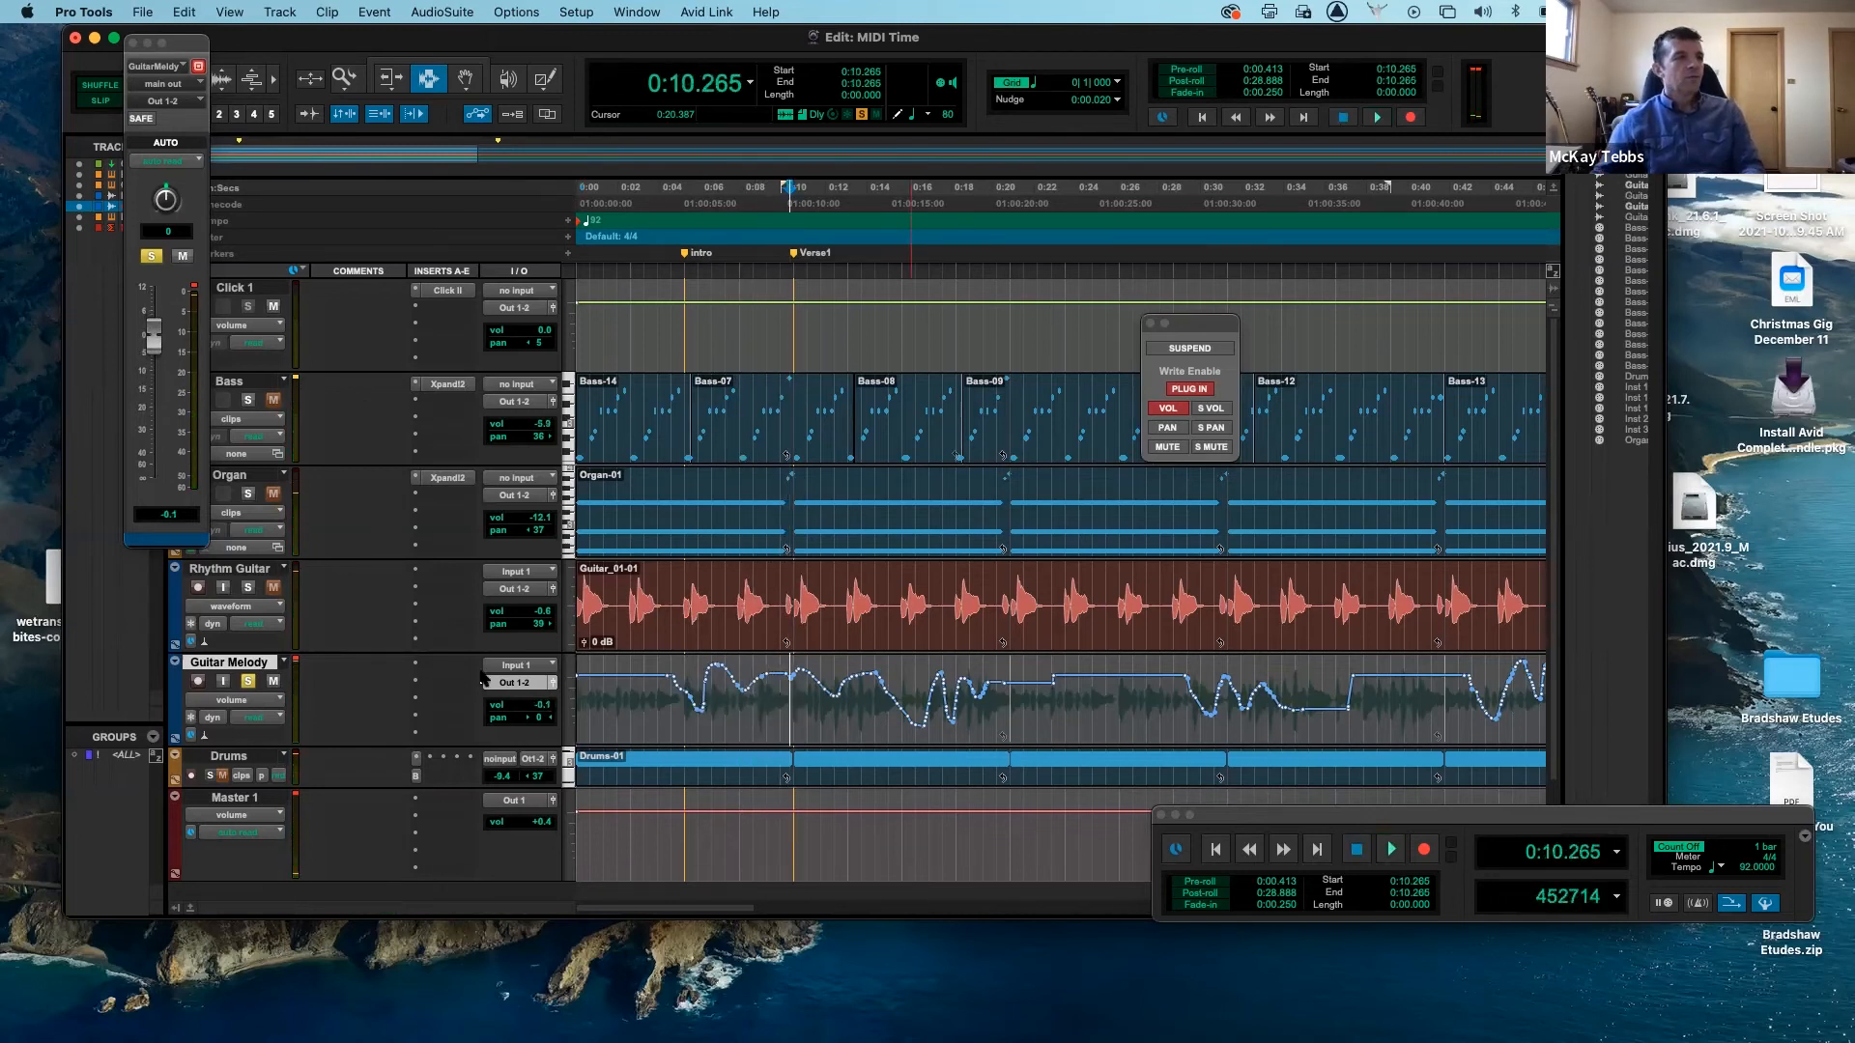
# - Copy Guitar Melody's volume automation between about 0:41 and 0:52 and paste it at about 0:55
pyautogui.hscroll(10, 1075, 683)
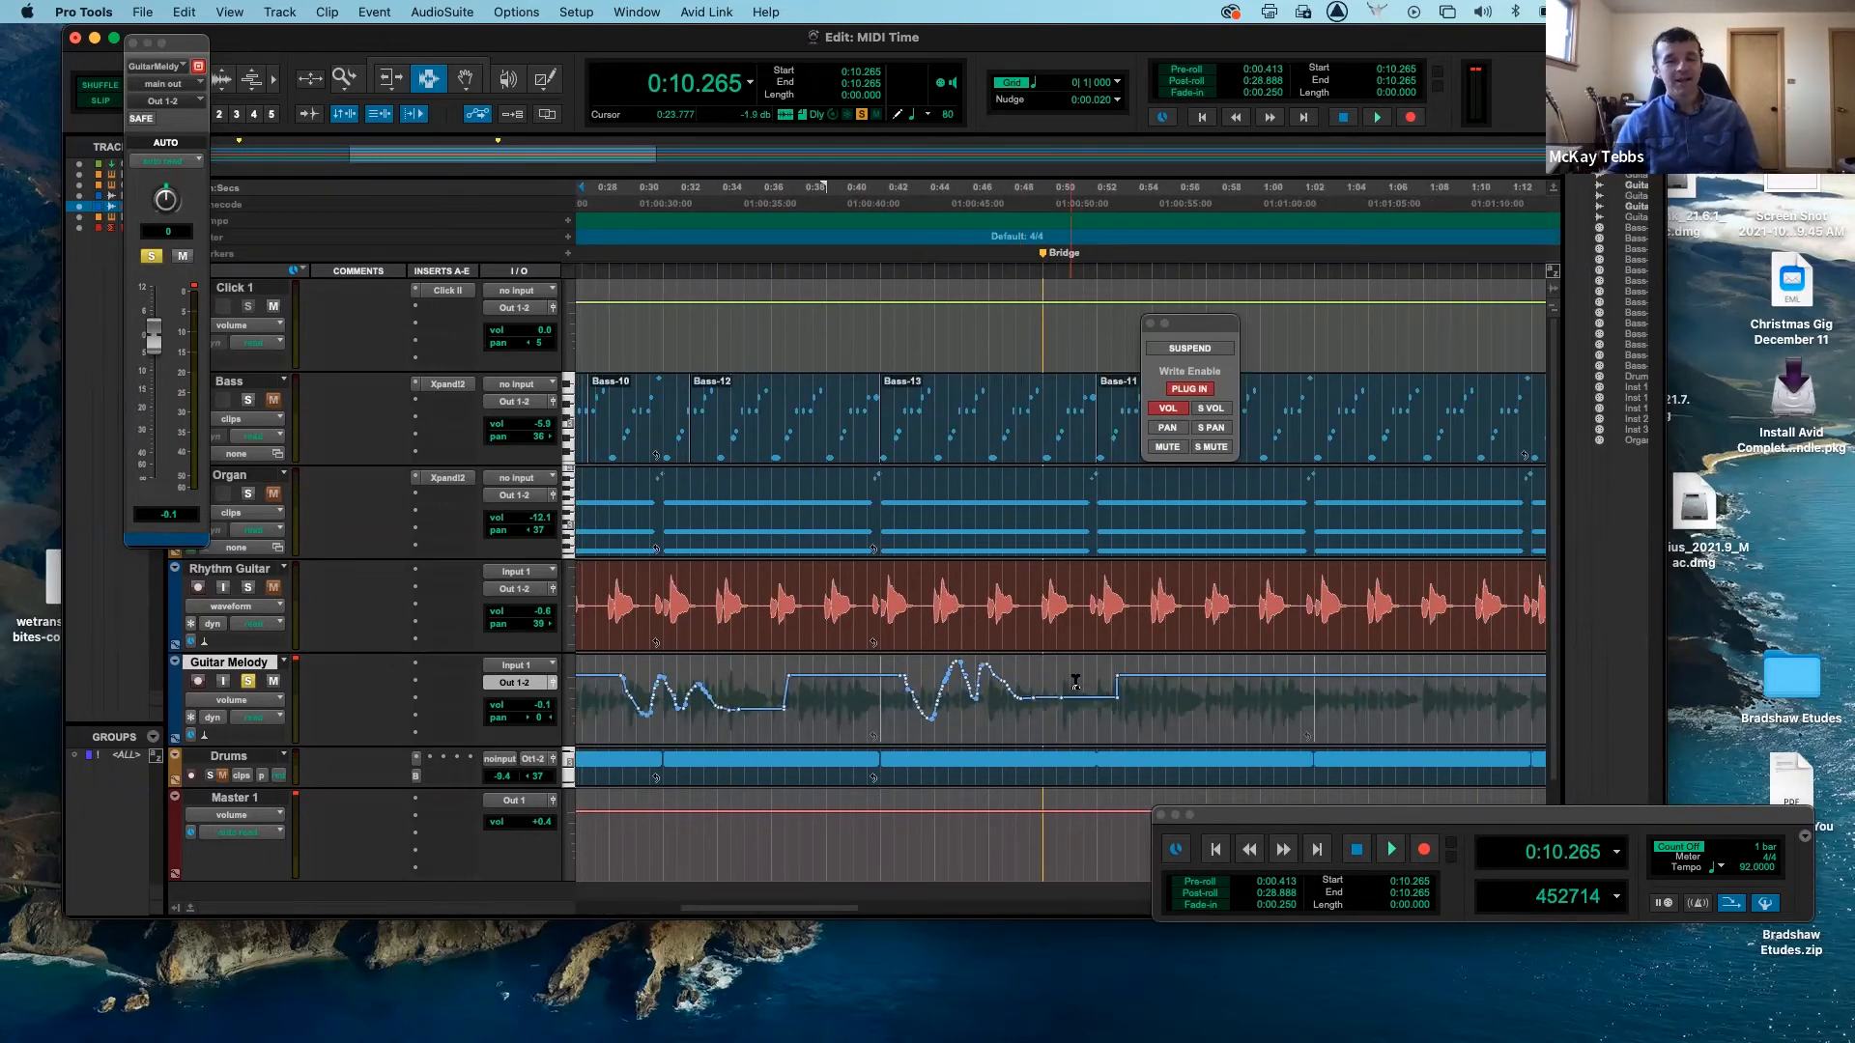
pyautogui.moveTo(1101, 702); pyautogui.dragTo(865, 694)
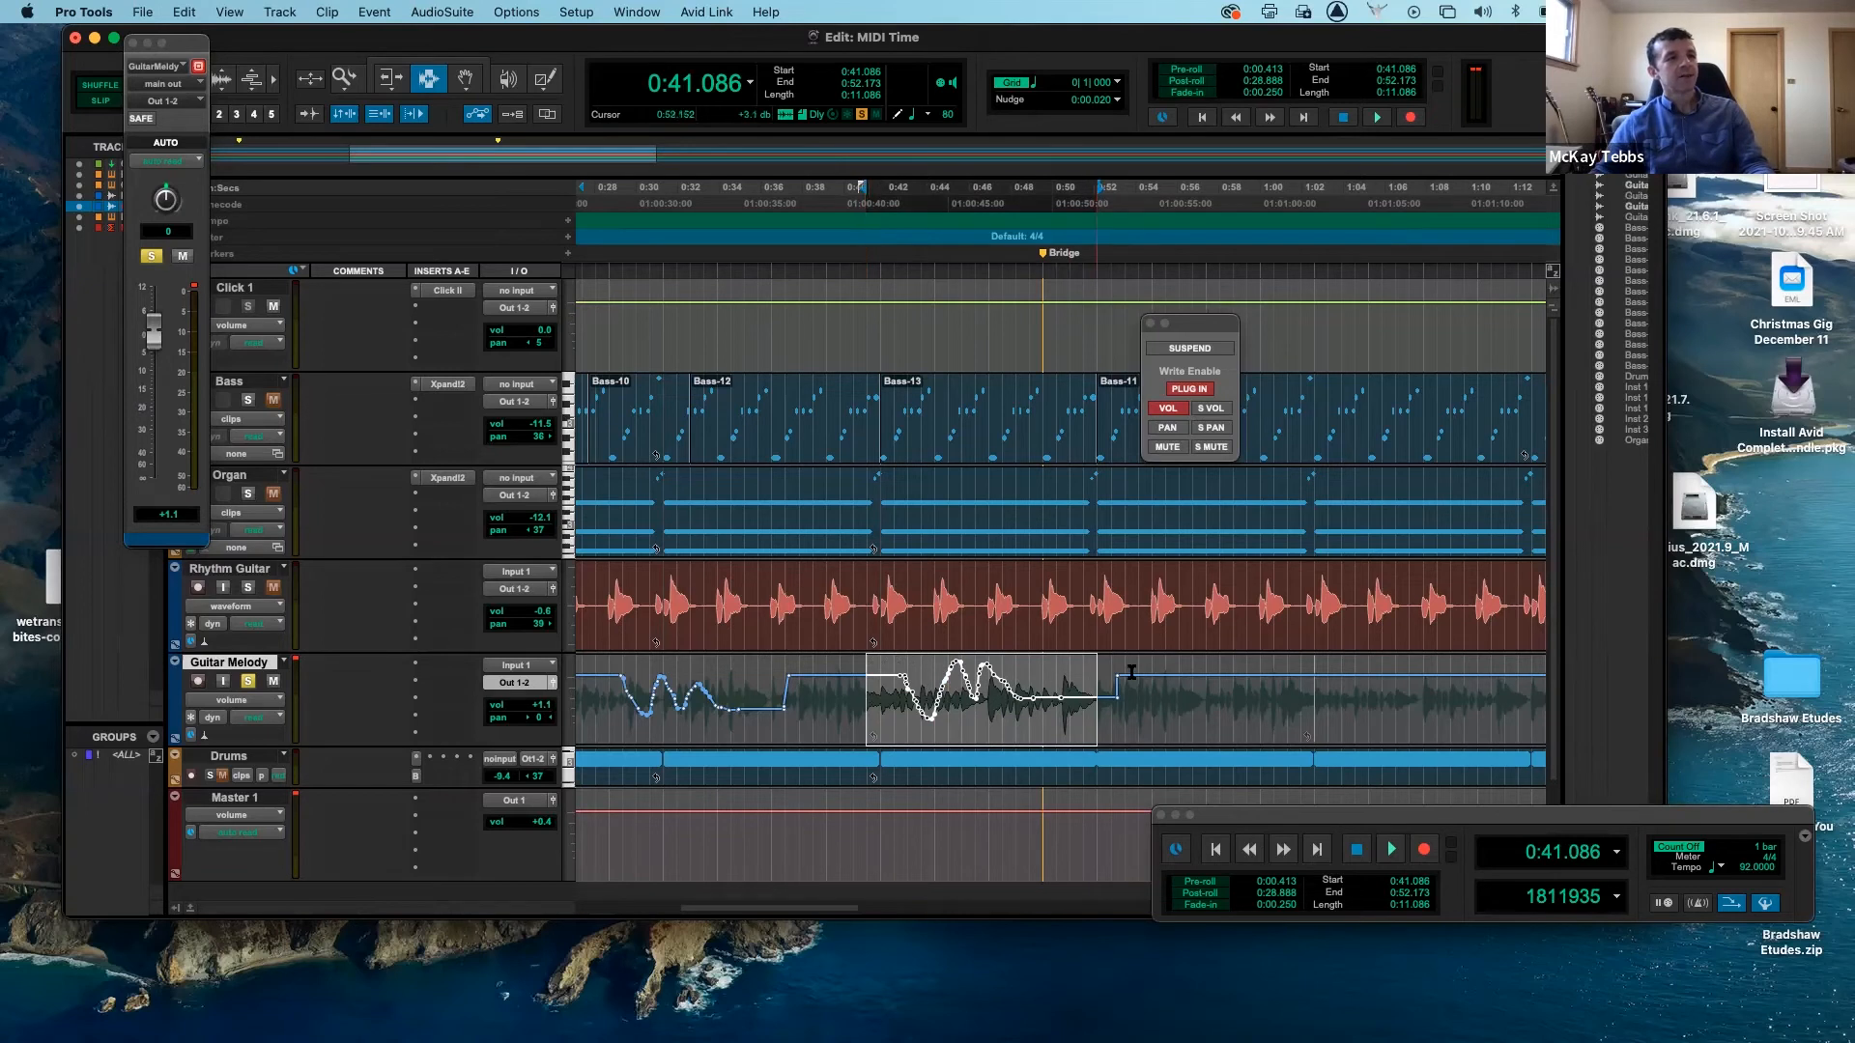
pyautogui.click(1166, 671)
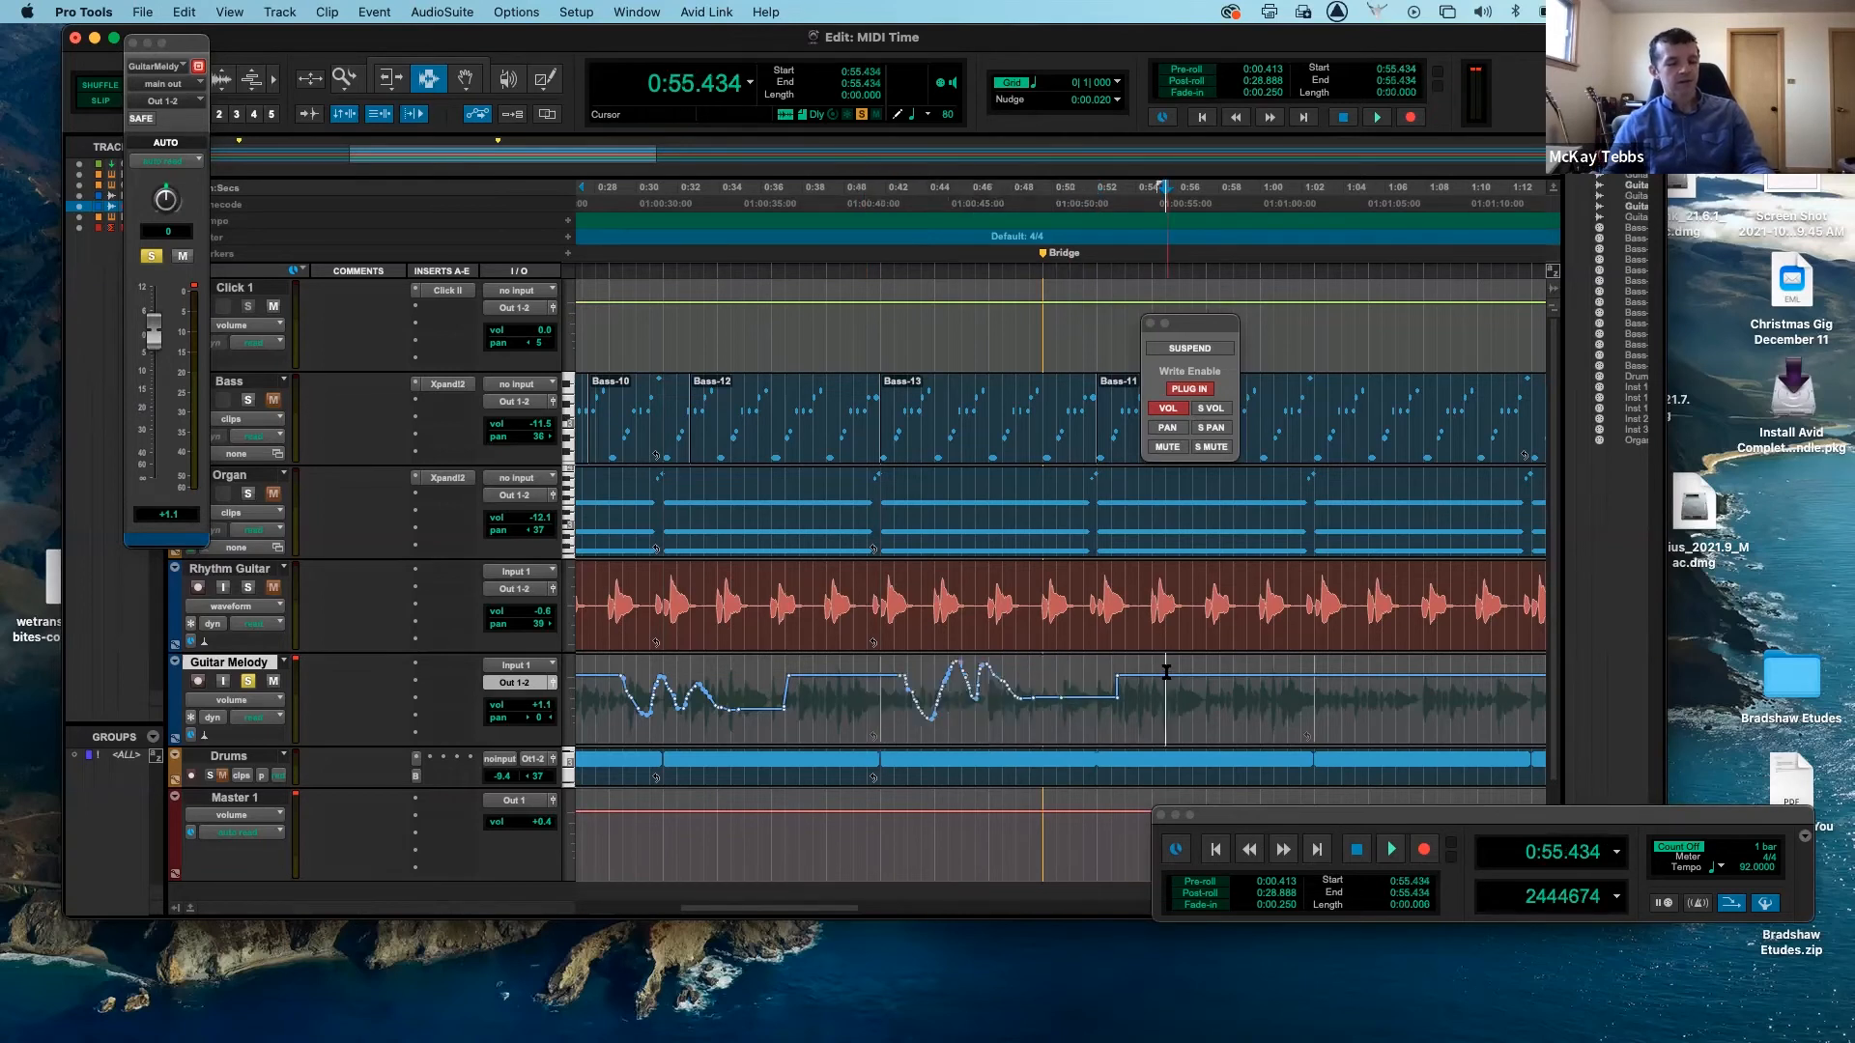
pyautogui.press('super+v')
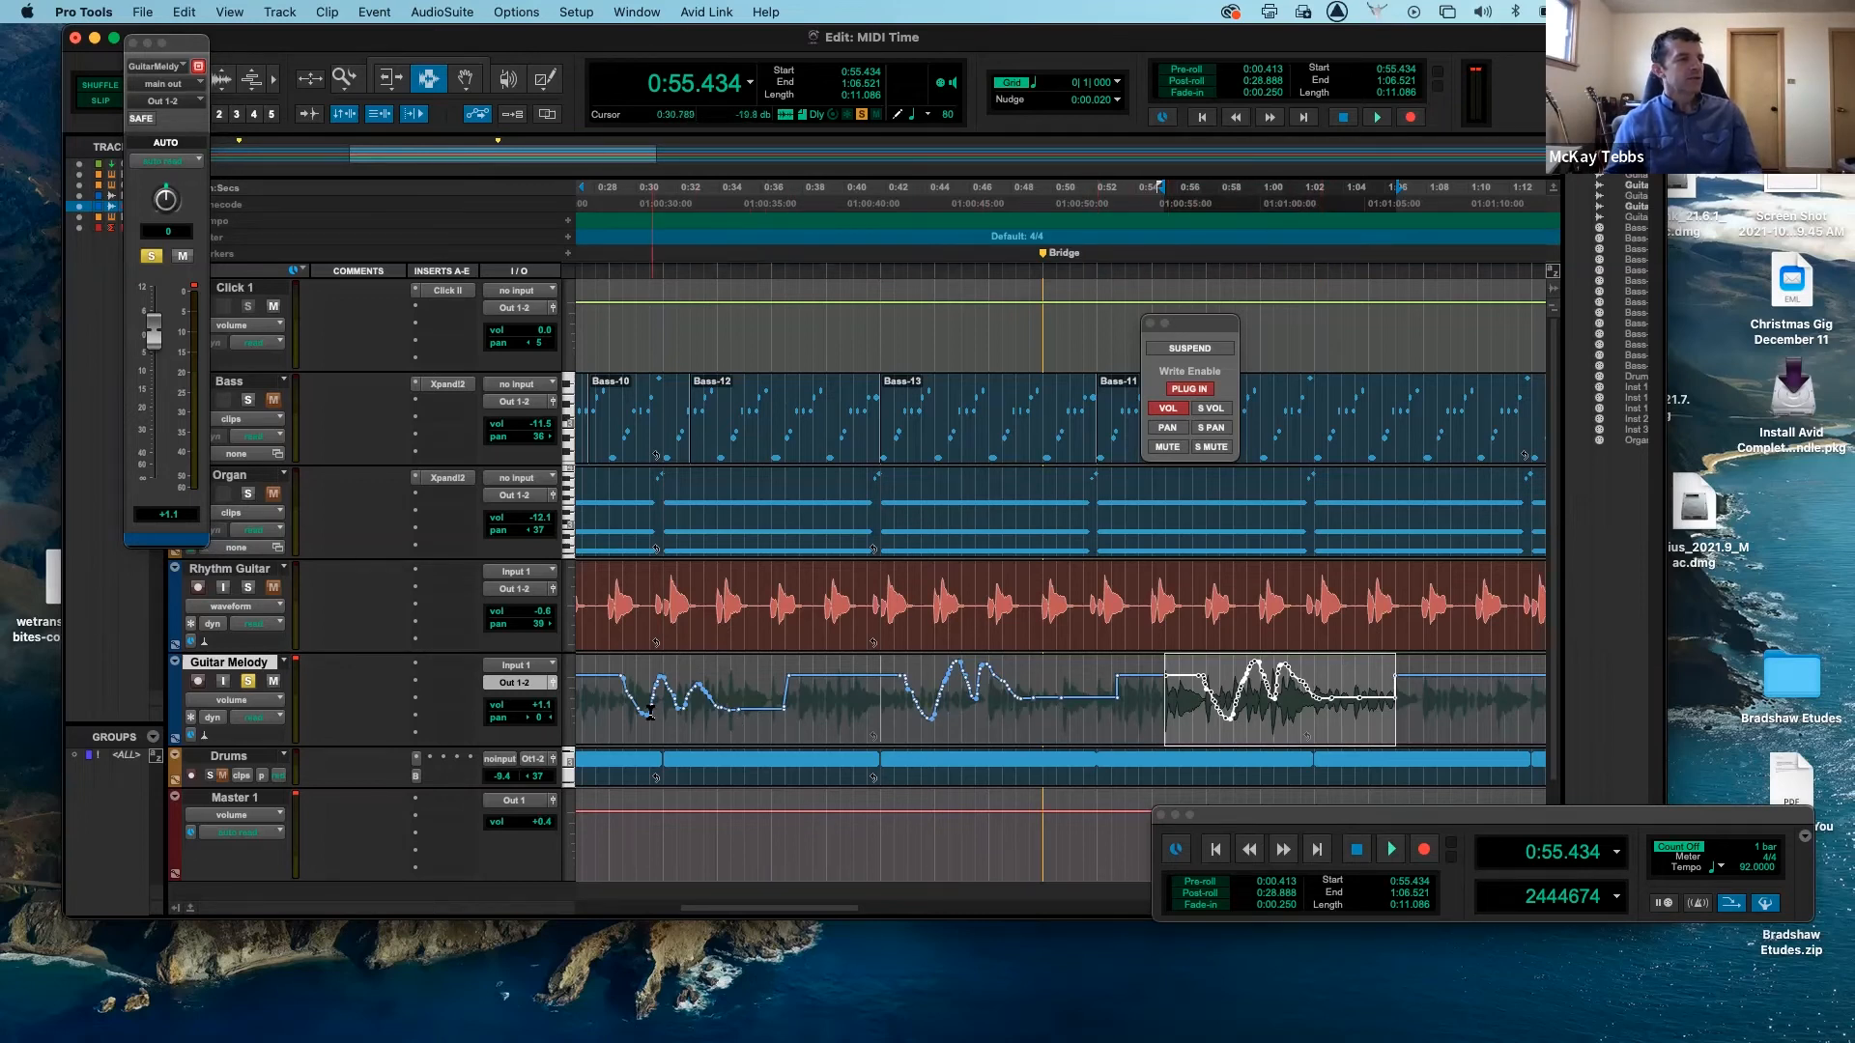
pyautogui.scroll(-2, 650, 713)
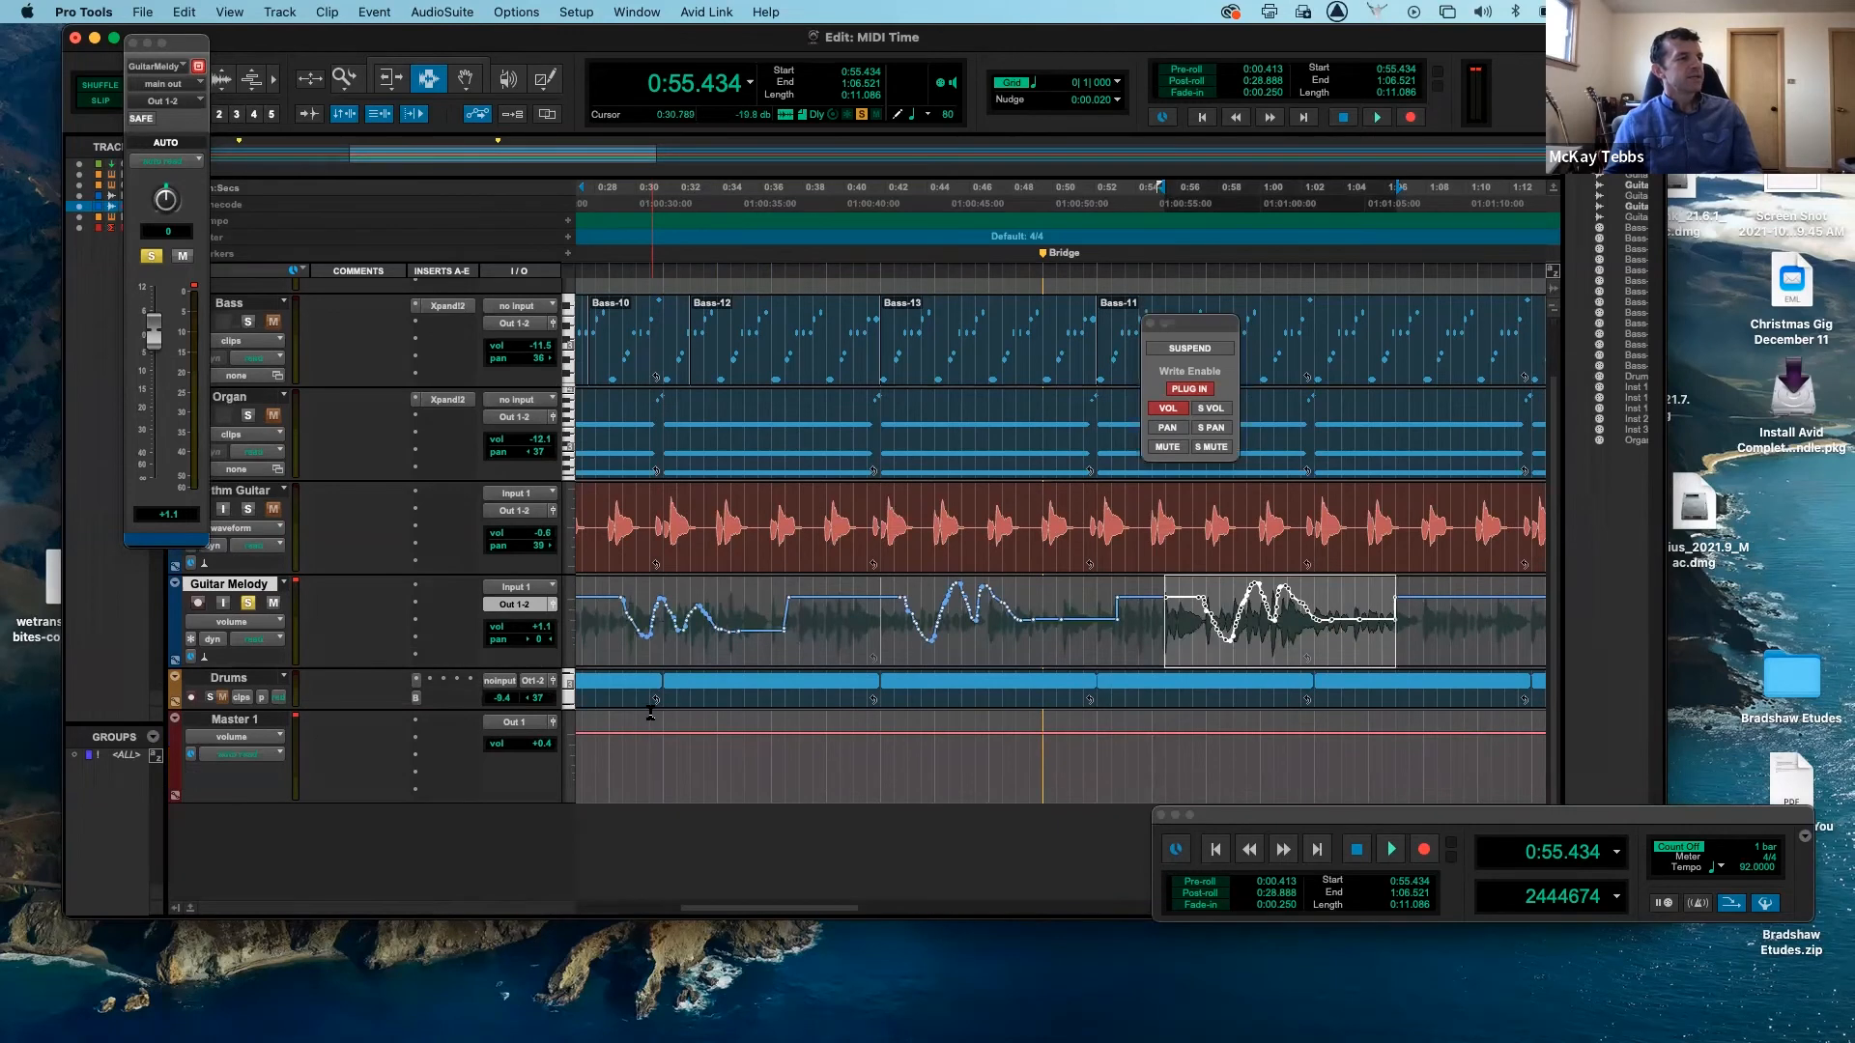
pyautogui.click(271, 629)
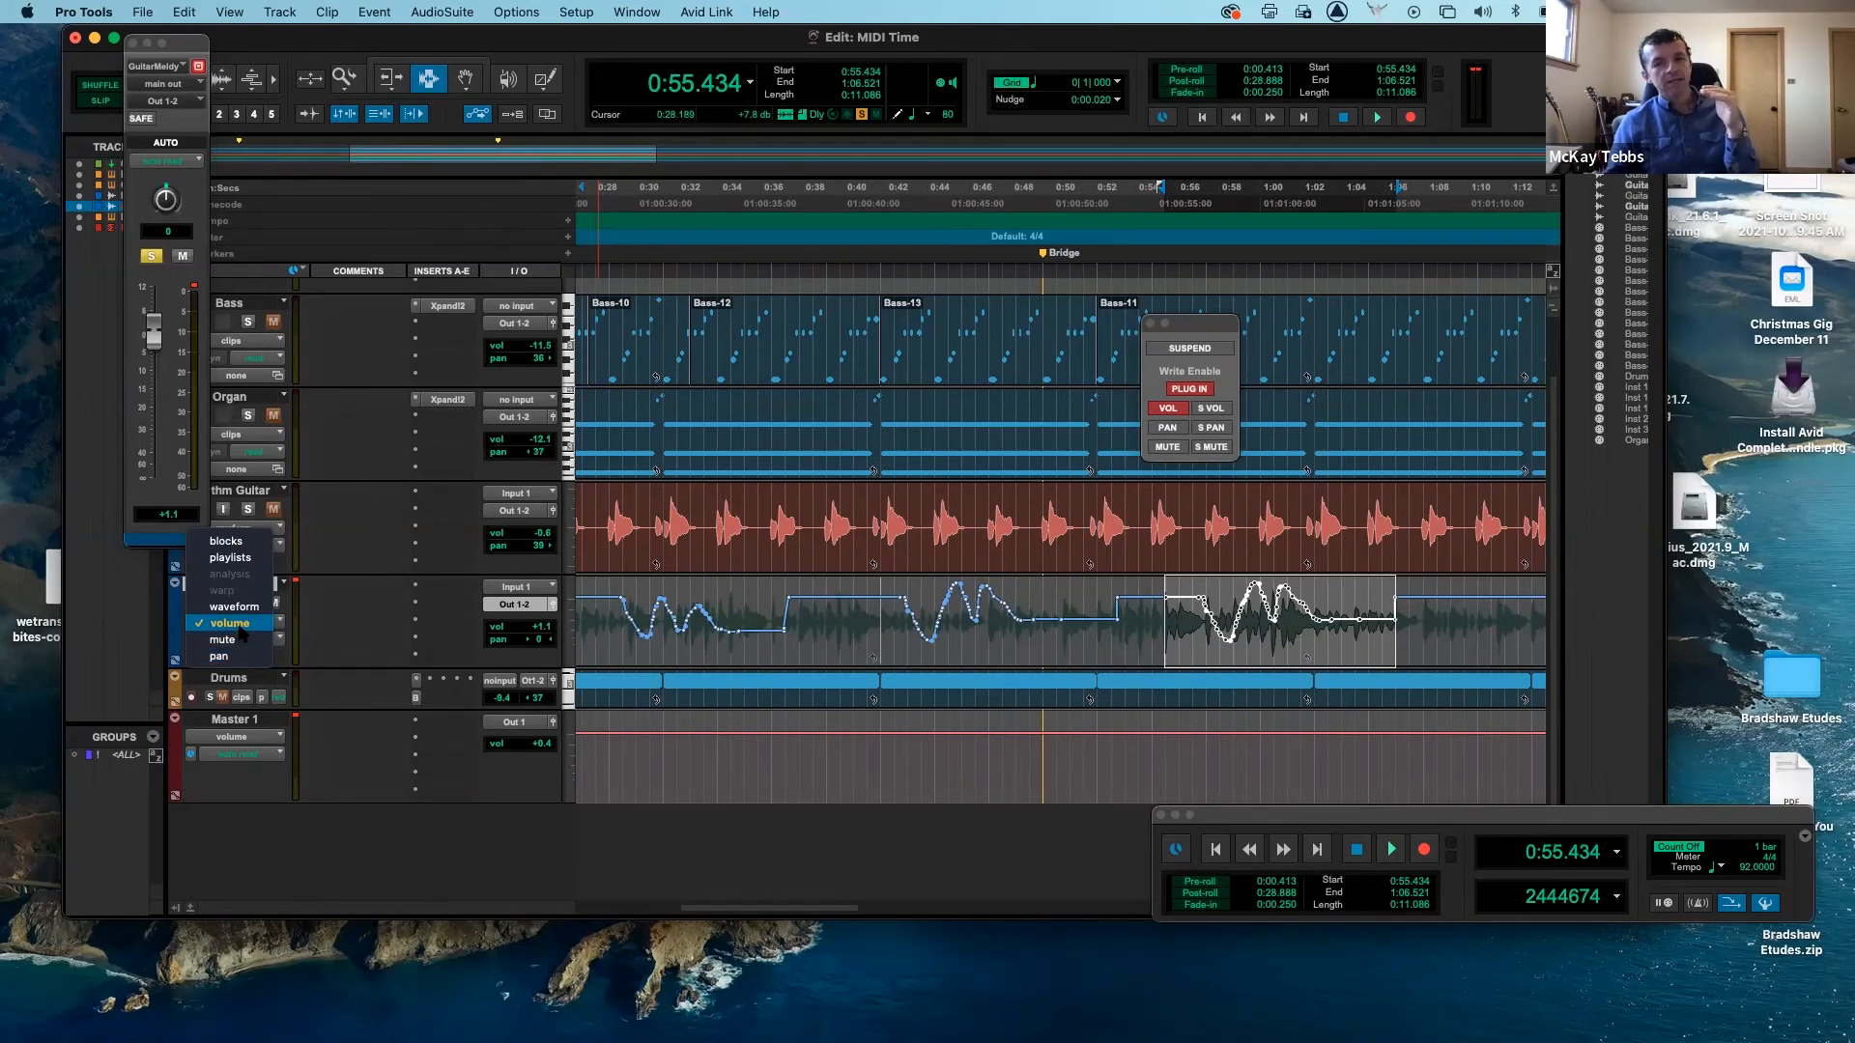
pyautogui.click(241, 626)
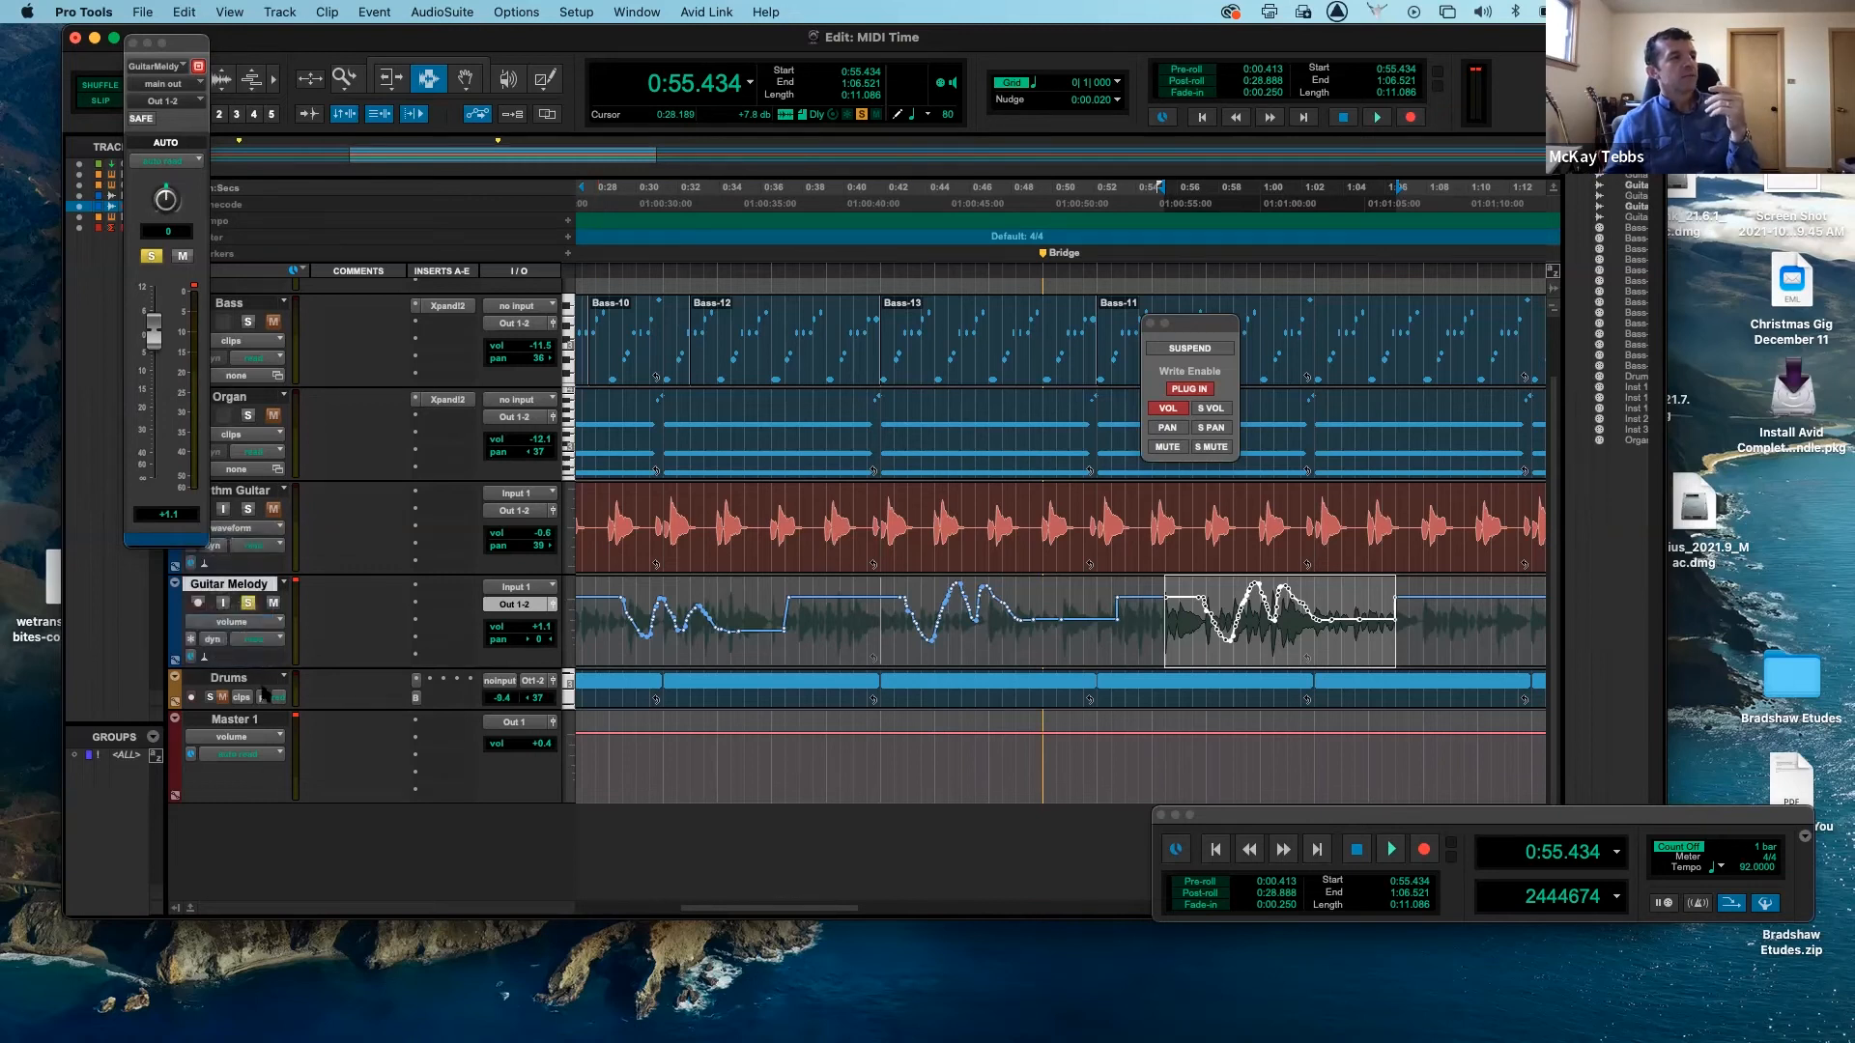
pyautogui.click(263, 740)
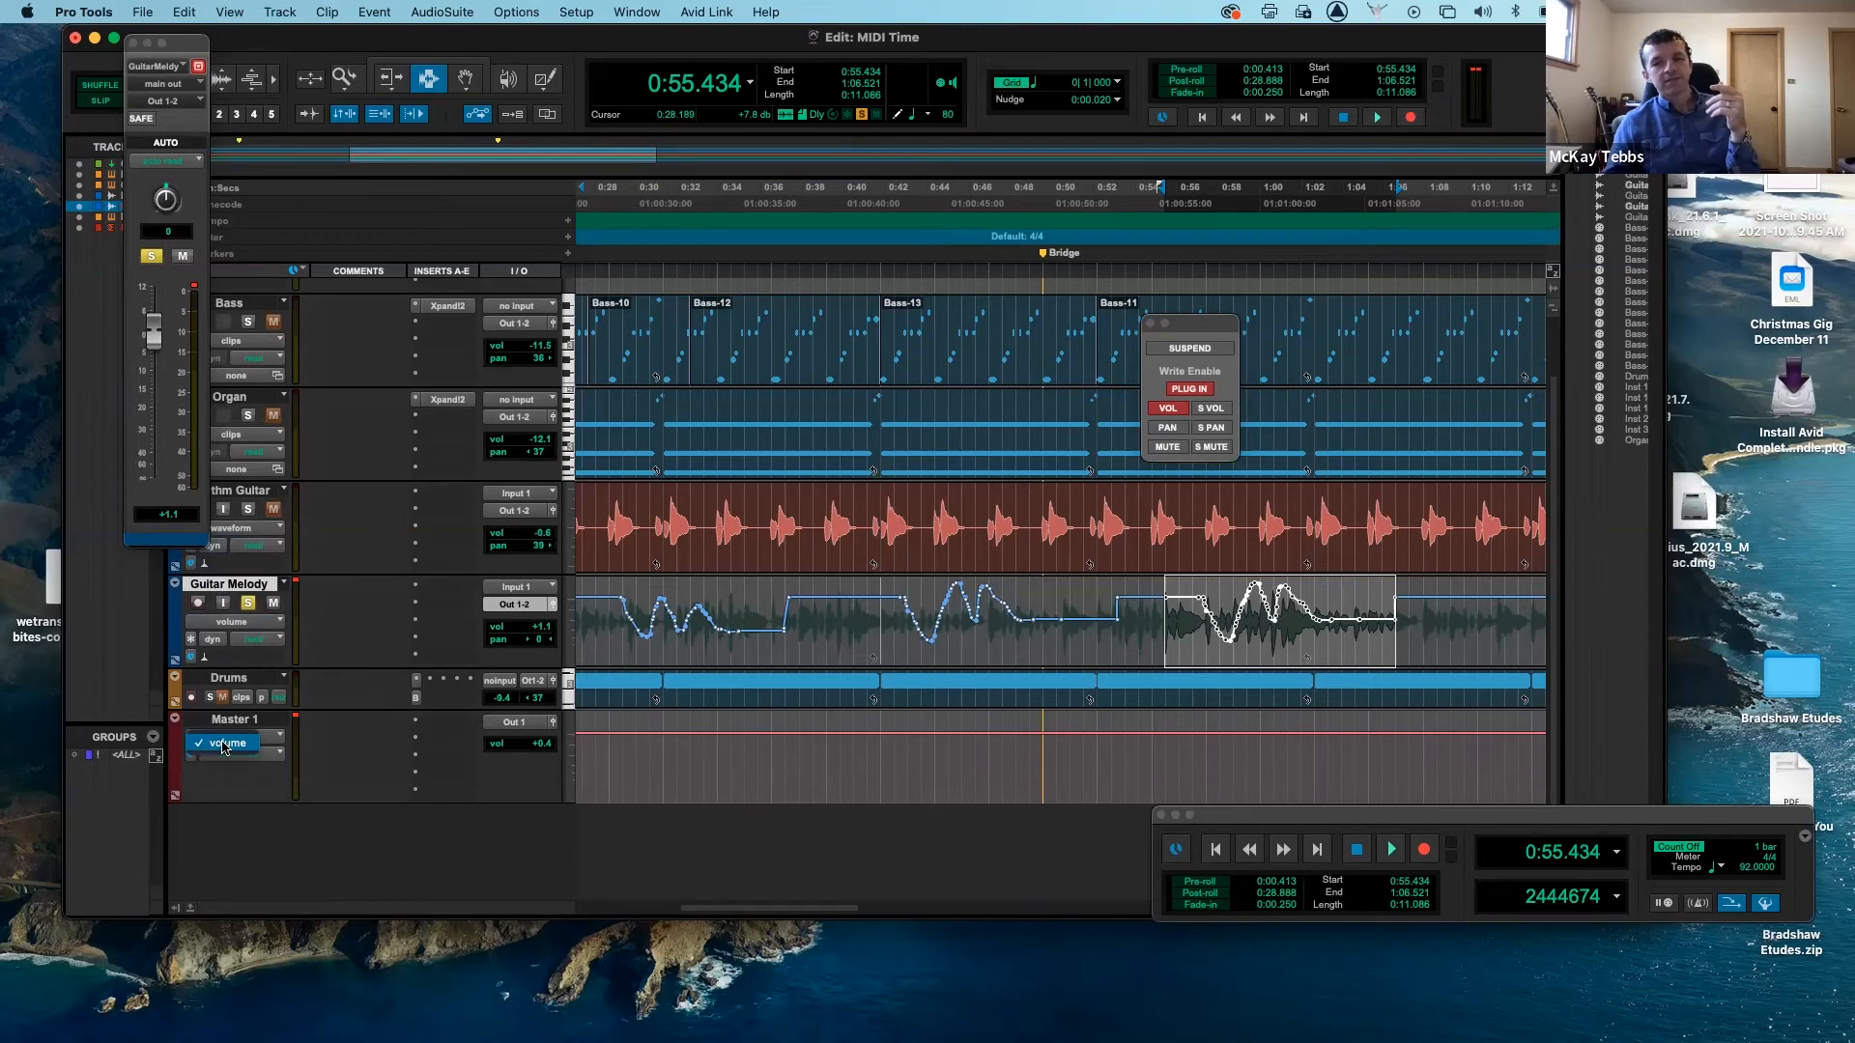
pyautogui.click(225, 743)
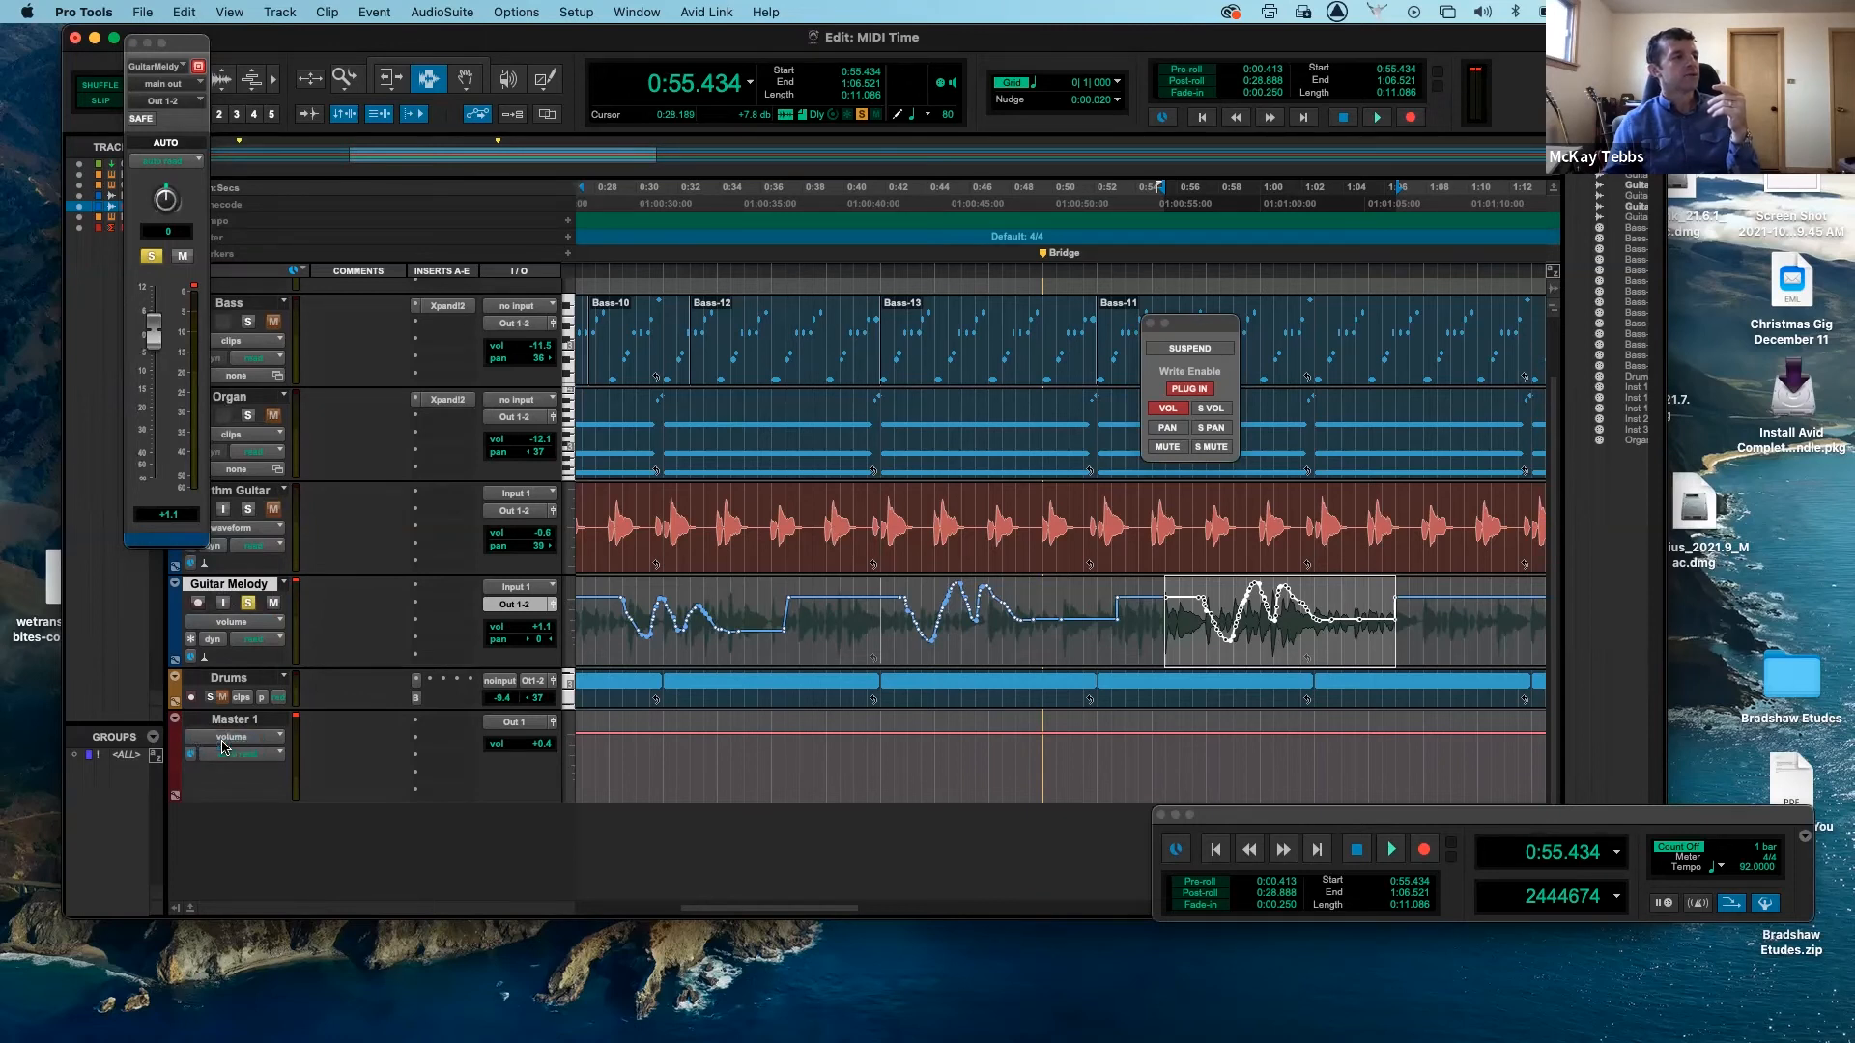
# - Unsolo Guitar Melody, set Master 1's automation mode to write, and run an automation pass from about 0:55 to 1:03
pyautogui.click(248, 603)
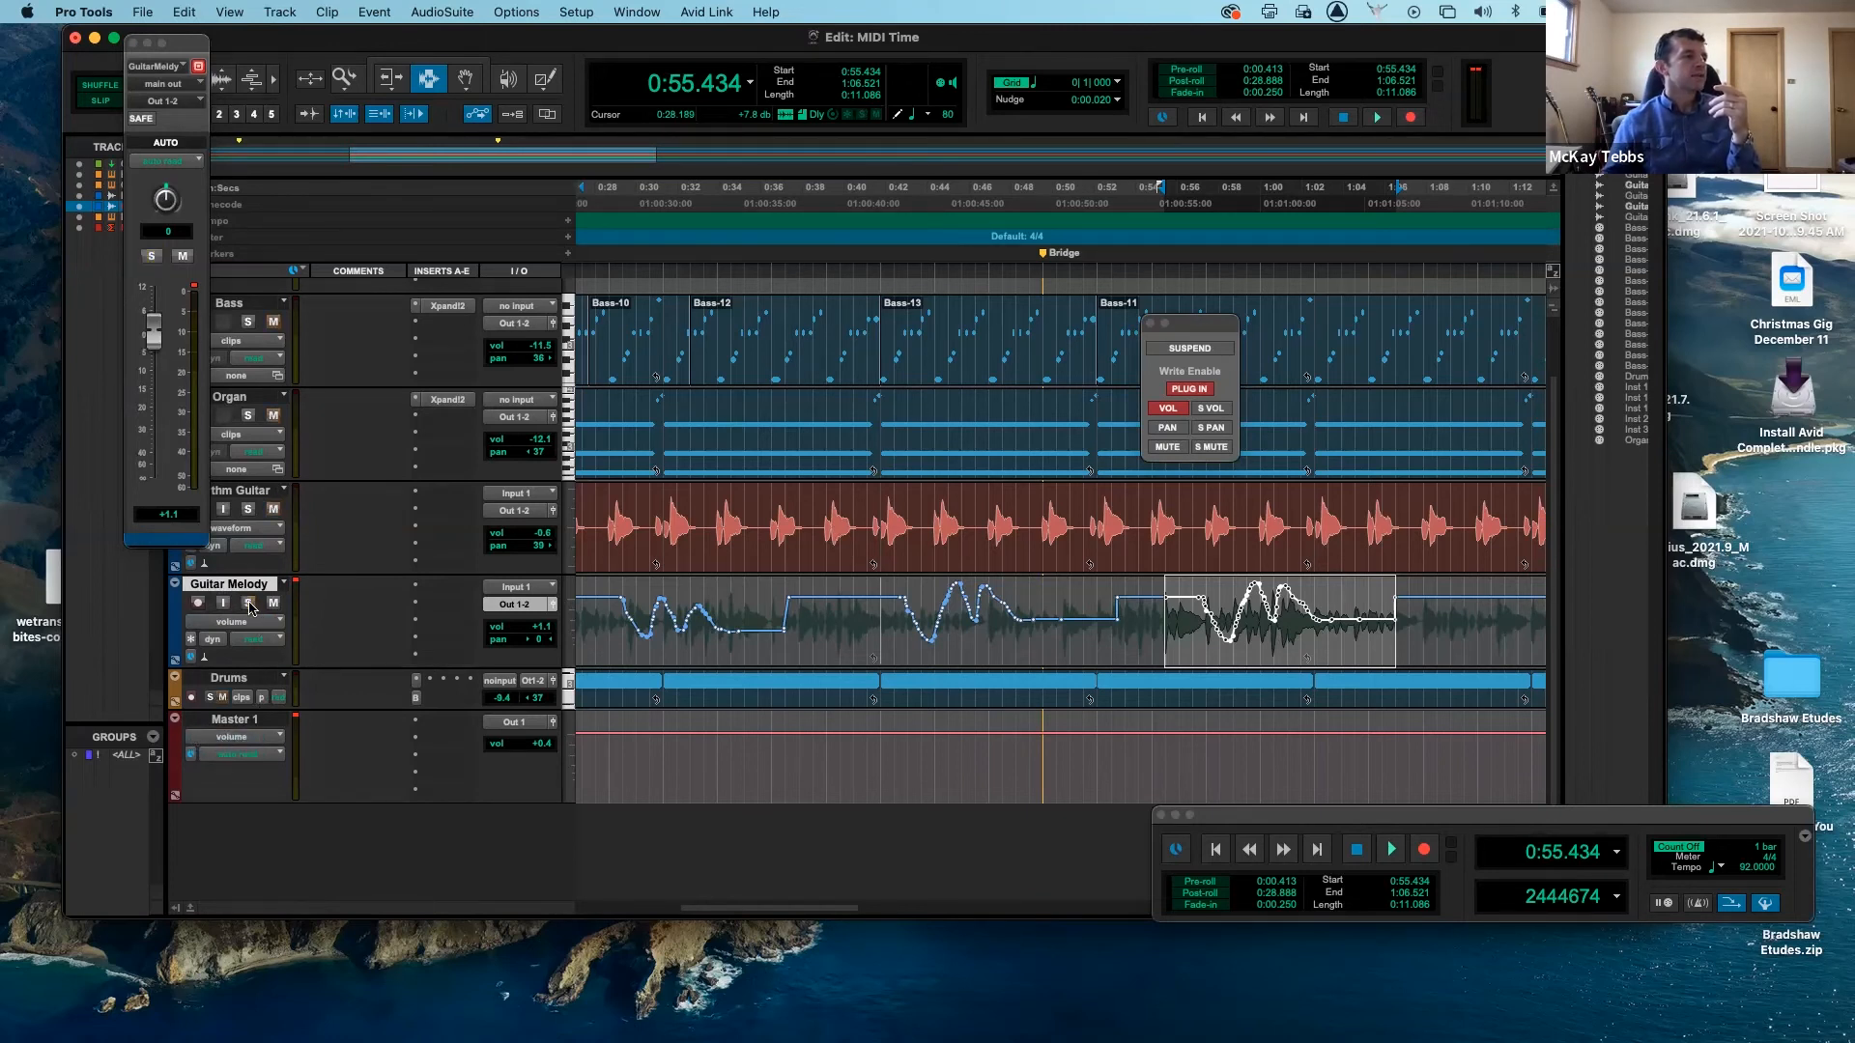
pyautogui.click(275, 755)
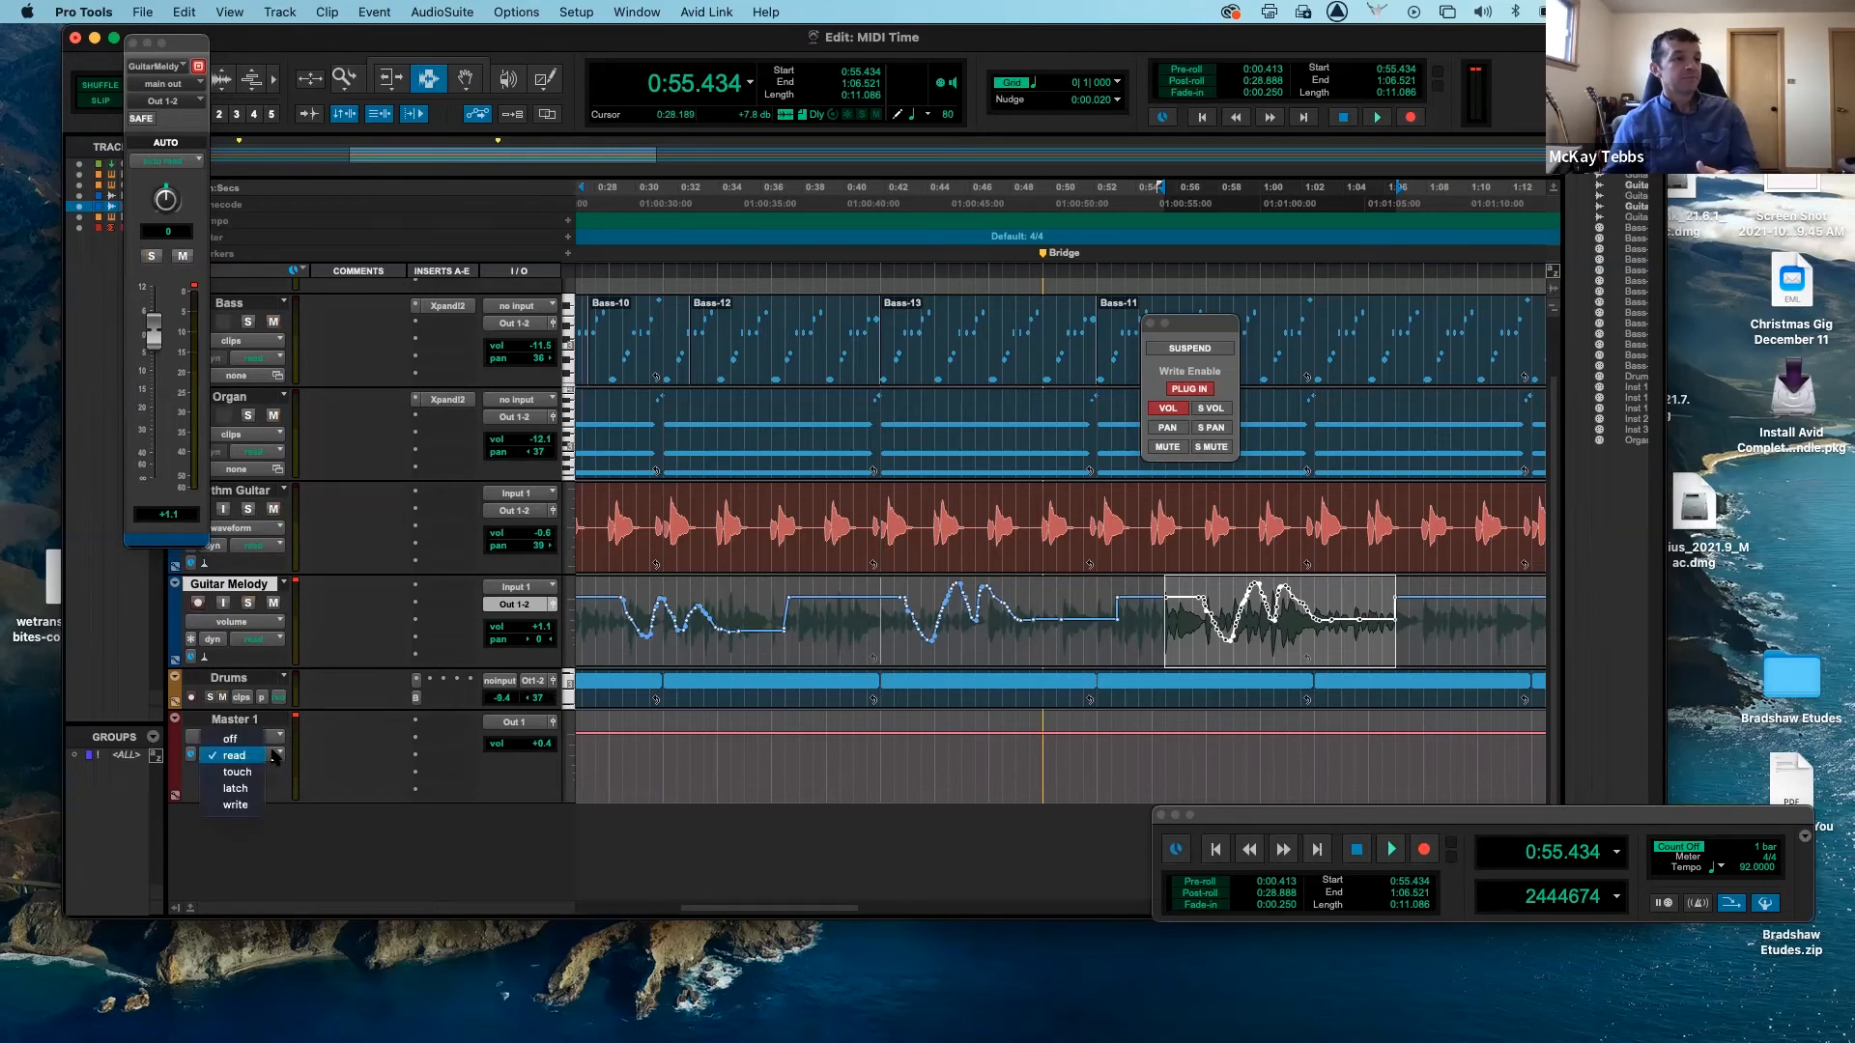
pyautogui.click(235, 805)
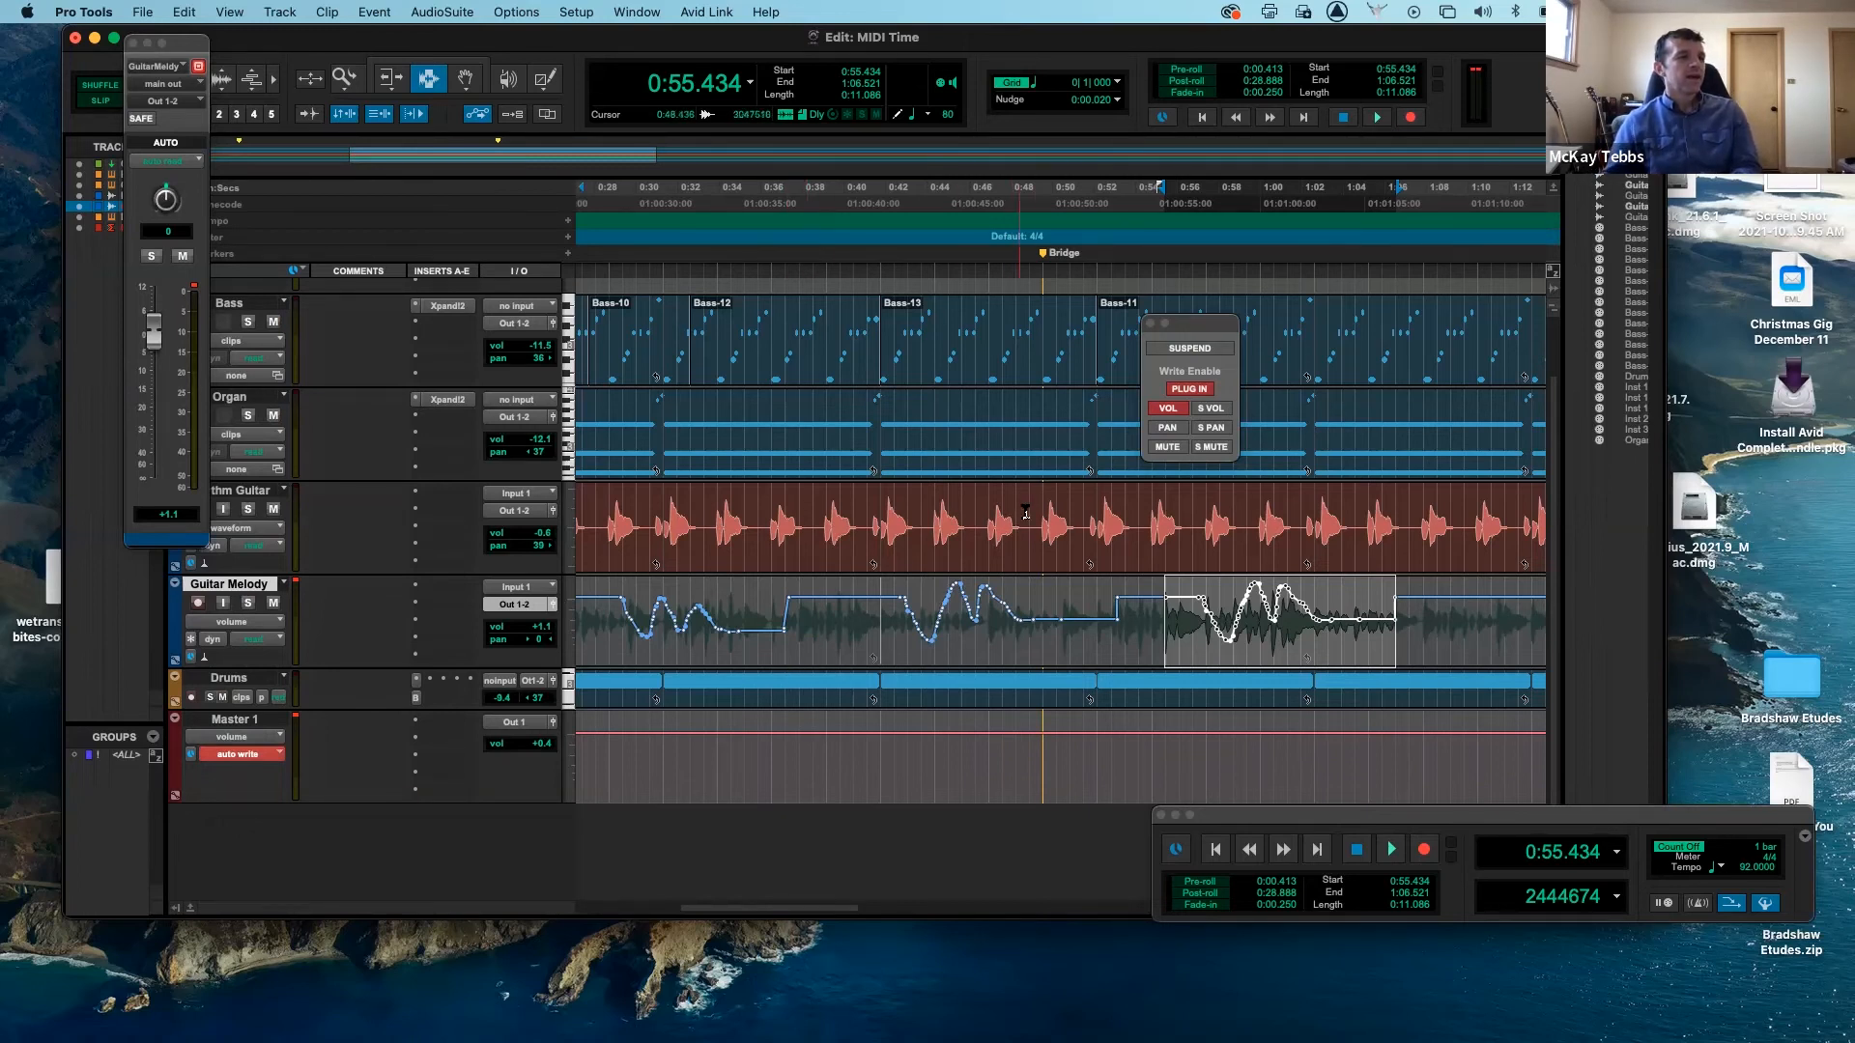
pyautogui.press('space')
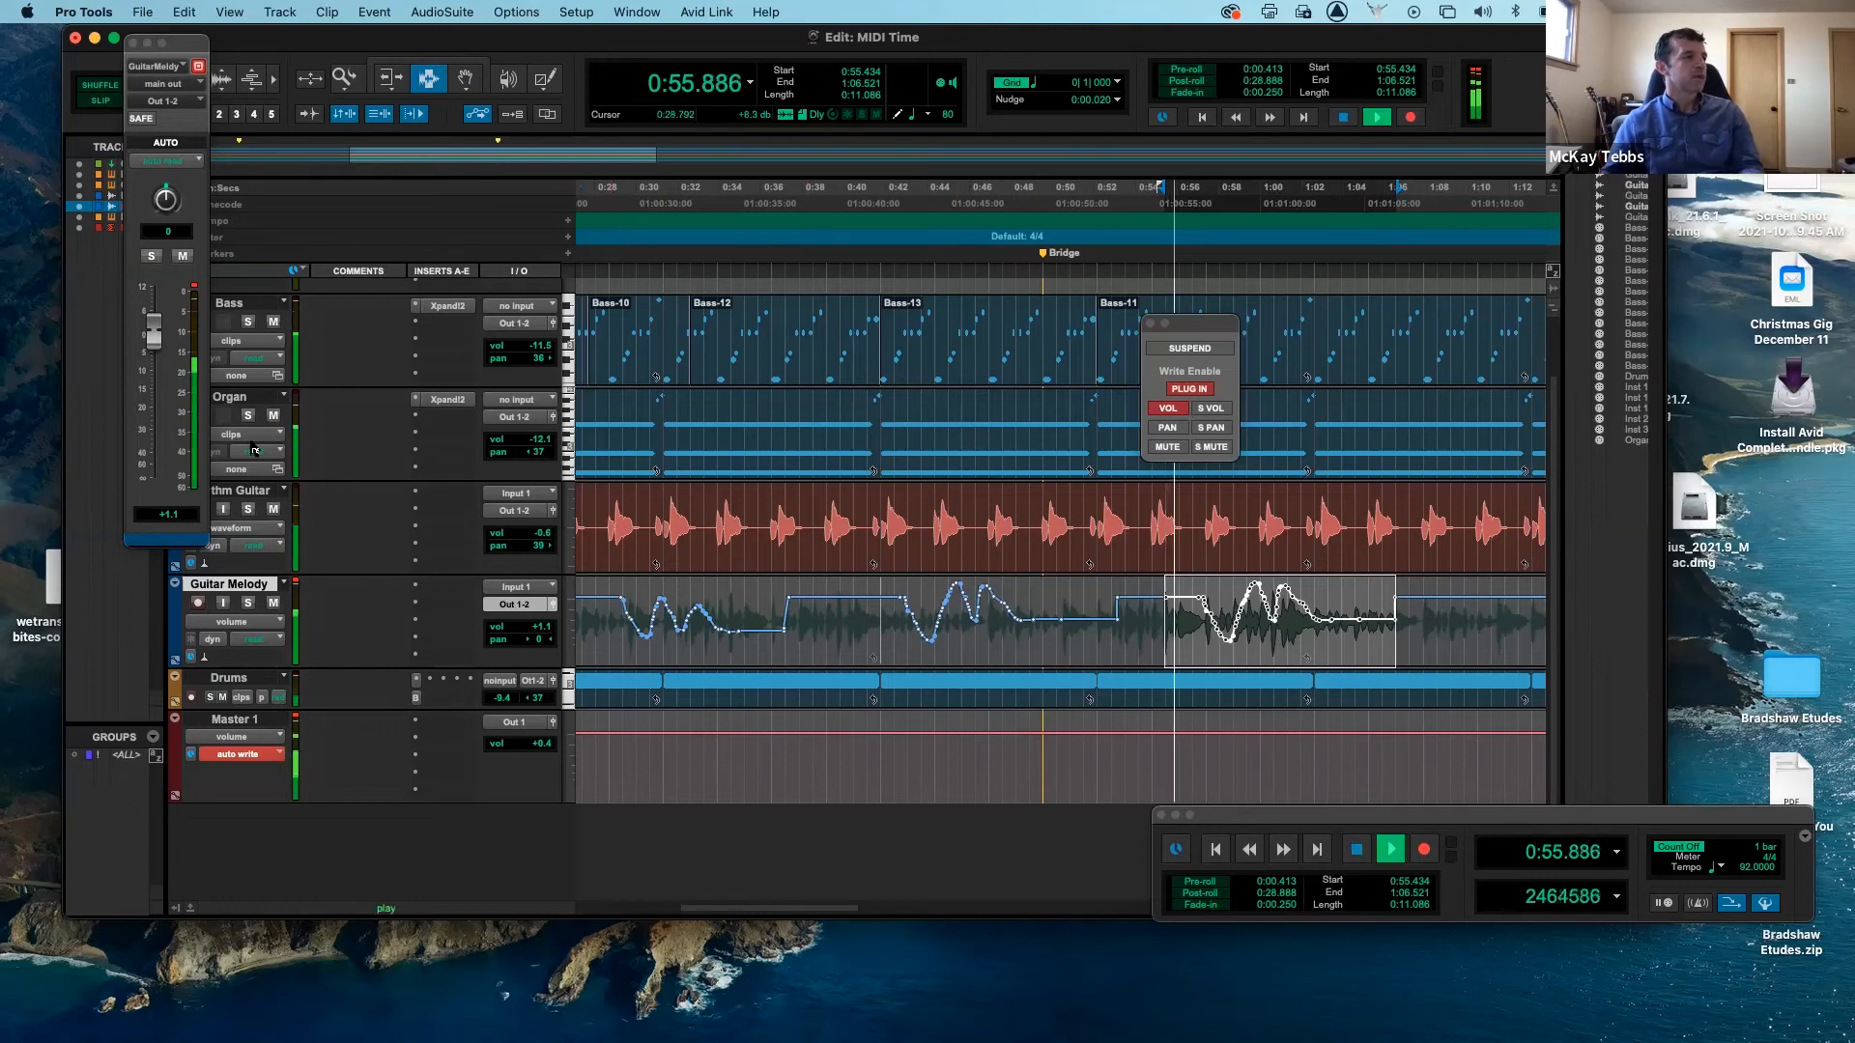
pyautogui.moveTo(154, 333)
pyautogui.mouseDown()
pyautogui.moveTo(164, 376)
pyautogui.moveTo(164, 304)
pyautogui.moveTo(163, 384)
pyautogui.mouseUp()
pyautogui.press('space')
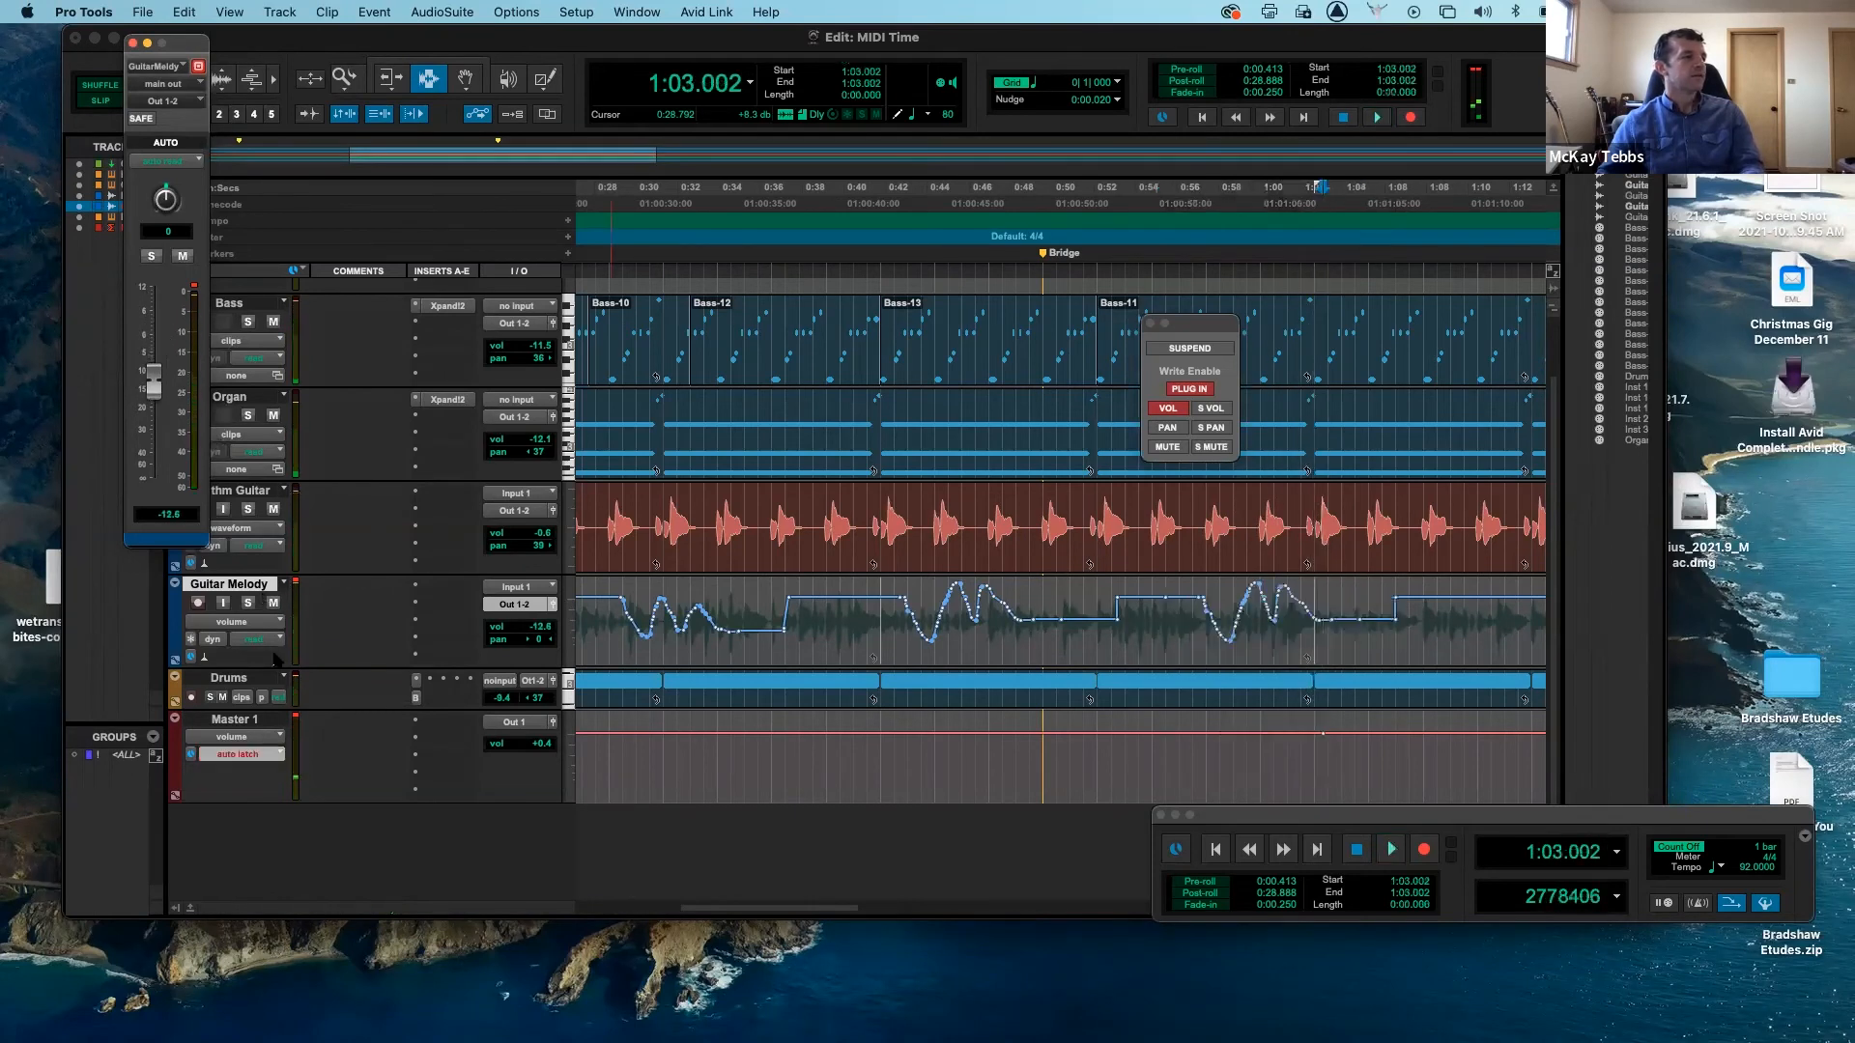
# - Set Master 1's automation mode to read and place the edit cursor on its track at 0:45
pyautogui.click(277, 759)
pyautogui.click(248, 726)
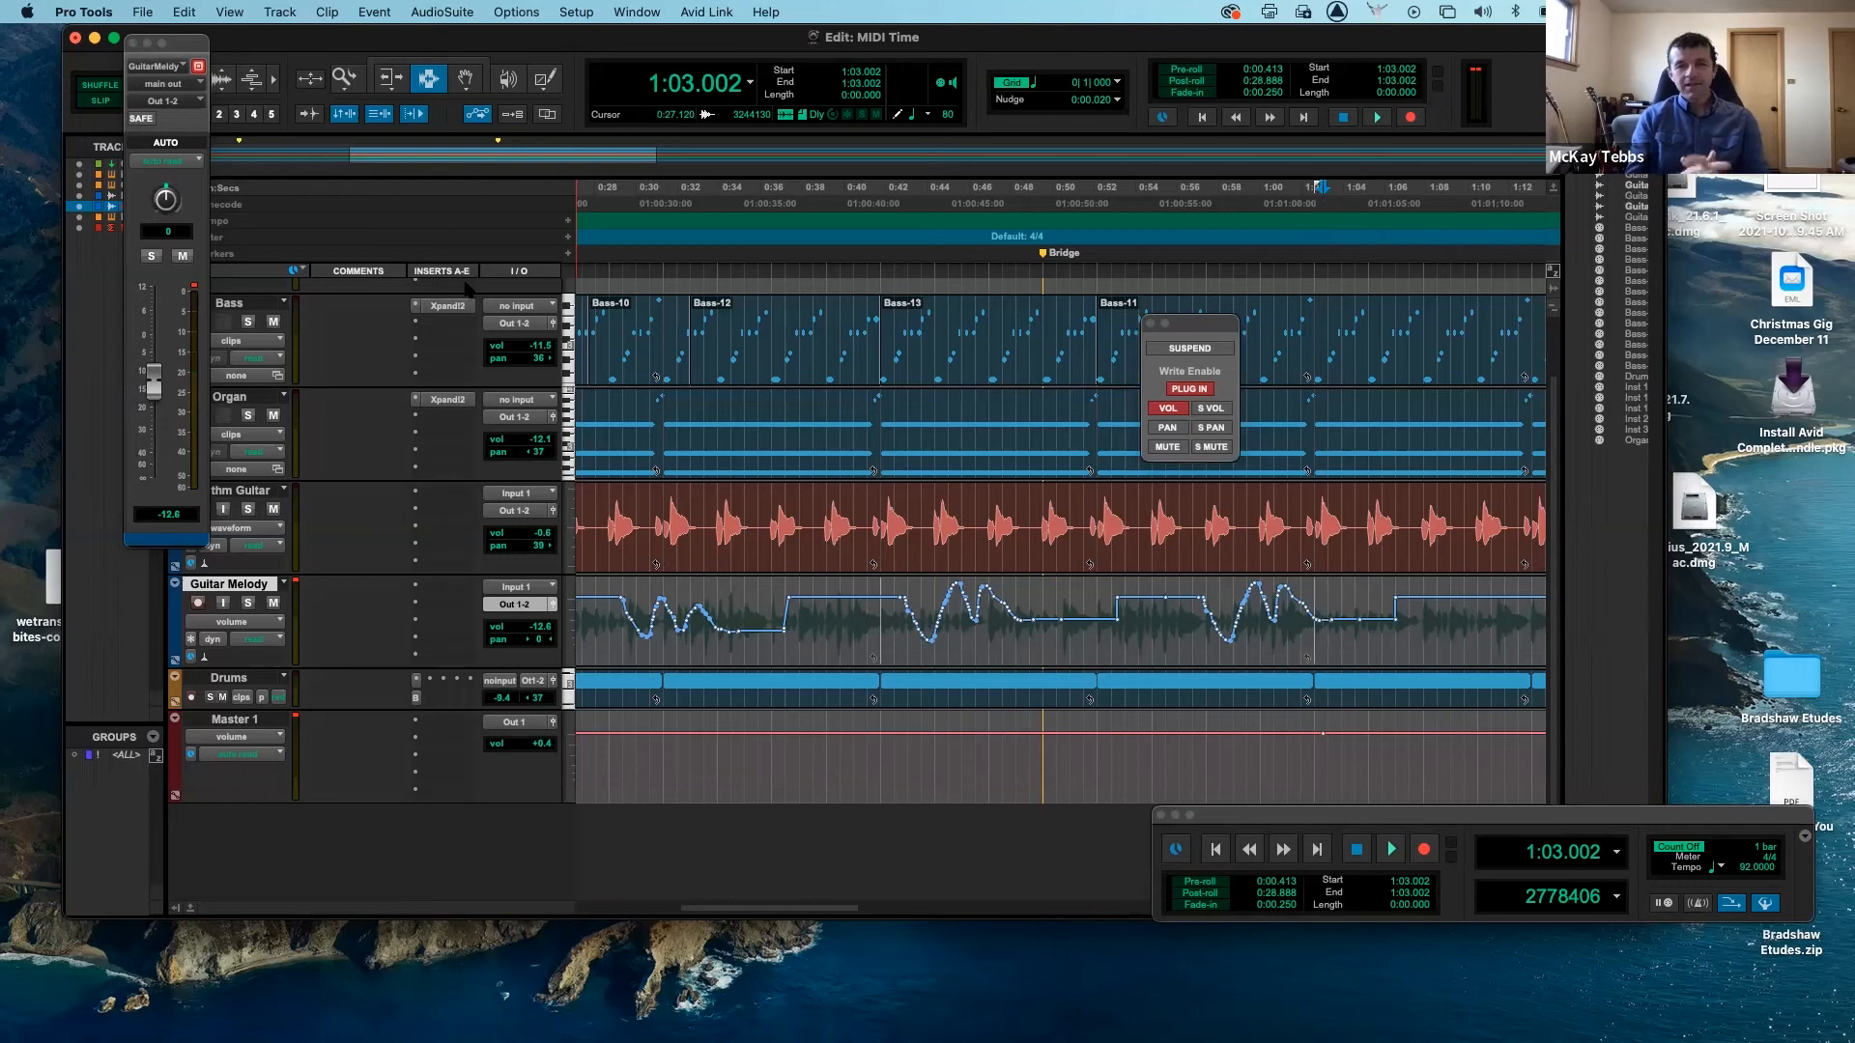
pyautogui.click(949, 775)
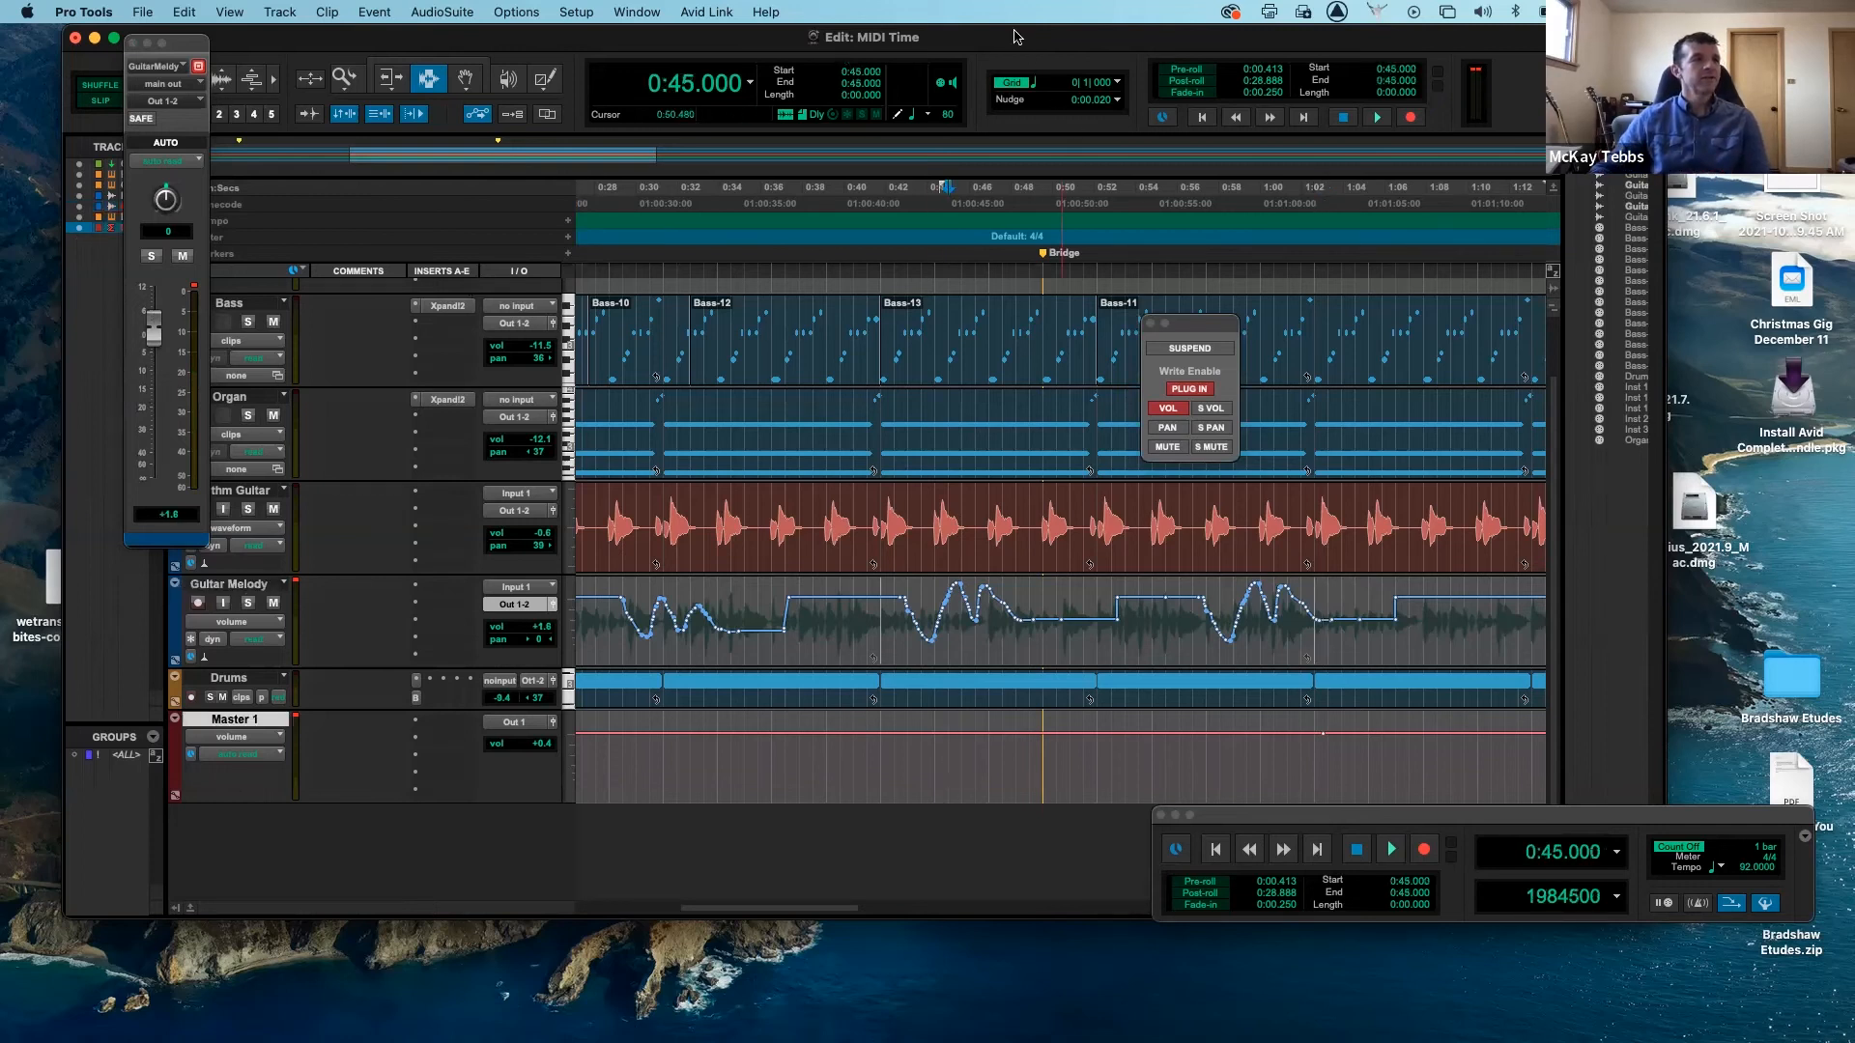